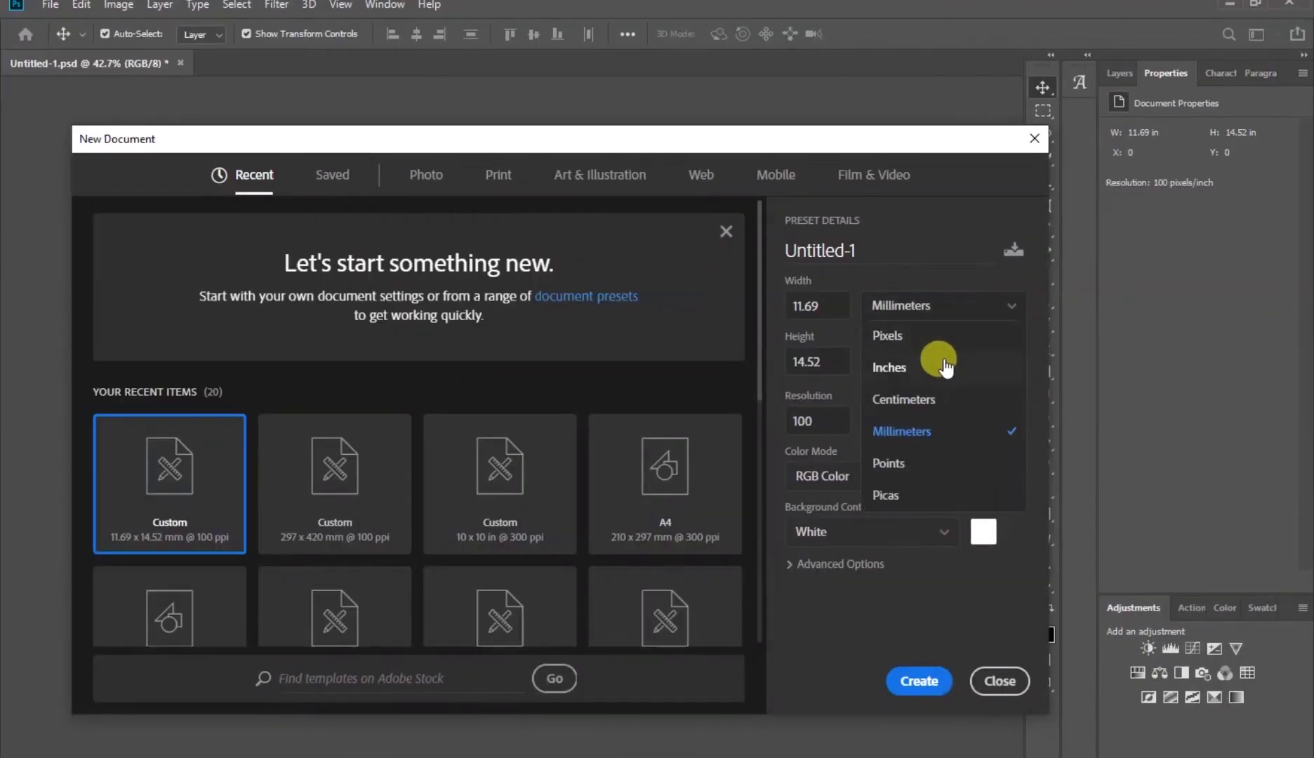
# - Create a new document 11.69 inches wide and 14.52 inches high at 100 pixels/inch
pyautogui.moveTo(821, 305); pyautogui.dragTo(779, 298)
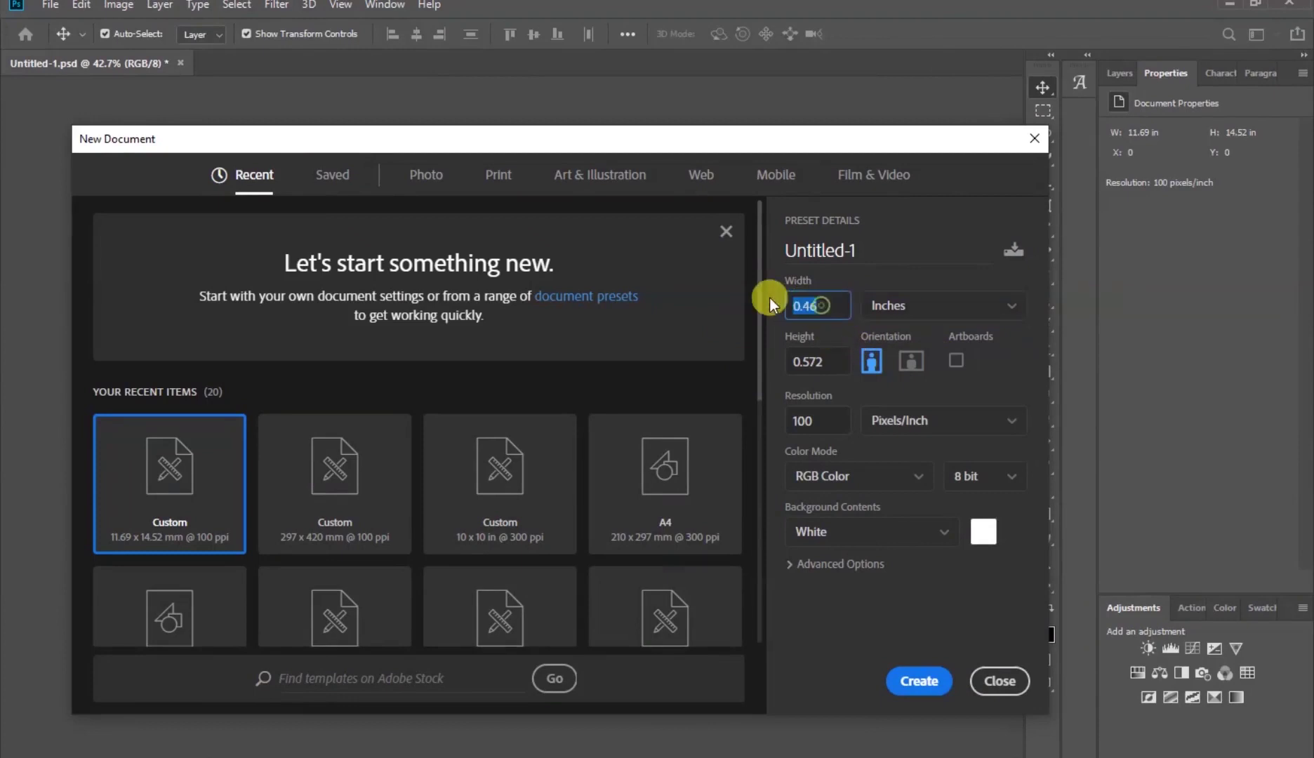
pyautogui.write('11.69')
pyautogui.press('Tab')
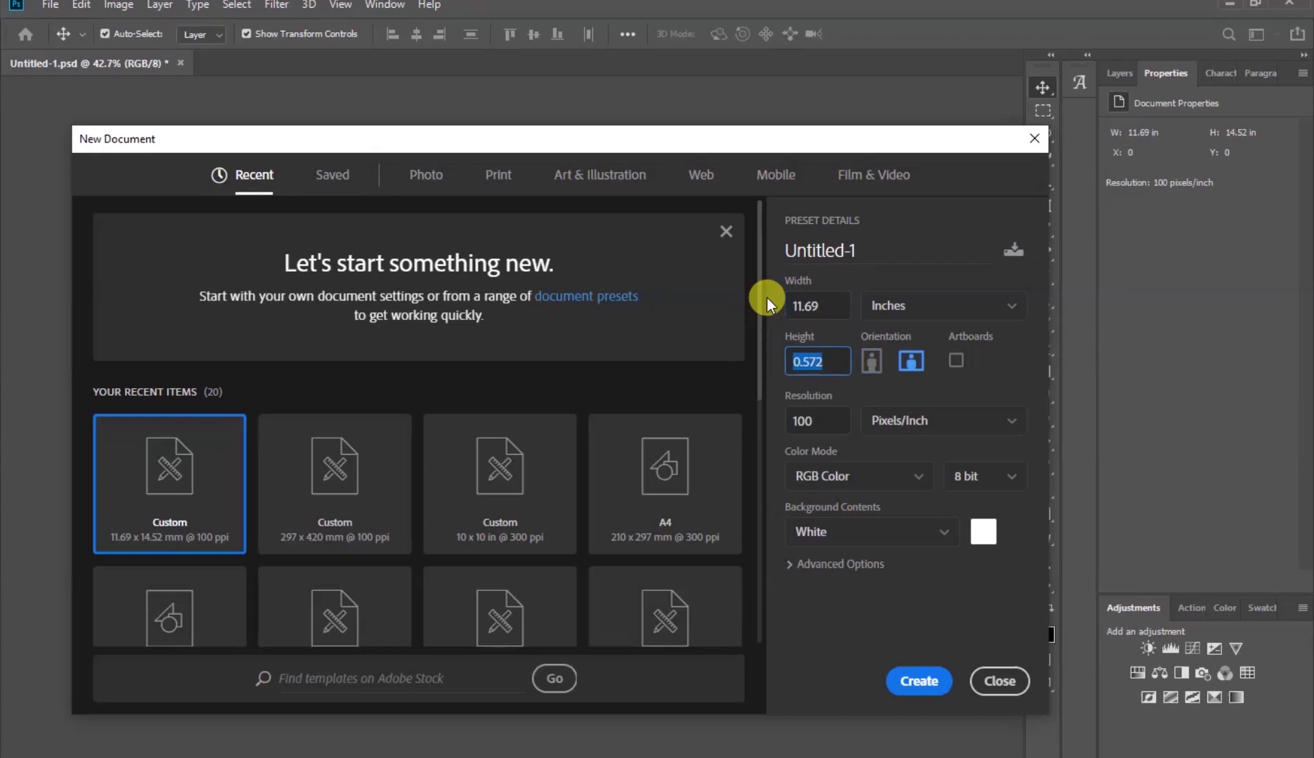
pyautogui.write('14.52')
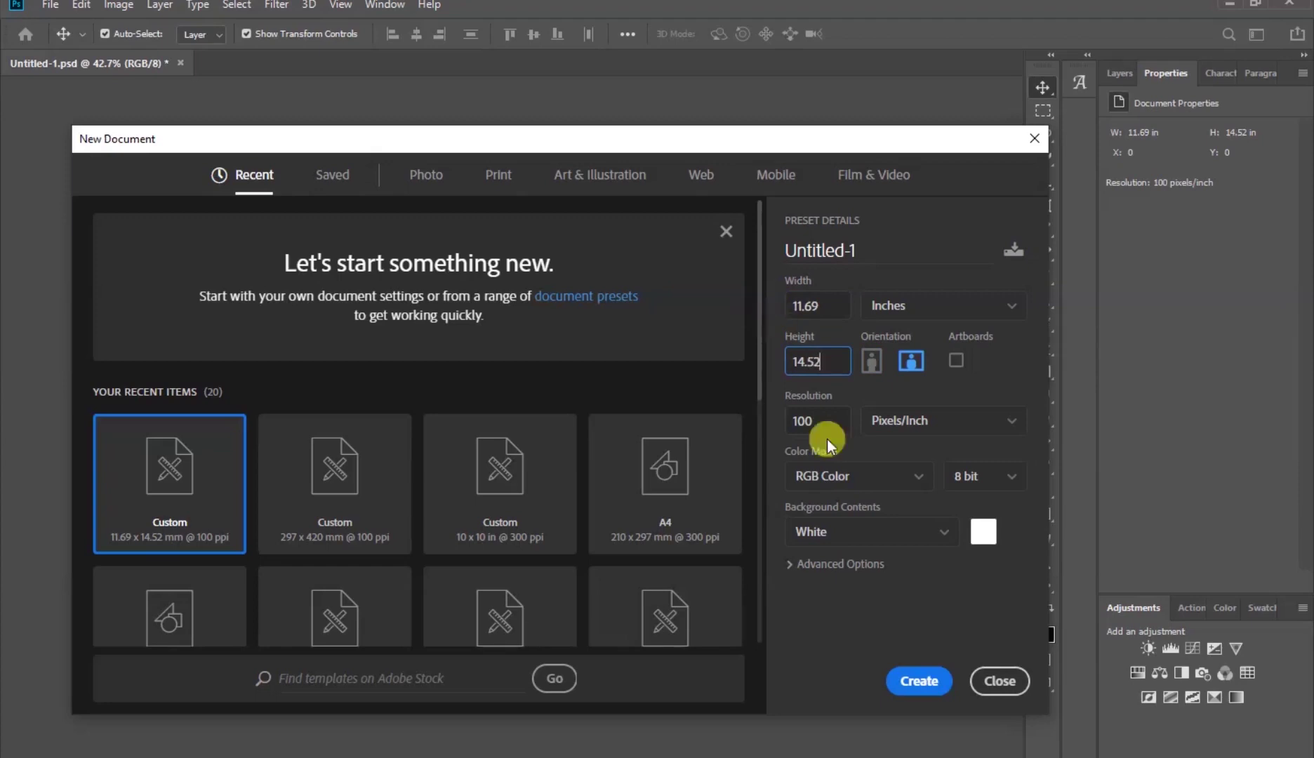
pyautogui.click(914, 682)
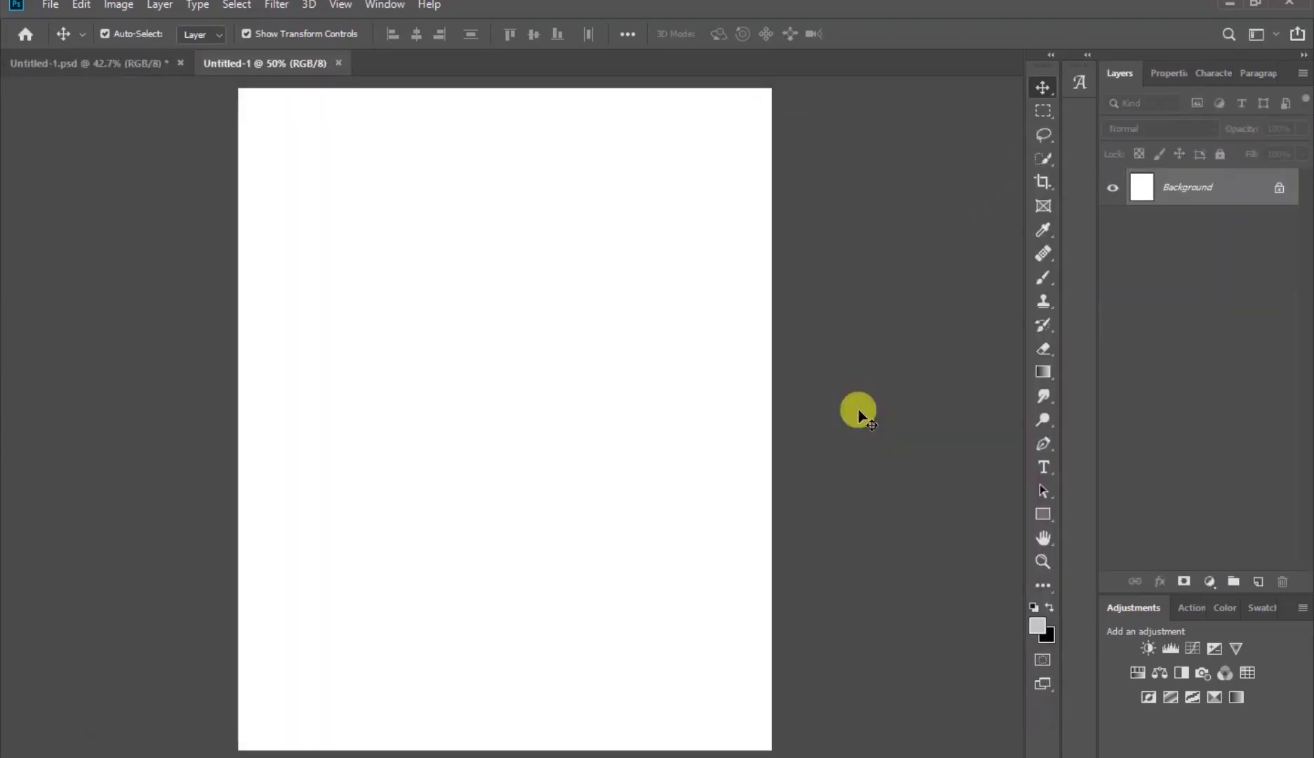
# - Draw a rectangle about 1181 by 1470 px covering the whole canvas with the Rectangle Tool
pyautogui.click(1042, 517)
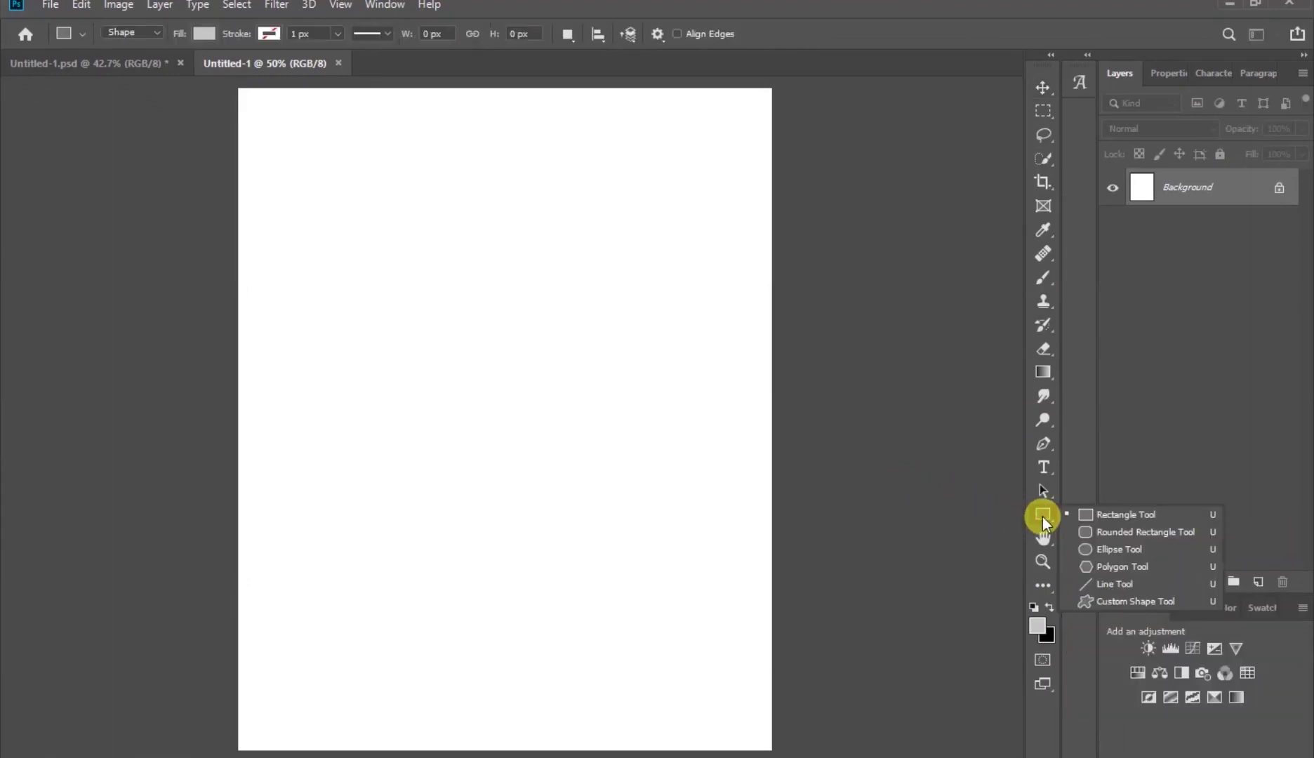
pyautogui.click(1155, 514)
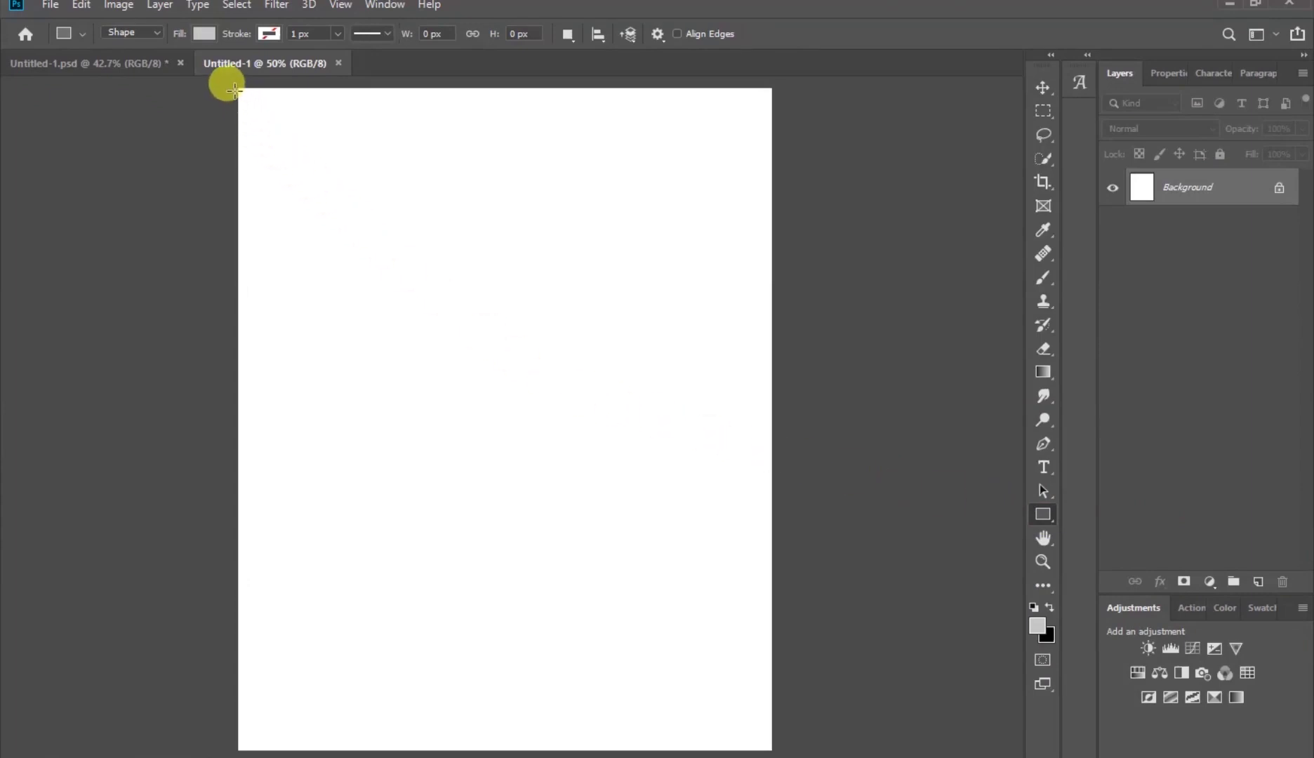
pyautogui.moveTo(233, 82); pyautogui.dragTo(772, 751)
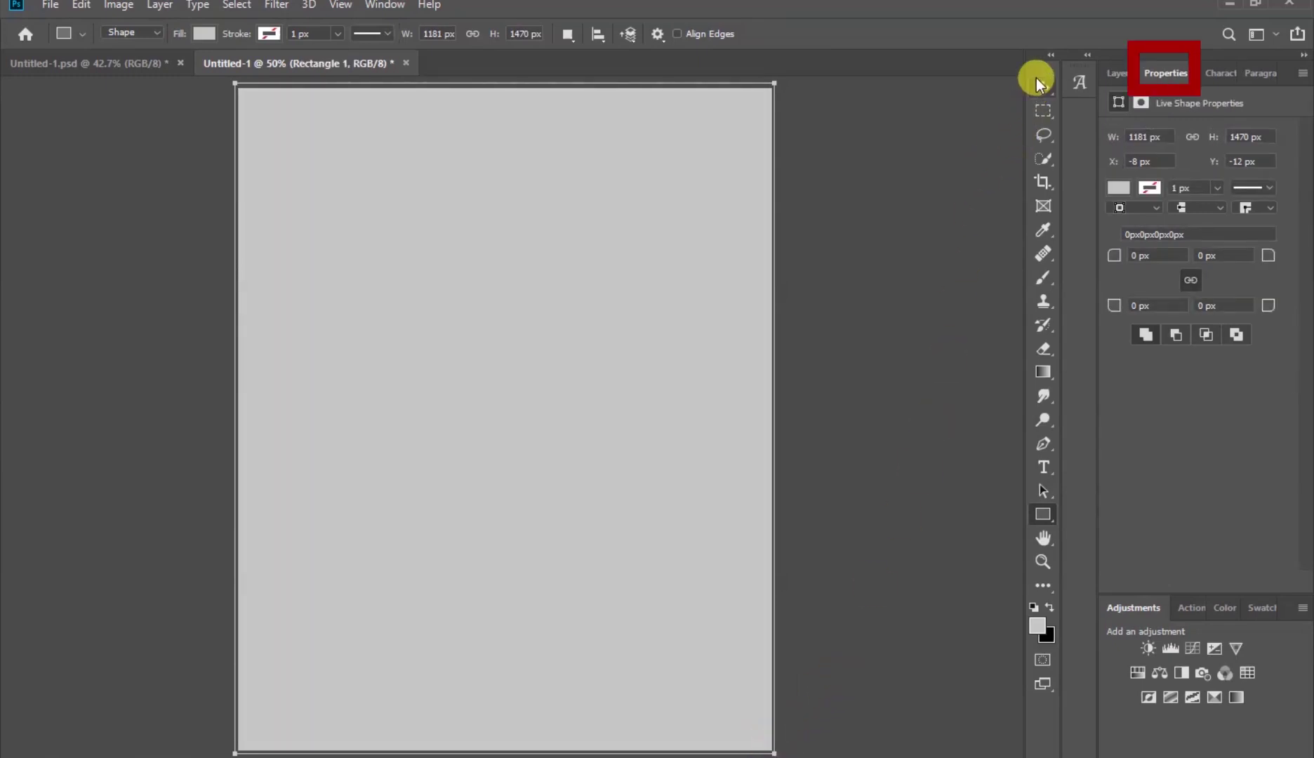
pyautogui.click(1038, 82)
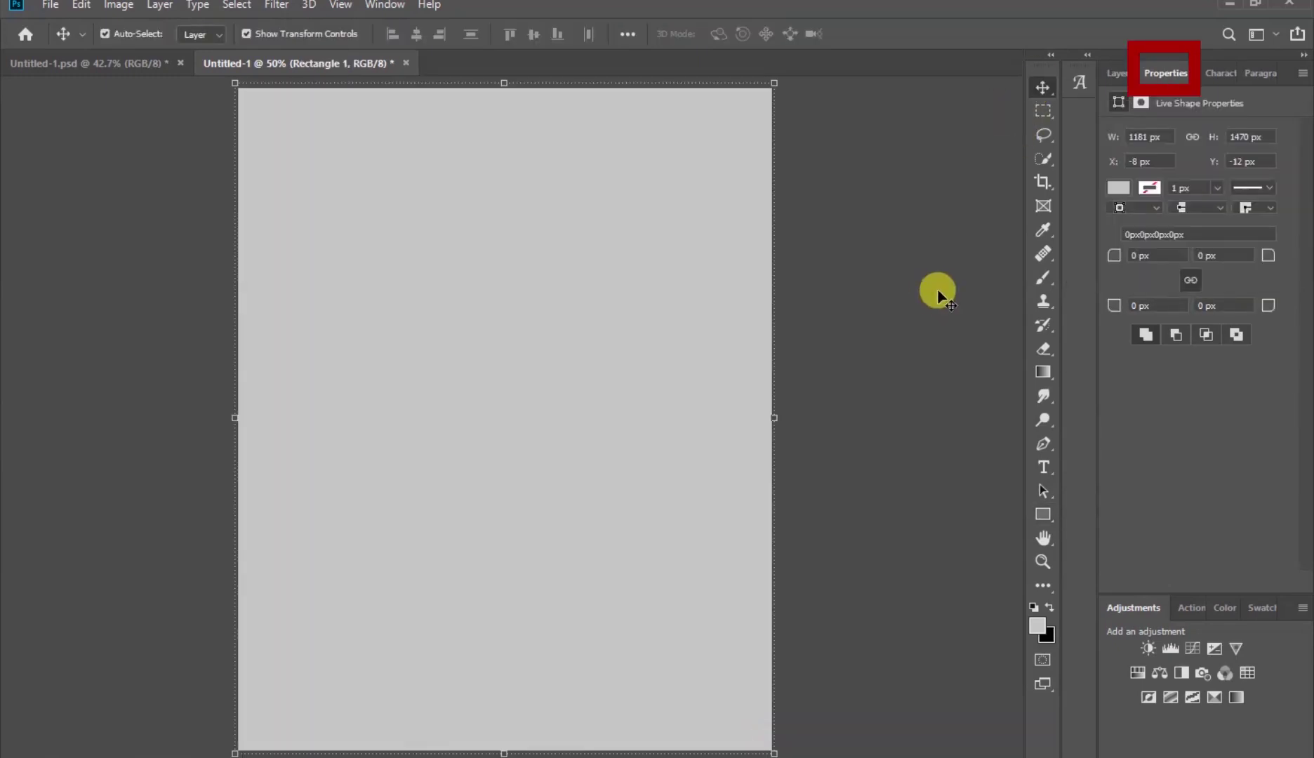
# - Set the fill color of the canvas-sized rectangle to 171417
pyautogui.click(1120, 187)
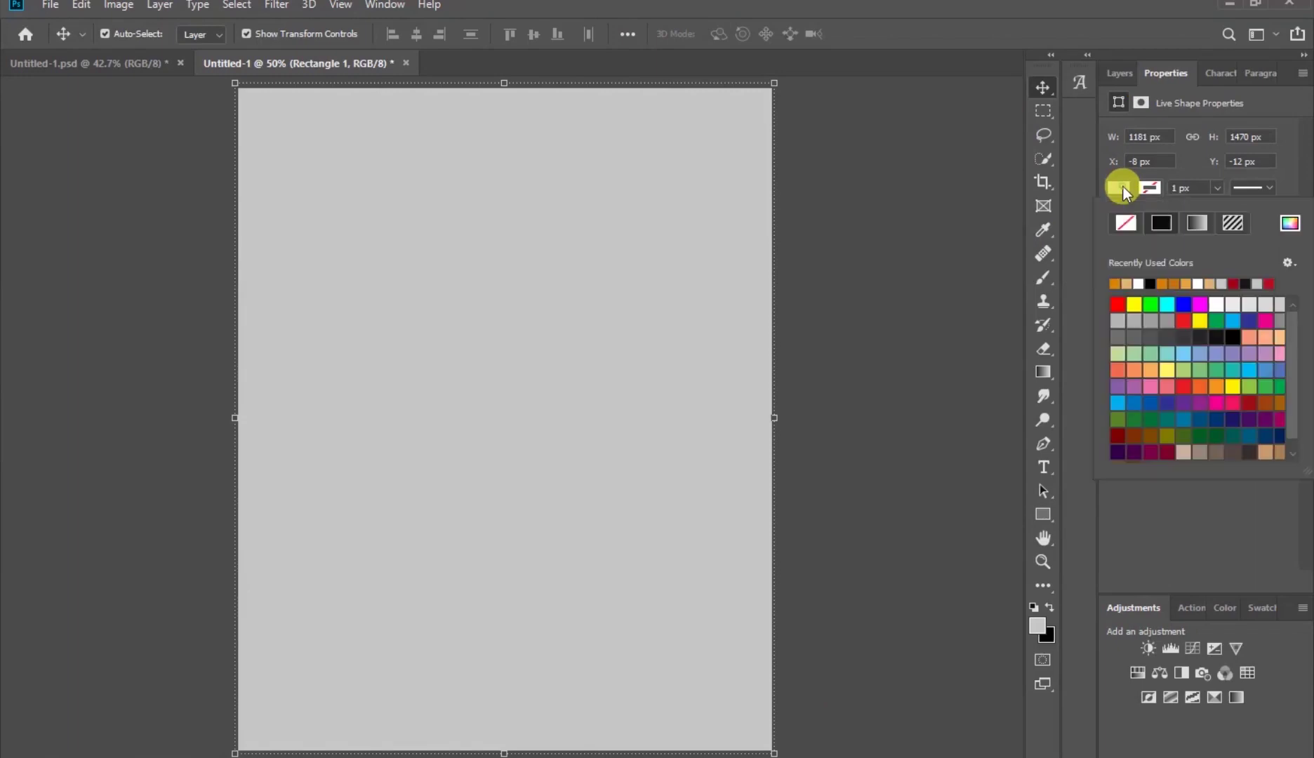
pyautogui.click(1289, 225)
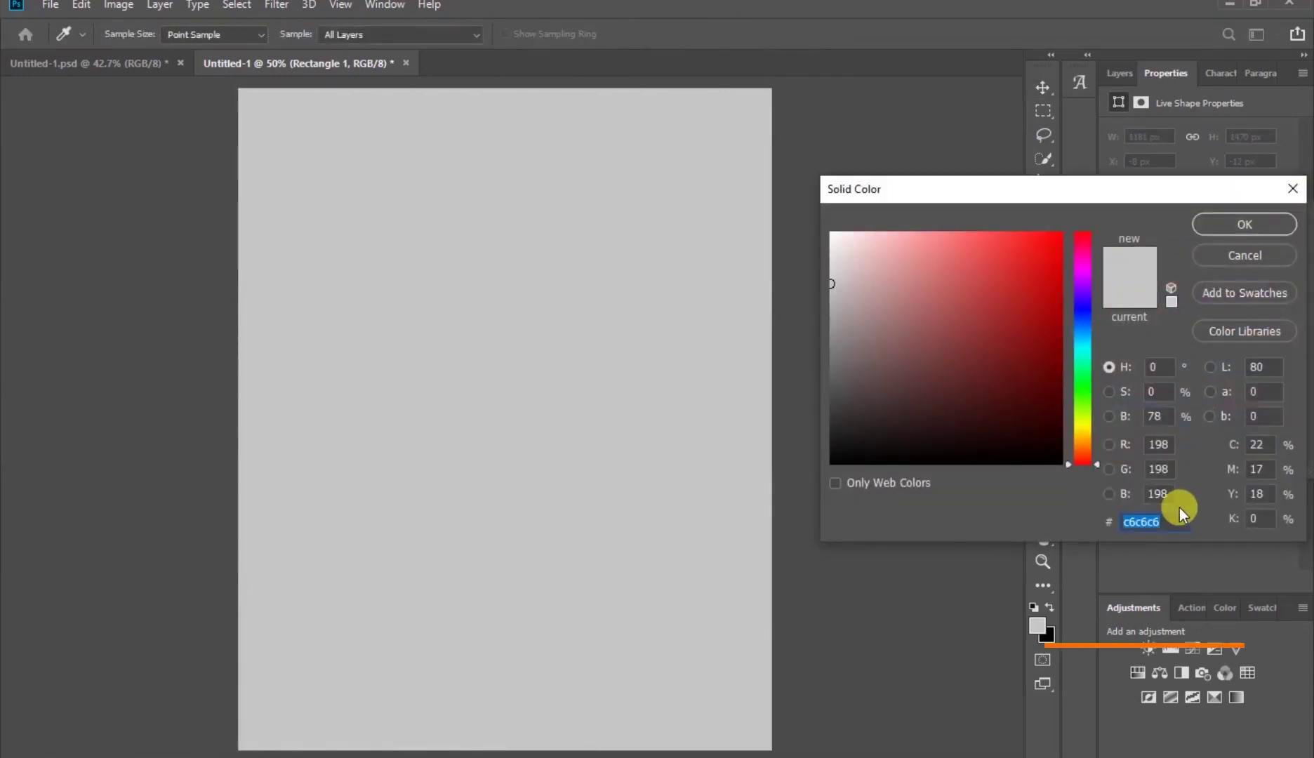
pyautogui.write('1')
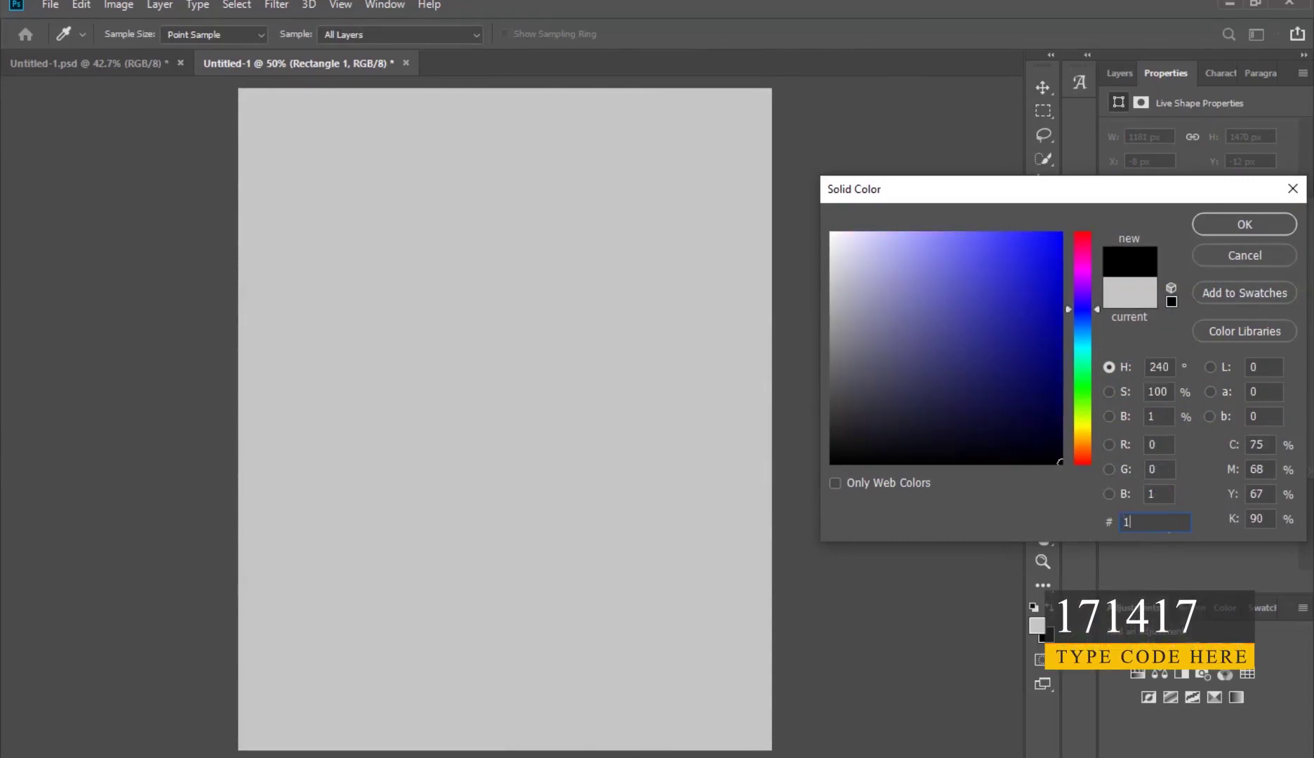
pyautogui.write('71417')
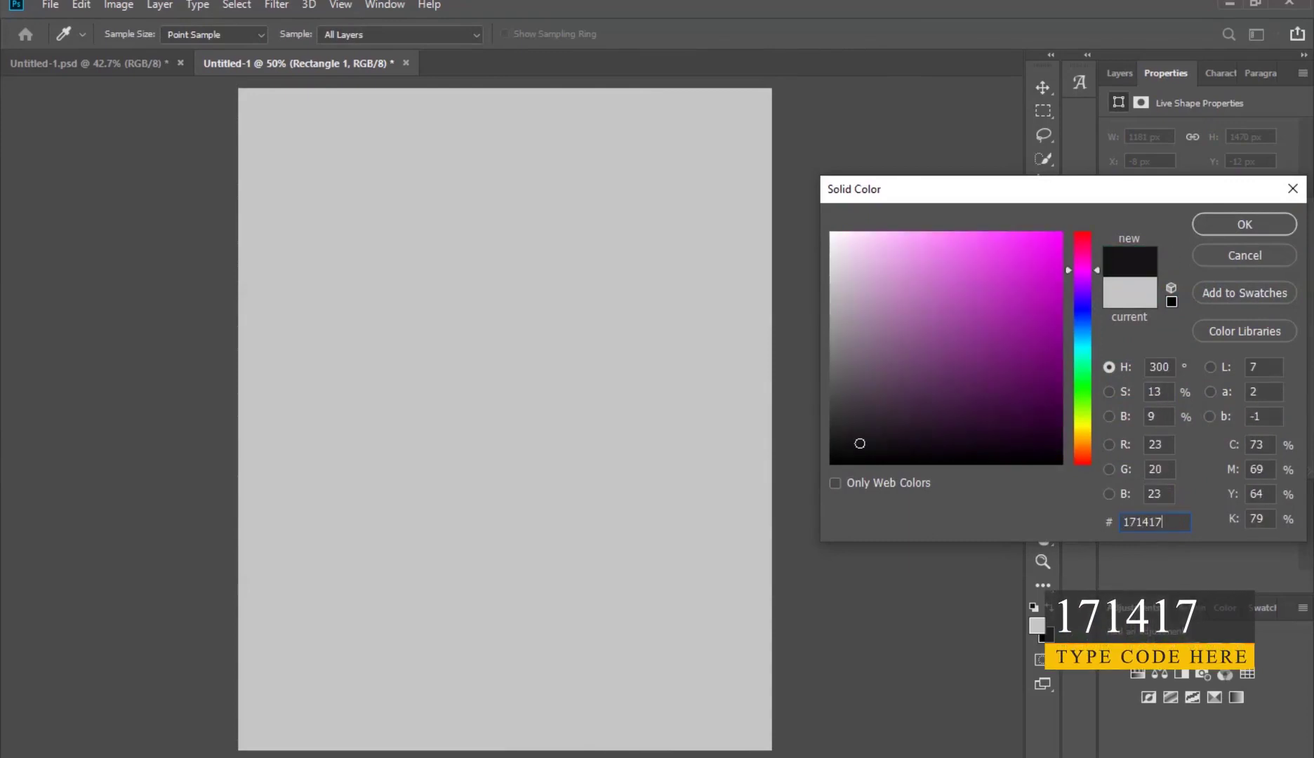
pyautogui.click(1252, 226)
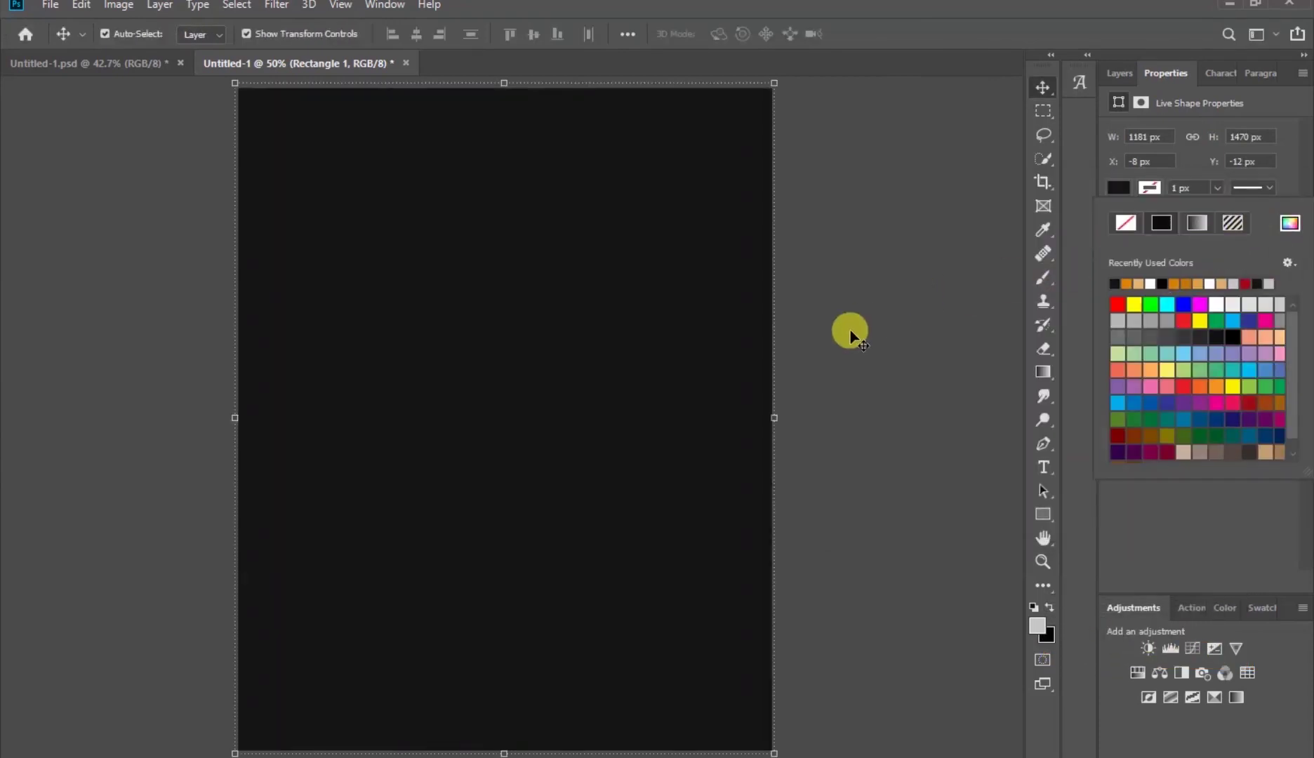
# - Draw a full-width rectangle about 1207 by 522 px across the lower canvas, filled with dfb36e at 80% opacity
pyautogui.click(1043, 516)
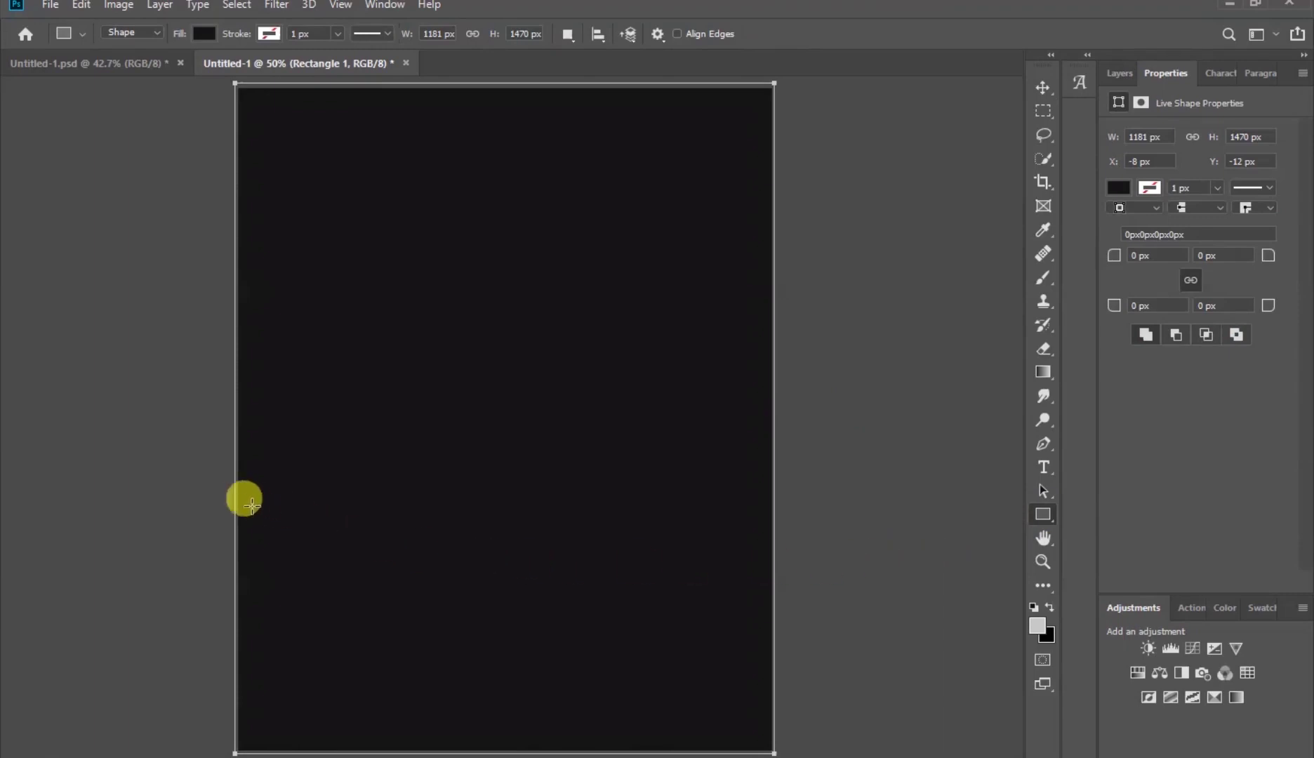
pyautogui.moveTo(226, 485); pyautogui.dragTo(778, 723)
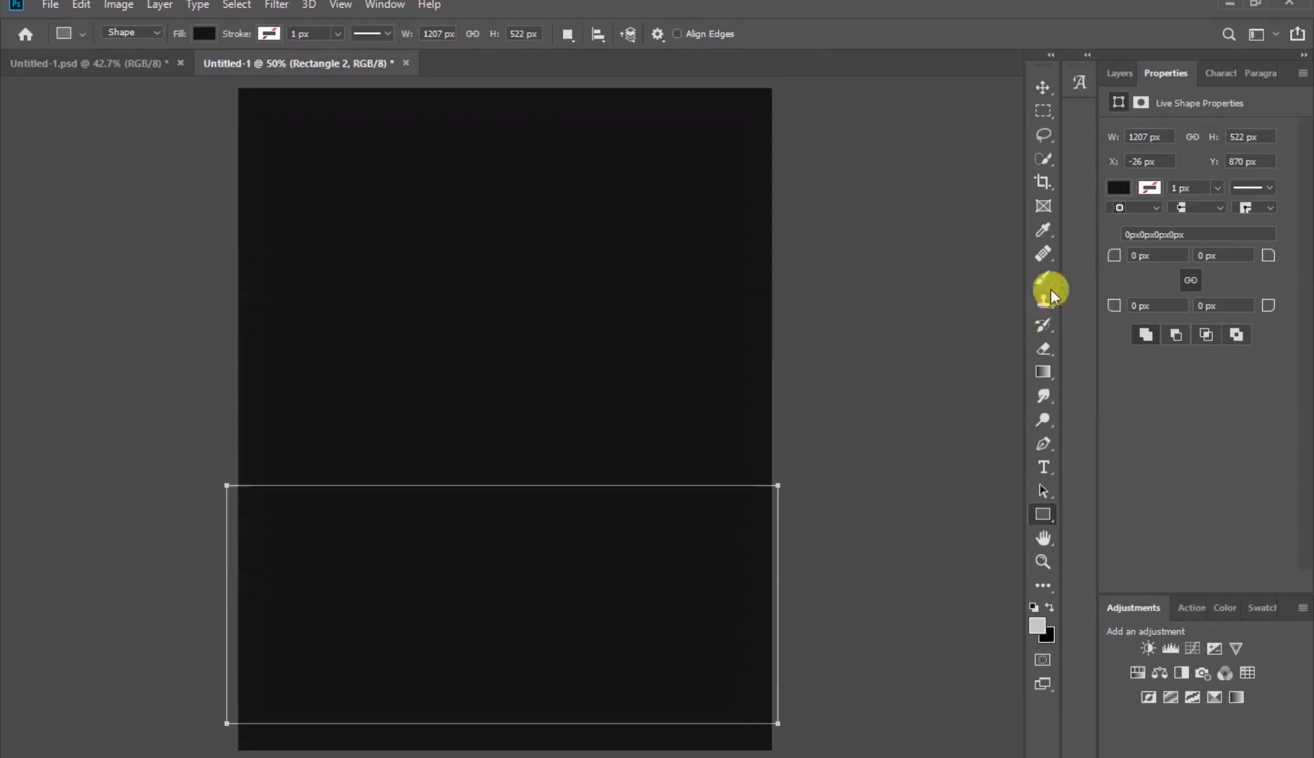
pyautogui.click(1115, 186)
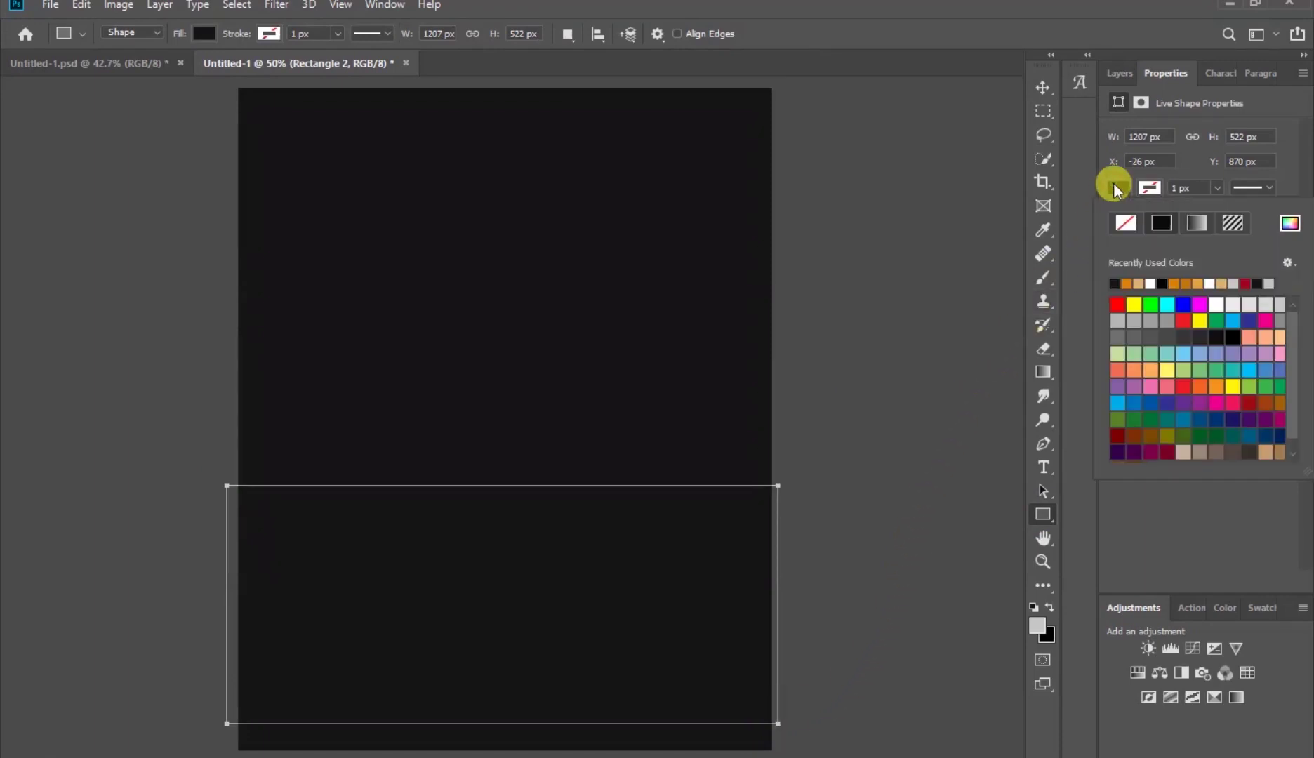
pyautogui.click(1287, 224)
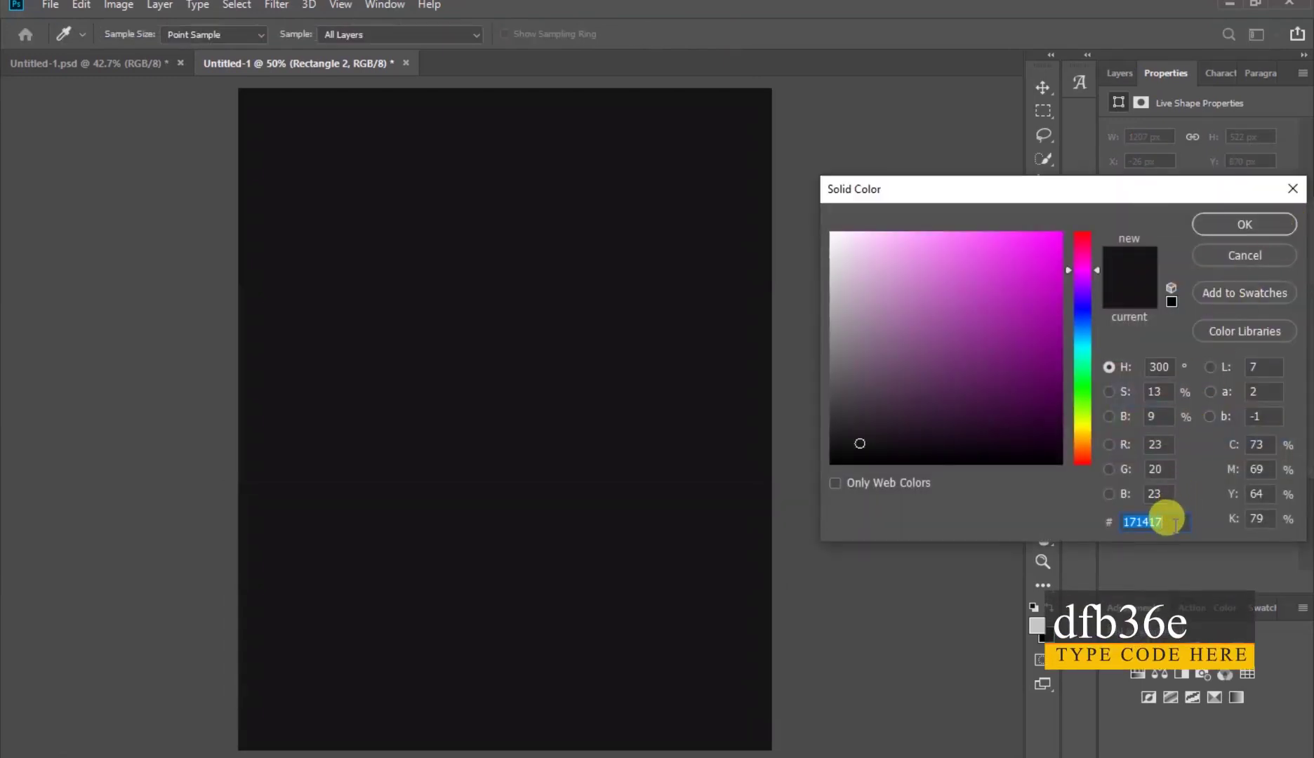
pyautogui.write('dfb36e')
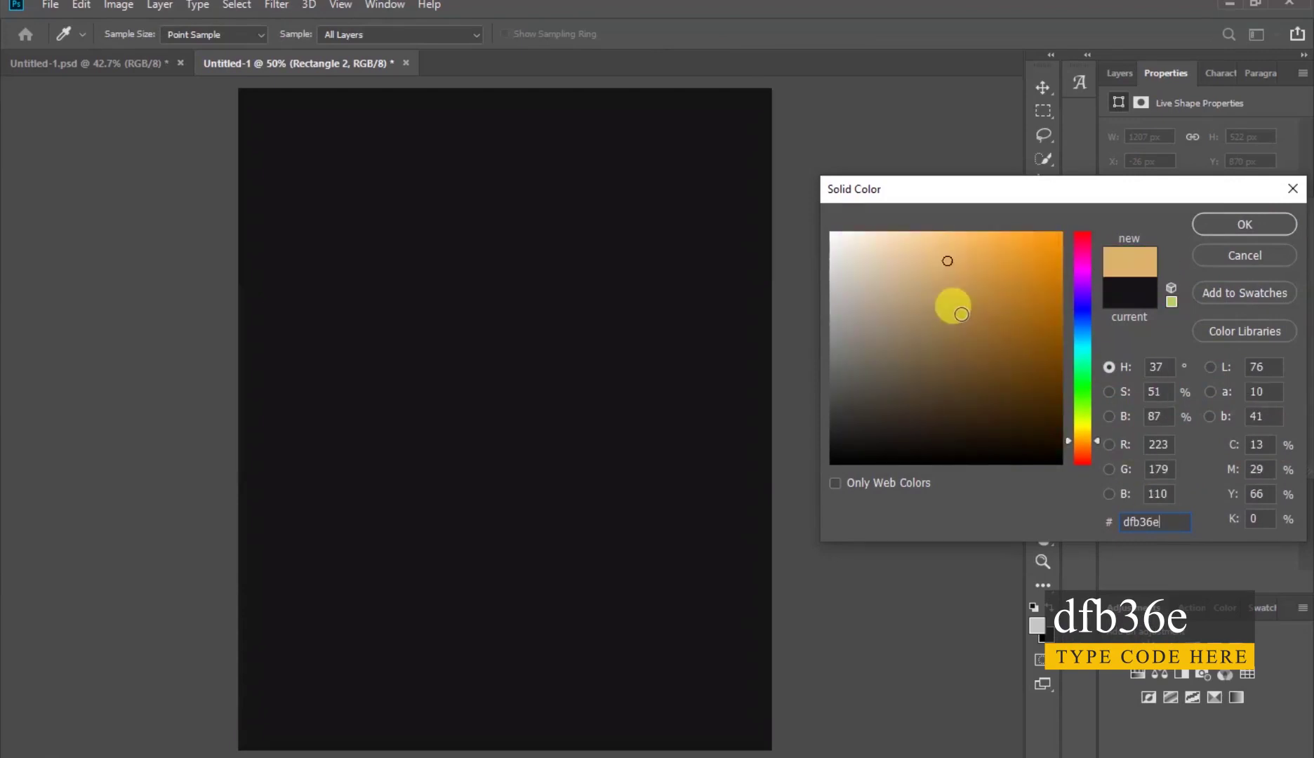
pyautogui.click(1241, 220)
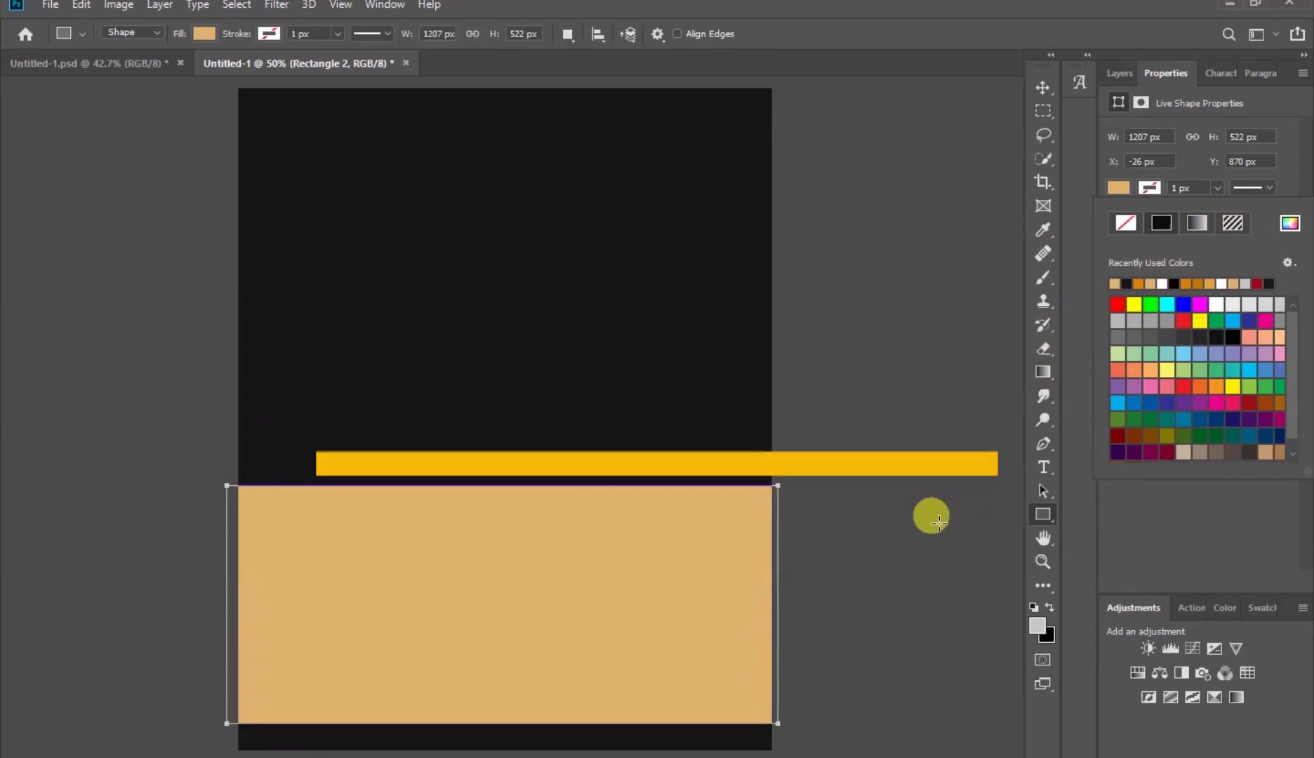
pyautogui.click(880, 584)
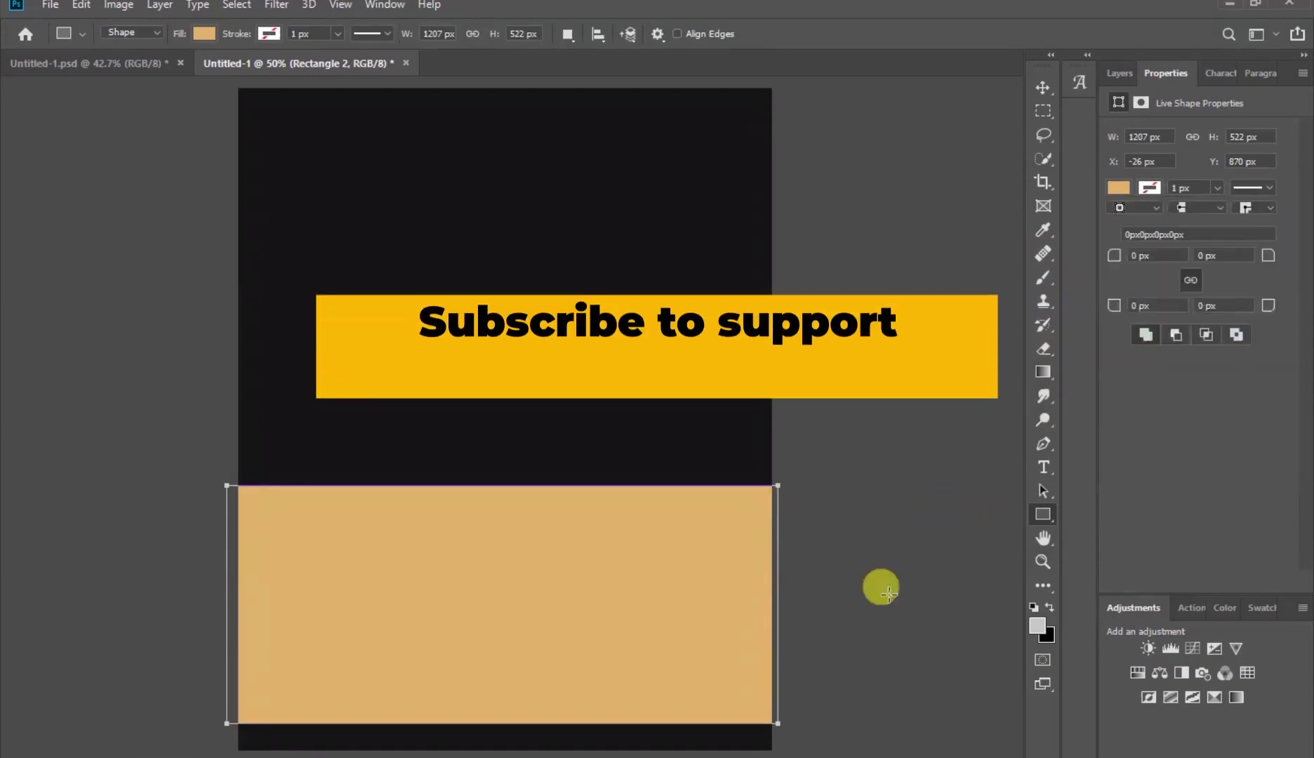
pyautogui.click(1042, 87)
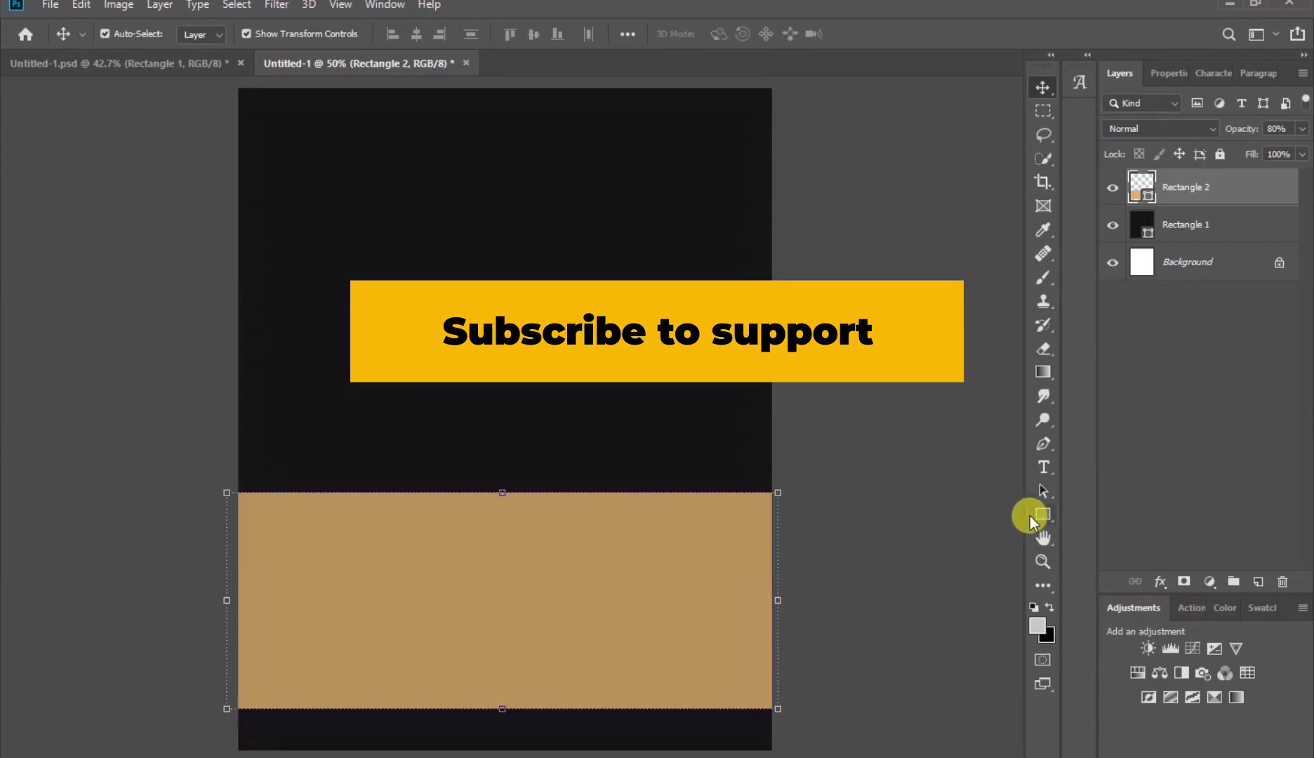
# - Draw an ellipse about 706 by 772 px over the canvas's upper right edge with the Ellipse Tool
pyautogui.click(1041, 515)
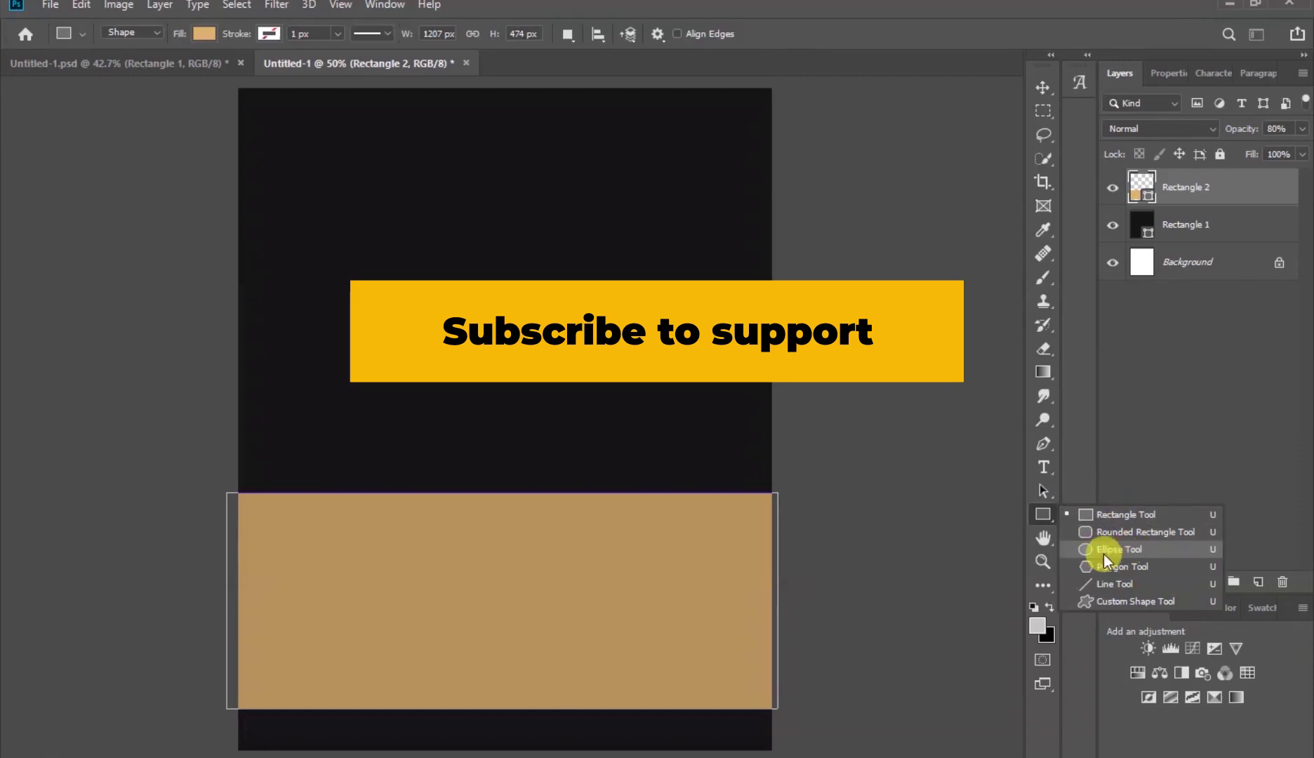
pyautogui.click(1164, 551)
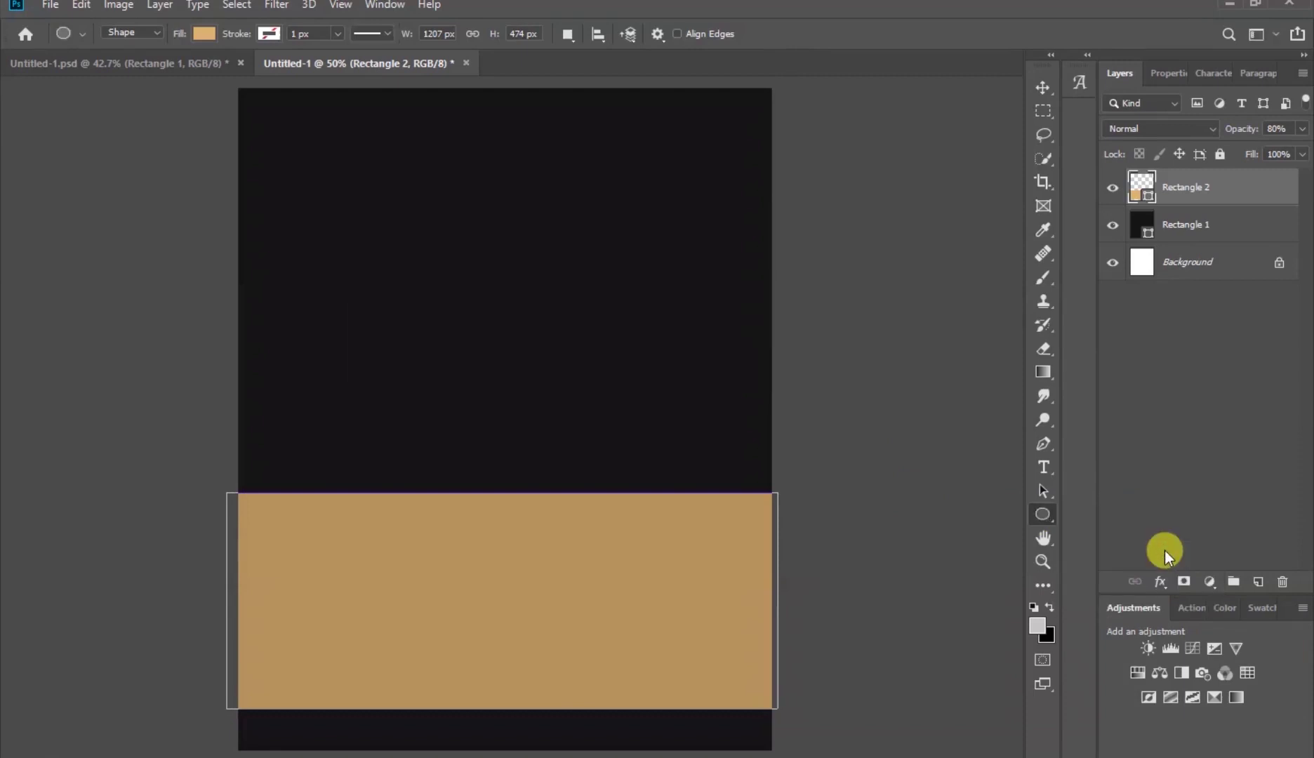
pyautogui.moveTo(582, 81); pyautogui.dragTo(903, 433)
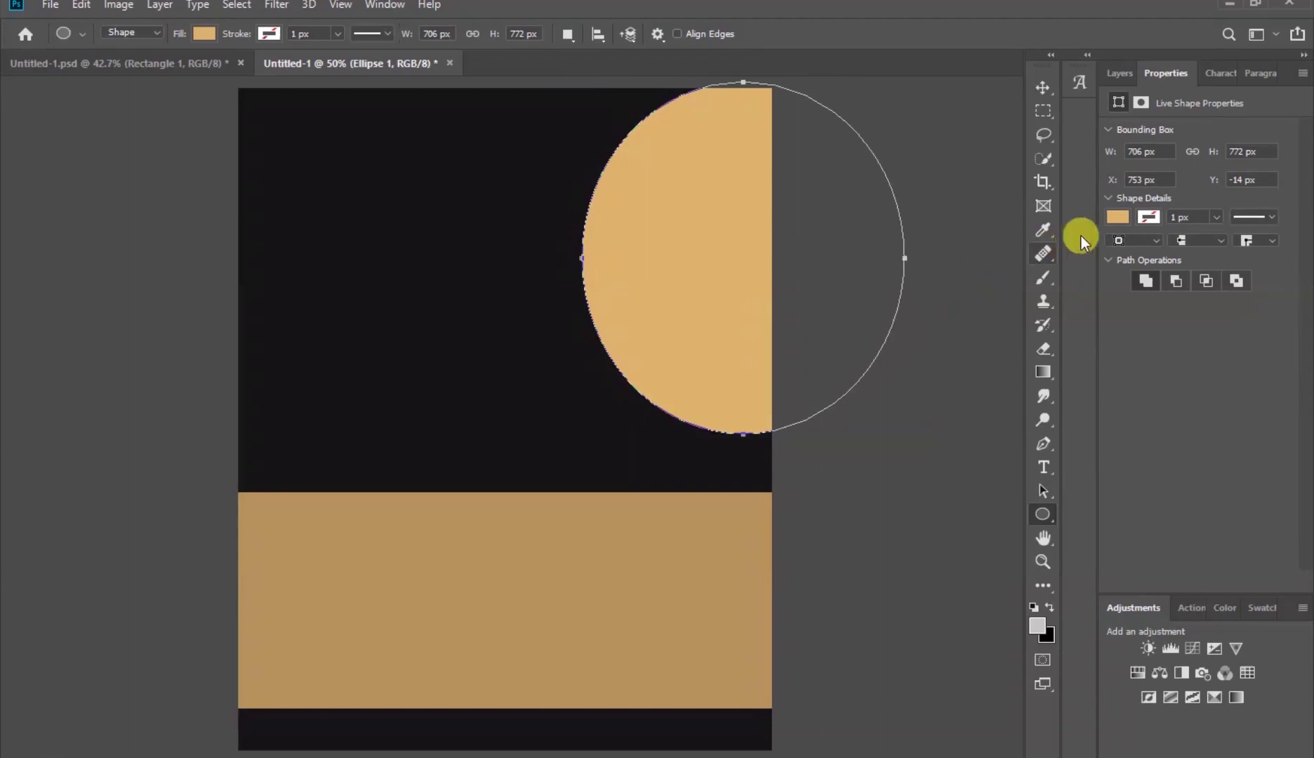
# - Fill the ellipse with white (ffffff) and enlarge it to about 778 by 886 px
pyautogui.click(1115, 219)
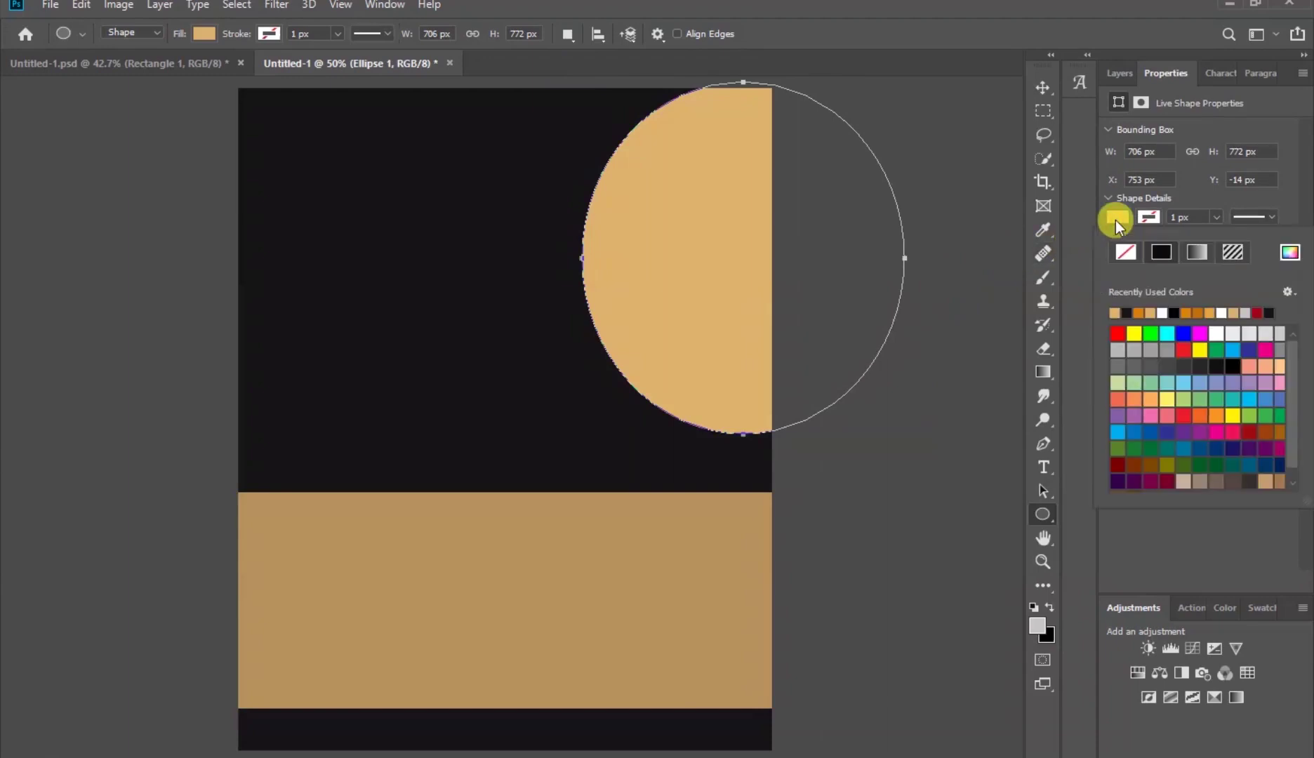
pyautogui.click(1289, 252)
pyautogui.moveTo(858, 253); pyautogui.dragTo(814, 215)
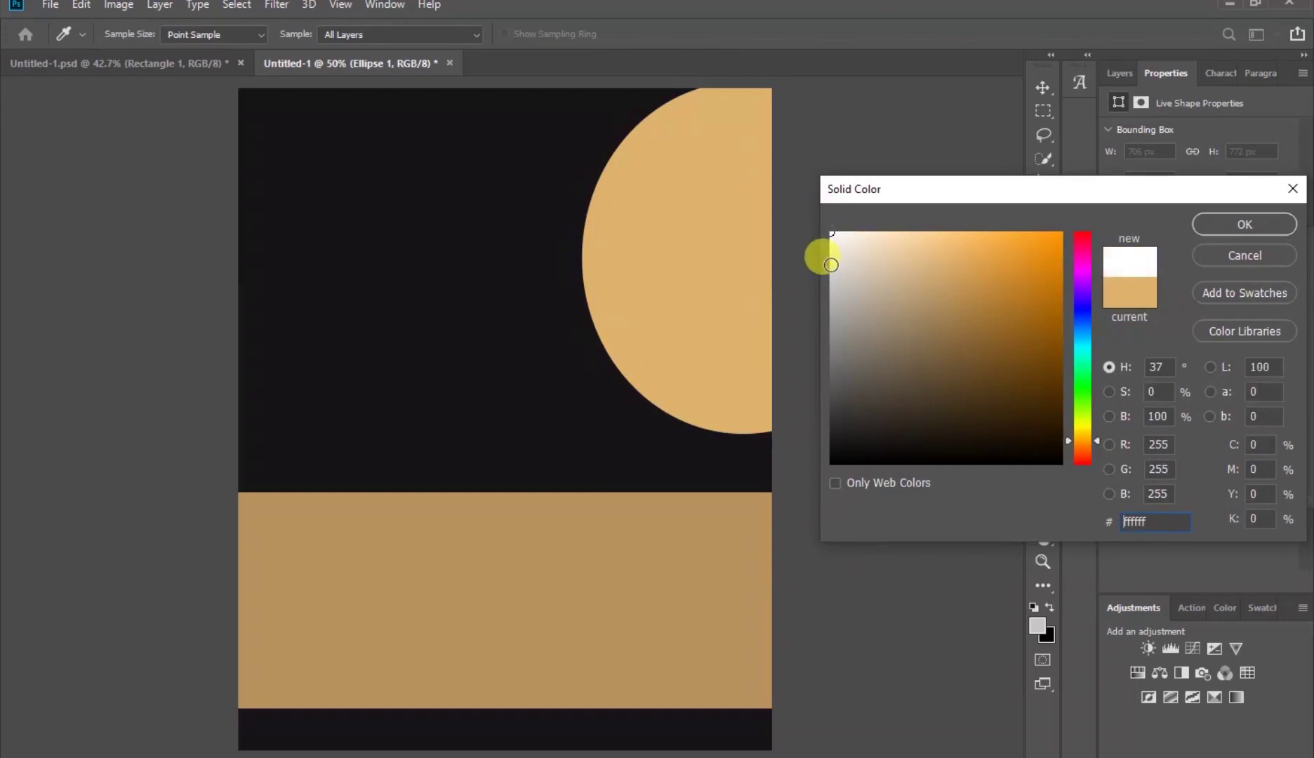
pyautogui.click(1221, 224)
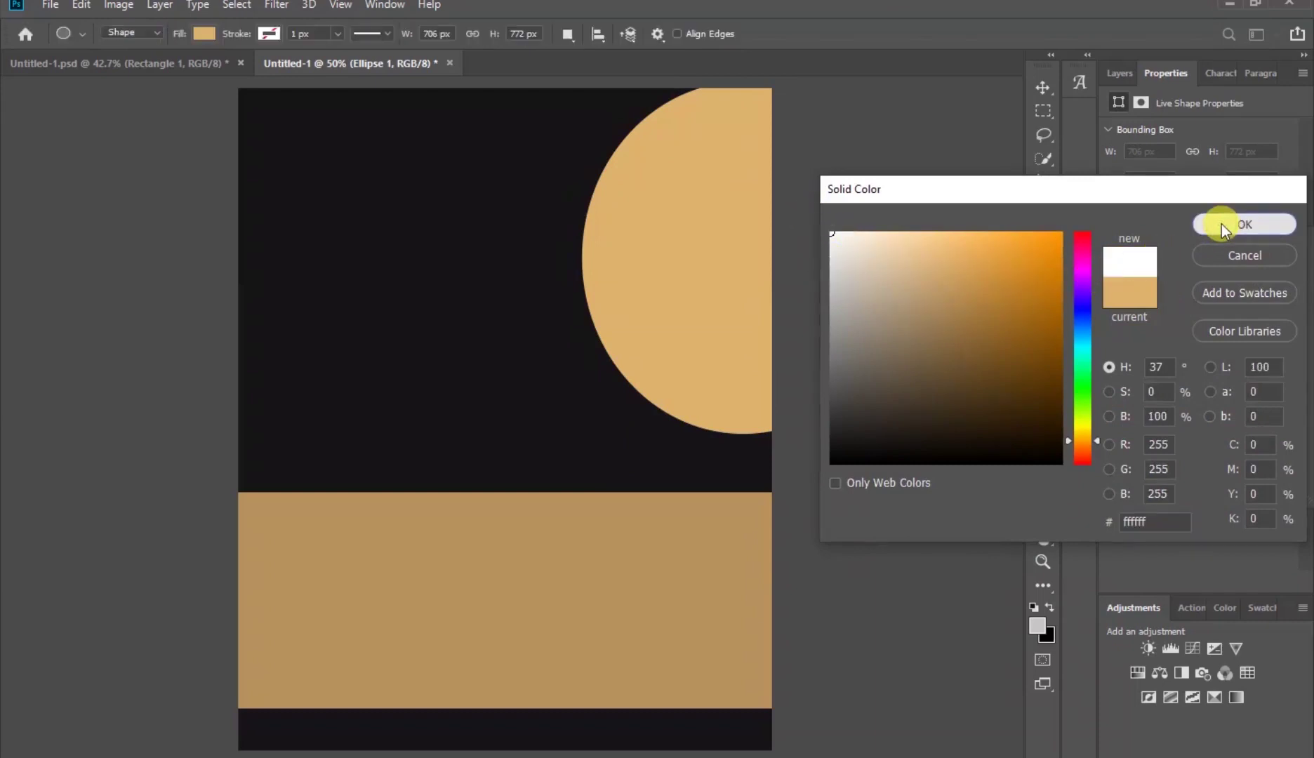
pyautogui.click(1043, 87)
# - Duplicate the Ellipse 1 layer and set the original ellipse's fill to no color
pyautogui.click(1120, 73)
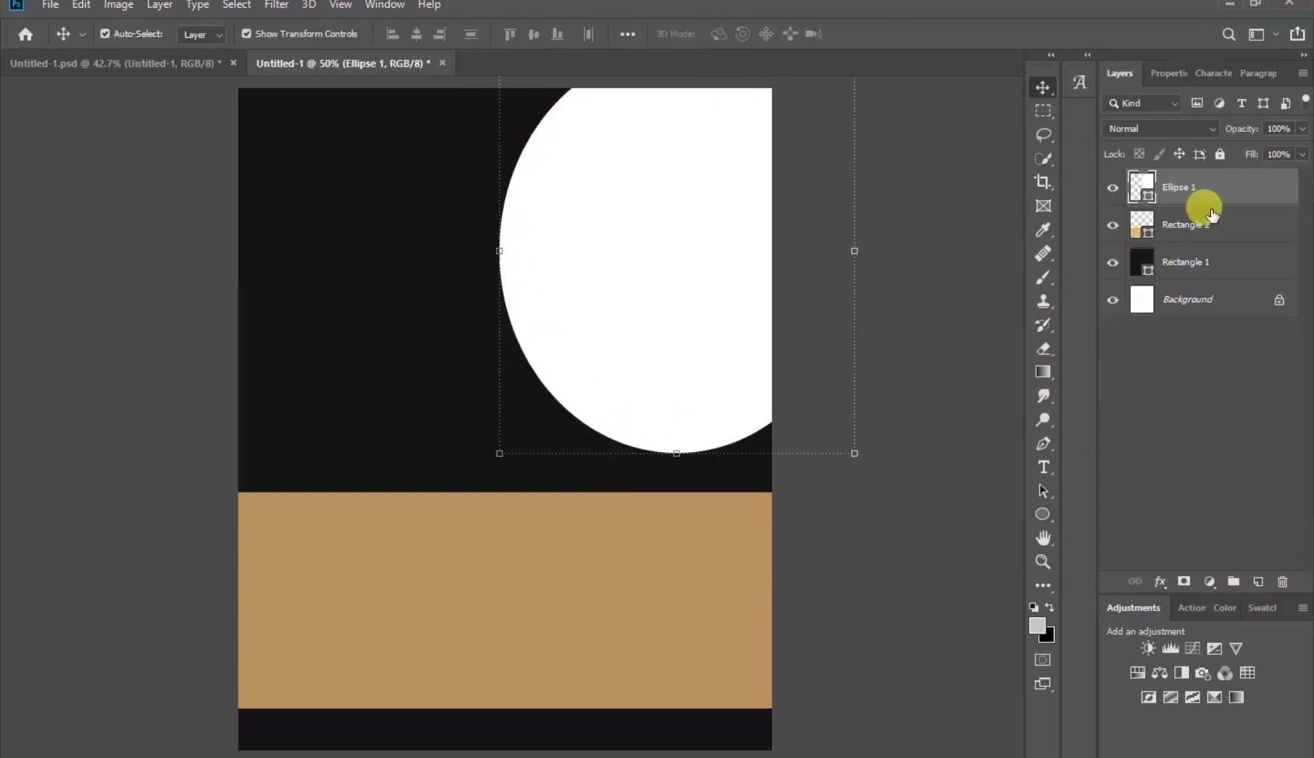
pyautogui.hotkey('ctrl', 'j')
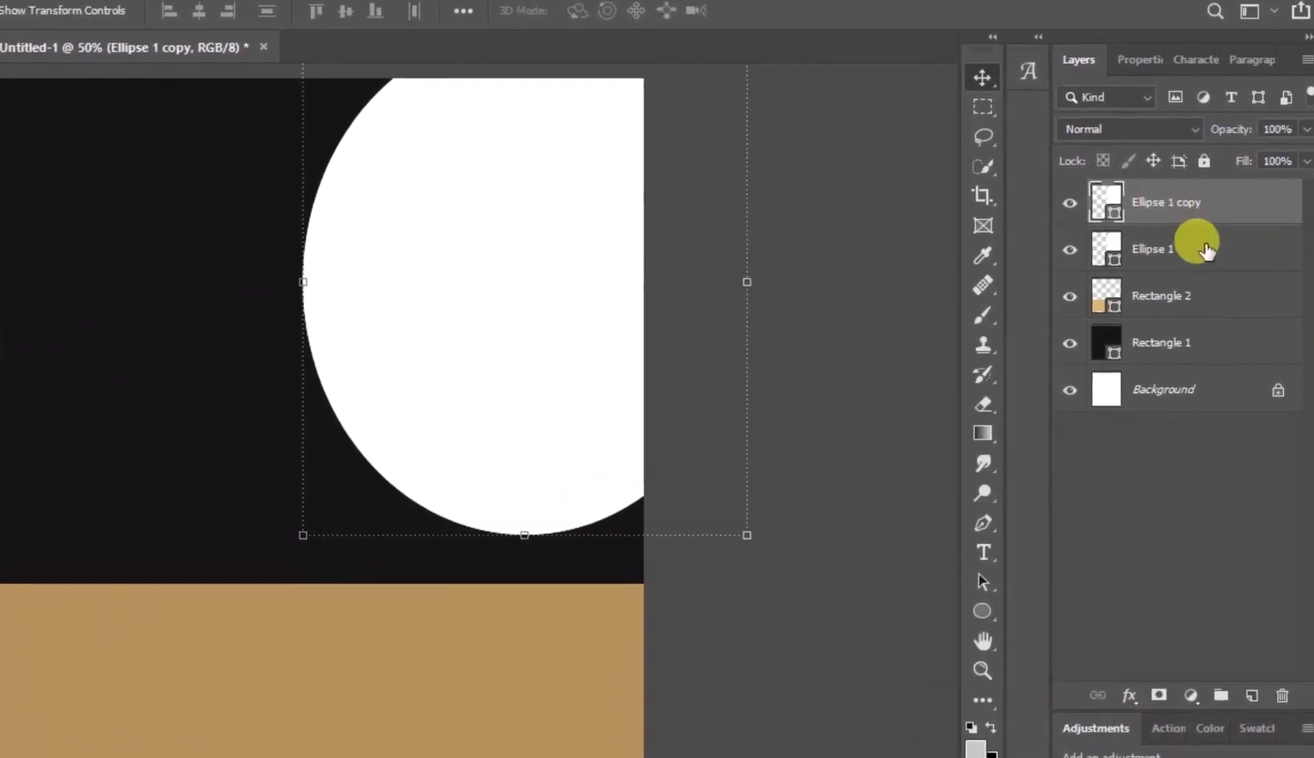
pyautogui.click(1206, 249)
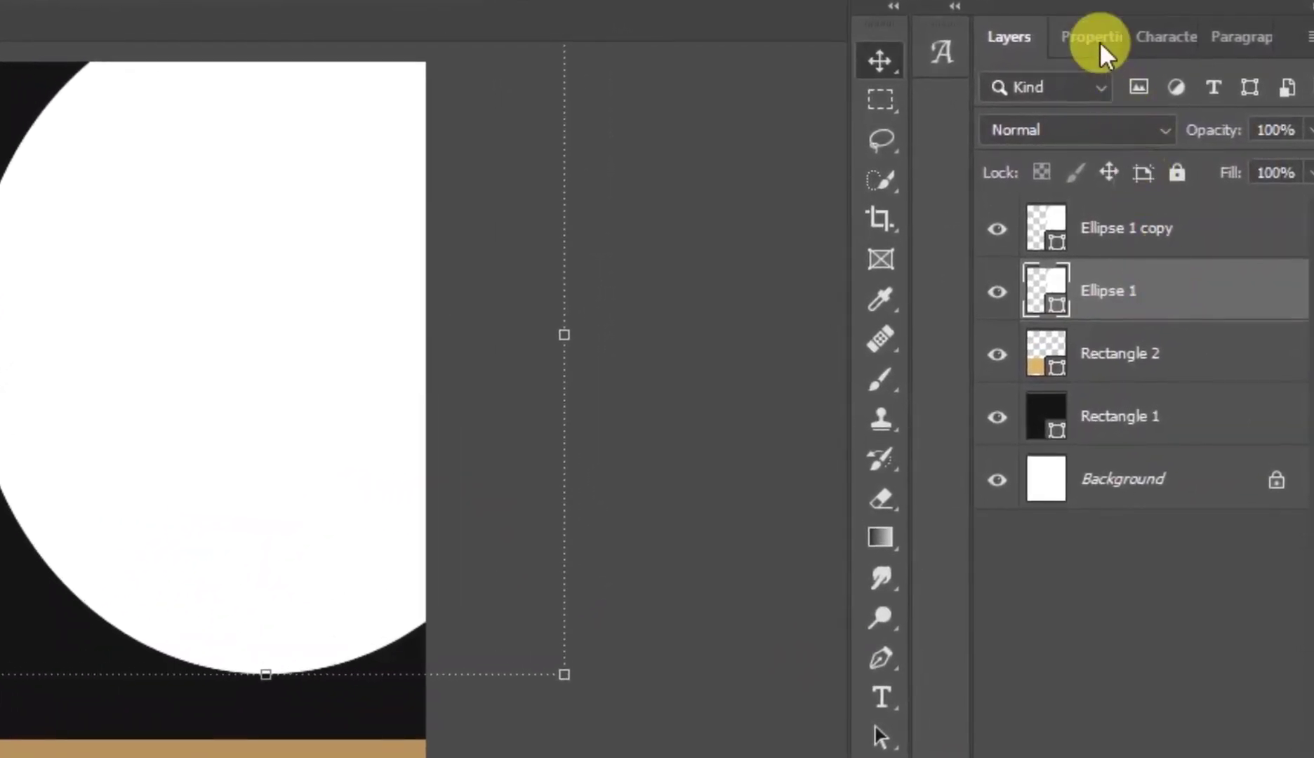
pyautogui.click(1099, 37)
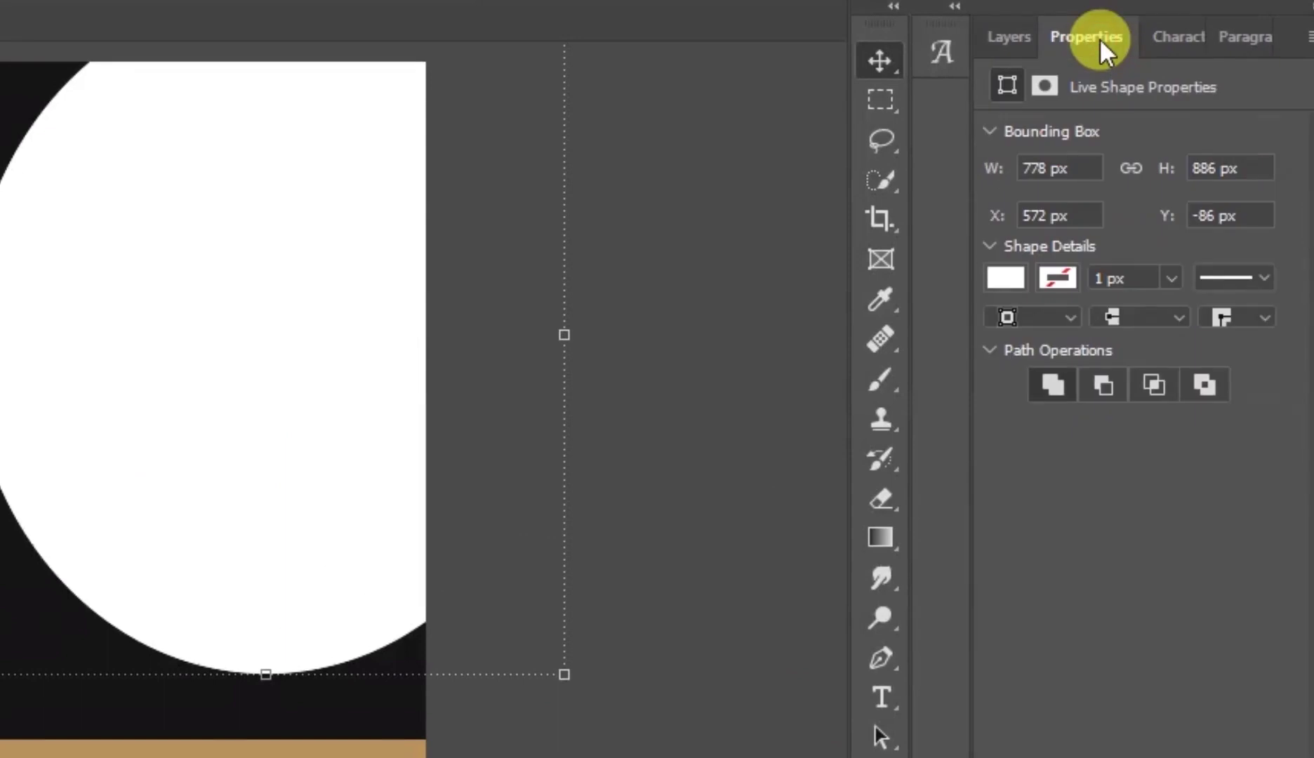
pyautogui.click(1006, 277)
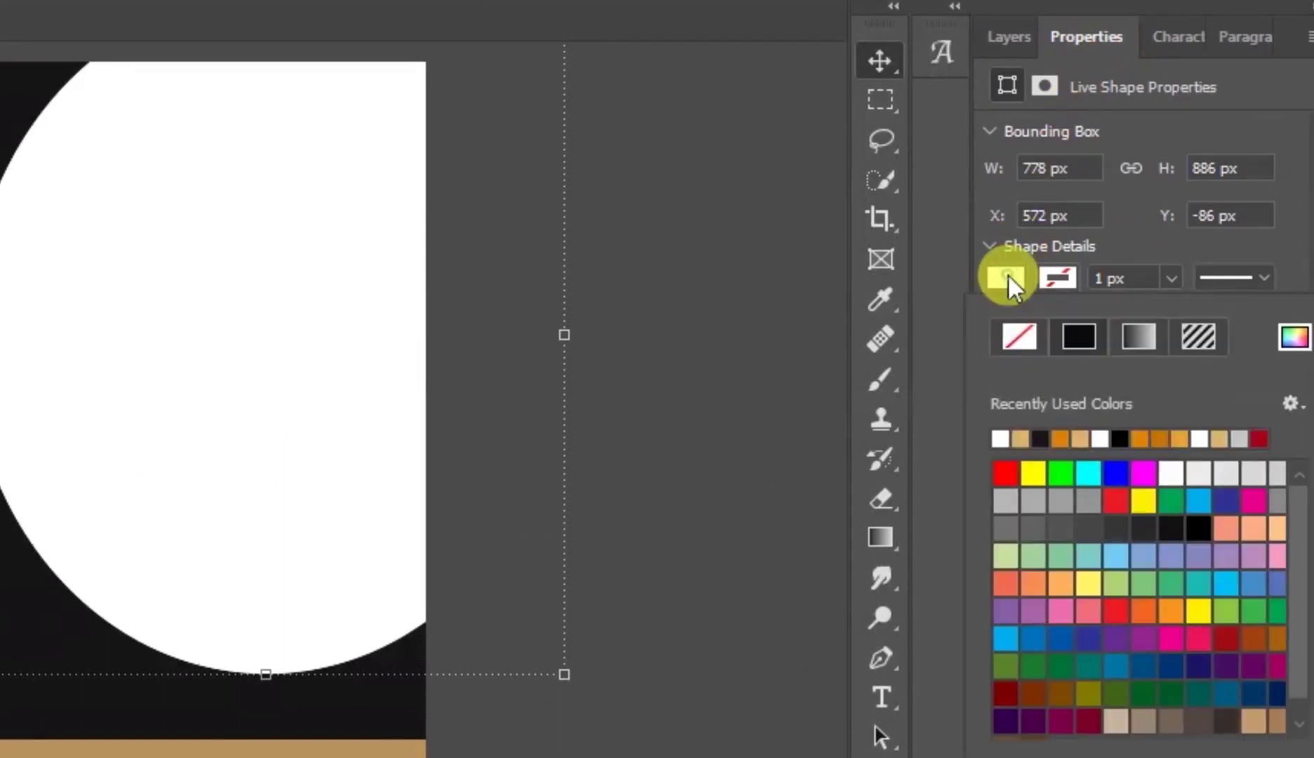
pyautogui.click(1011, 335)
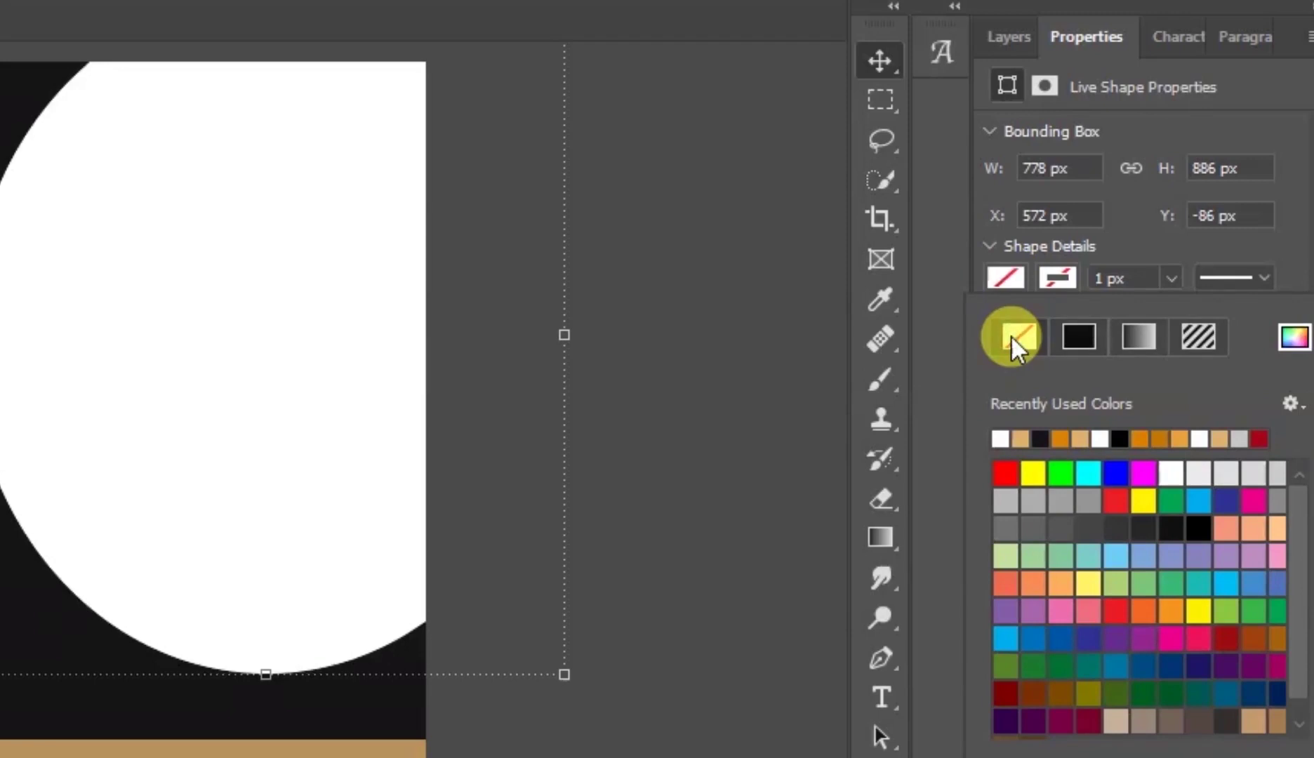
pyautogui.click(927, 348)
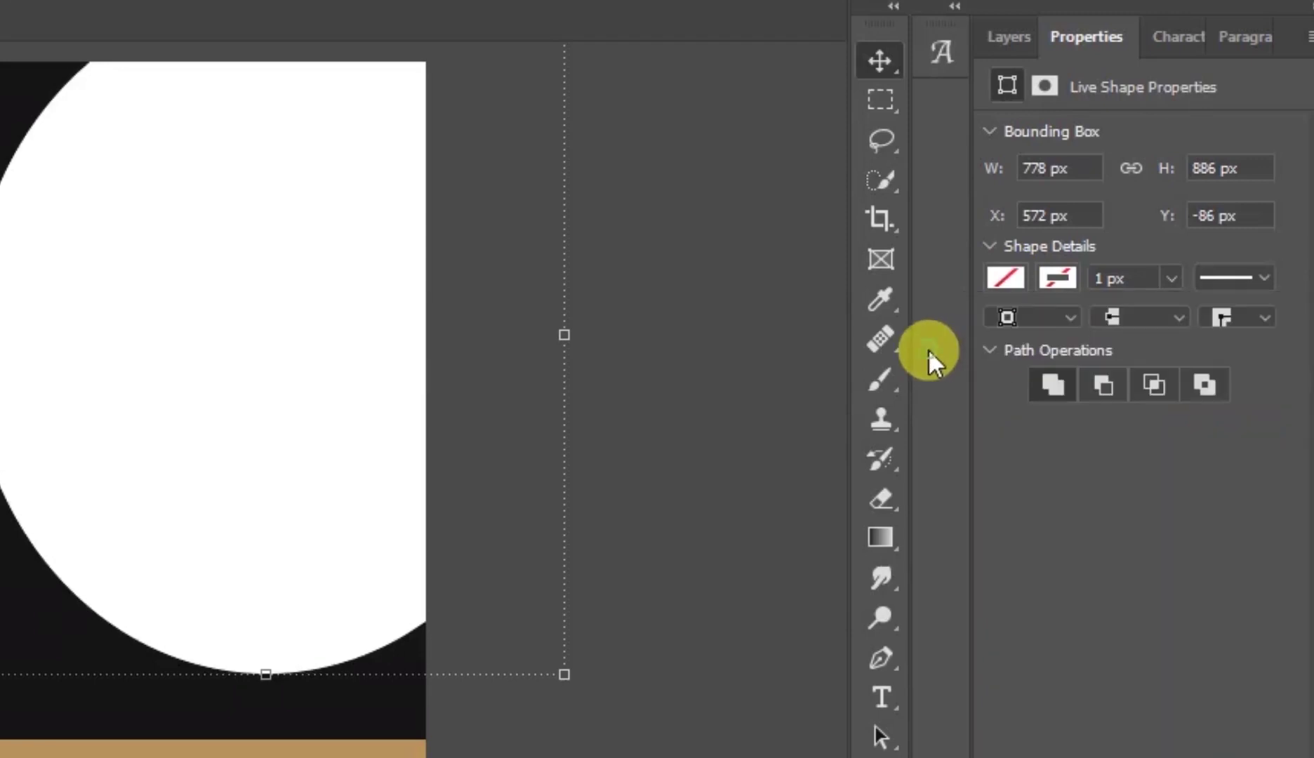
# - Set the stroke color of the original Ellipse 1 to orange de8205
pyautogui.click(1055, 277)
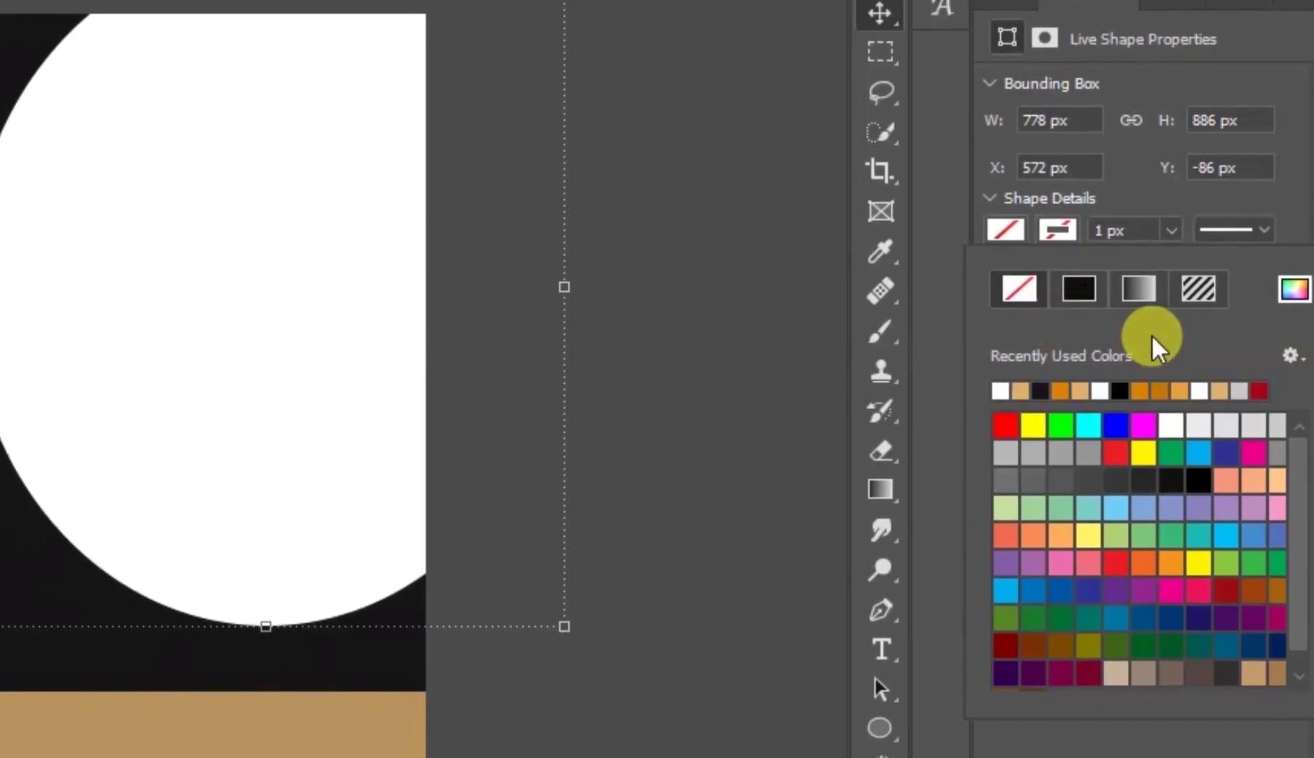
pyautogui.click(1293, 292)
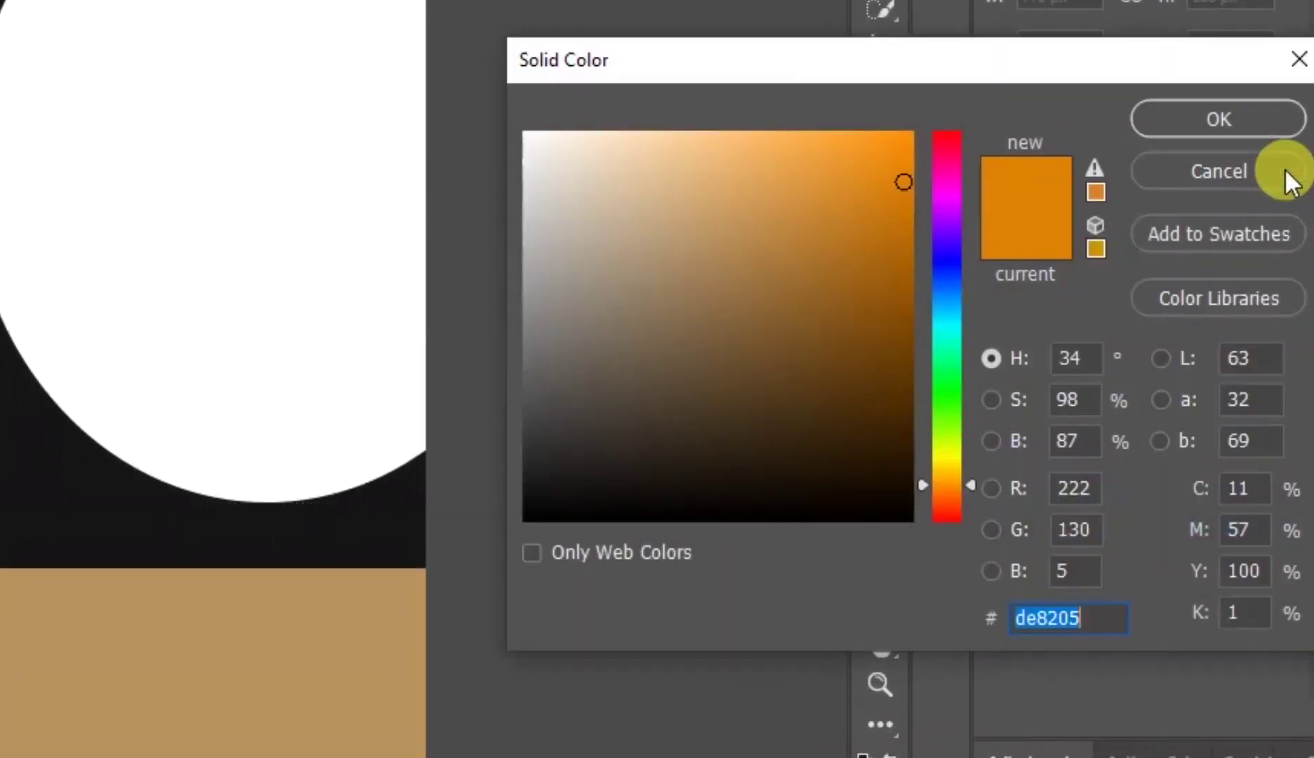
pyautogui.write('d')
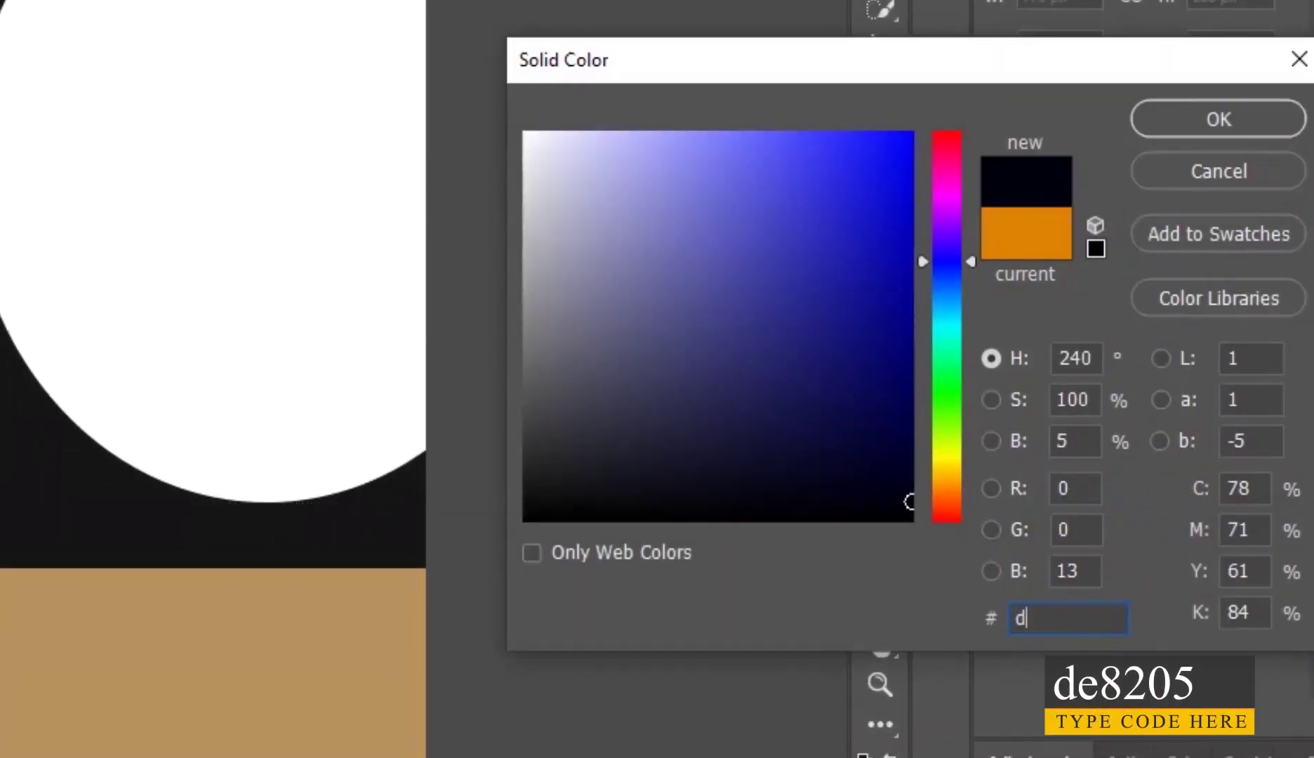
pyautogui.write('e8')
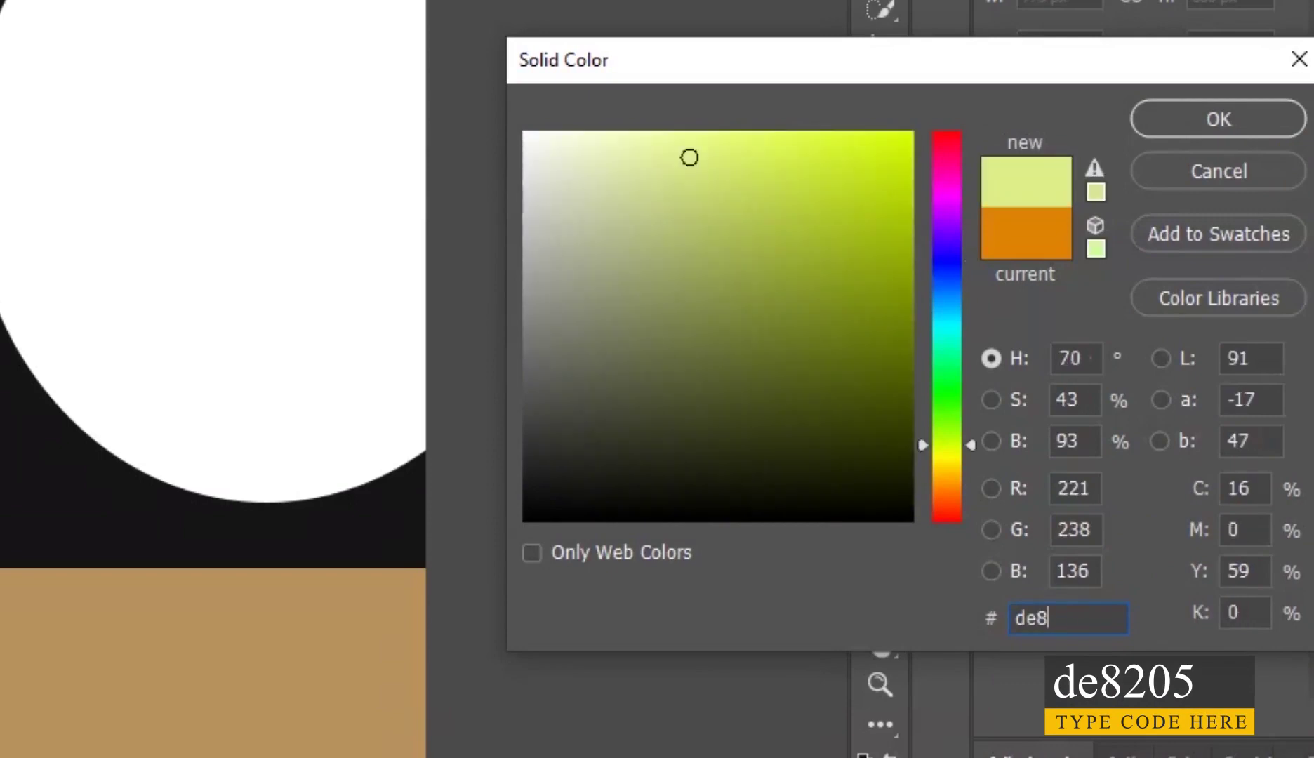
pyautogui.write('205')
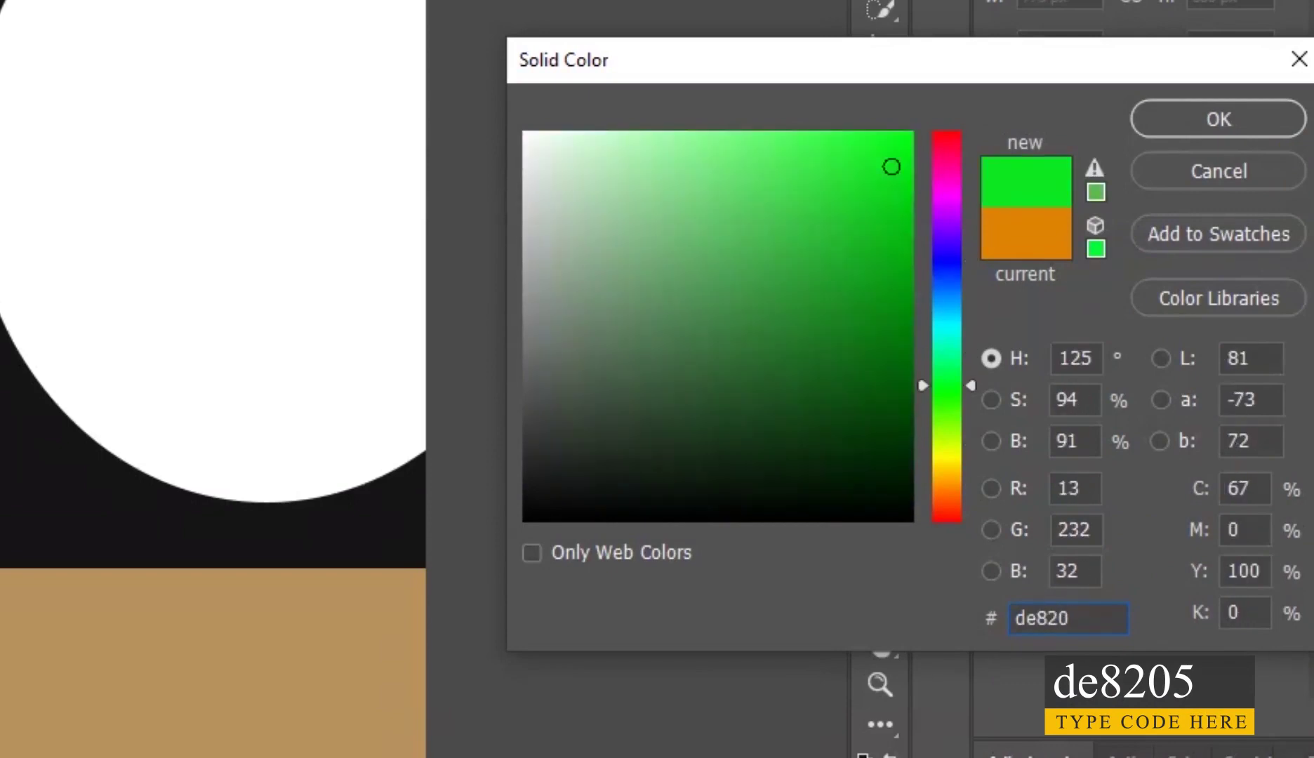
pyautogui.click(1209, 123)
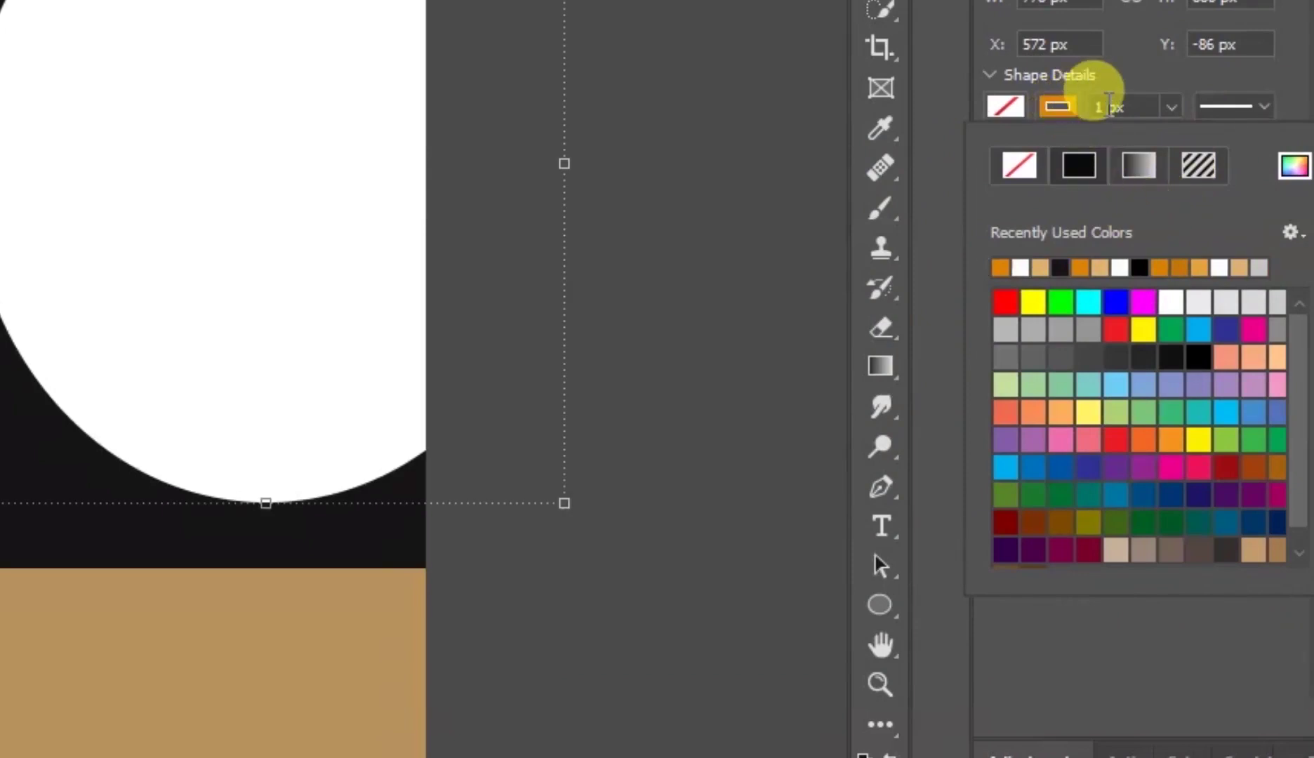
# - Thicken the outline of Ellipse 1 to about 13.88 px
pyautogui.click(1166, 104)
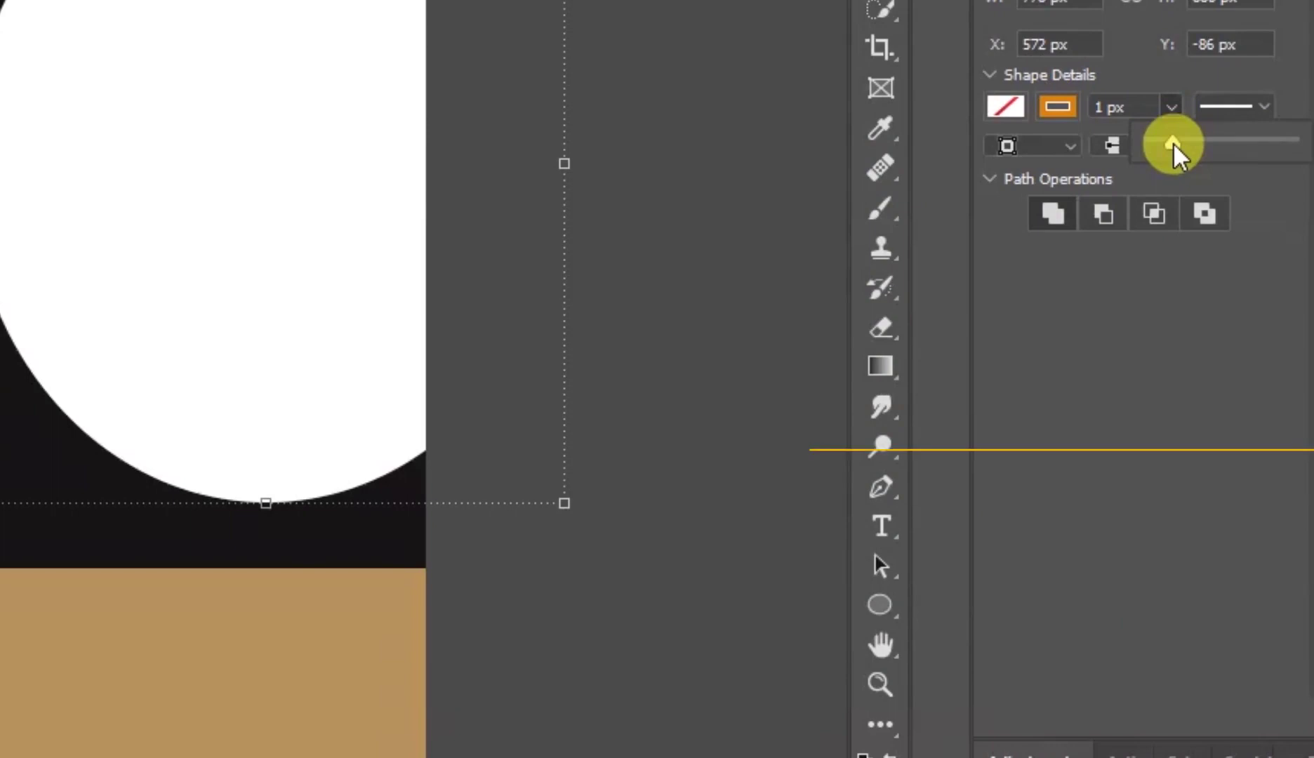
pyautogui.moveTo(1174, 142); pyautogui.dragTo(1192, 136)
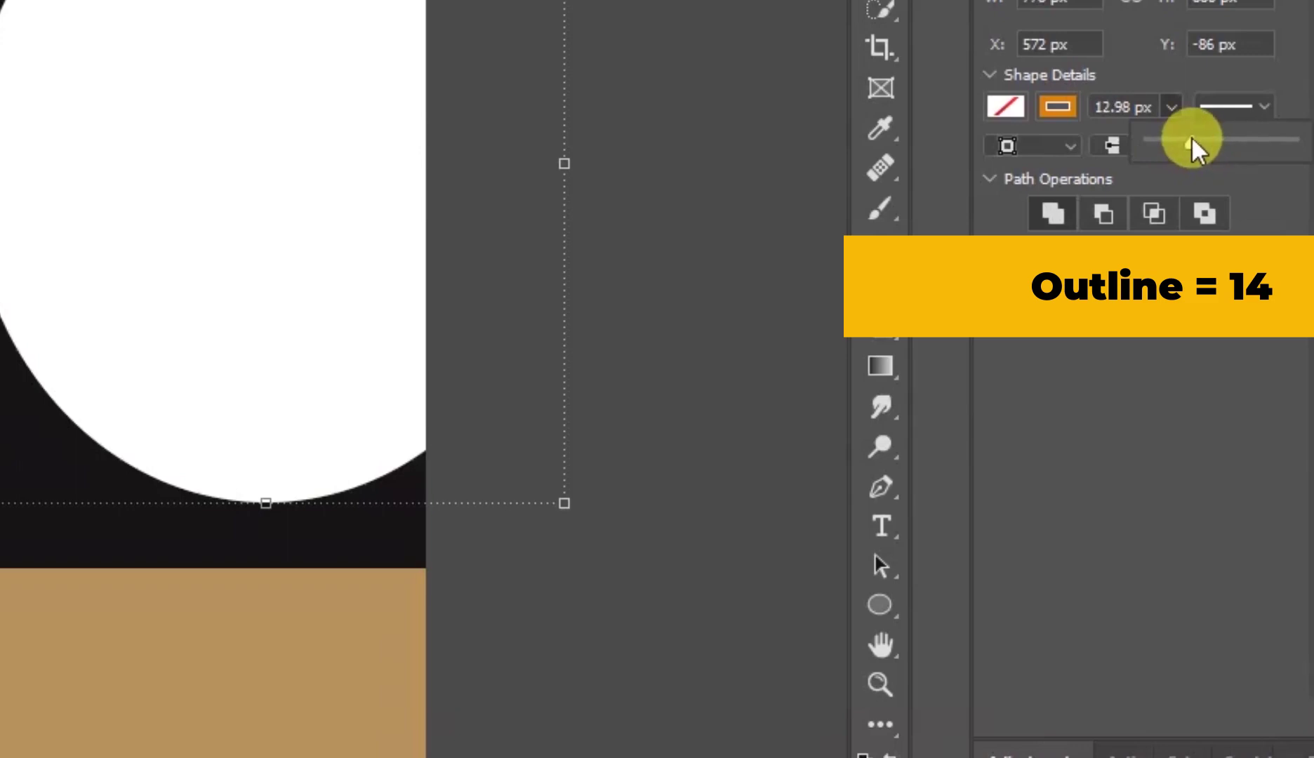
pyautogui.moveTo(1191, 143); pyautogui.dragTo(1193, 143)
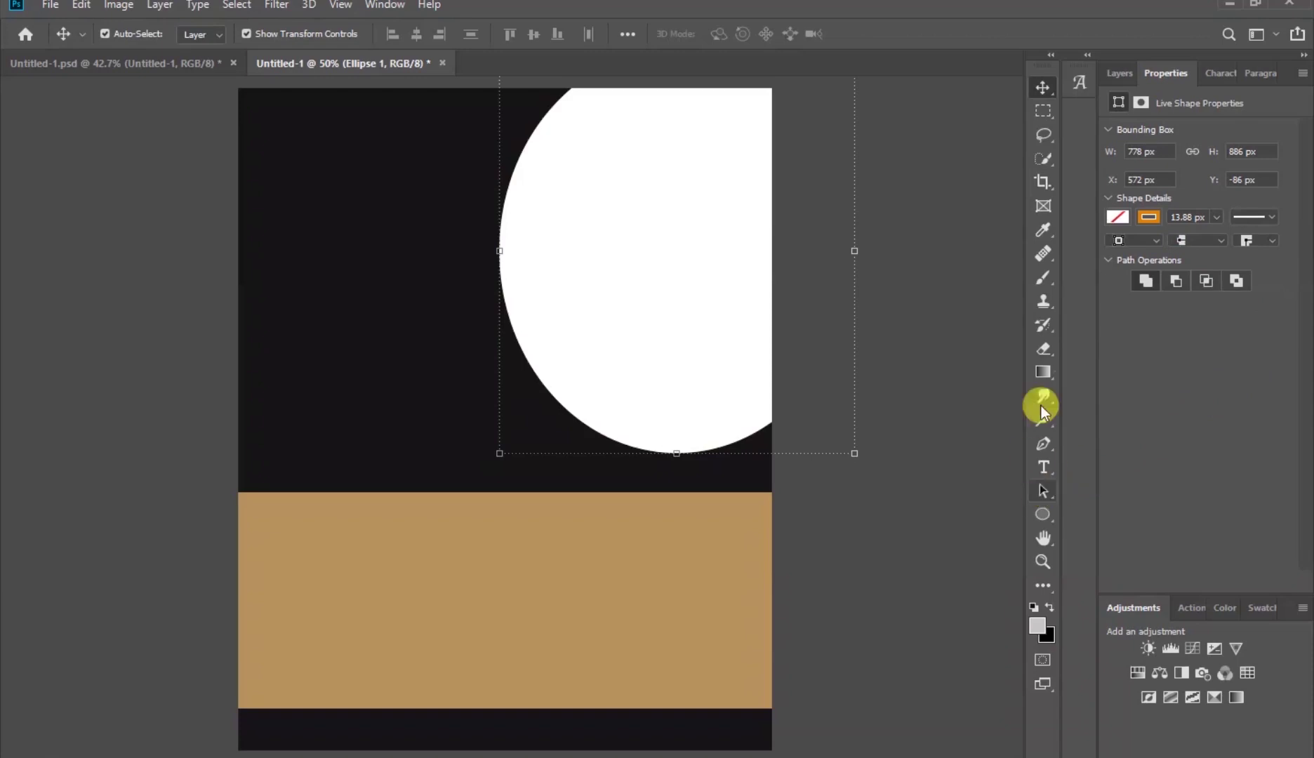
# - Offset the orange Ellipse 1 outline slightly left and down from the white ellipse so it forms a rim along the lower left edge
pyautogui.click(1119, 71)
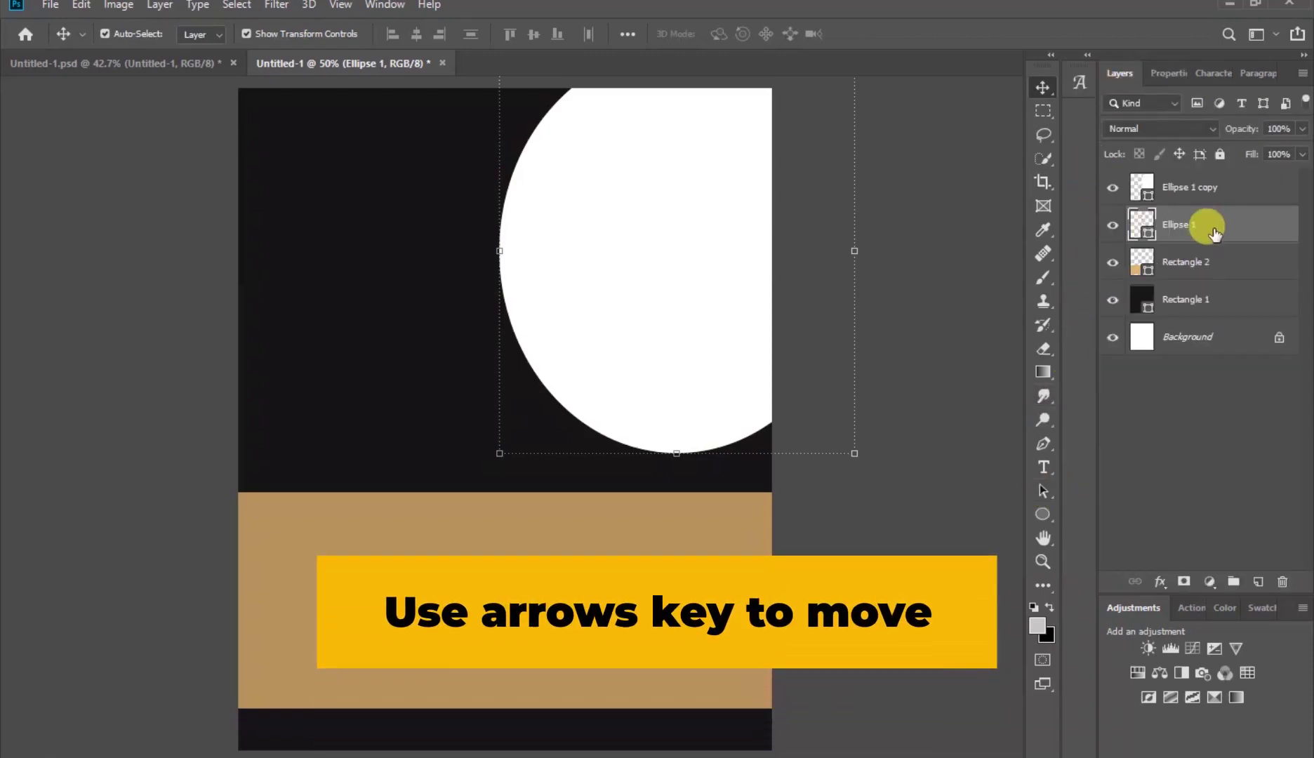
pyautogui.press('Left')
pyautogui.press('Left')
pyautogui.press('Left')
pyautogui.press('Left')
pyautogui.press('Left')
pyautogui.press('Left')
pyautogui.press('Left')
pyautogui.press('Left')
pyautogui.press('Left')
pyautogui.press('Left')
pyautogui.press('Left')
pyautogui.press('Left')
pyautogui.press('Left')
pyautogui.press('Left')
pyautogui.press('Left')
pyautogui.press('Left')
pyautogui.press('Left')
pyautogui.press('Left')
pyautogui.press('Left')
pyautogui.press('Left')
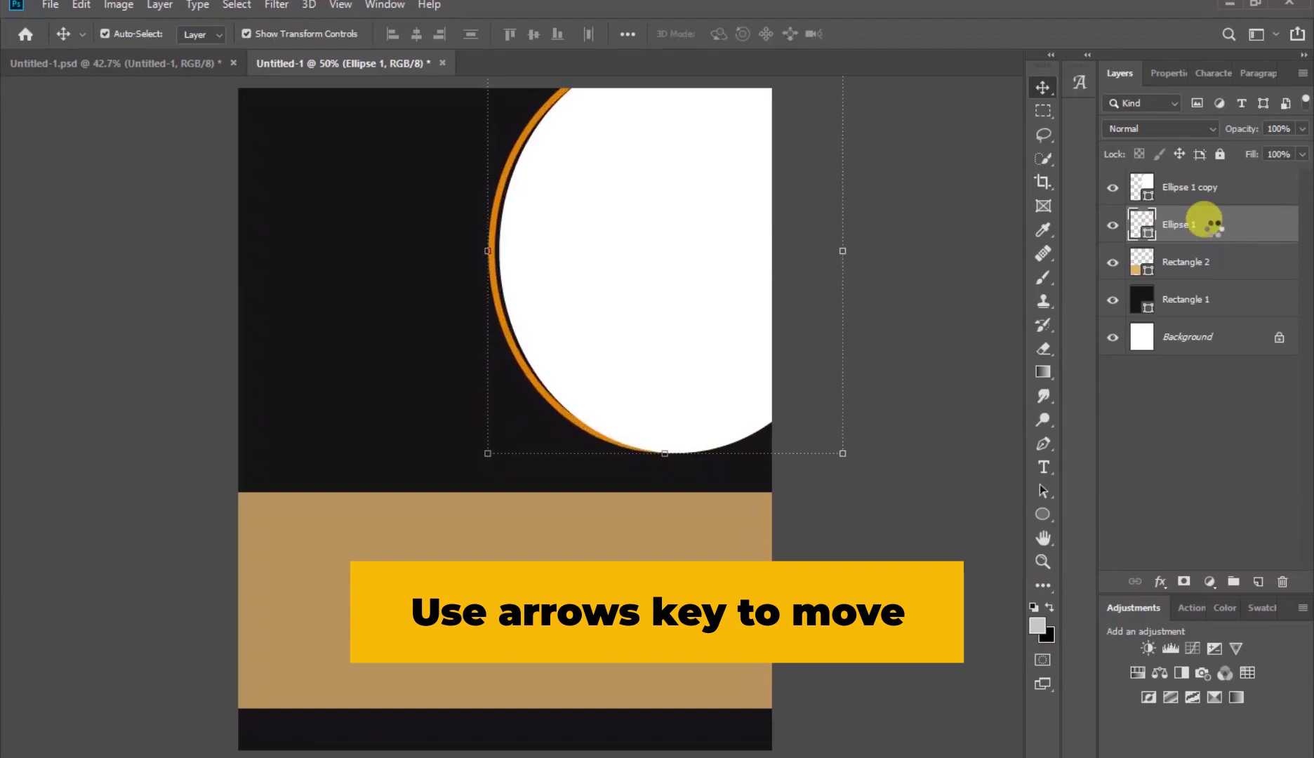
pyautogui.press('Down')
pyautogui.press('Down')
pyautogui.press('Down')
pyautogui.press('Down')
pyautogui.press('Down')
pyautogui.press('Down')
pyautogui.press('Down')
pyautogui.press('Down')
pyautogui.press('Down')
pyautogui.press('Down')
pyautogui.press('Down')
pyautogui.press('Down')
pyautogui.press('Down')
pyautogui.press('Down')
pyautogui.press('Down')
pyautogui.press('Down')
pyautogui.press('Down')
pyautogui.press('Right')
pyautogui.press('Right')
pyautogui.press('Right')
pyautogui.press('Right')
pyautogui.press('Right')
pyautogui.press('Right')
pyautogui.press('Right')
pyautogui.press('Right')
pyautogui.press('Right')
pyautogui.press('Right')
pyautogui.press('Up')
pyautogui.press('Up')
pyautogui.press('Up')
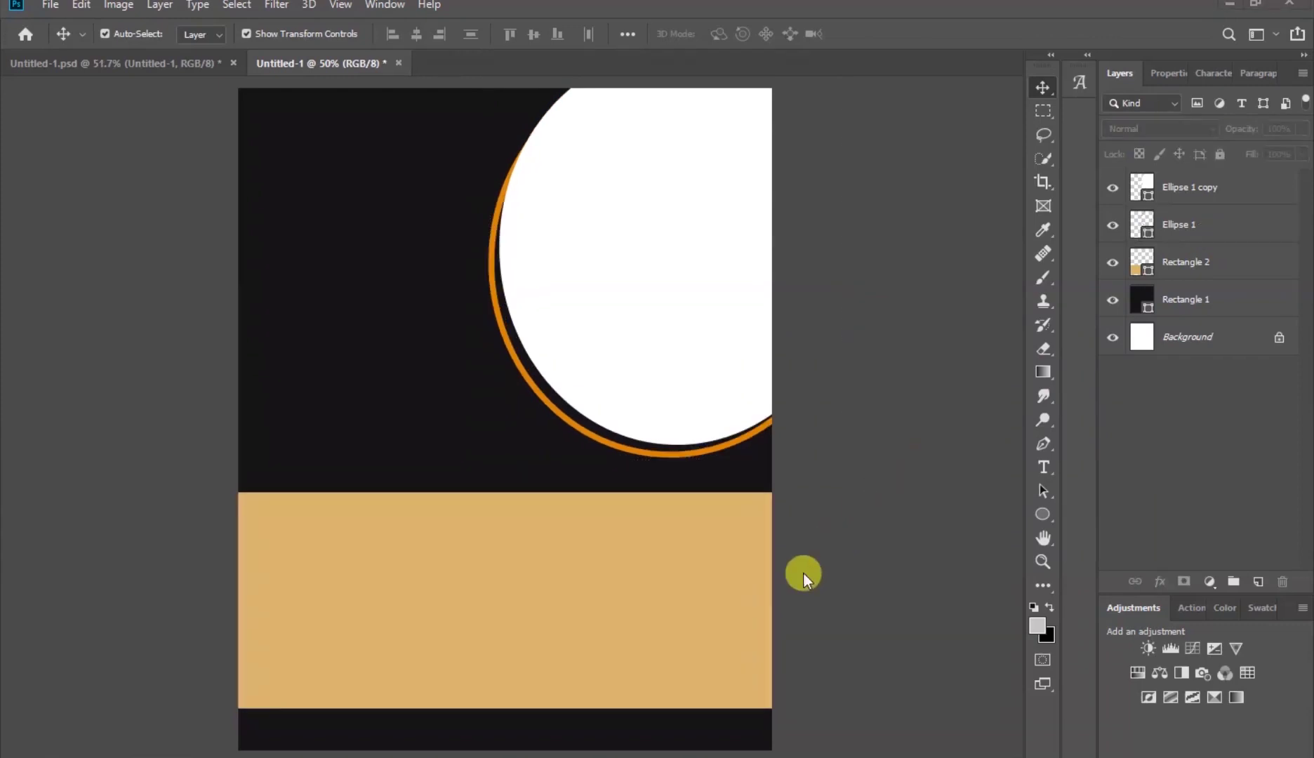
# - Open the woman's portrait photo from the Pictures 3x folder as a separate document
pyautogui.press('super+e')
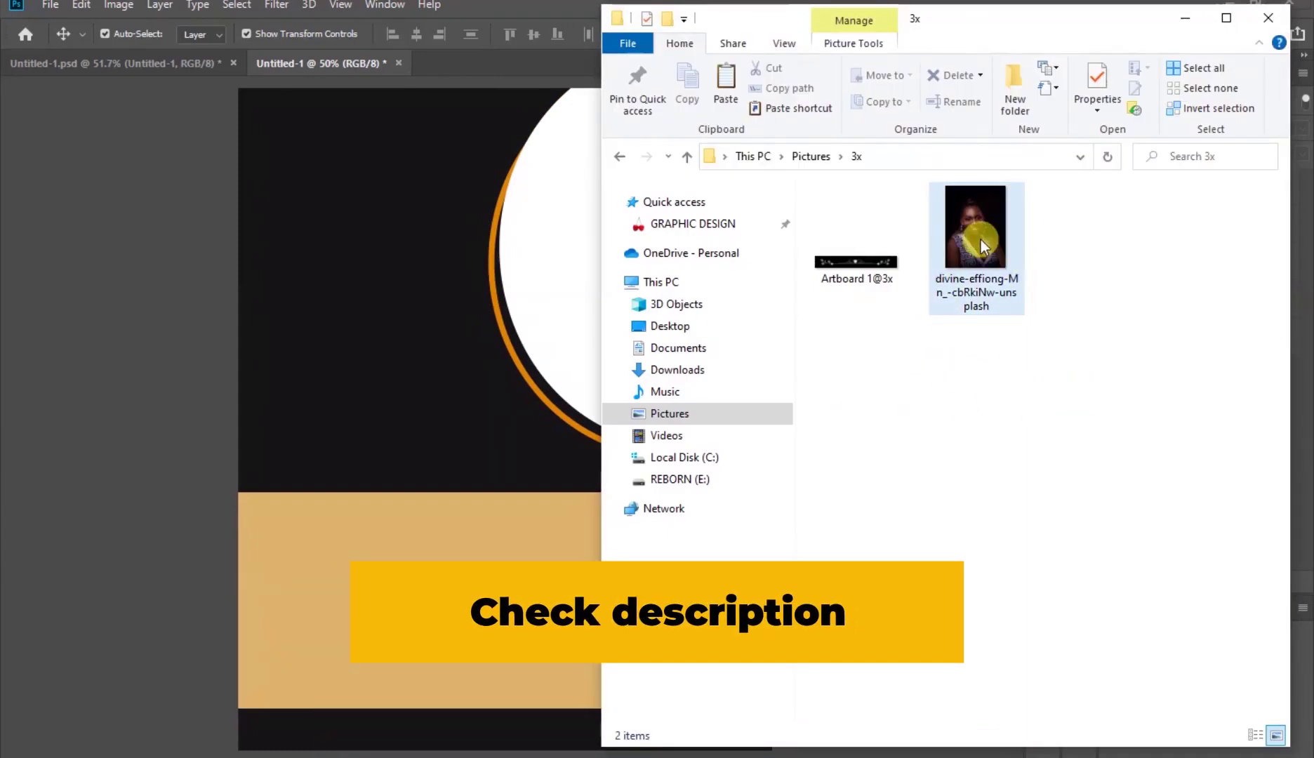
pyautogui.moveTo(976, 226); pyautogui.dragTo(470, 215)
pyautogui.moveTo(454, 62); pyautogui.dragTo(454, 64)
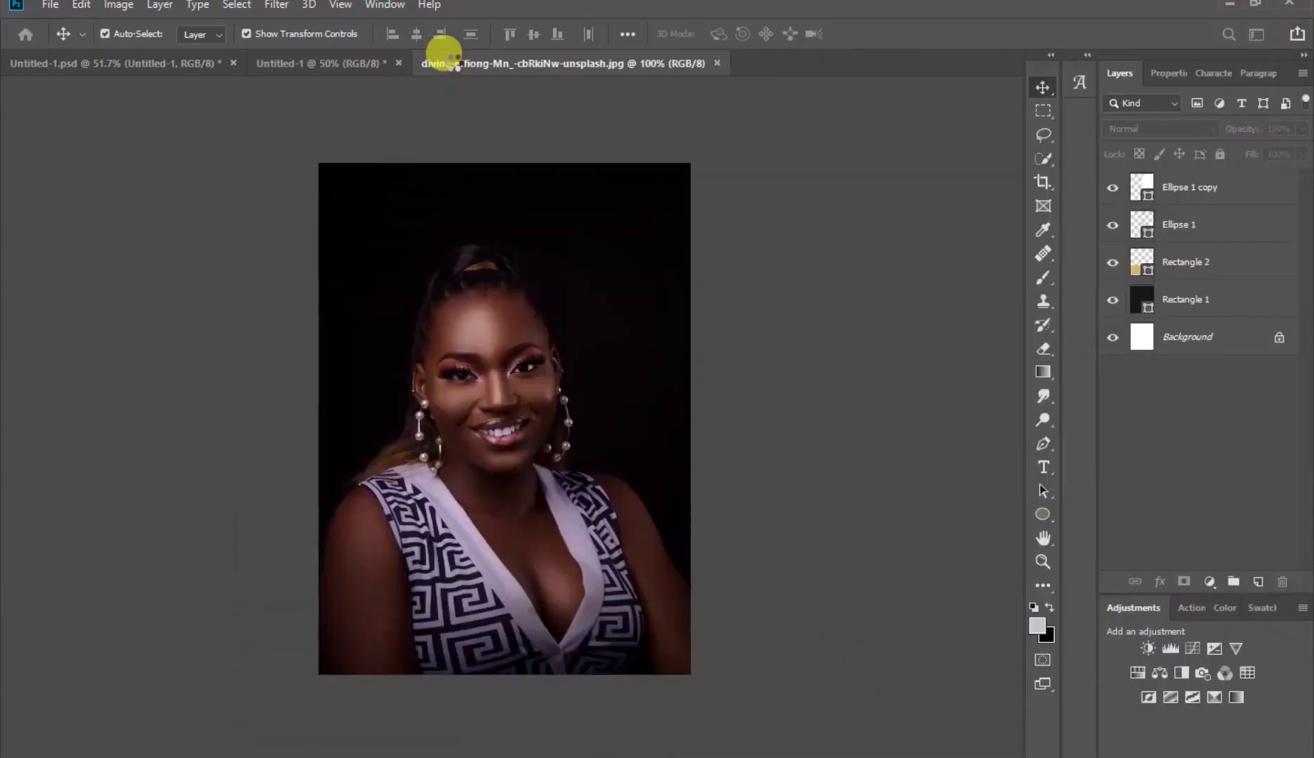
# - Copy the portrait photo into the layout directly above the Ellipse 1 copy layer and clip it to that ellipse
pyautogui.click(330, 62)
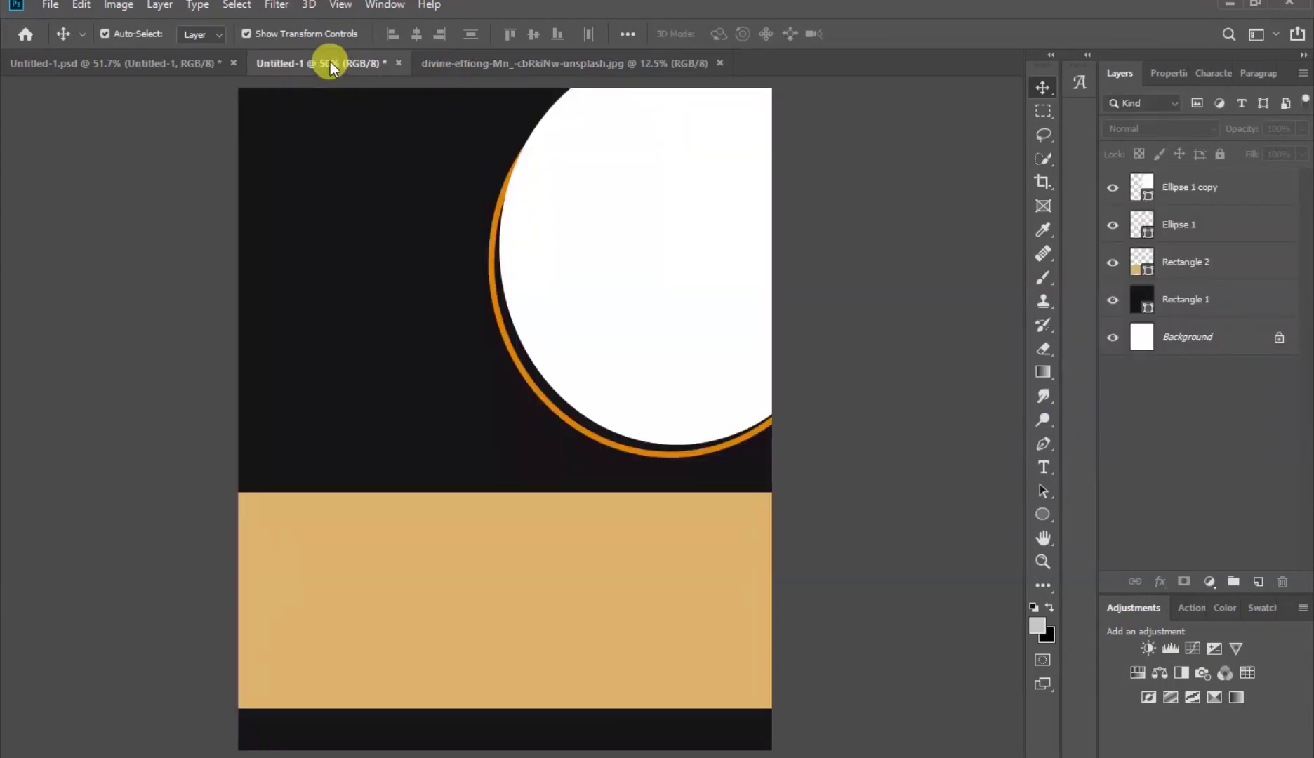
pyautogui.click(1240, 190)
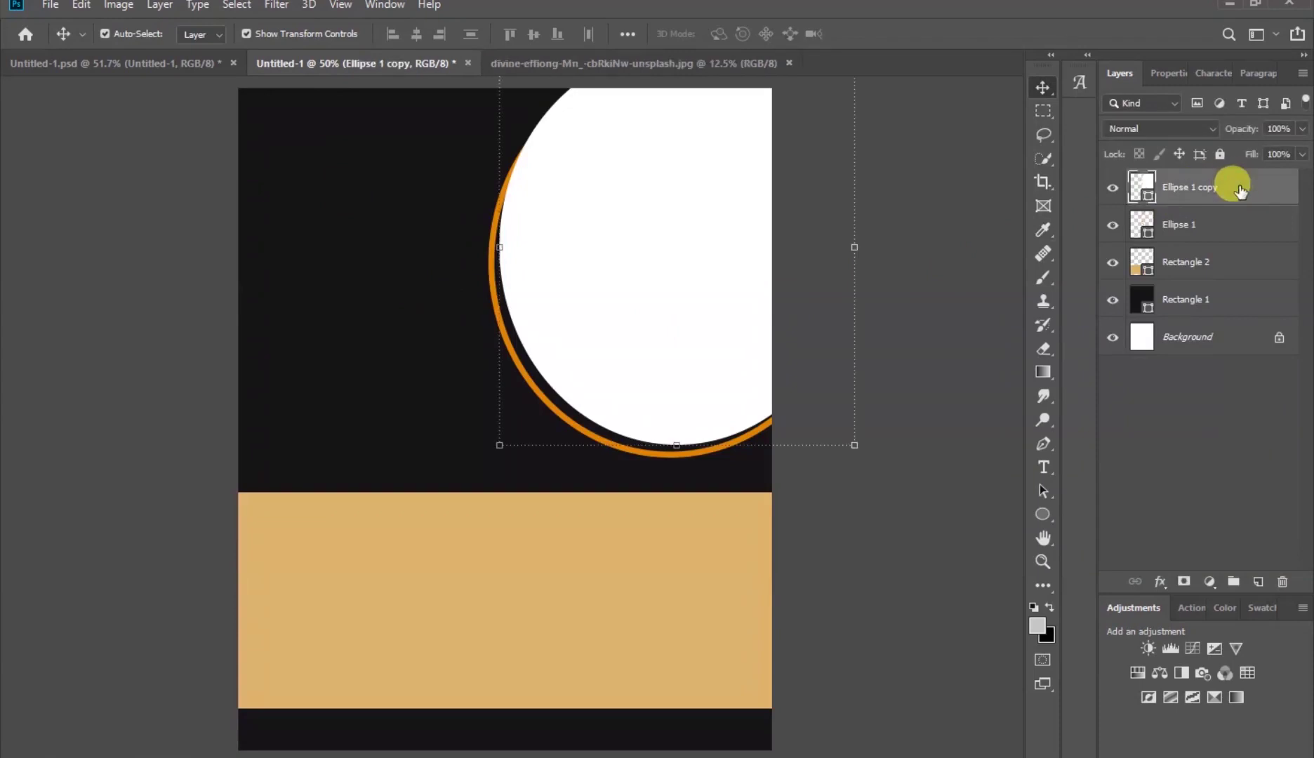
pyautogui.click(649, 64)
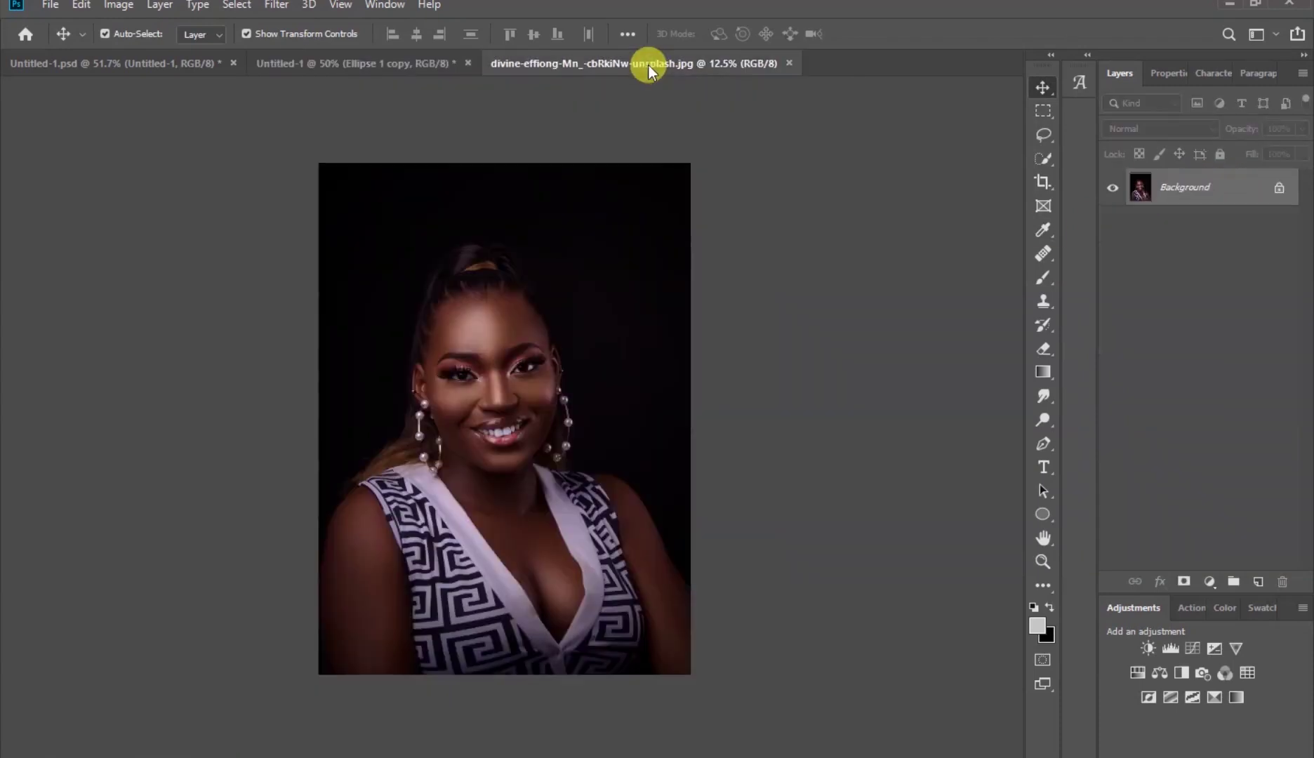
pyautogui.moveTo(461, 202); pyautogui.dragTo(613, 264)
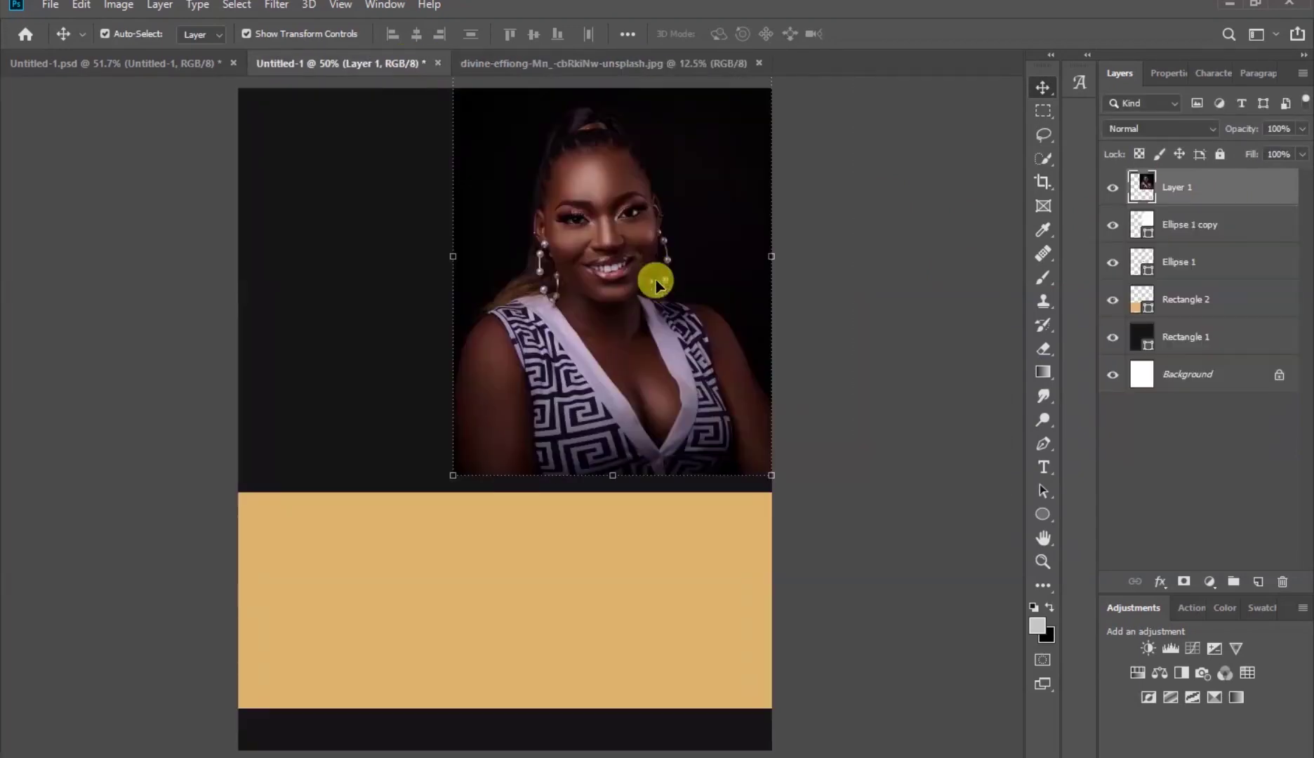
pyautogui.rightClick(1232, 186)
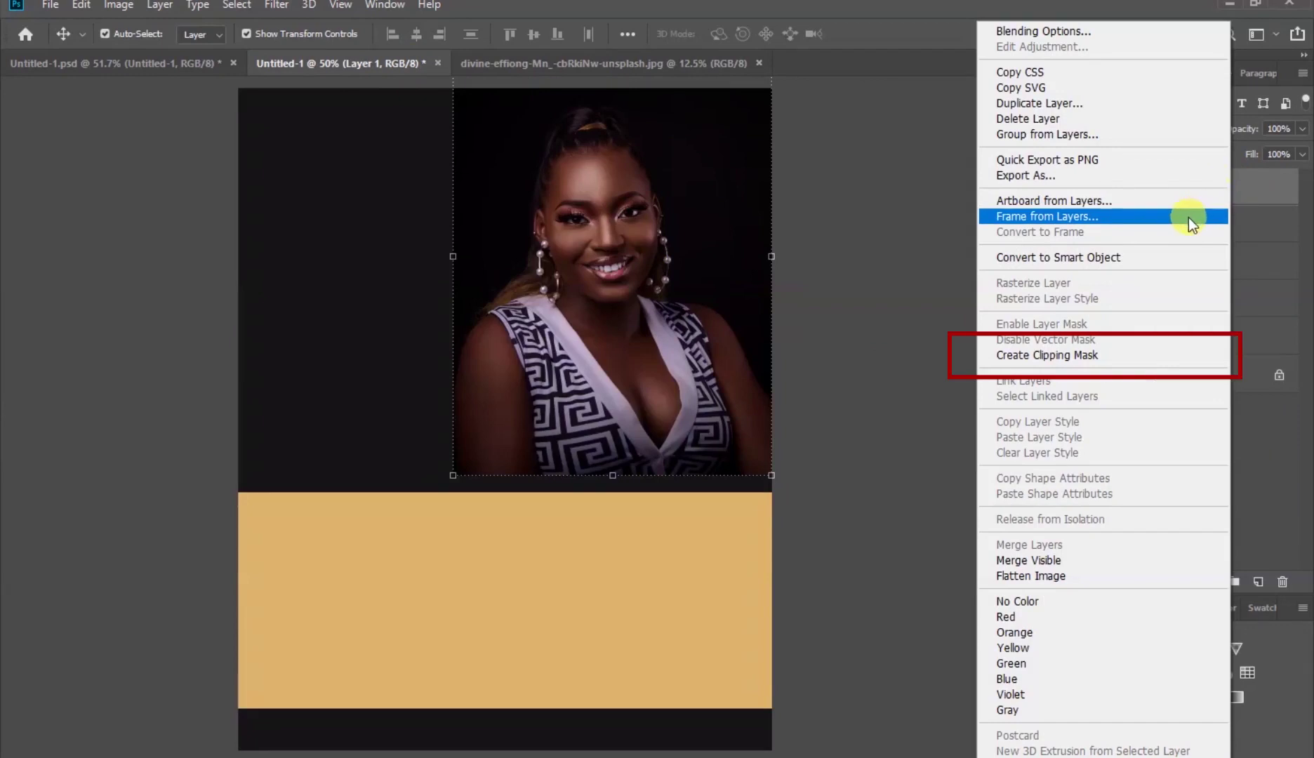
pyautogui.click(1183, 355)
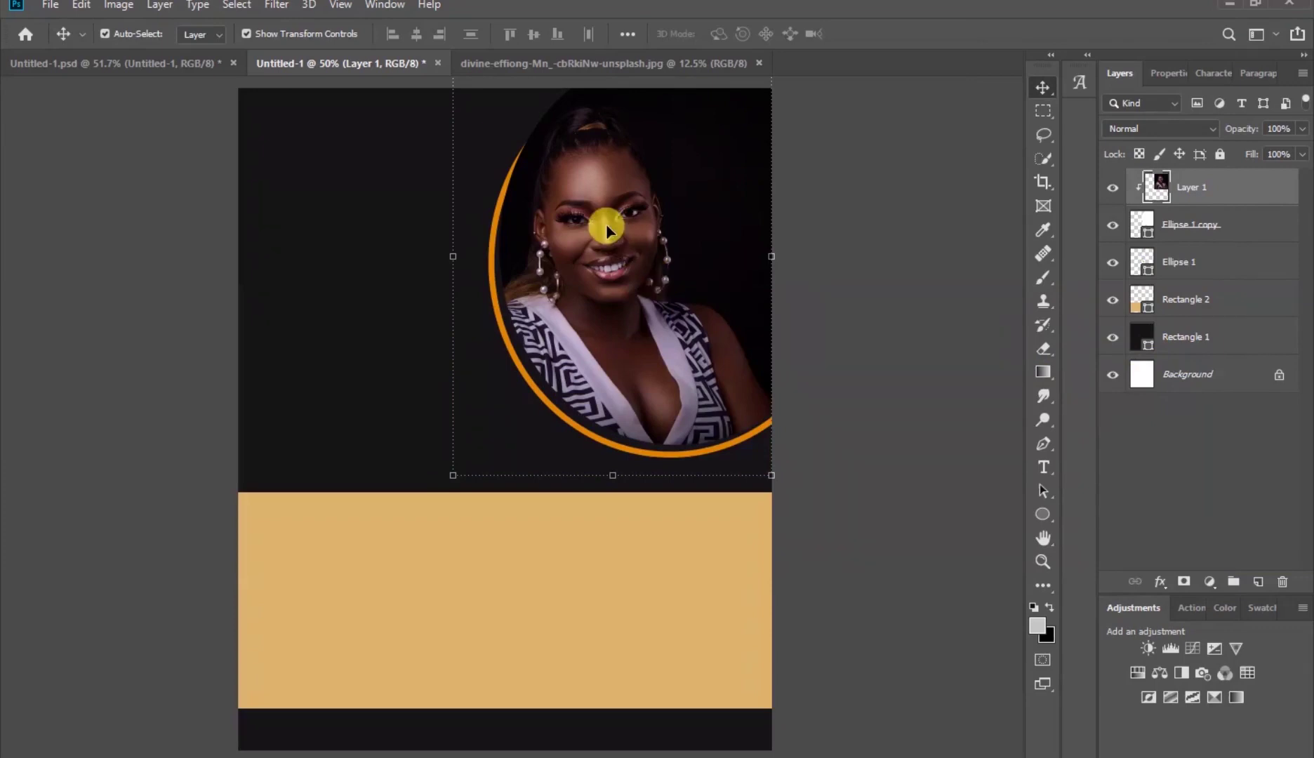
# - Scale the clipped portrait to 92.54% and shift it slightly right and down so the woman fits inside the ellipse
pyautogui.click(453, 256)
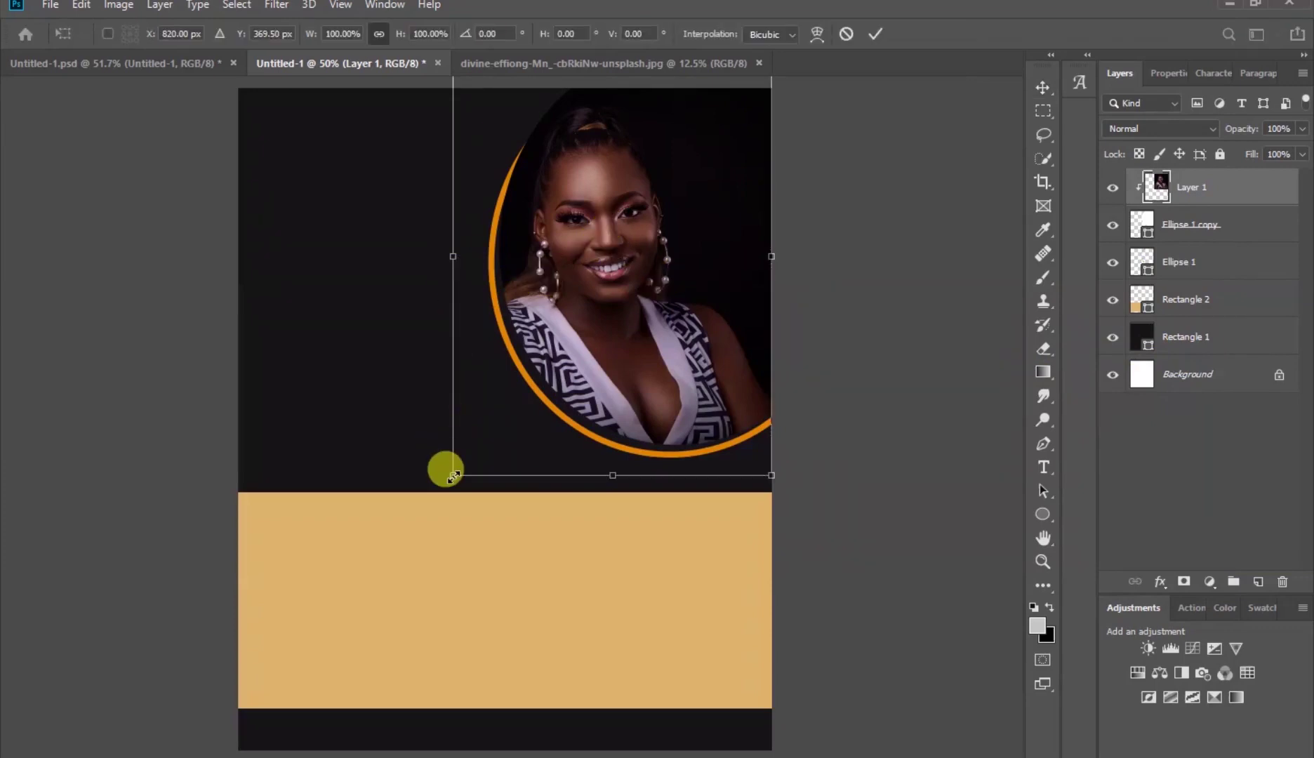
pyautogui.moveTo(453, 256); pyautogui.dragTo(488, 256)
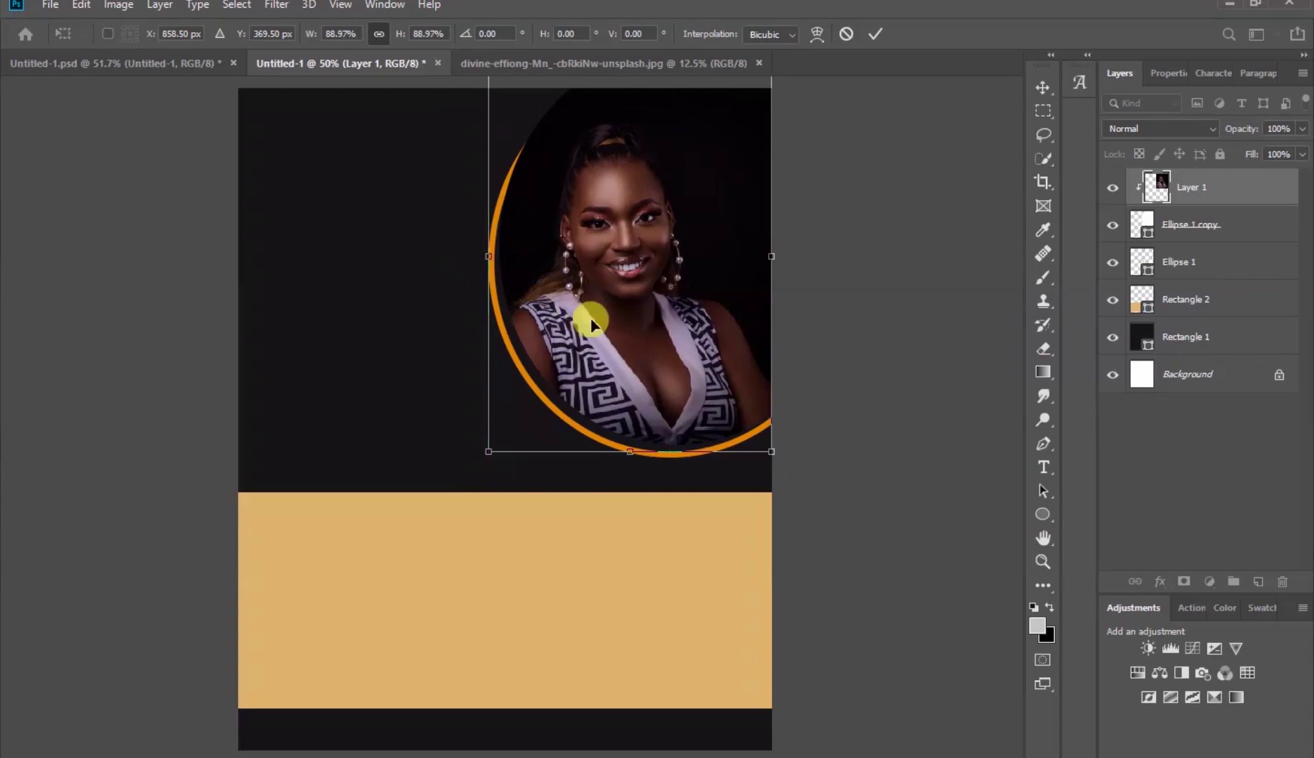
pyautogui.press('Down')
pyautogui.press('Down')
pyautogui.press('Down')
pyautogui.press('Down')
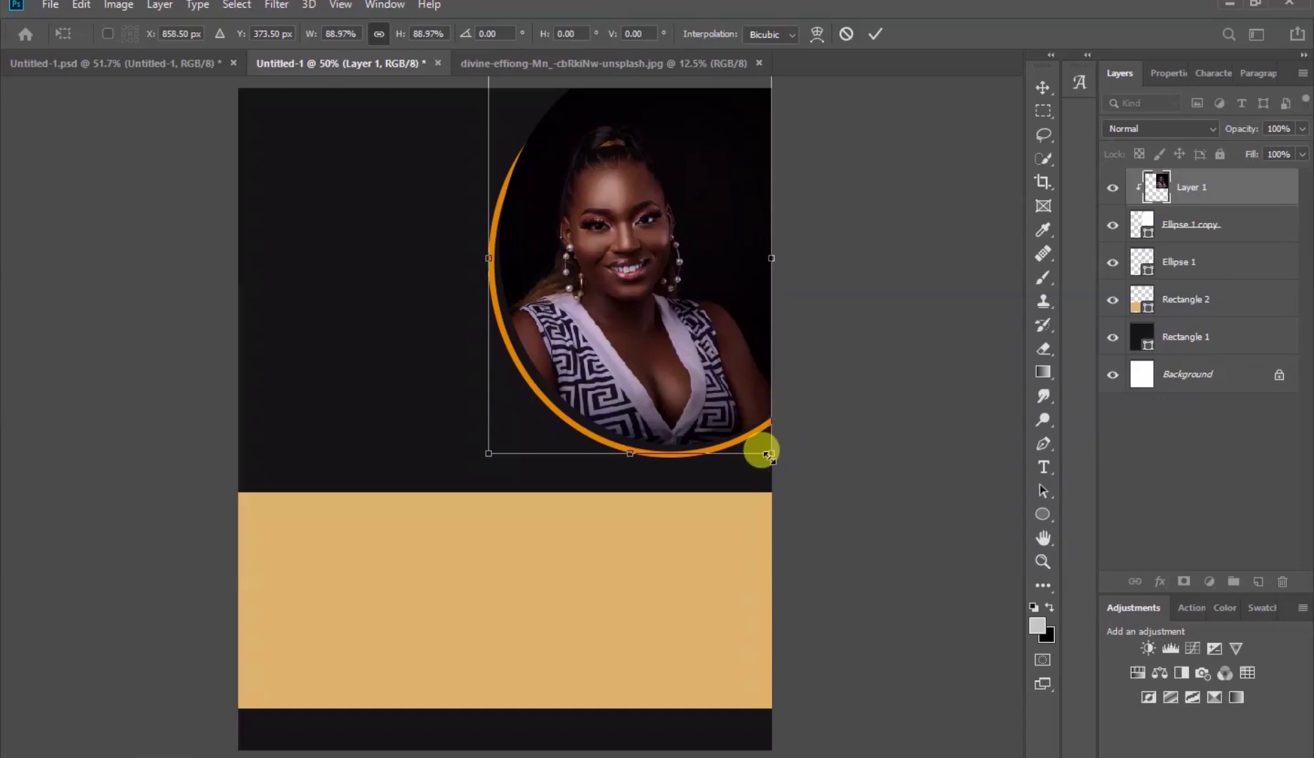
pyautogui.moveTo(771, 455); pyautogui.dragTo(786, 460)
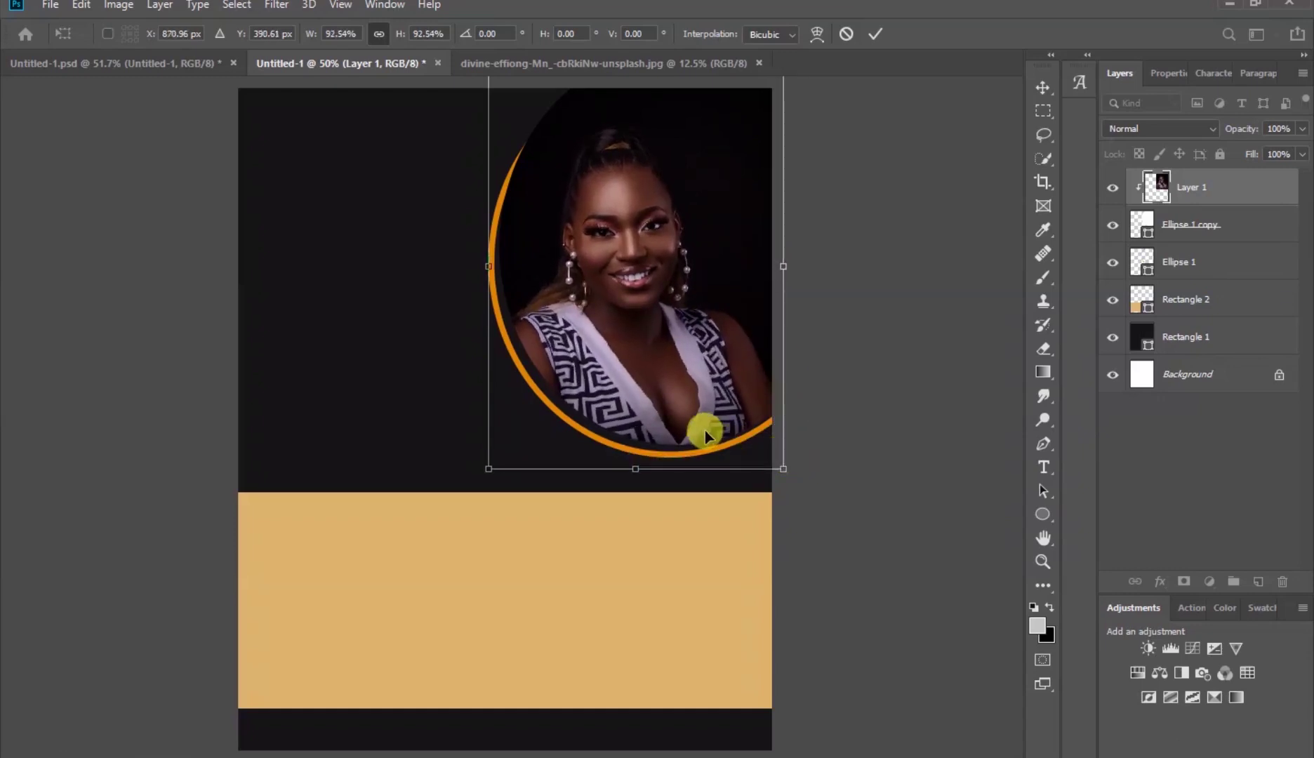
pyautogui.press('Right')
pyautogui.press('Right')
pyautogui.press('Right')
pyautogui.press('Right')
pyautogui.press('Right')
pyautogui.press('Right')
pyautogui.press('Right')
pyautogui.press('Right')
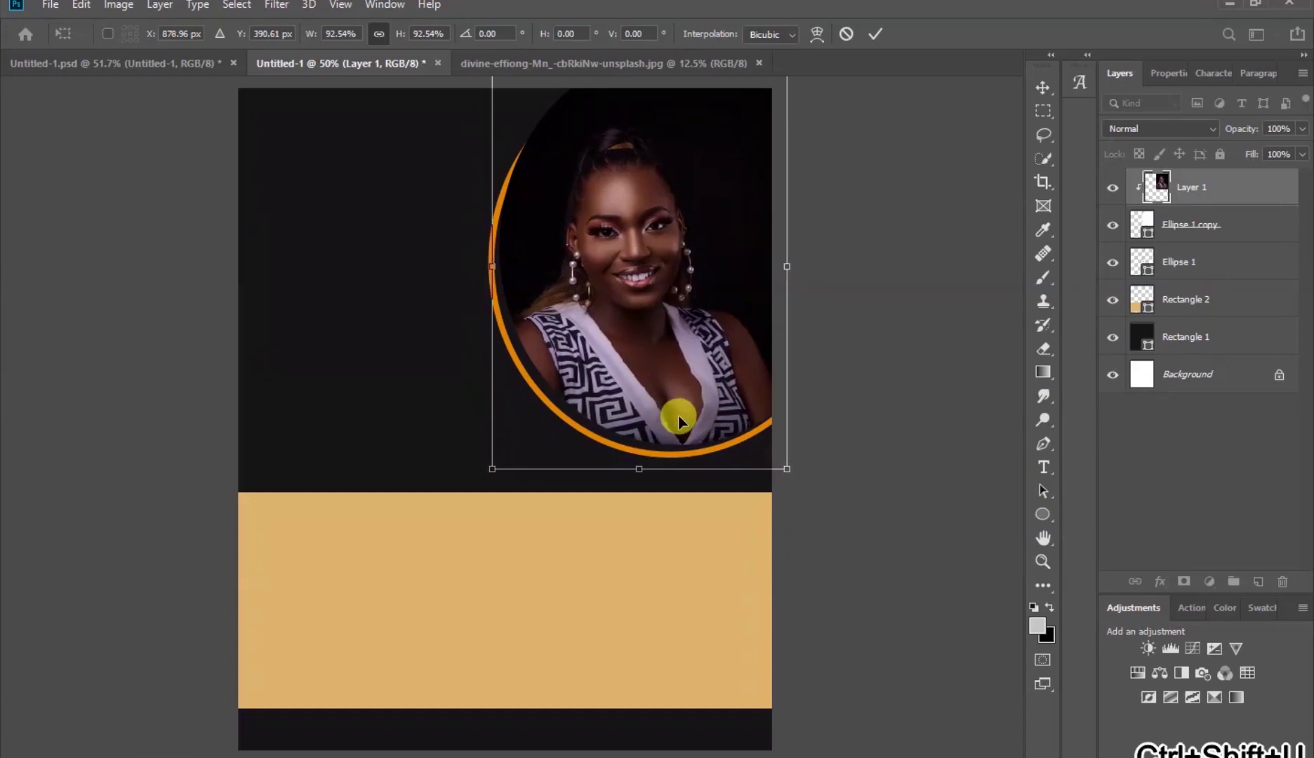
pyautogui.click(875, 34)
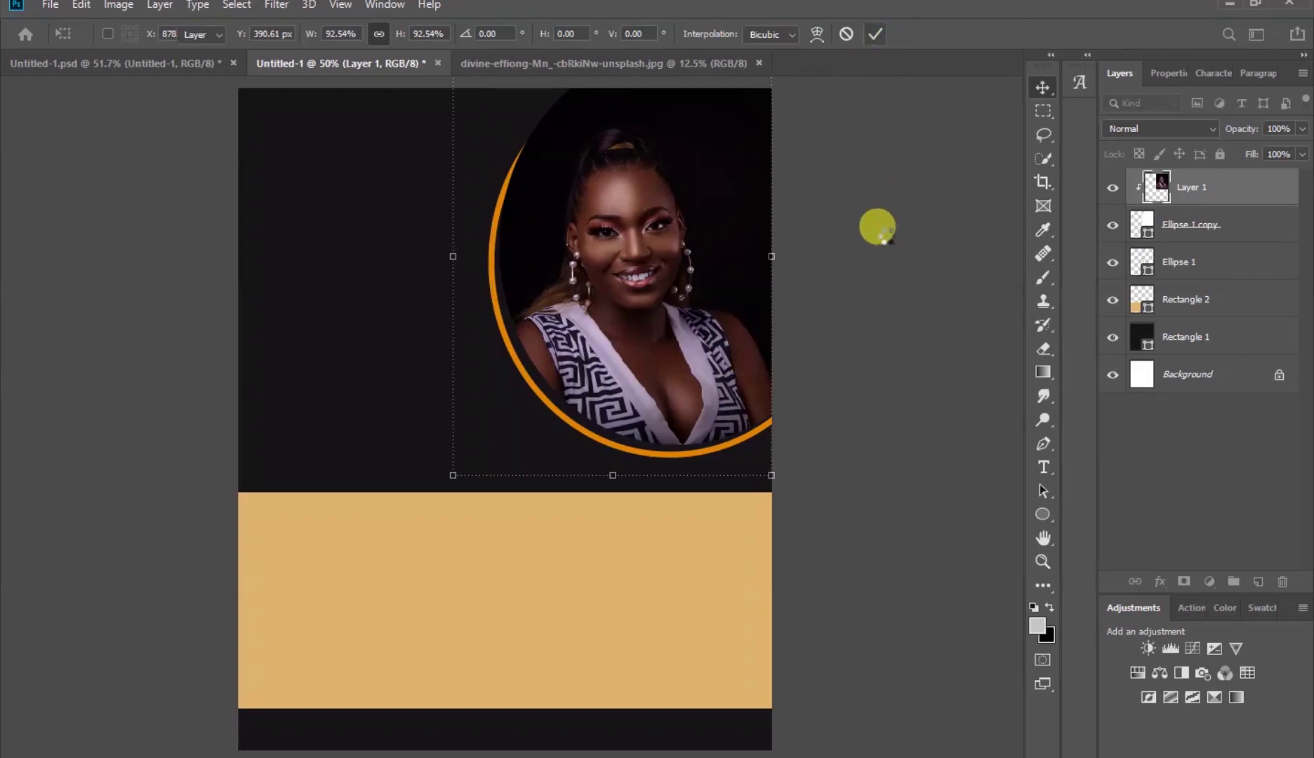
pyautogui.hotkey('ctrl', 'shift')
pyautogui.click(886, 239)
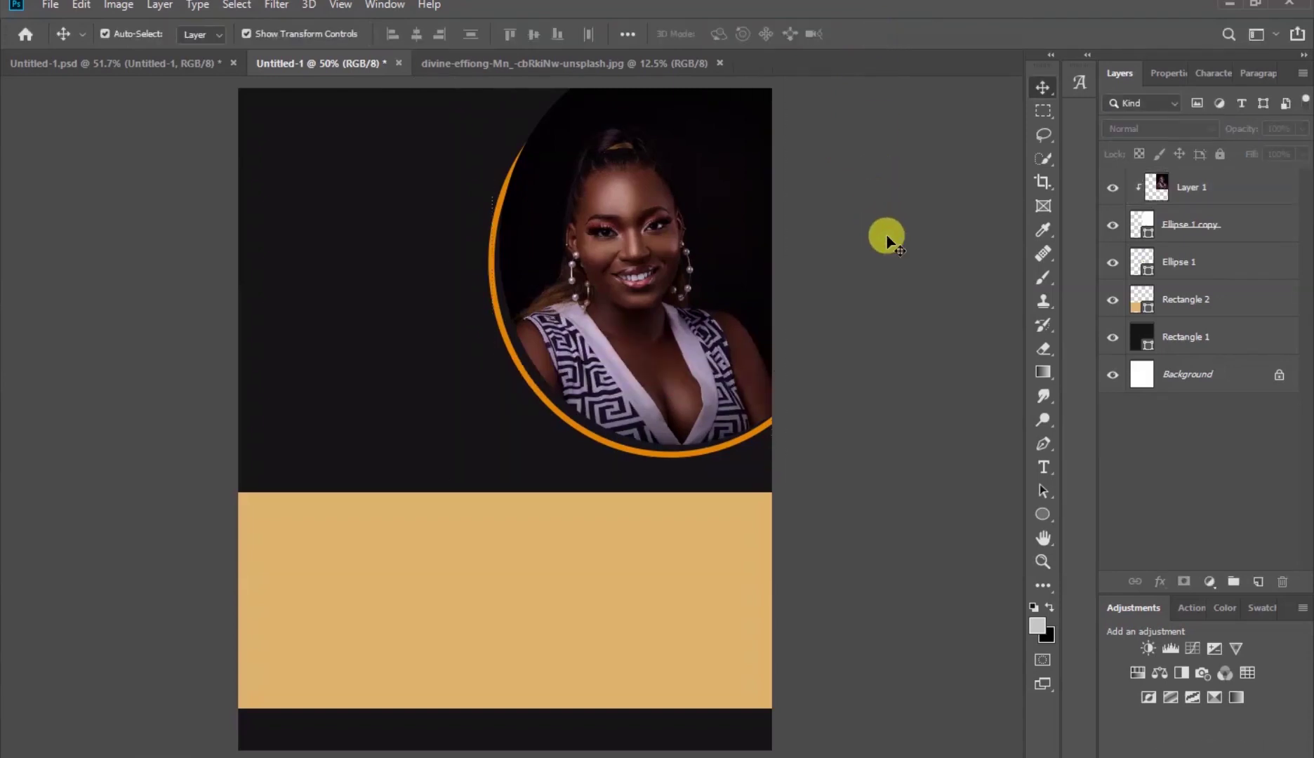
# - Draw a circle of about 160 px and place it over the lower edge of the orange outline, at about X 881, Y 702 px
pyautogui.click(1044, 515)
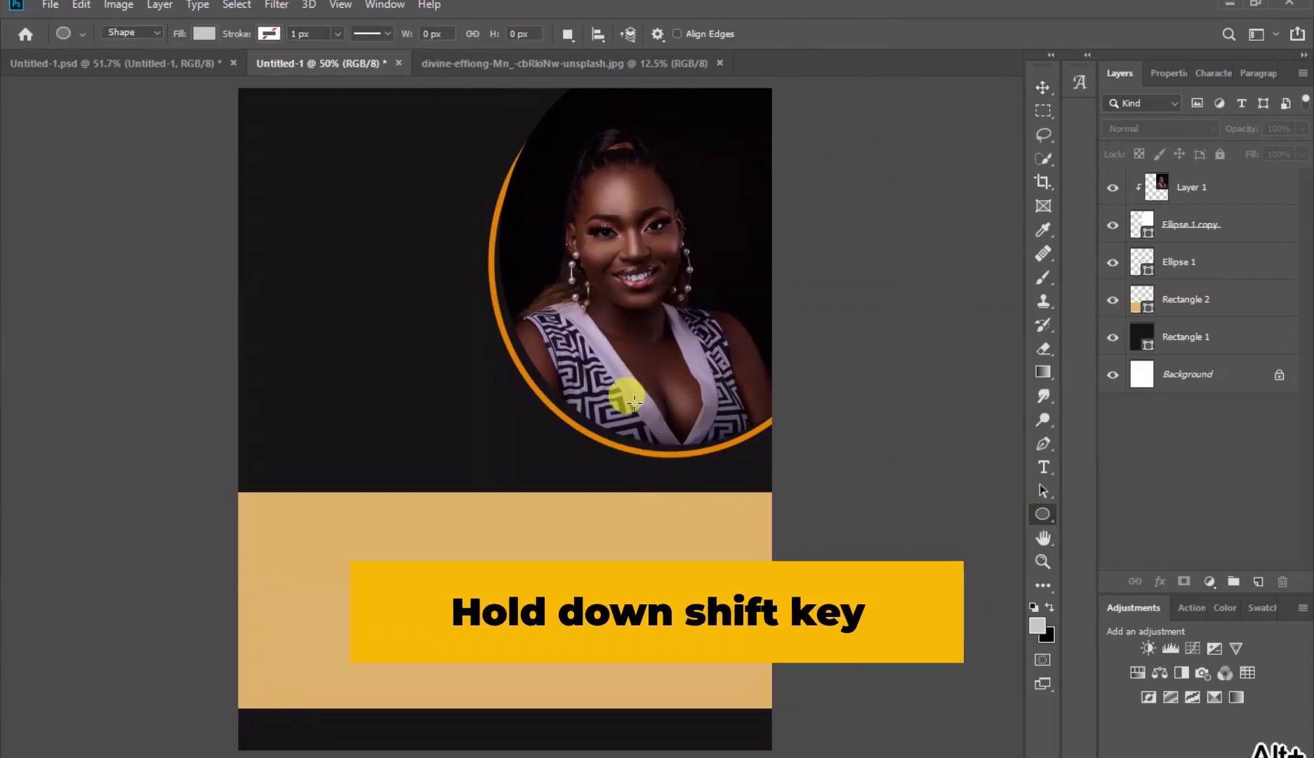
pyautogui.moveTo(630, 398); pyautogui.dragTo(726, 472)
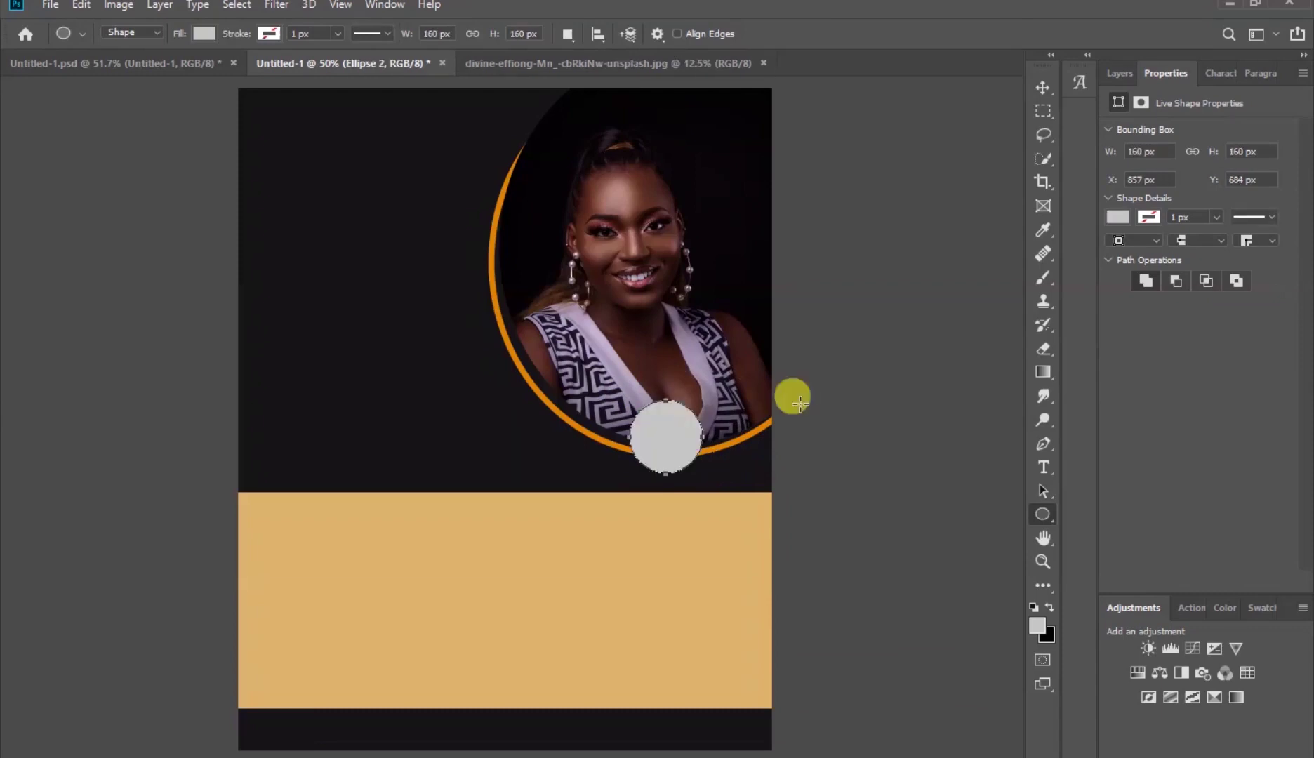
pyautogui.click(1042, 86)
pyautogui.moveTo(665, 431); pyautogui.dragTo(681, 435)
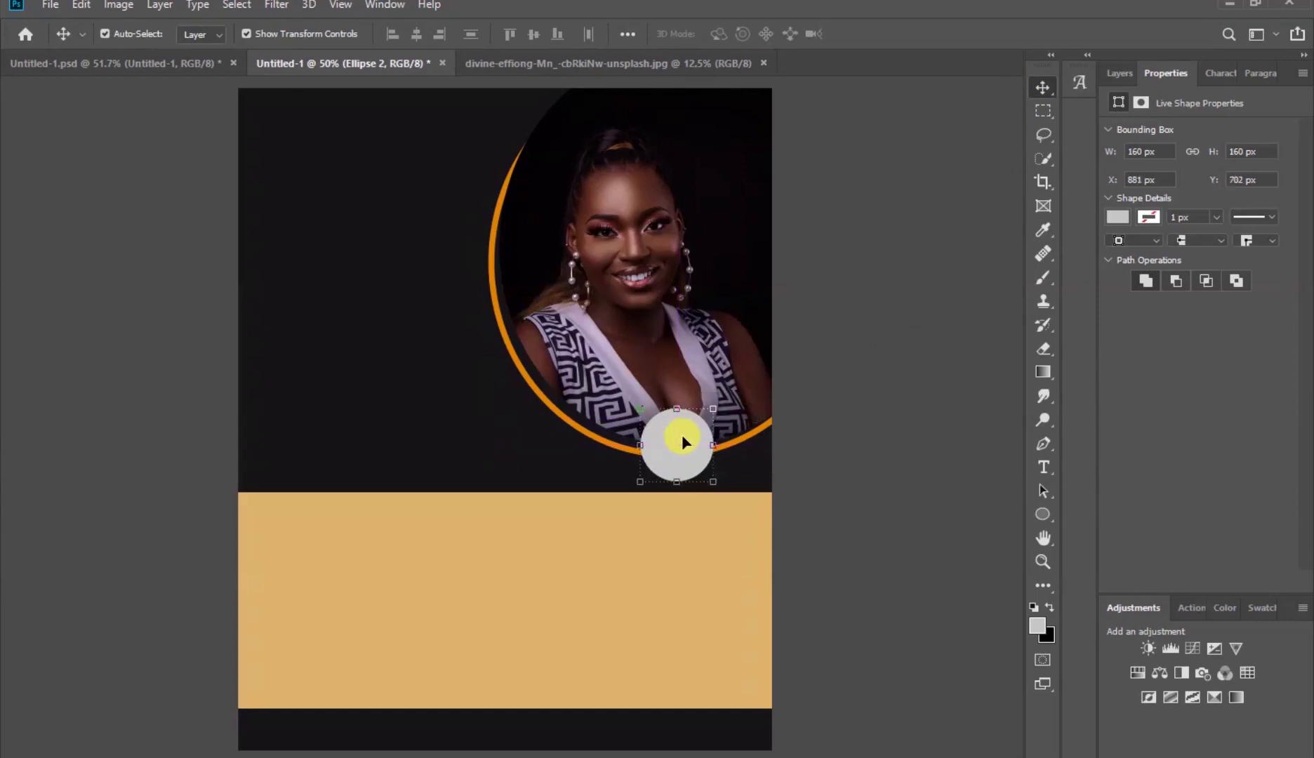
# - Add a Gradient Overlay to the small circle and set the gradient's starting colour stop to dc9939
pyautogui.click(1117, 76)
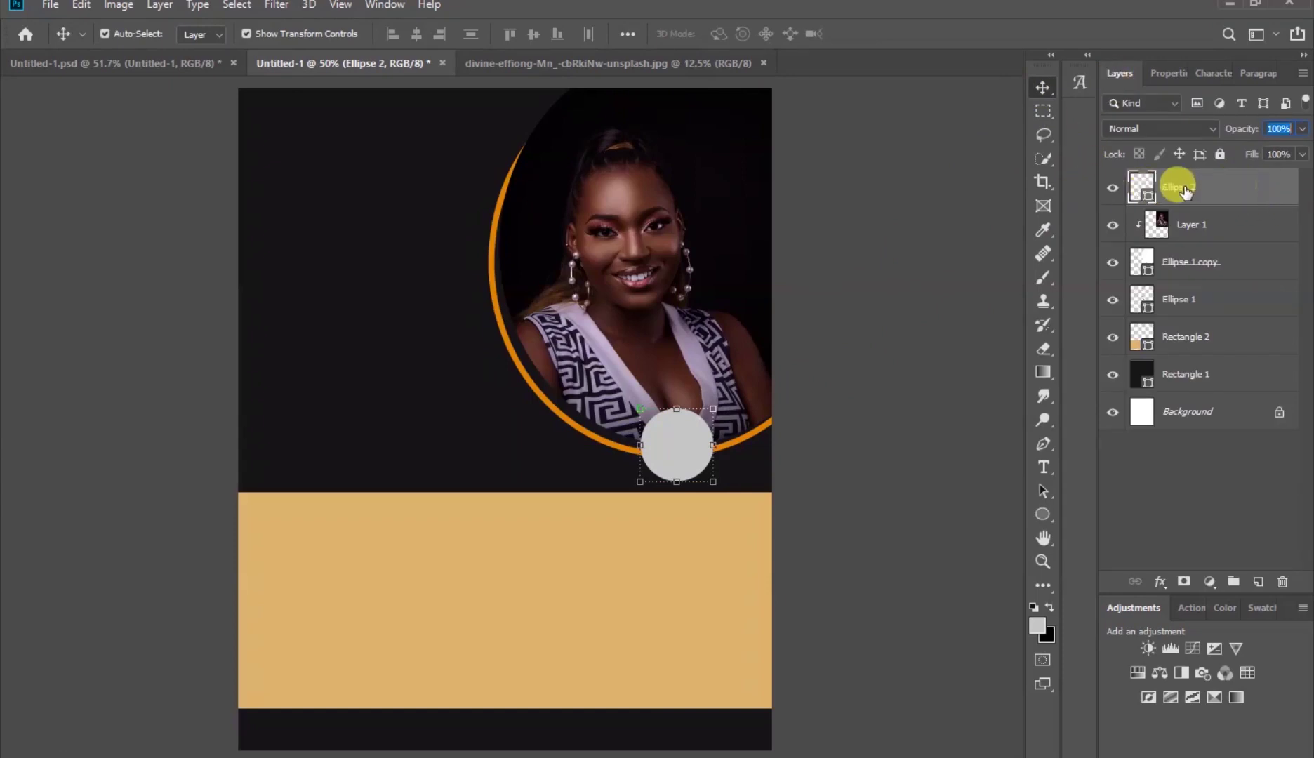
pyautogui.click(1158, 581)
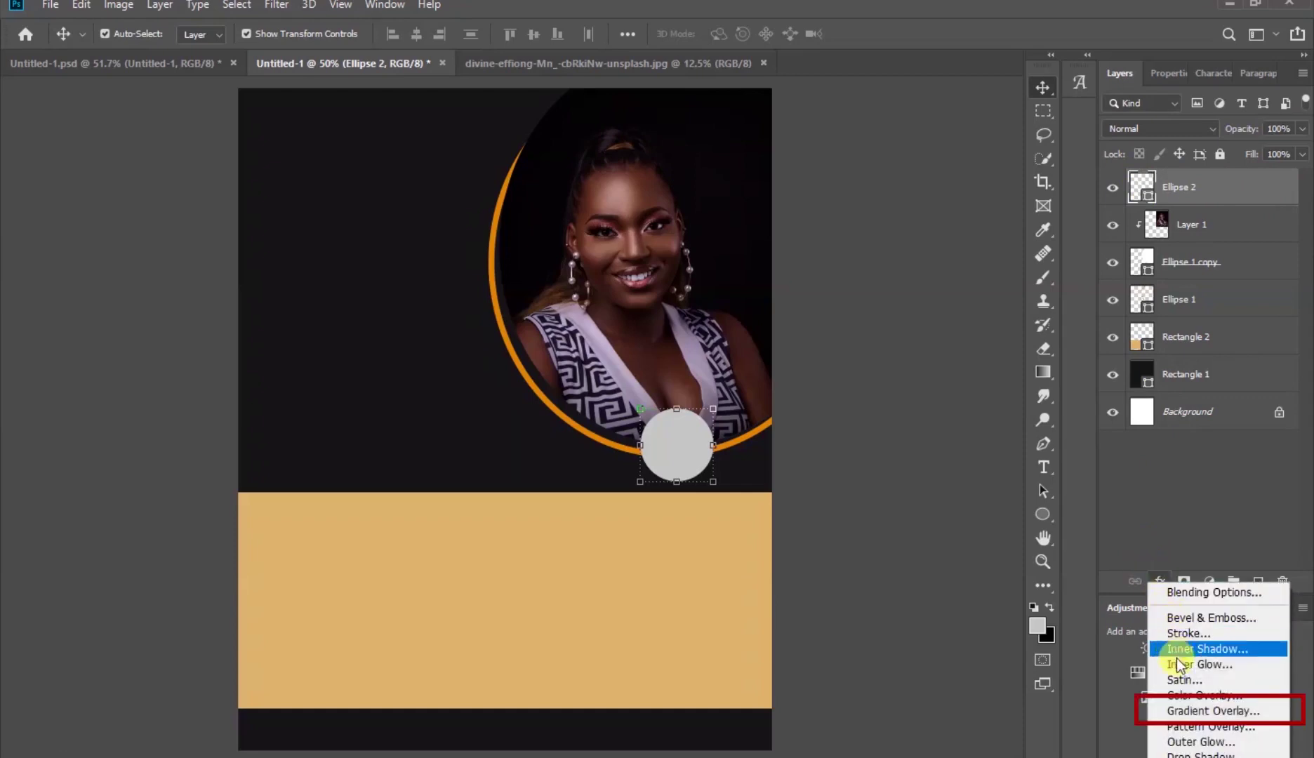
pyautogui.click(1191, 713)
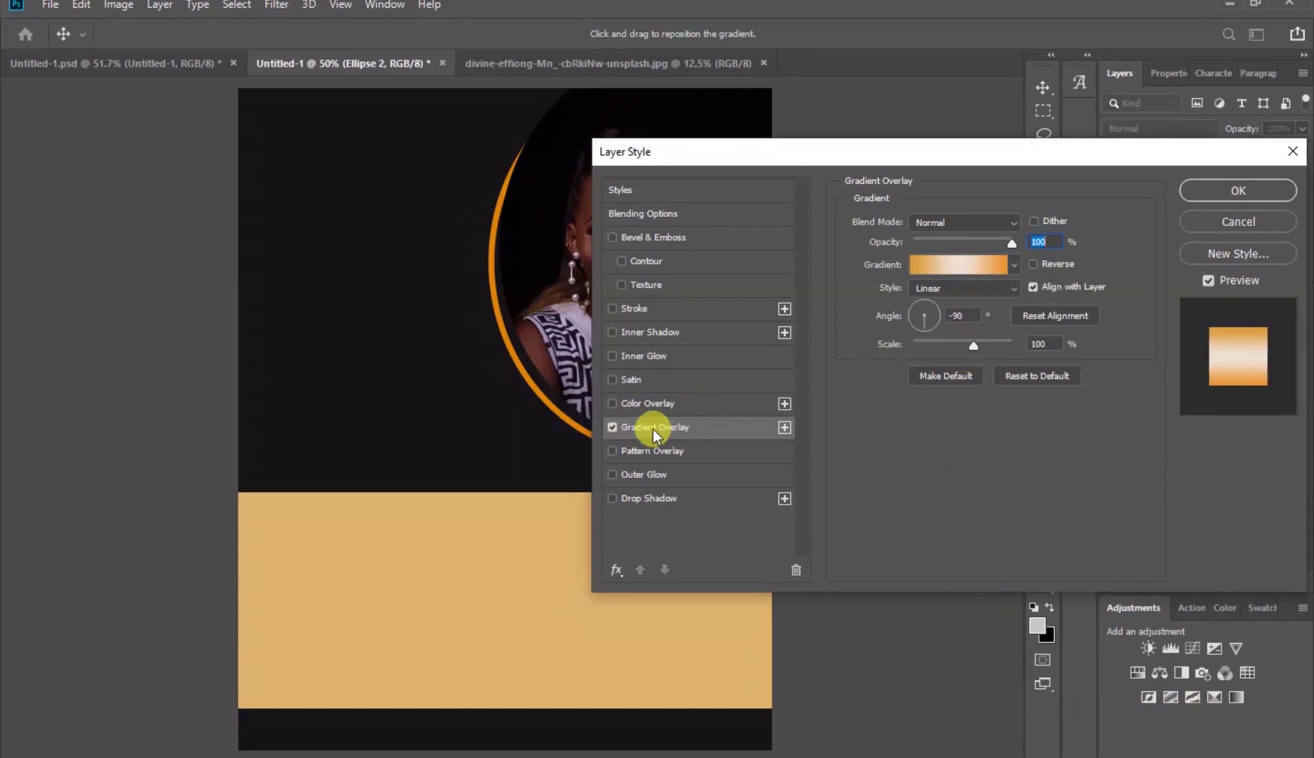
pyautogui.click(950, 264)
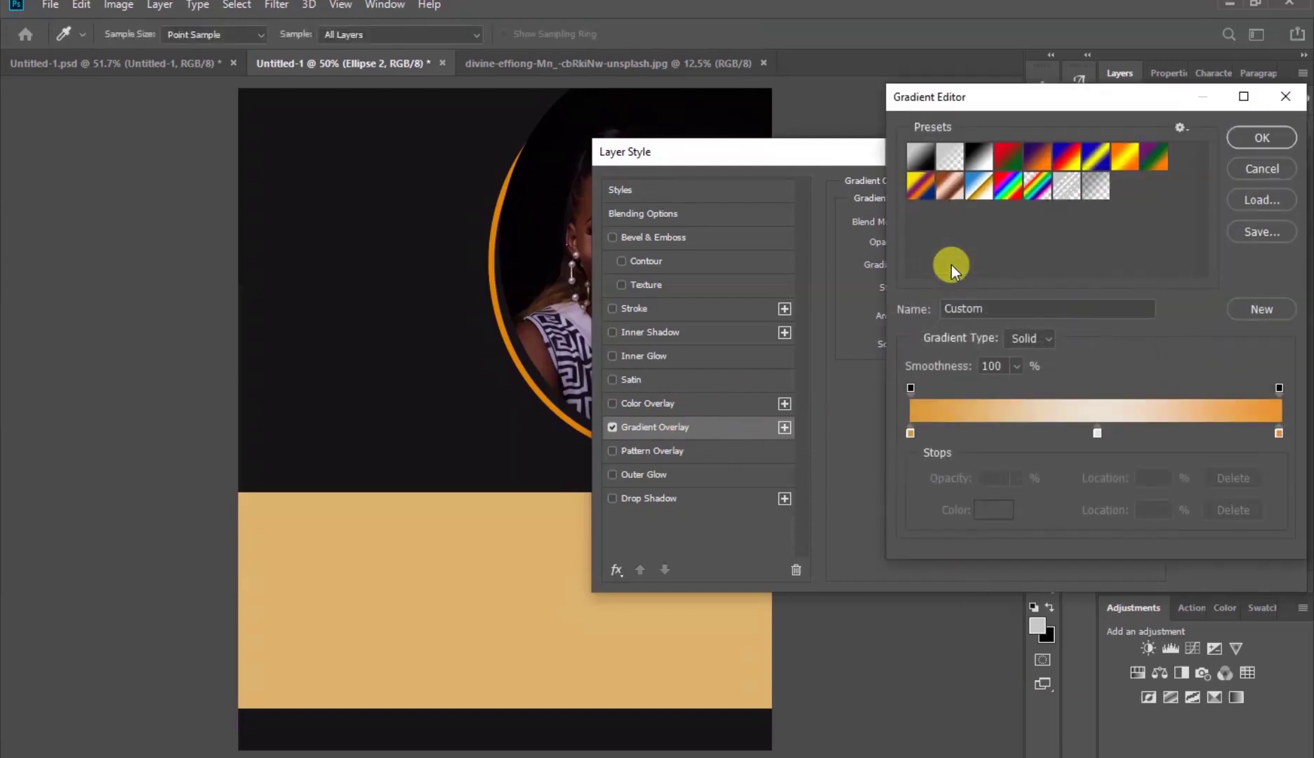
pyautogui.click(909, 434)
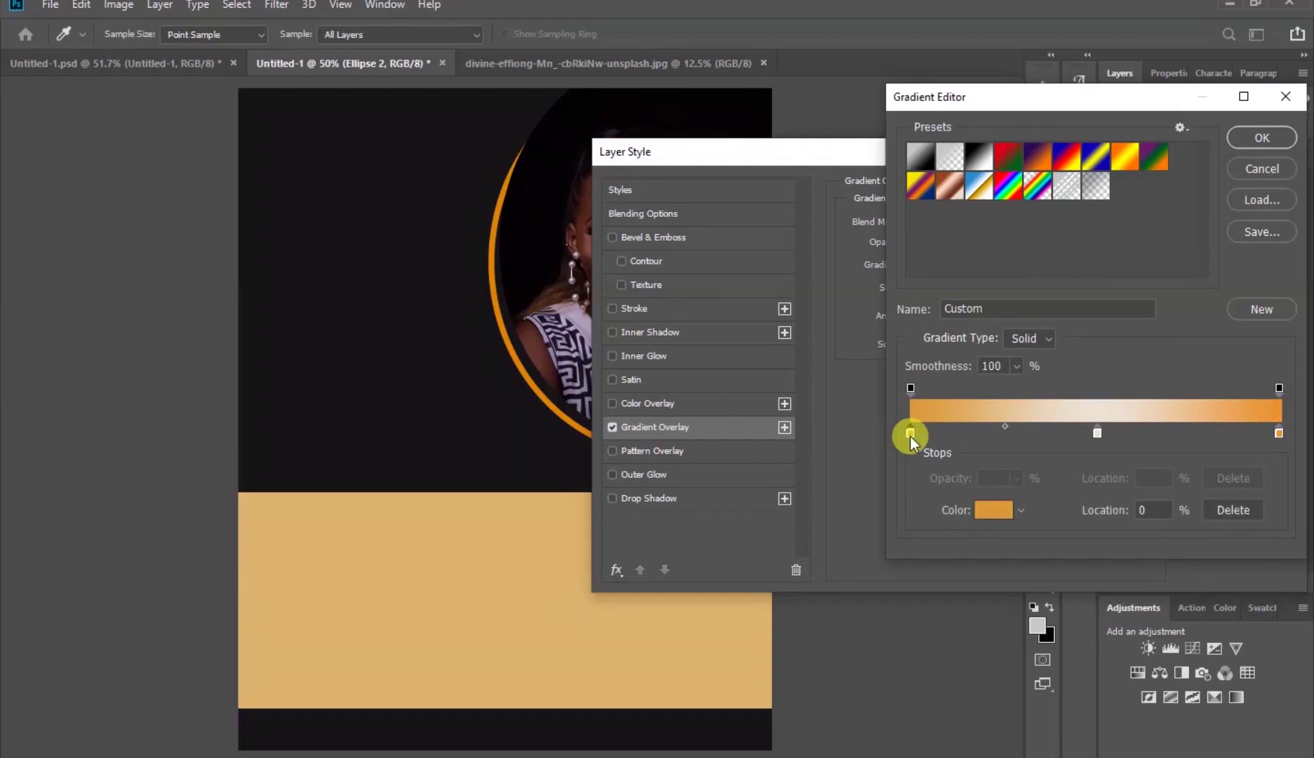
pyautogui.click(981, 513)
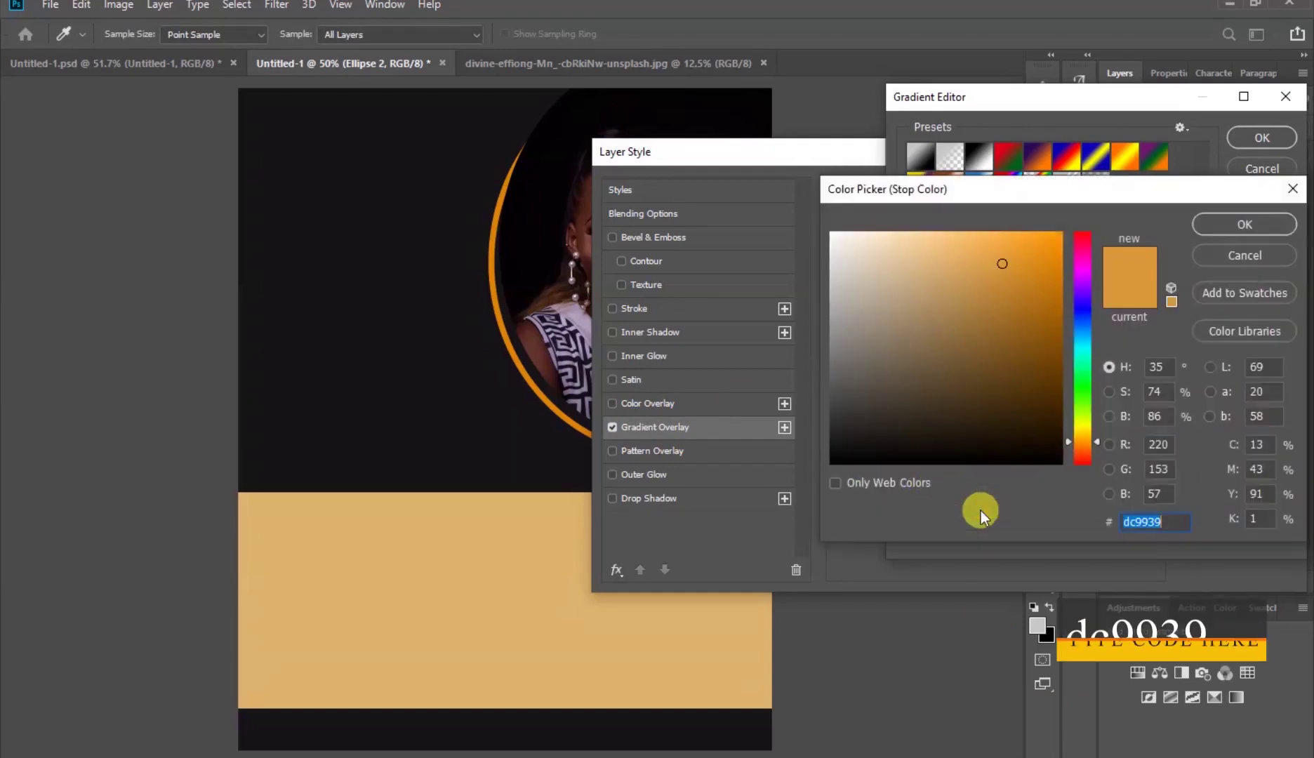
pyautogui.write('dc9939')
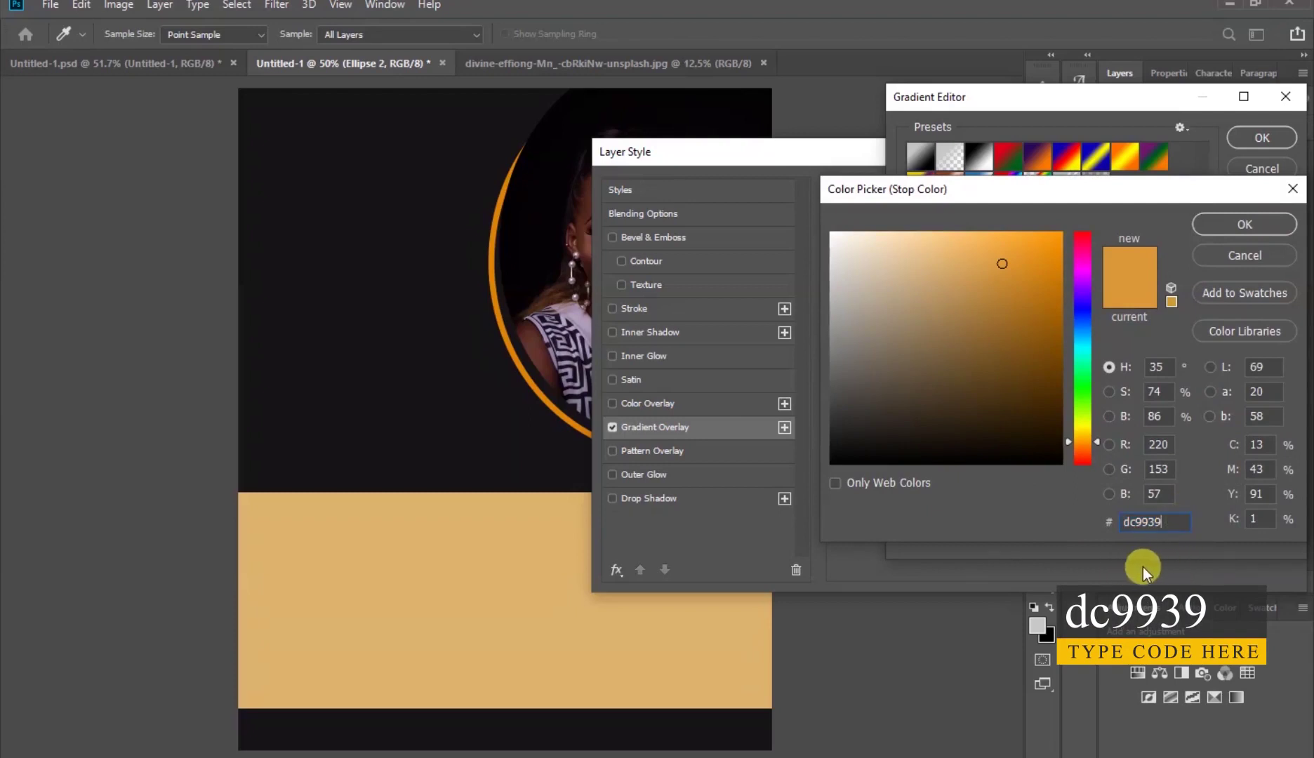
pyautogui.click(1246, 223)
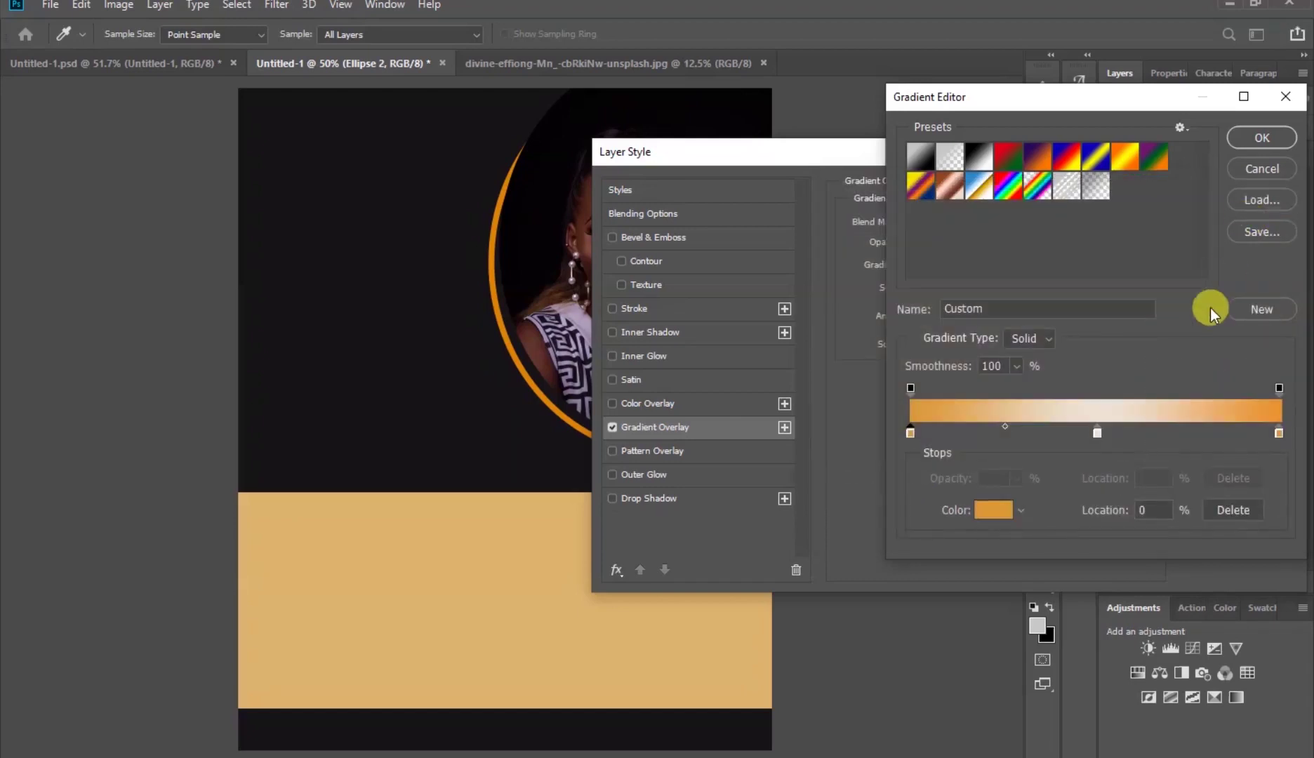
# - Set the middle colour stop of the circle's gradient to ede1d4
pyautogui.click(1097, 435)
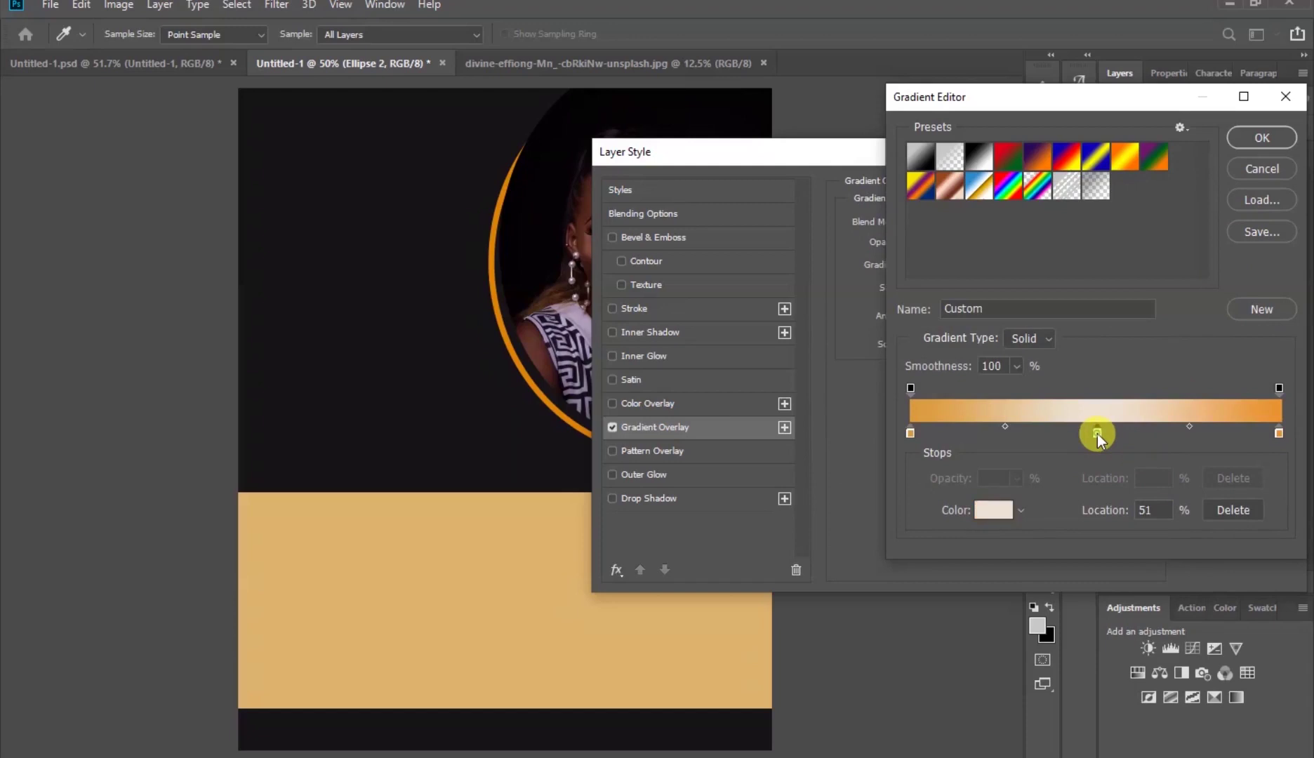
pyautogui.click(1004, 511)
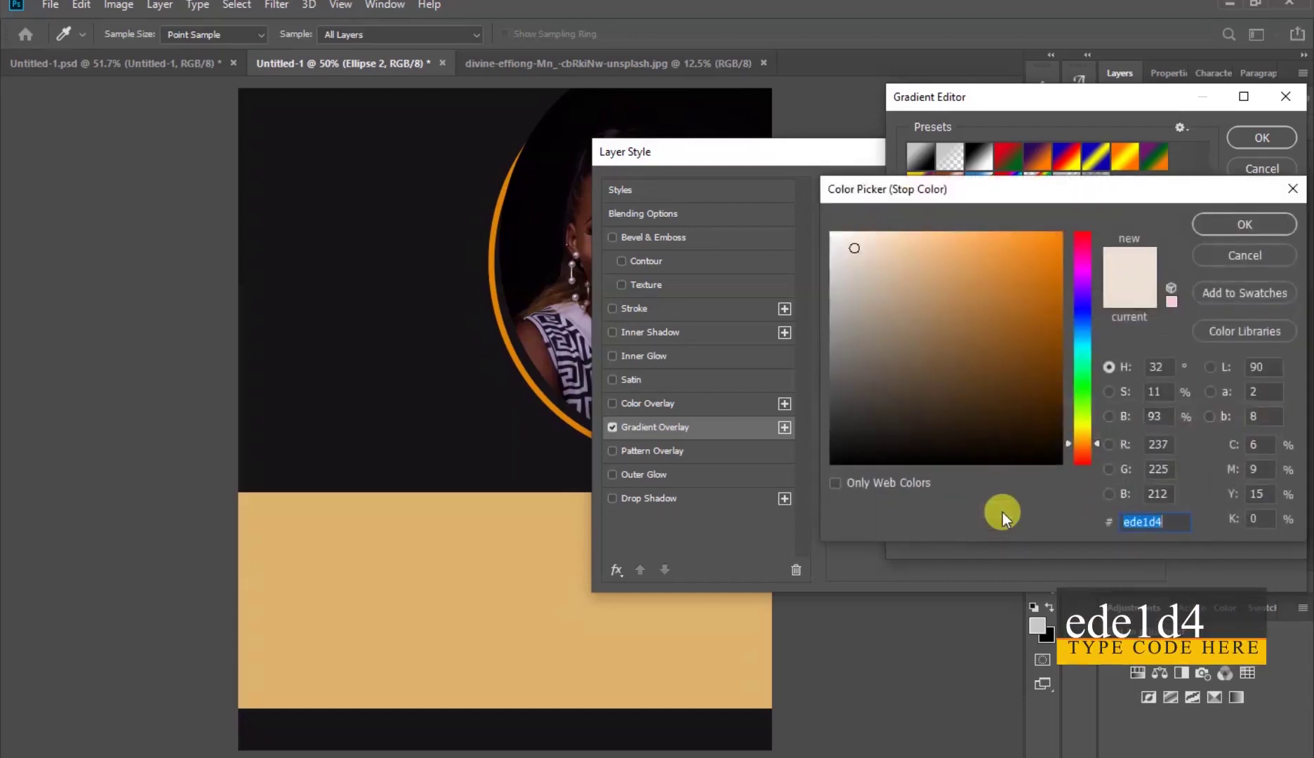
pyautogui.click(1177, 522)
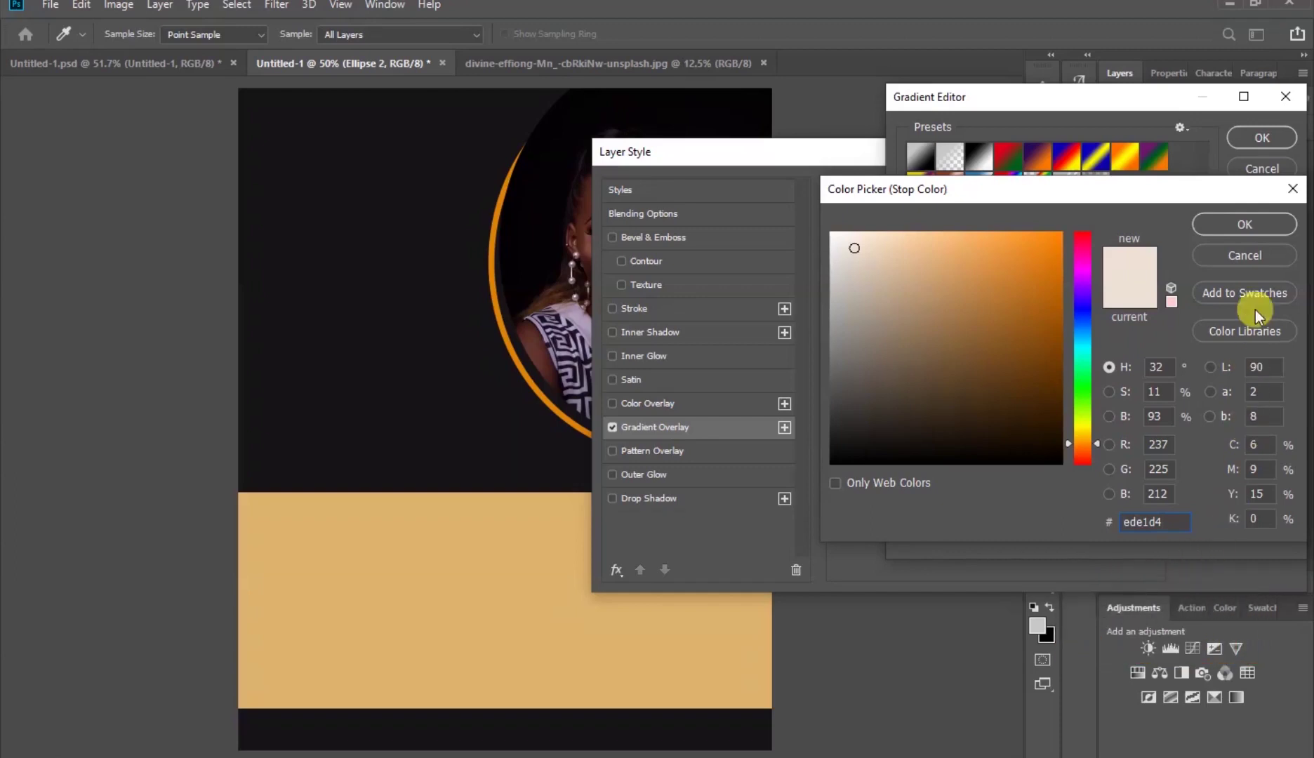
pyautogui.click(1244, 225)
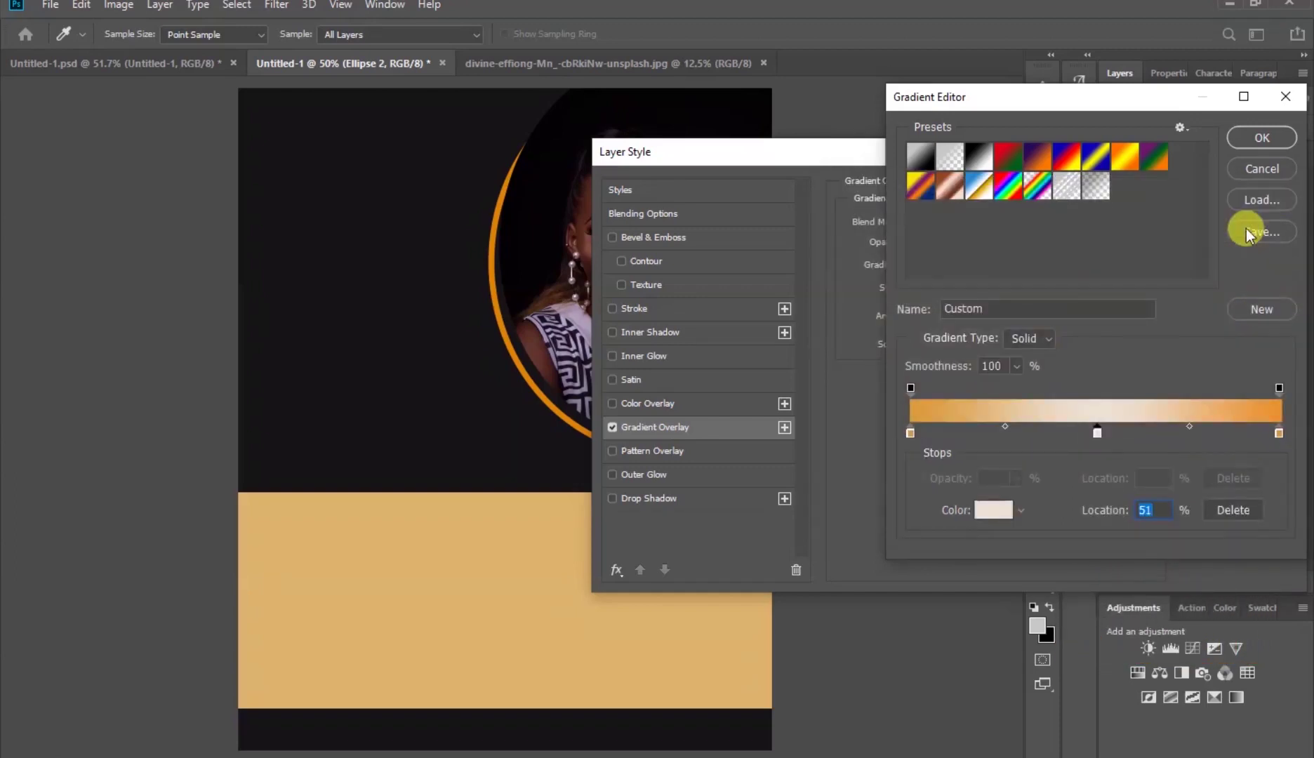
# - Set the gradient's end colour stop to e9912e and apply the overlay to the circle
pyautogui.click(1278, 435)
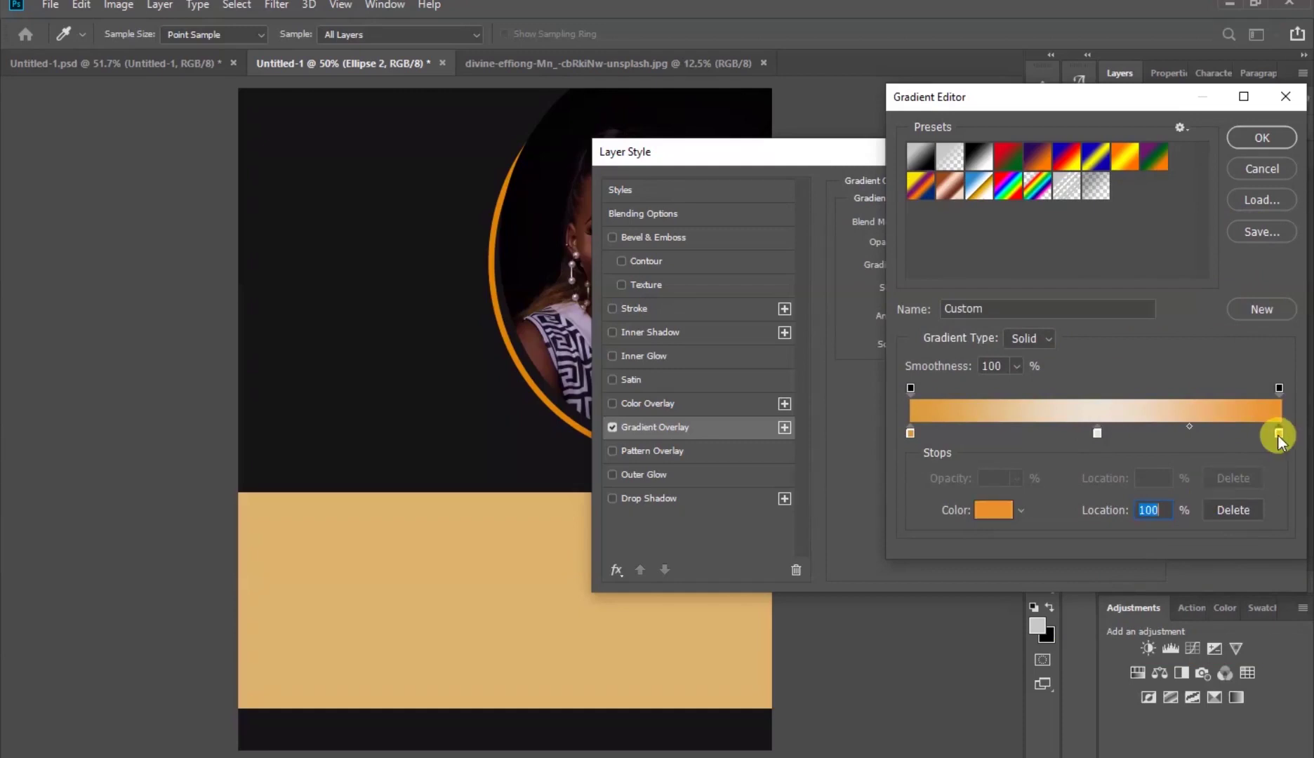
pyautogui.click(993, 510)
pyautogui.write('e9912e')
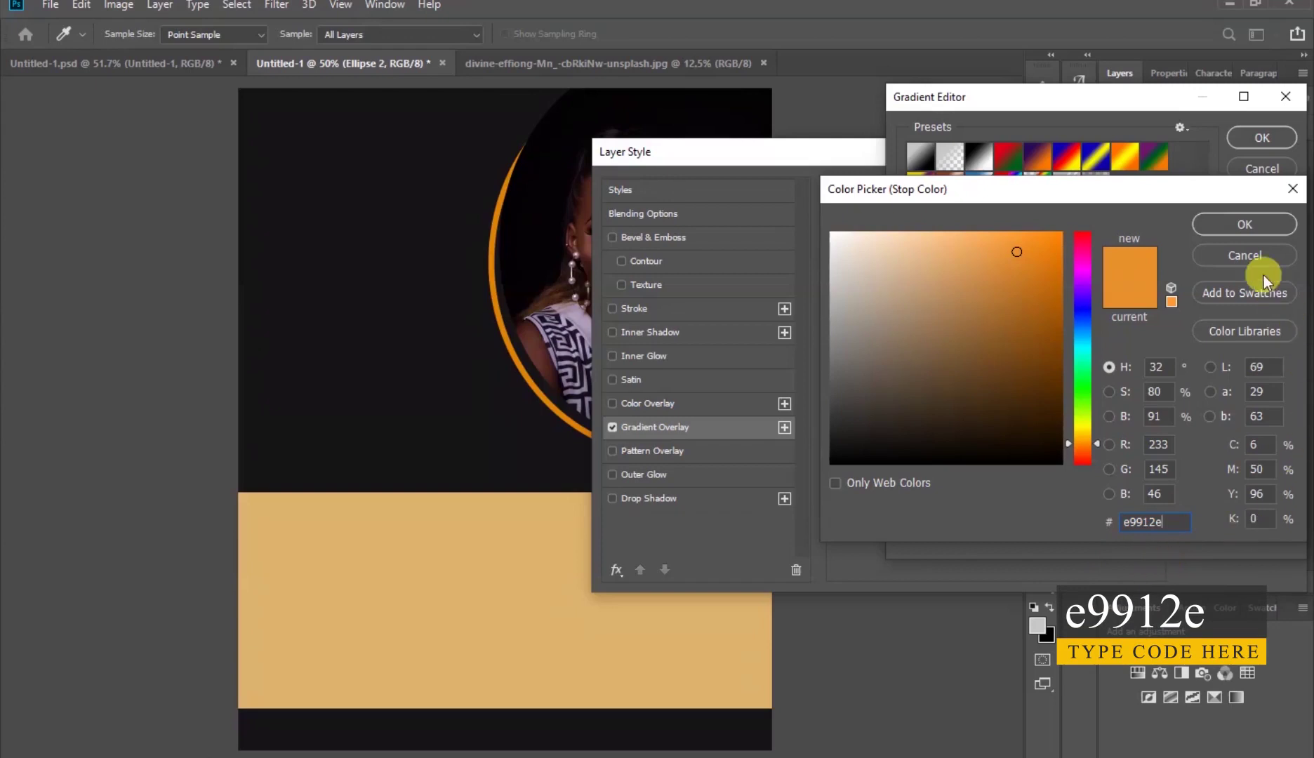
pyautogui.click(1246, 222)
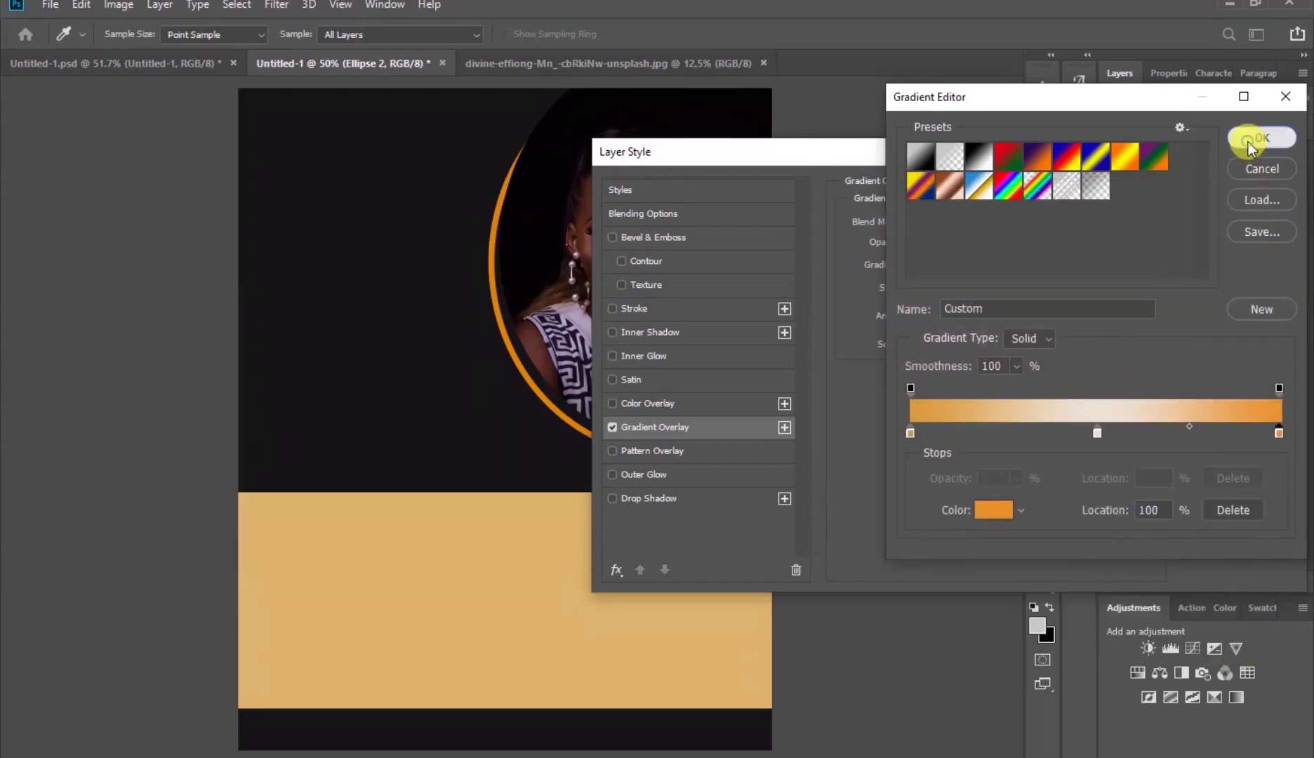
pyautogui.click(1248, 142)
pyautogui.click(1213, 197)
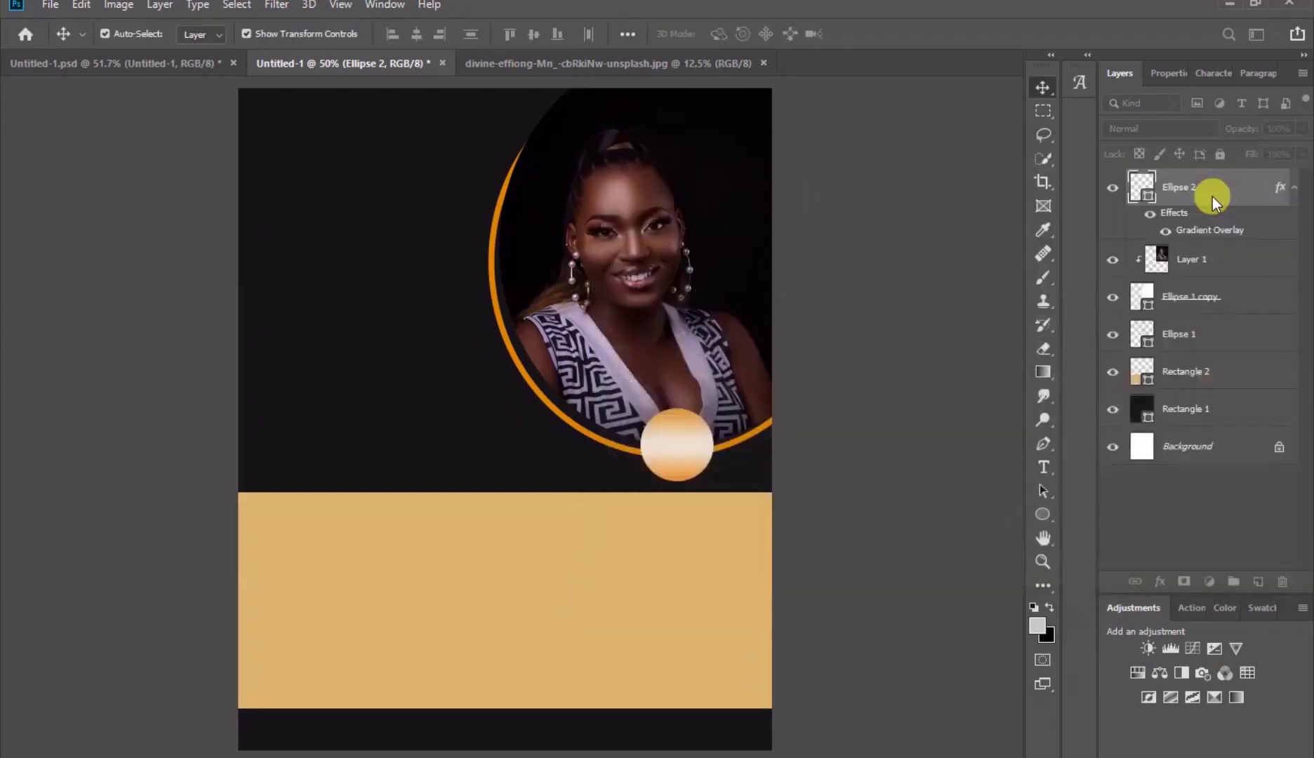
# - Give the gradient circle a solid black outline 8.5 px wide
pyautogui.click(1158, 70)
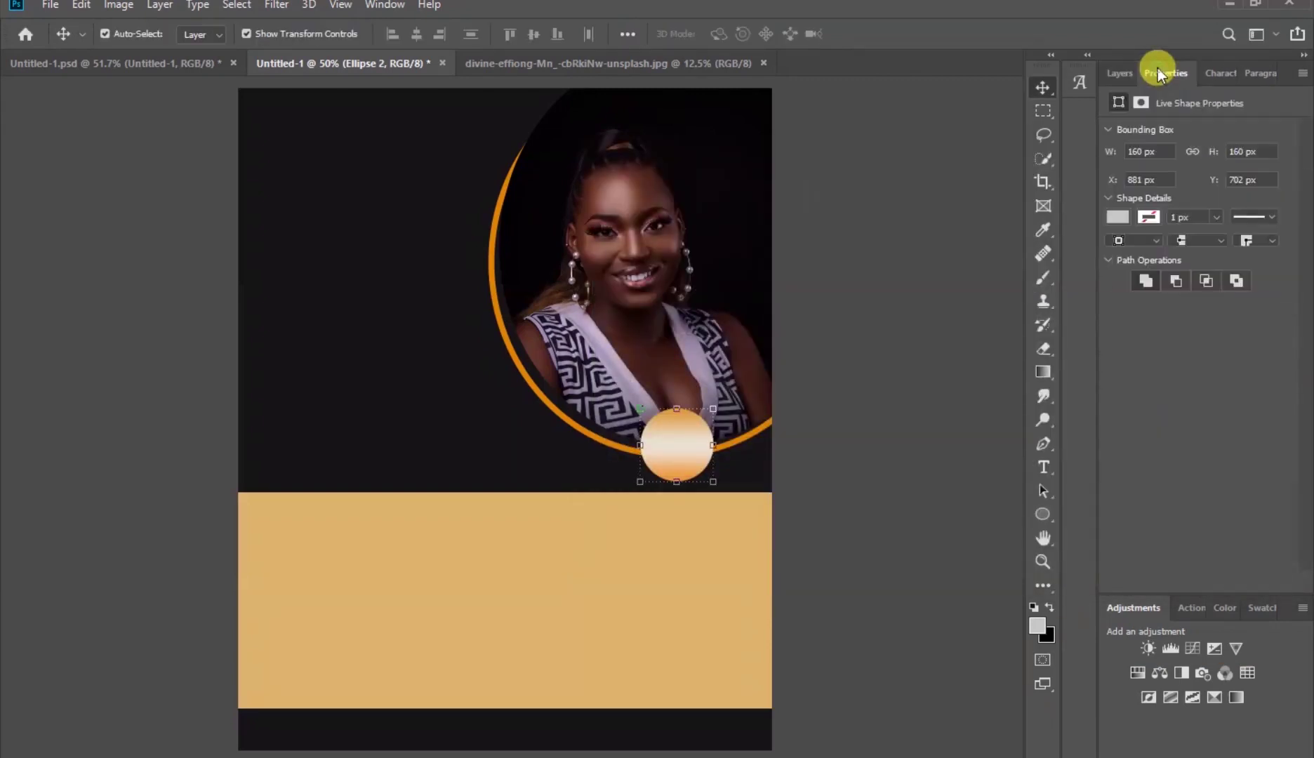
pyautogui.click(1149, 218)
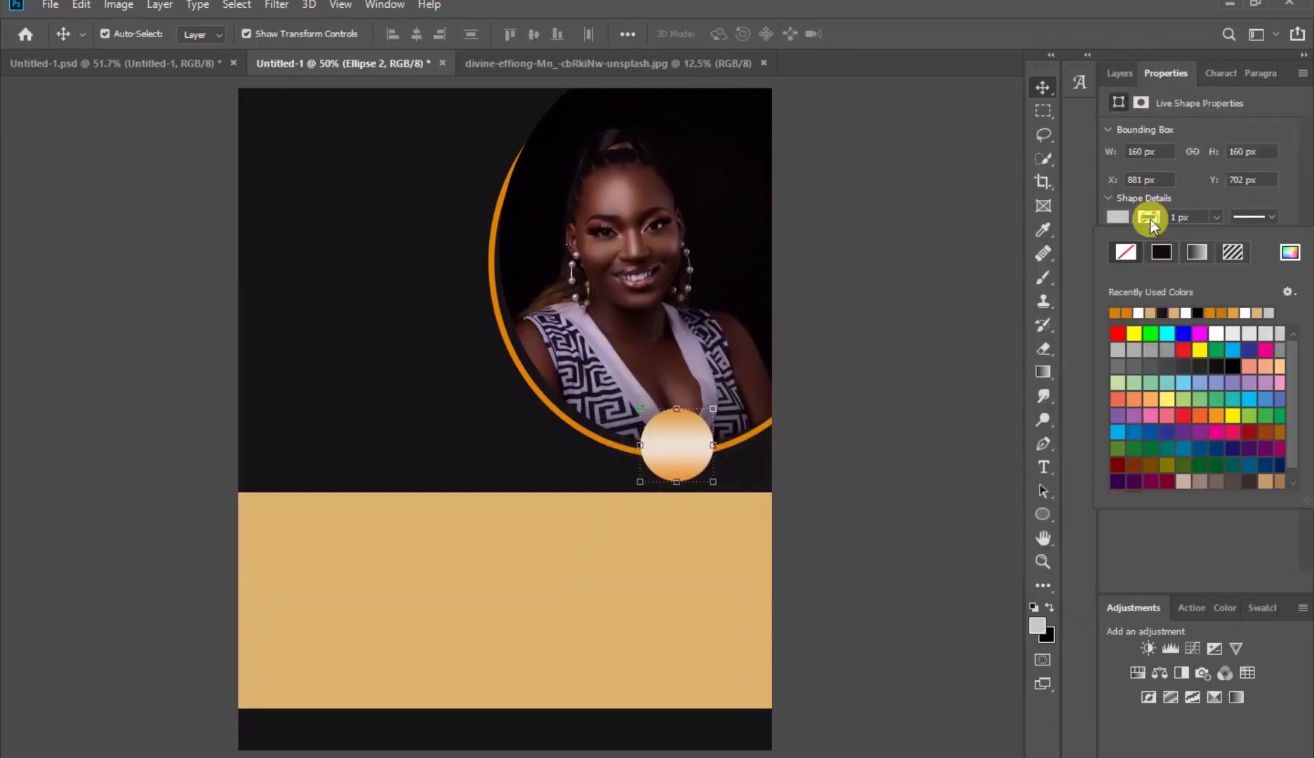
pyautogui.click(1160, 252)
pyautogui.click(1215, 217)
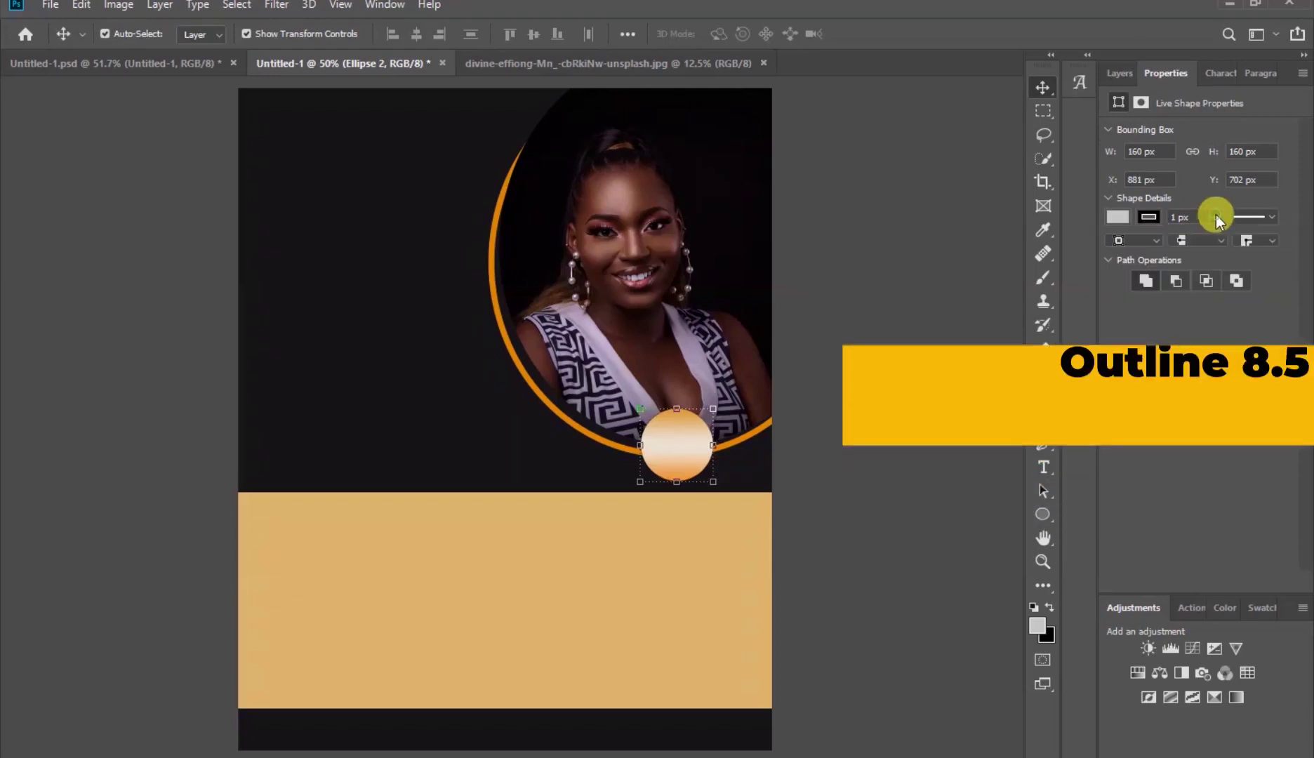
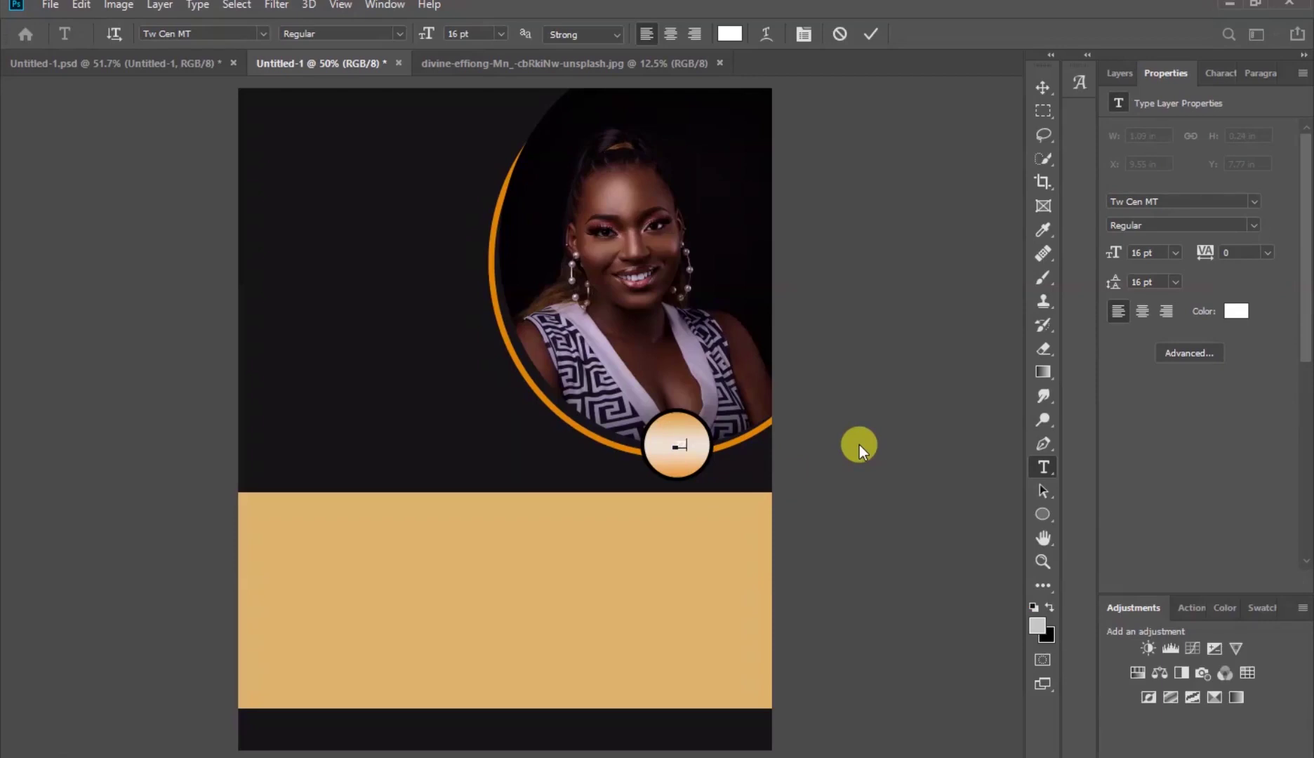
# - Enter the text "71" in white Tw Cen MT at 16 pt on the gradient circle
pyautogui.hotkey('ctrl', 'shift', ',')
pyautogui.click(864, 32)
pyautogui.click(1043, 87)
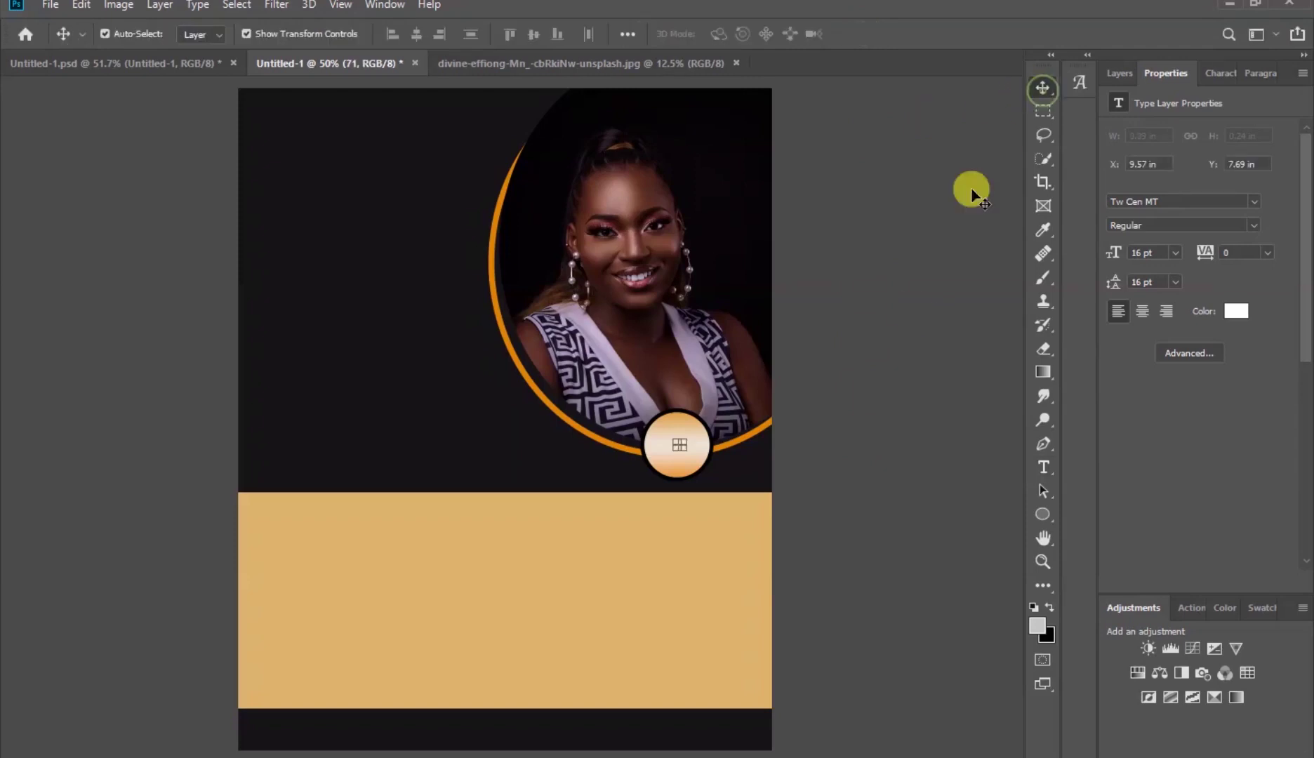
# - Move the "71" text up and slightly left within the gradient circle, to X 9.38 in, Y 7.4 in
pyautogui.click(800, 477)
pyautogui.scroll(1, 691, 484)
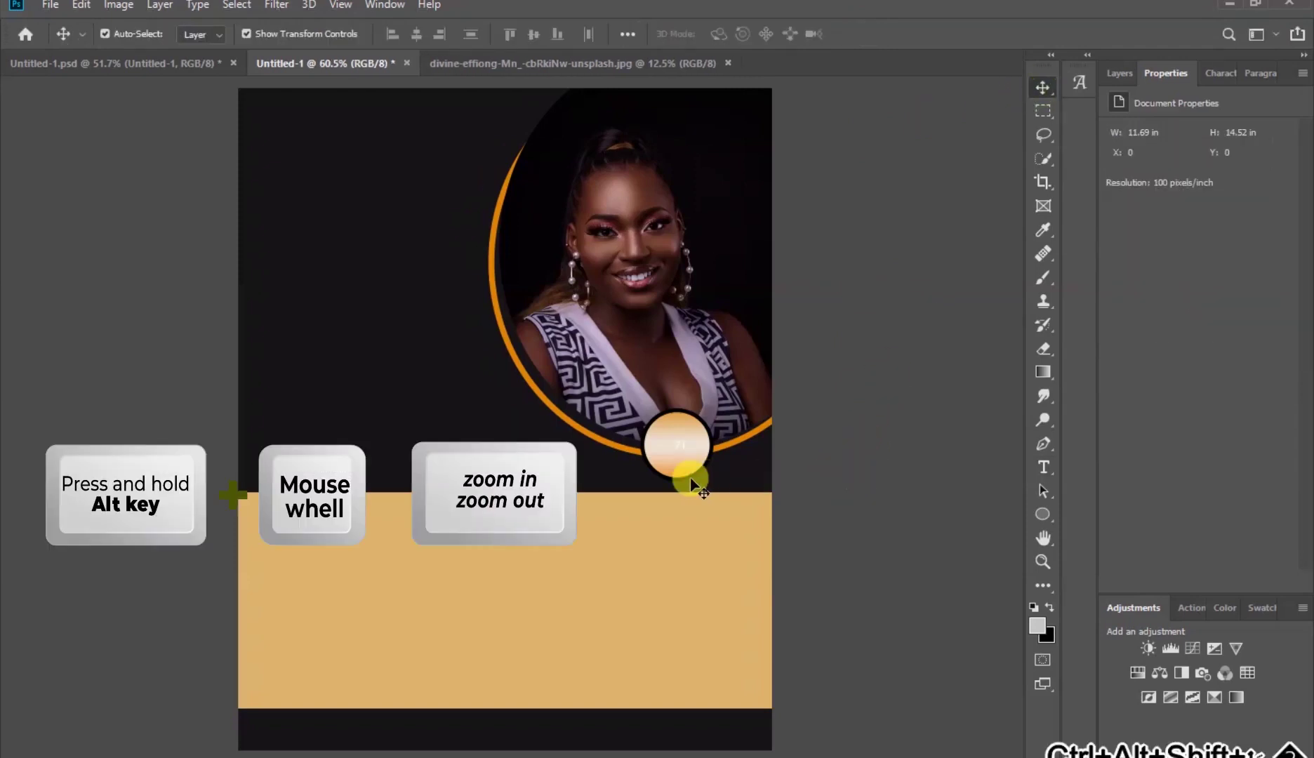
pyautogui.scroll(3, 692, 483)
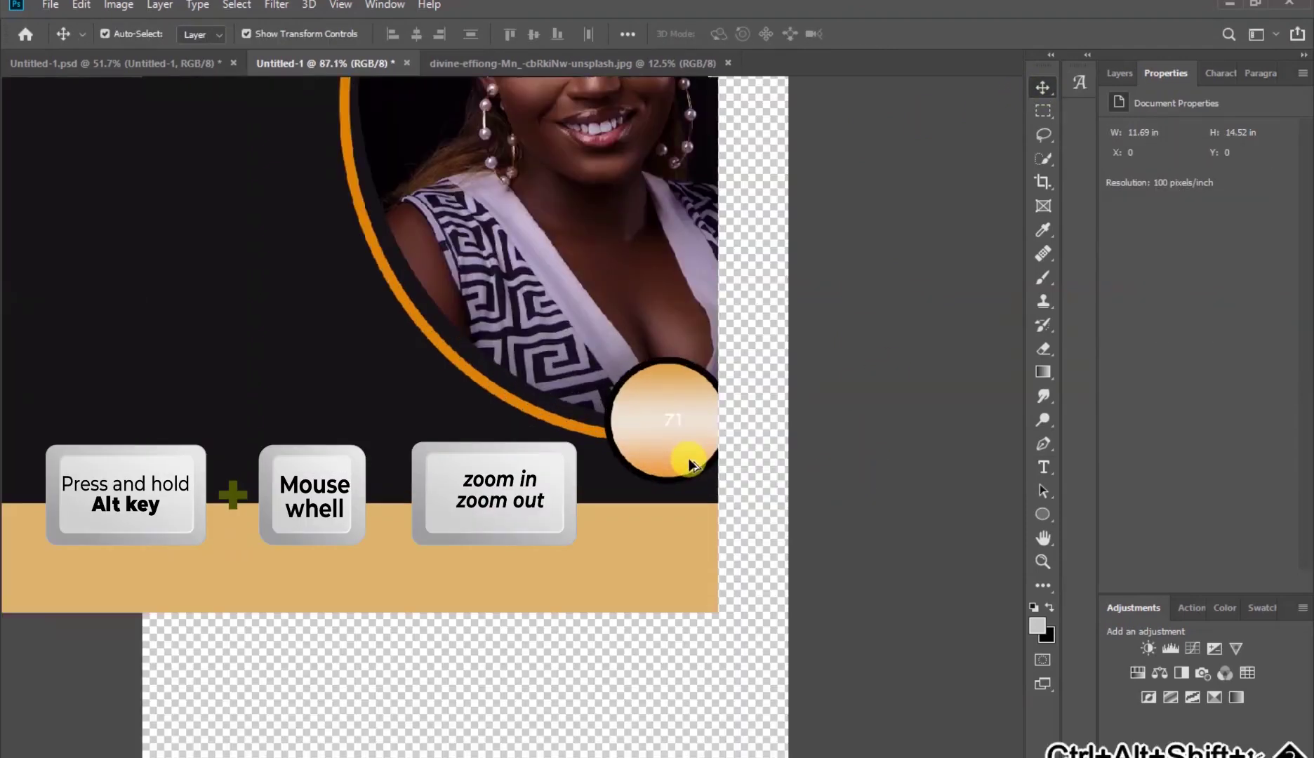
pyautogui.scroll(2, 690, 463)
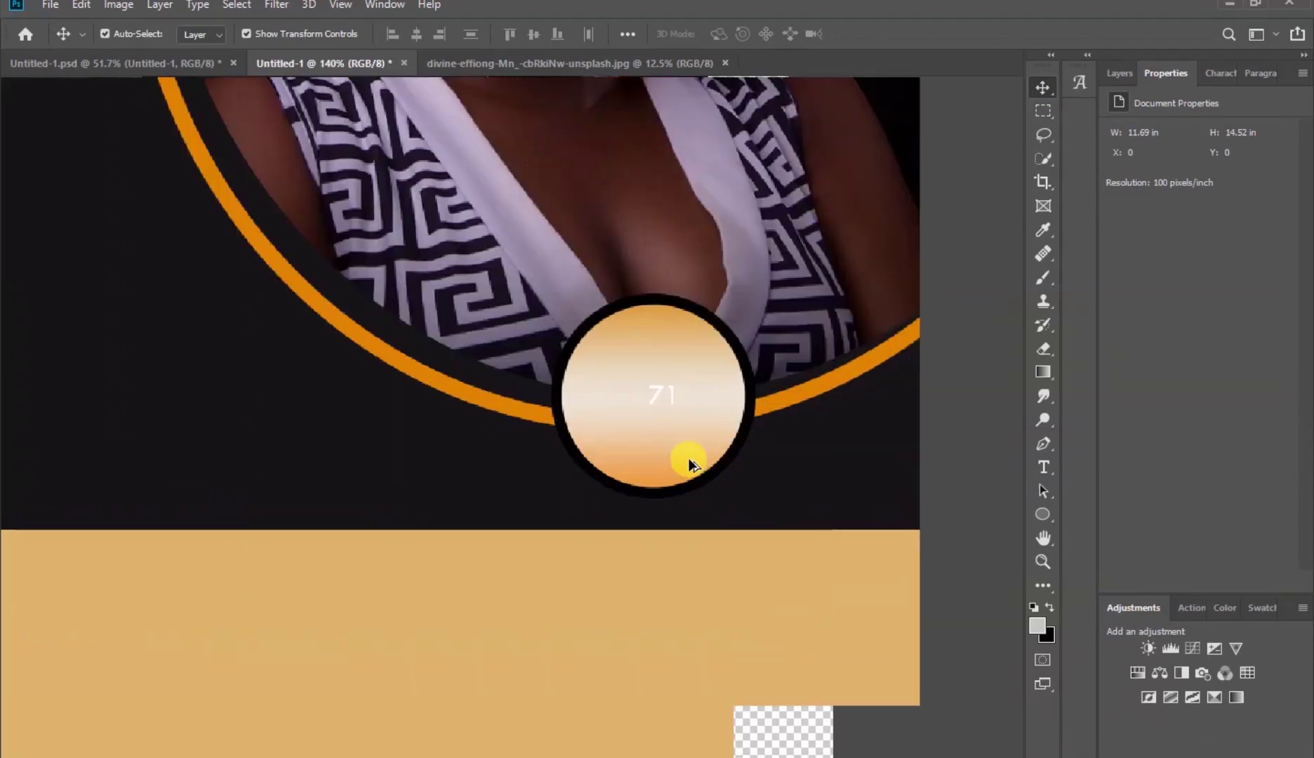
pyautogui.click(661, 396)
pyautogui.moveTo(662, 397); pyautogui.dragTo(637, 360)
pyautogui.hotkey('ctrl', 't')
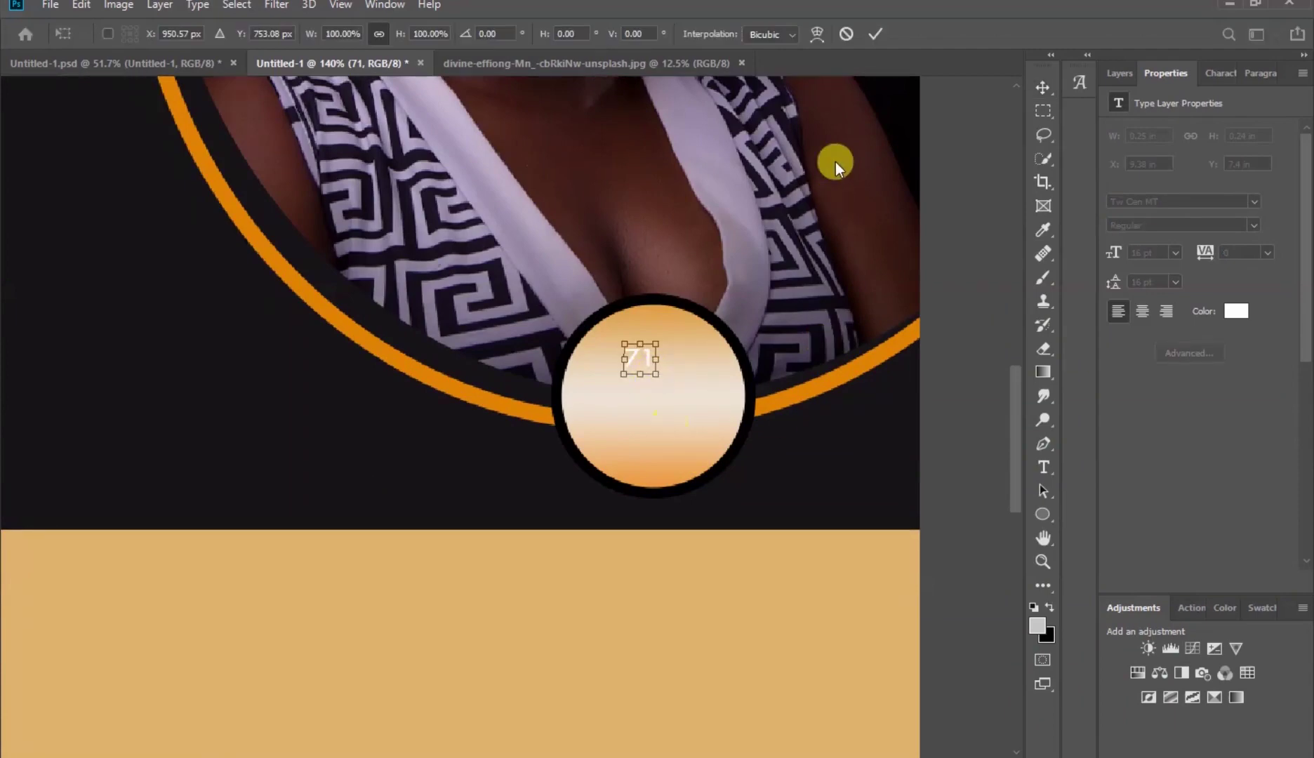
pyautogui.click(880, 41)
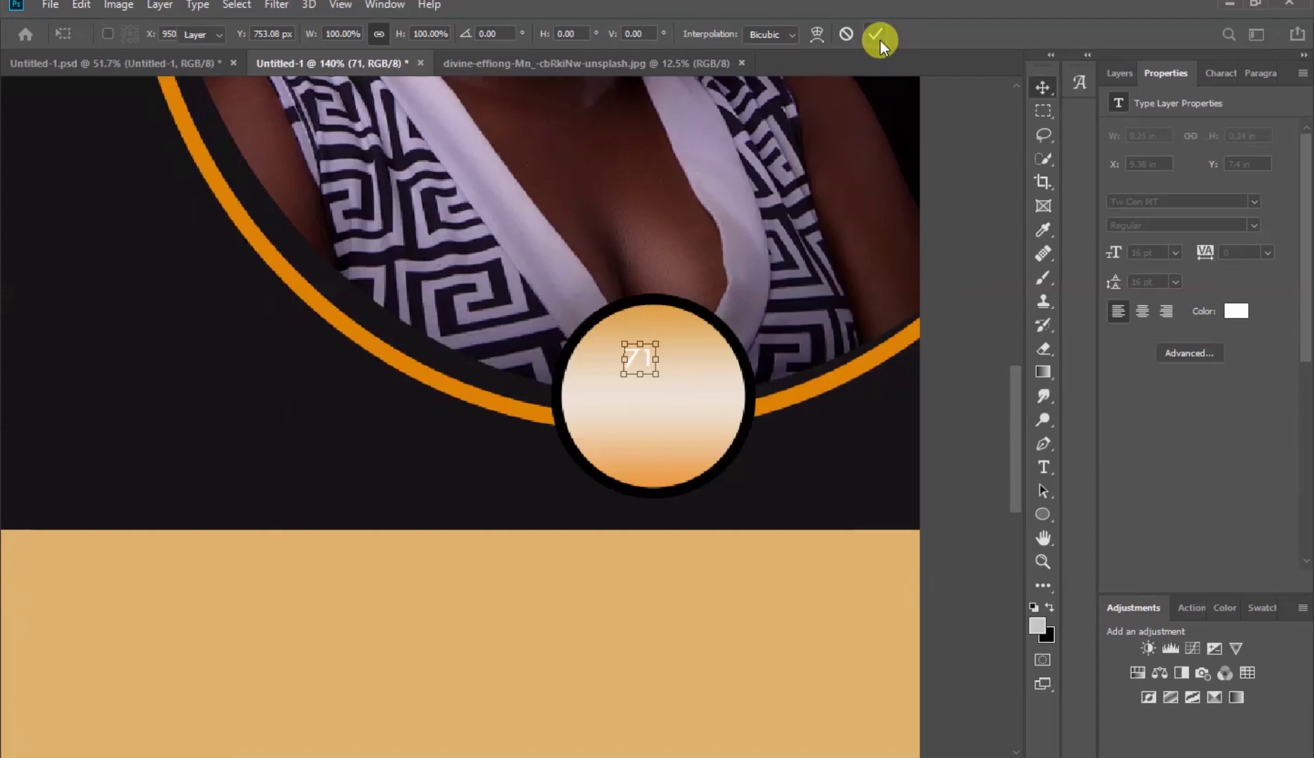
# - Set the "71" text to Calisto MT at 48 pt and centre it horizontally in the circle's upper half
pyautogui.click(1258, 201)
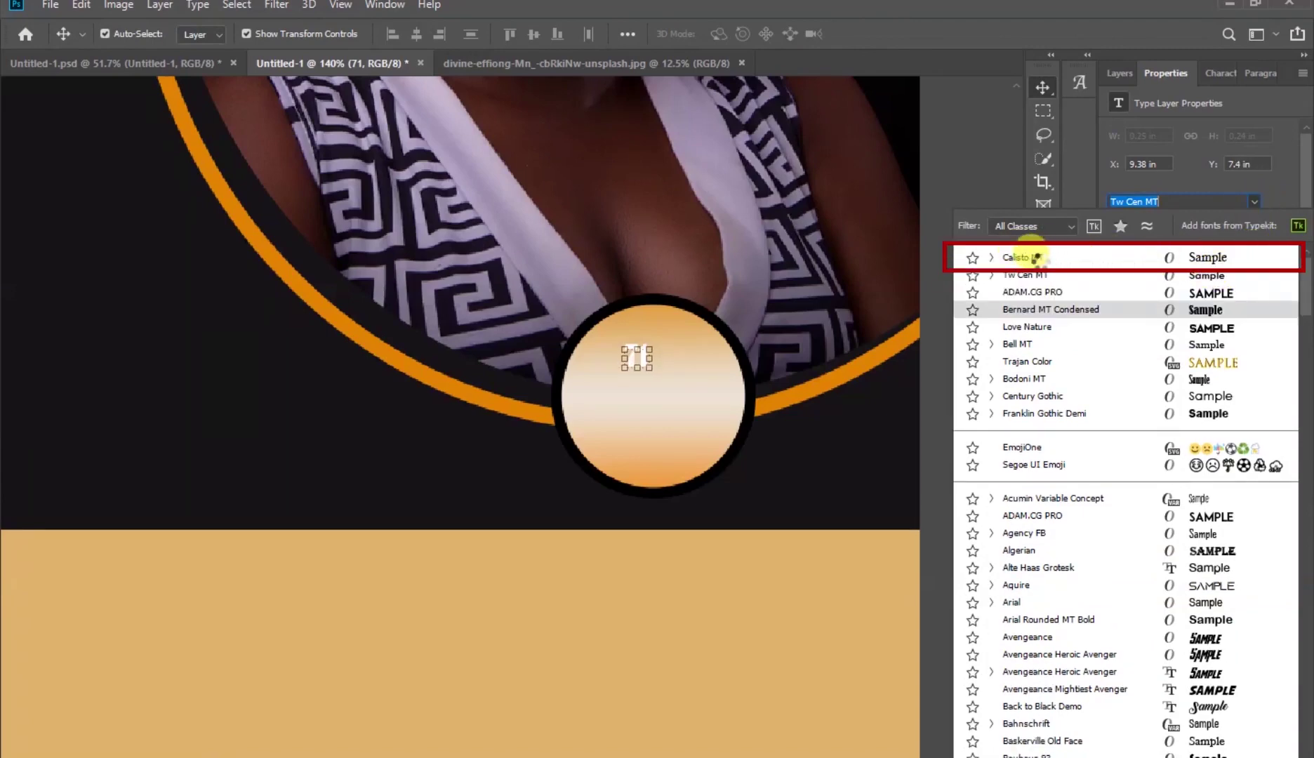
pyautogui.click(1218, 257)
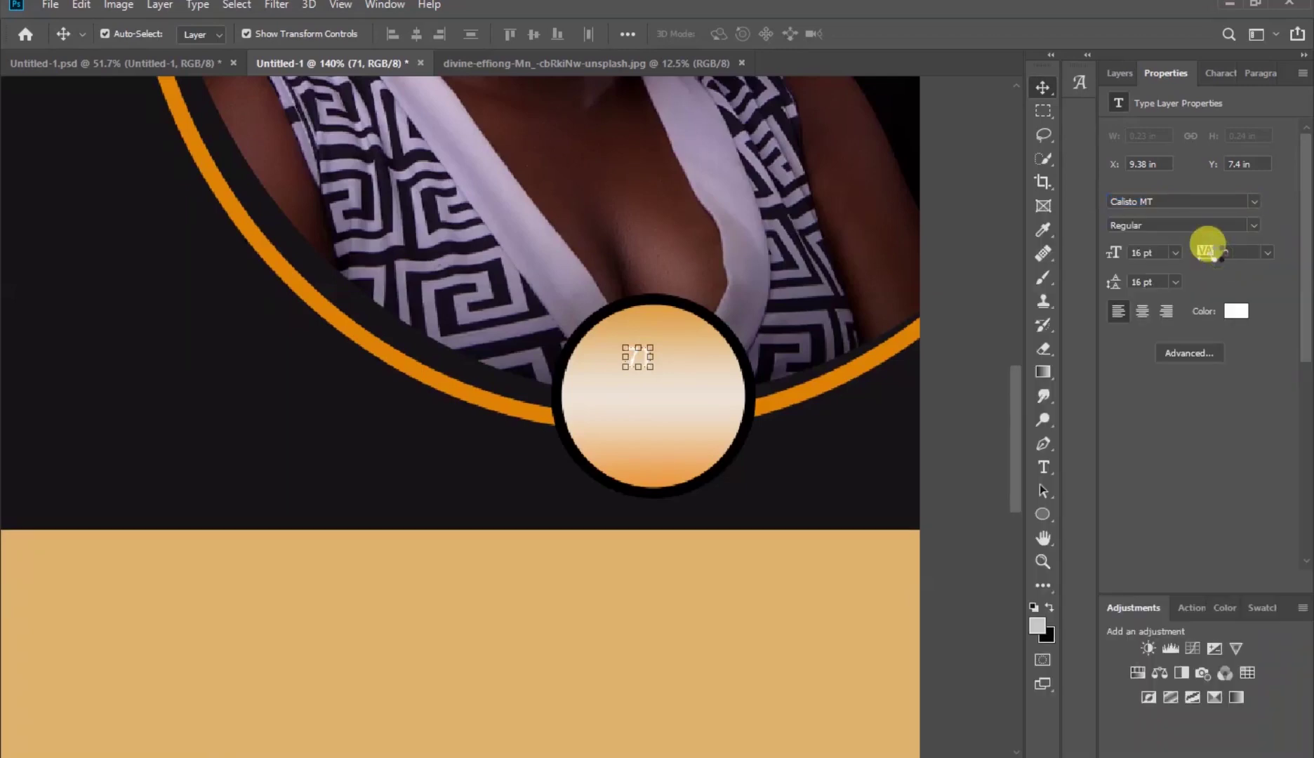
pyautogui.click(1177, 252)
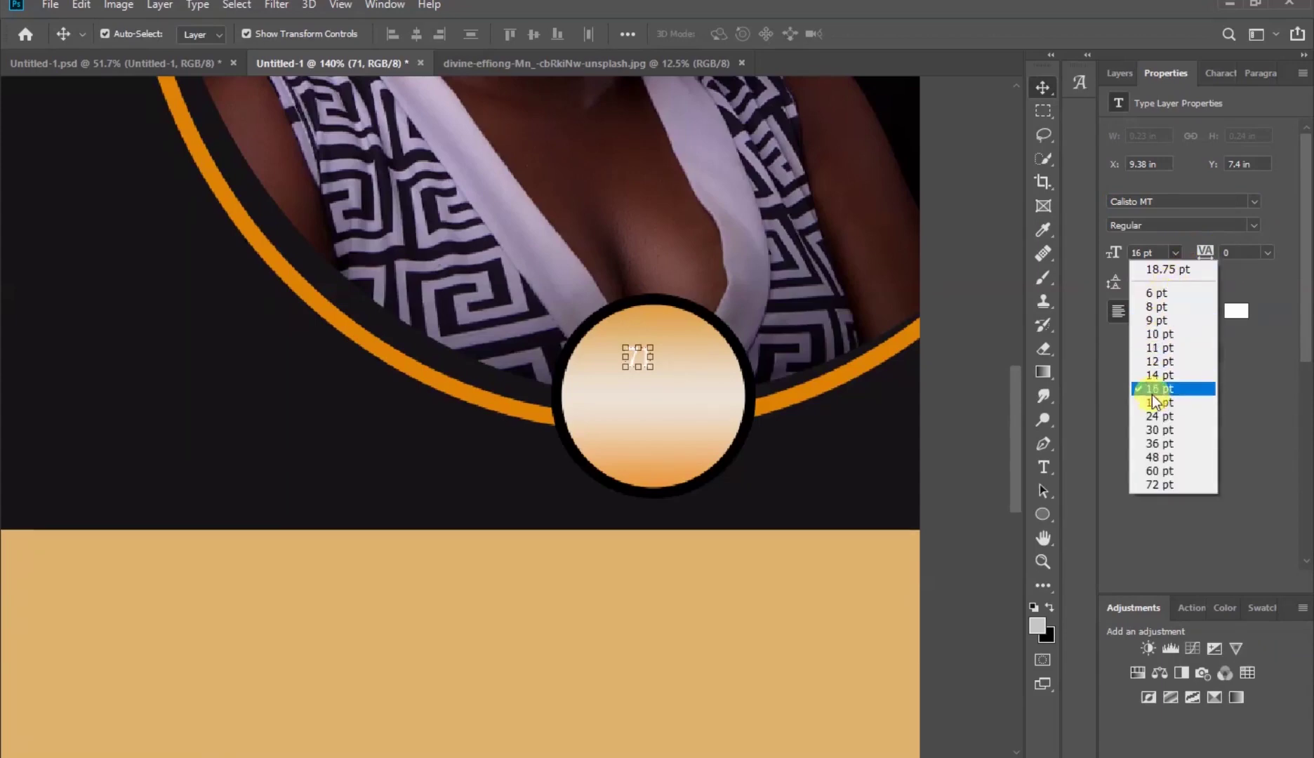
pyautogui.click(1155, 457)
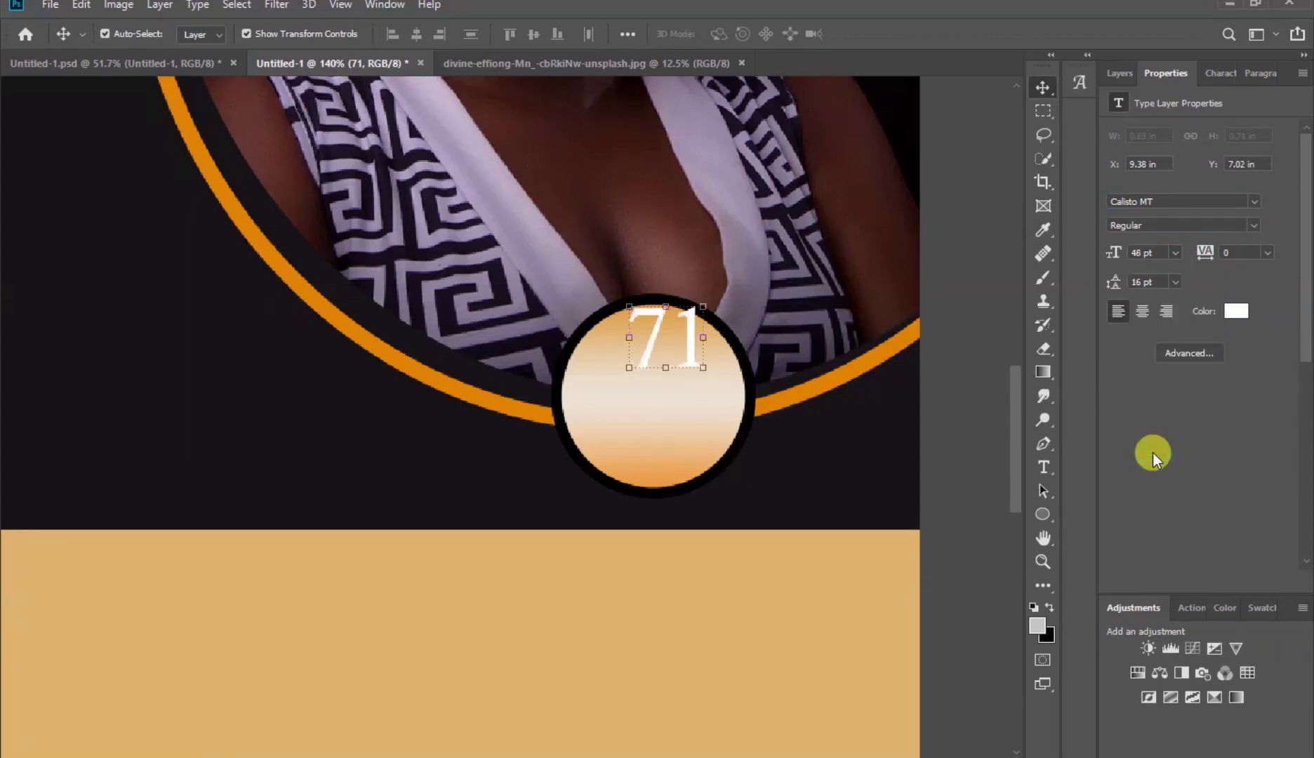
pyautogui.moveTo(688, 332); pyautogui.dragTo(675, 356)
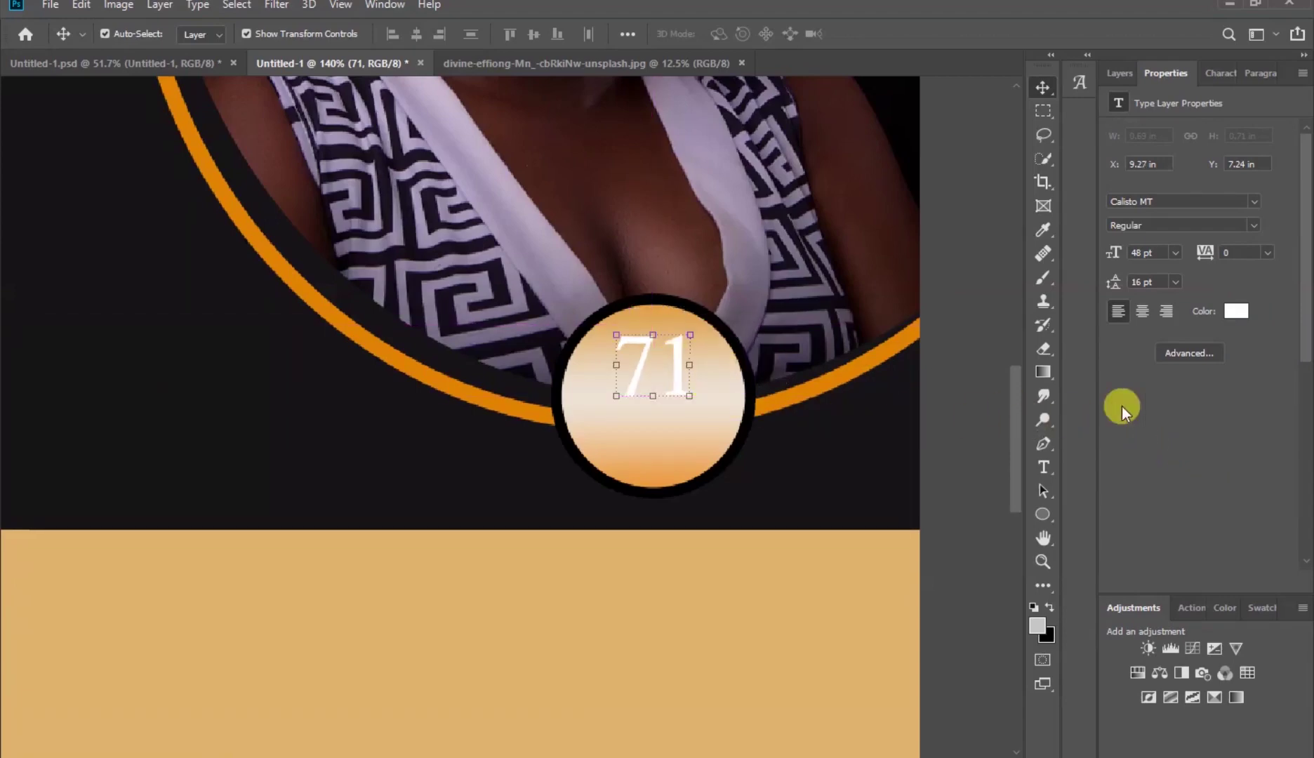
# - Recolour the "71" text to 171417 by sampling the flyer's dark background
pyautogui.click(1231, 312)
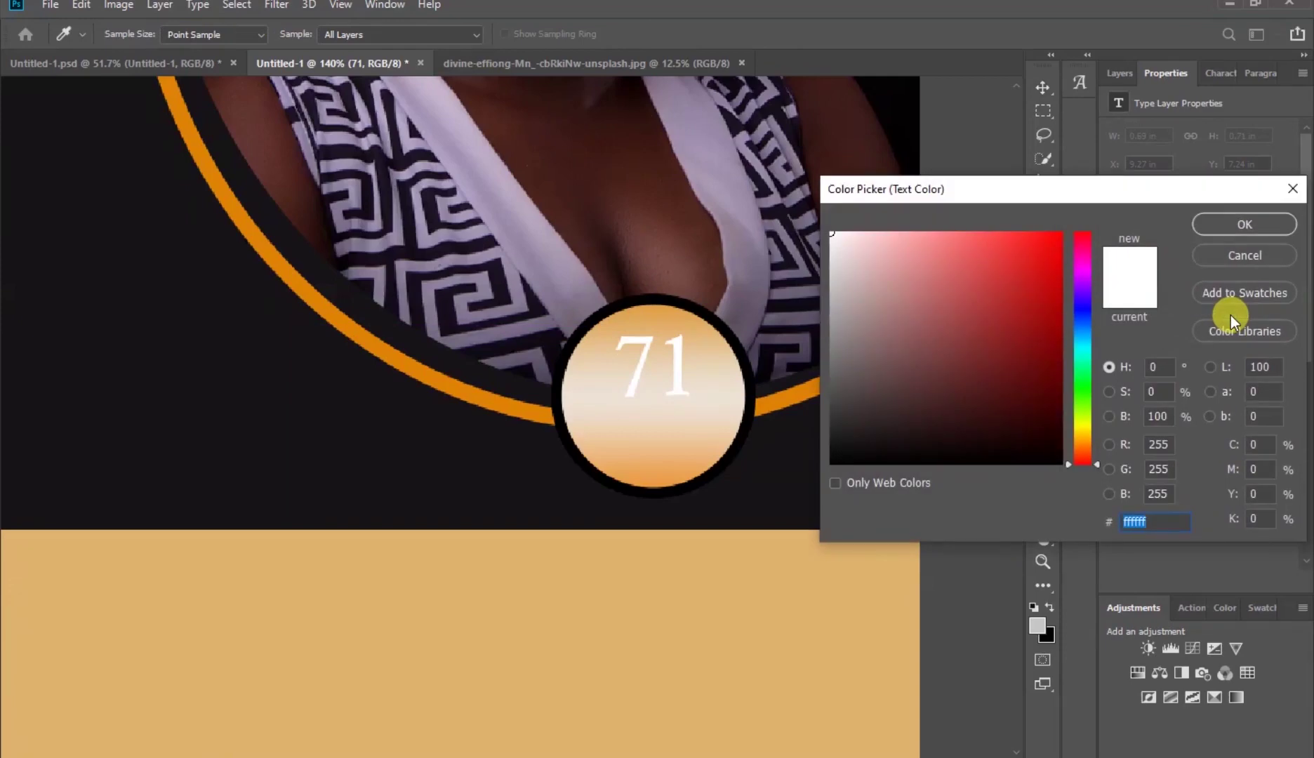
pyautogui.click(379, 444)
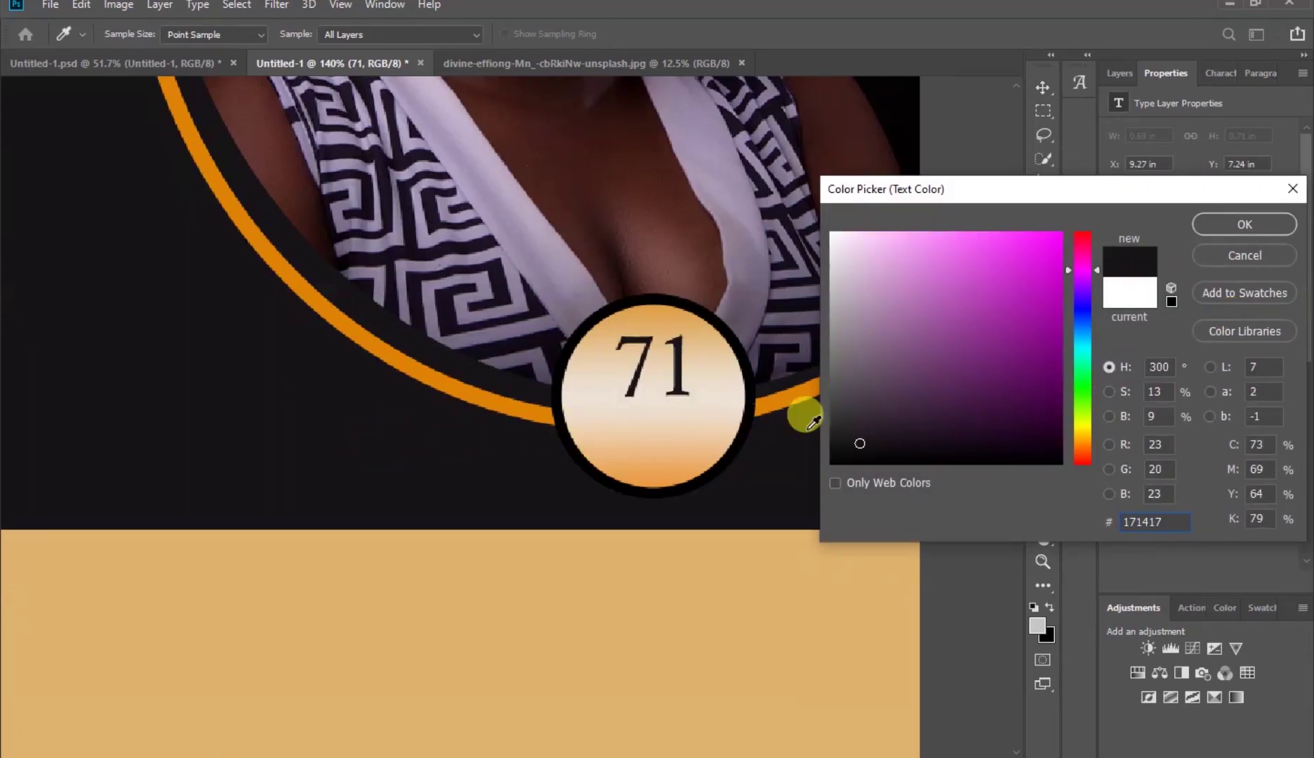
pyautogui.click(1246, 226)
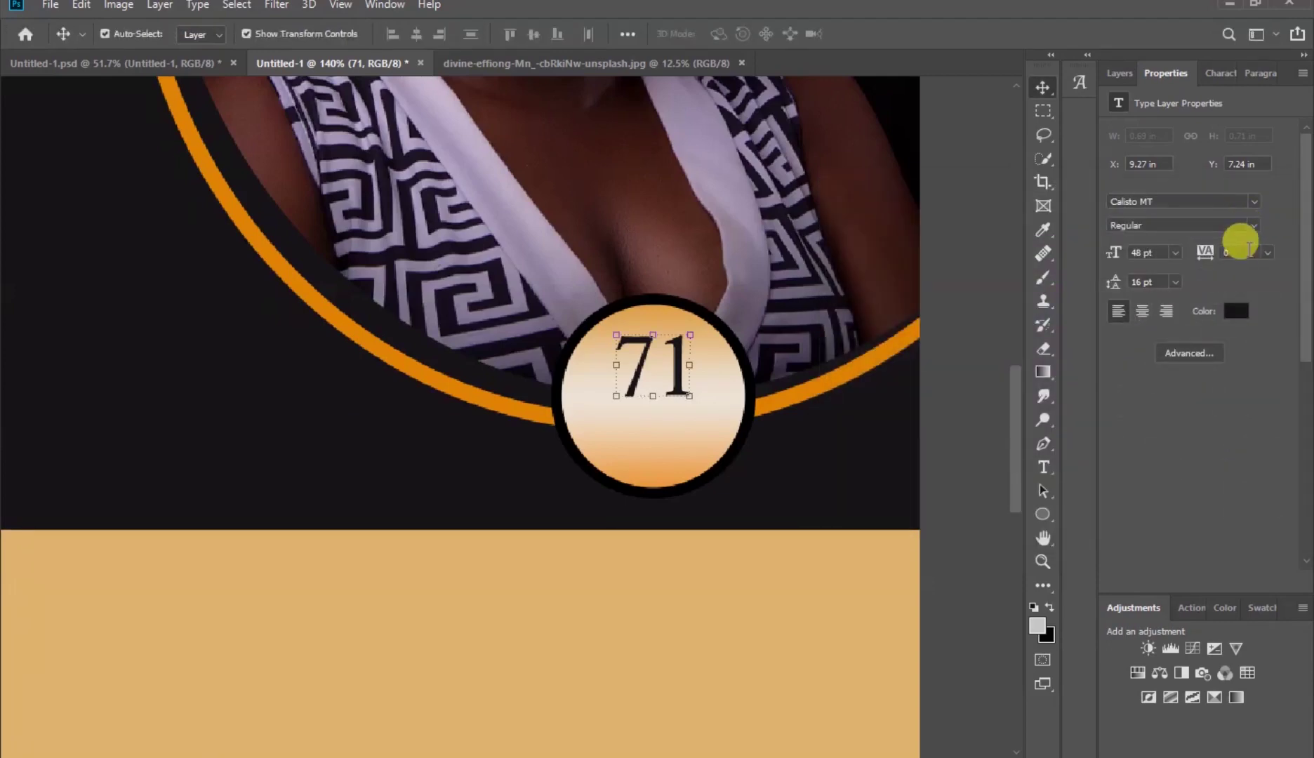
# - Set the "71" text to 52 pt with -50 tracking and move it to X 9.24 in, Y 7.19 in
pyautogui.click(1267, 253)
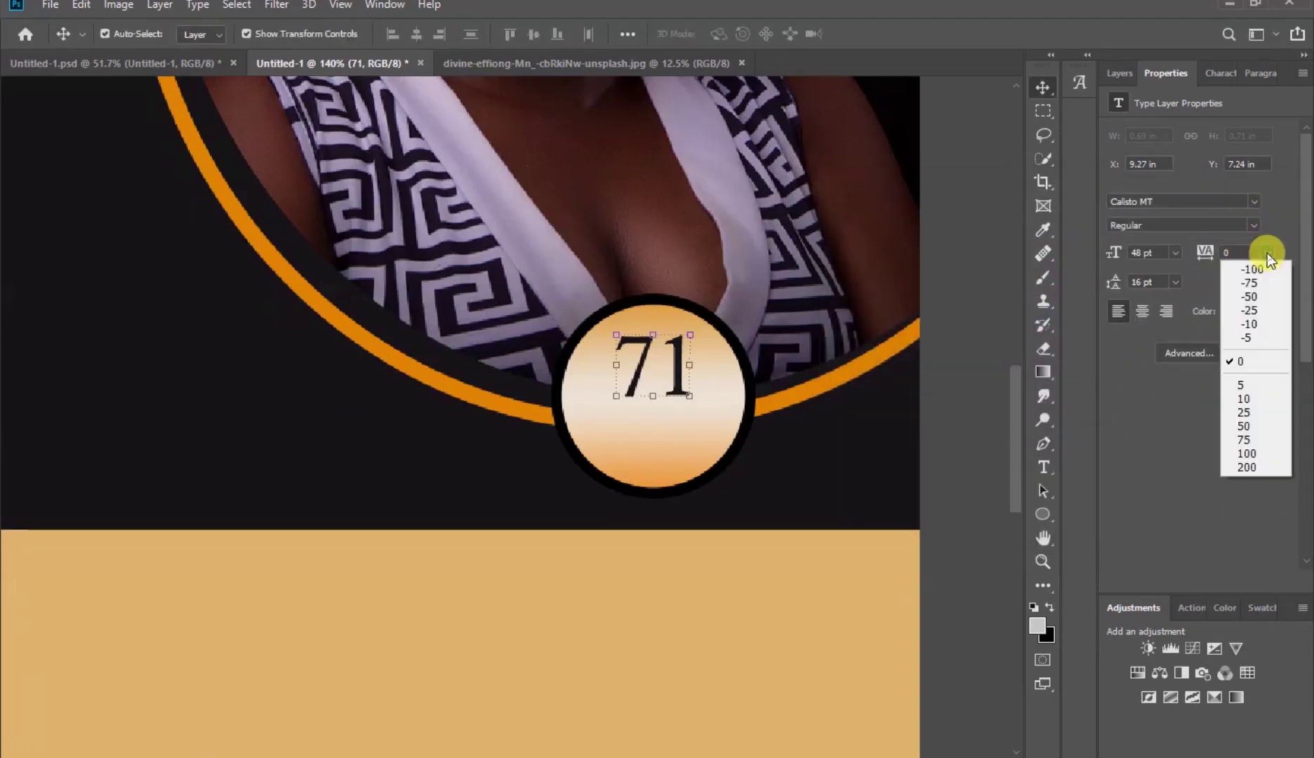
pyautogui.click(1257, 298)
pyautogui.moveTo(1112, 251); pyautogui.dragTo(1103, 250)
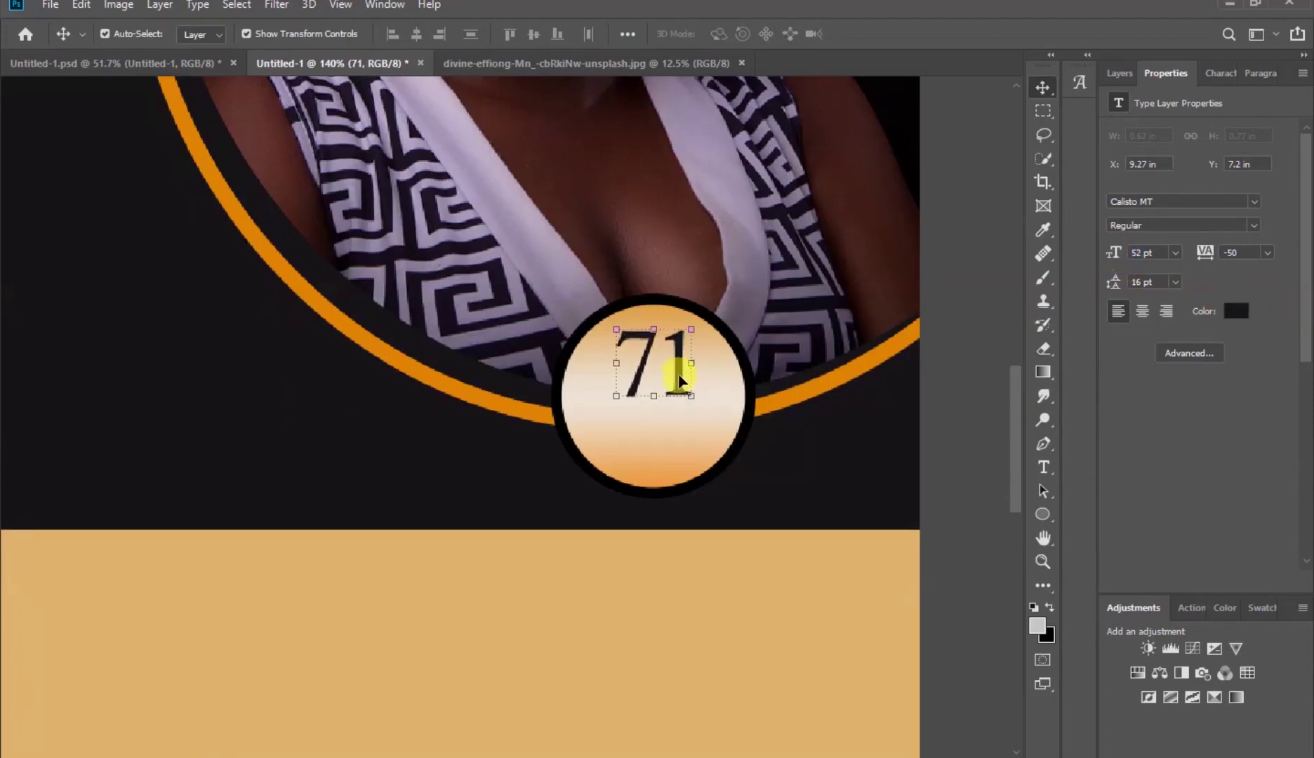
pyautogui.moveTo(670, 373); pyautogui.dragTo(674, 377)
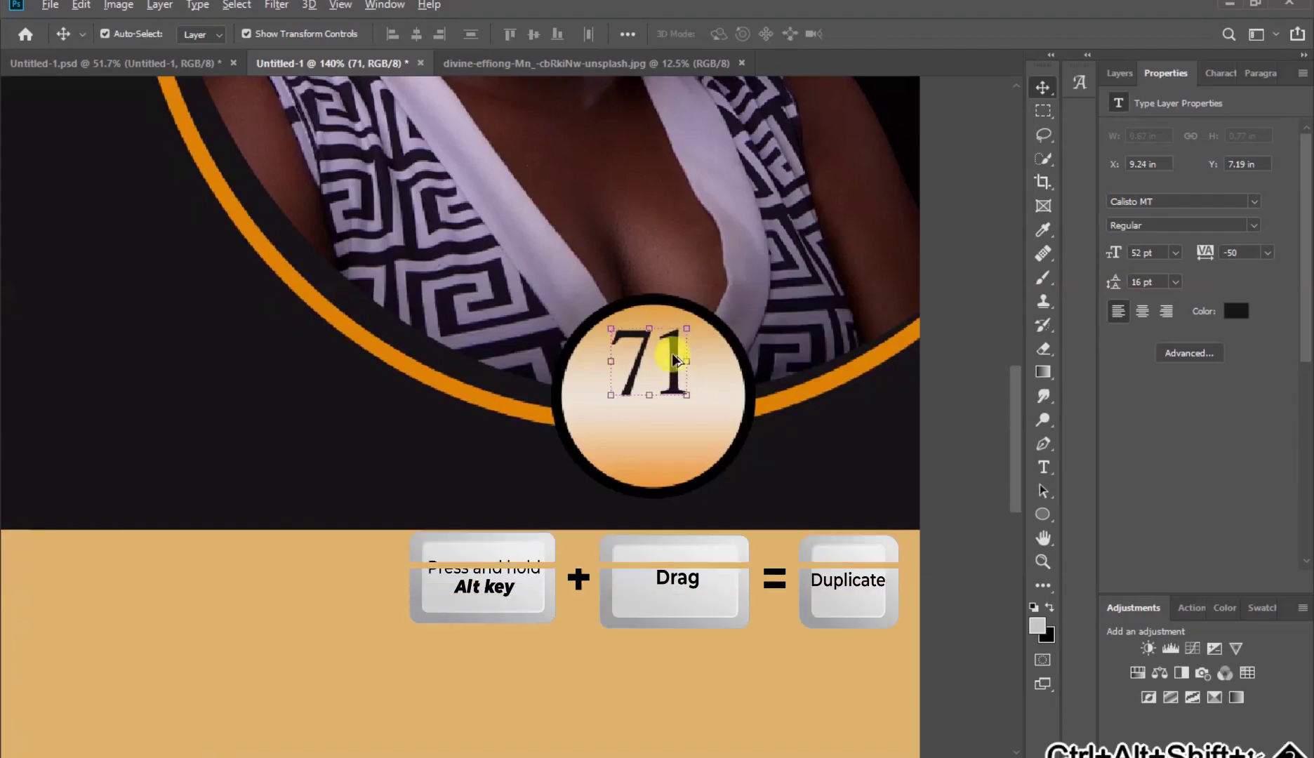
# - Duplicate the "71" text into the lower half of the gradient circle and change the copy's wording to "YRS"
pyautogui.moveTo(672, 360); pyautogui.dragTo(669, 431)
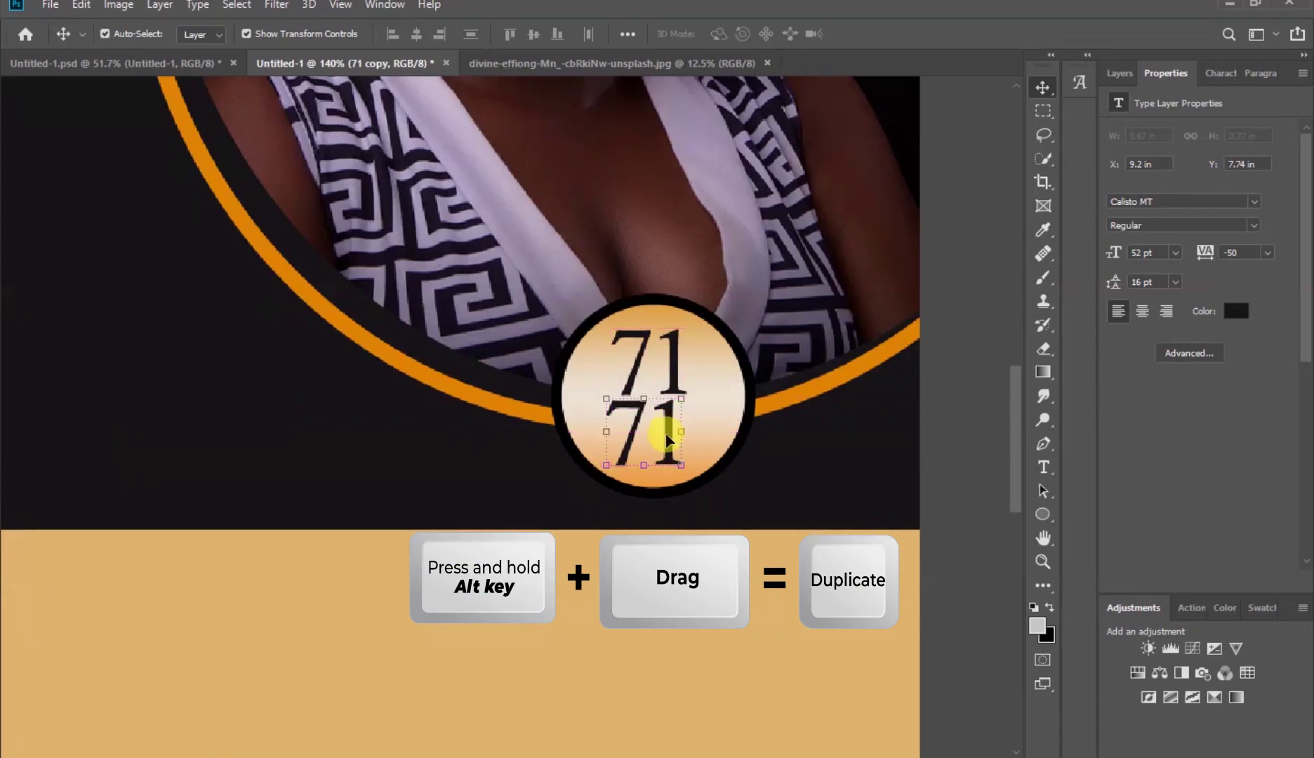
pyautogui.doubleClick(666, 430)
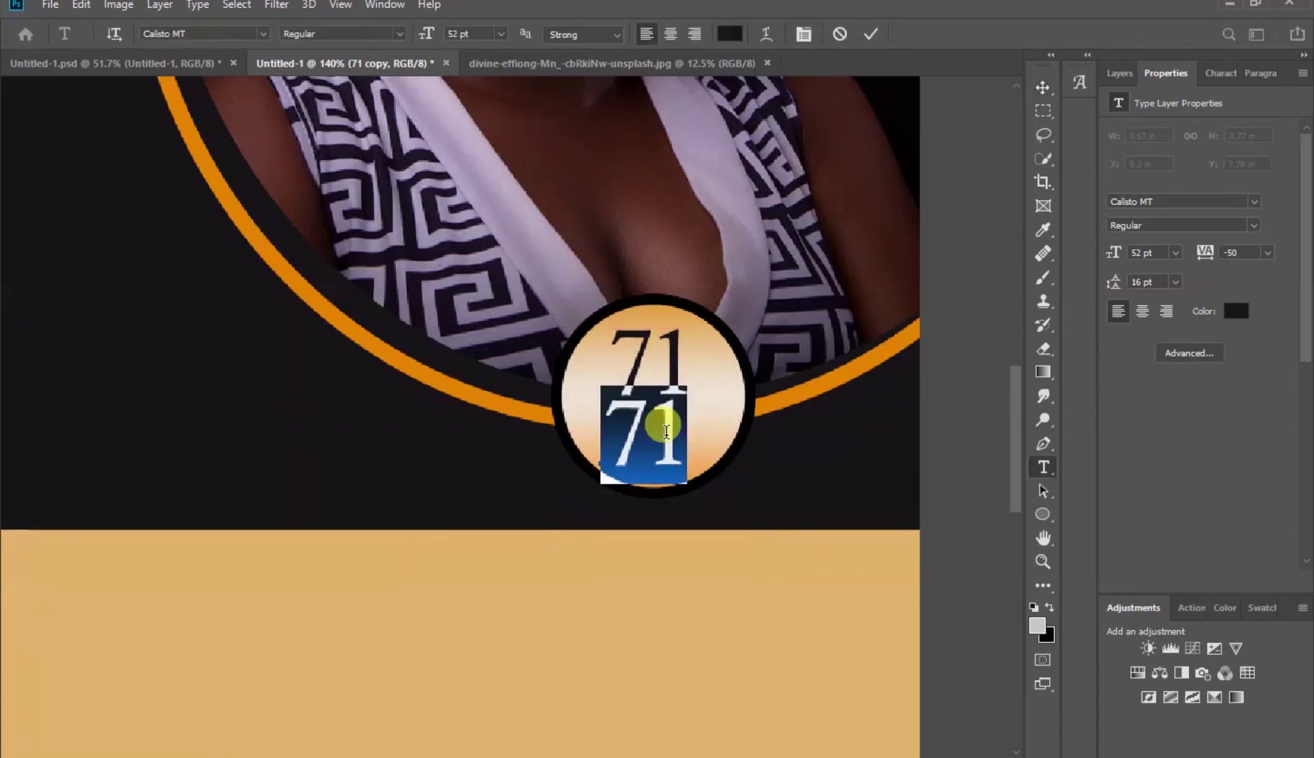
pyautogui.write('YRS')
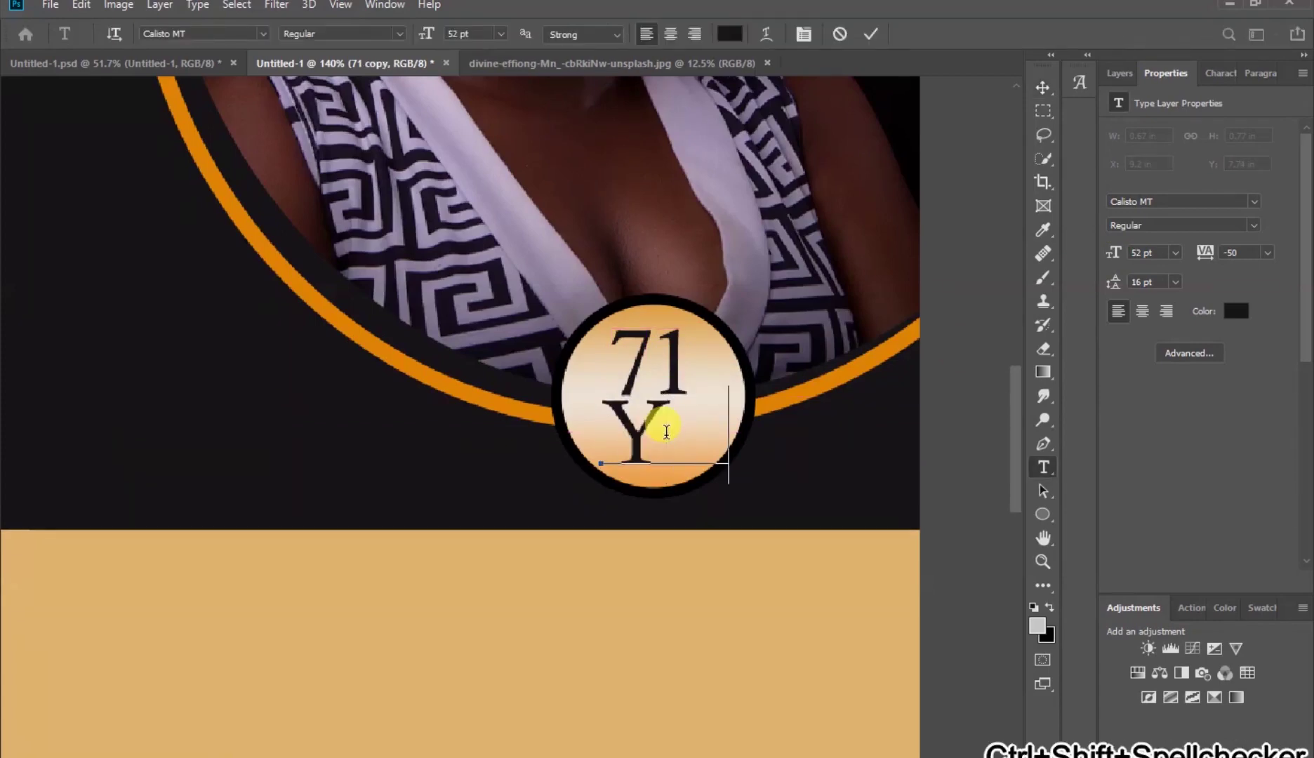
pyautogui.click(869, 35)
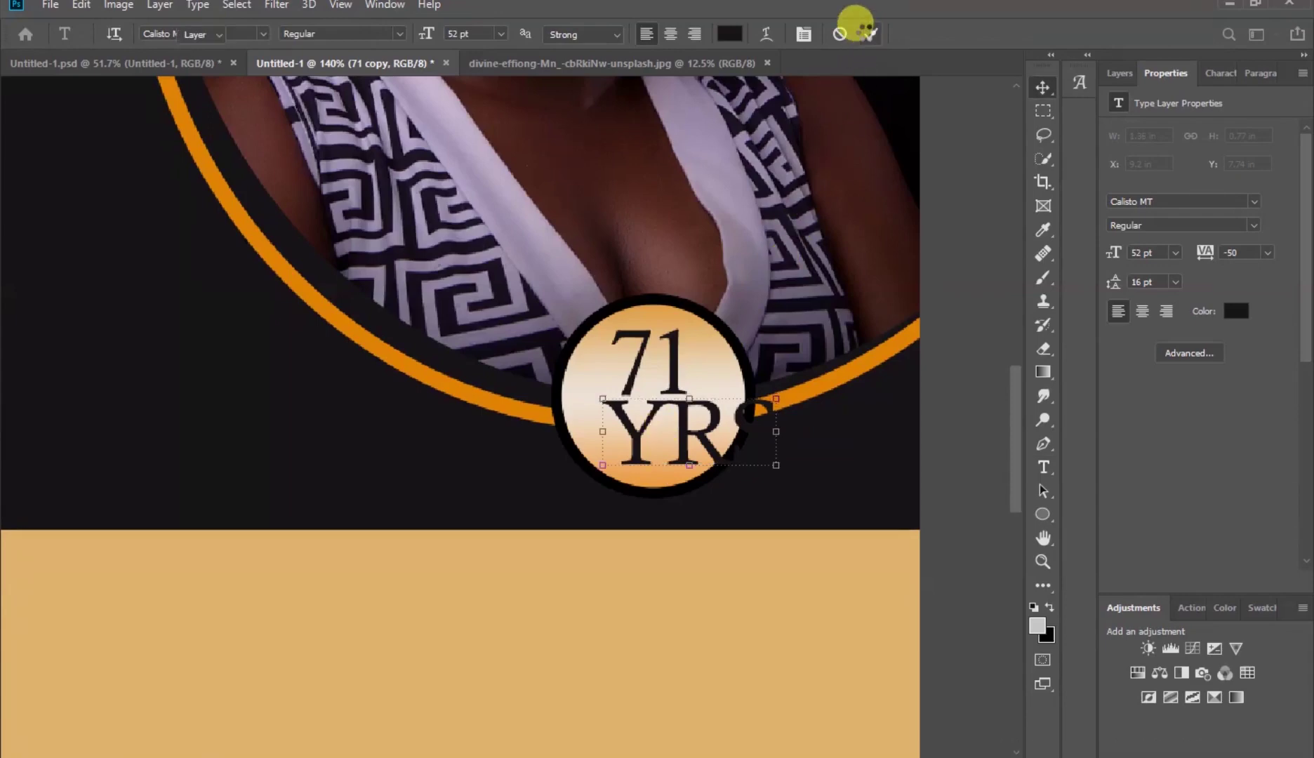
pyautogui.press('v')
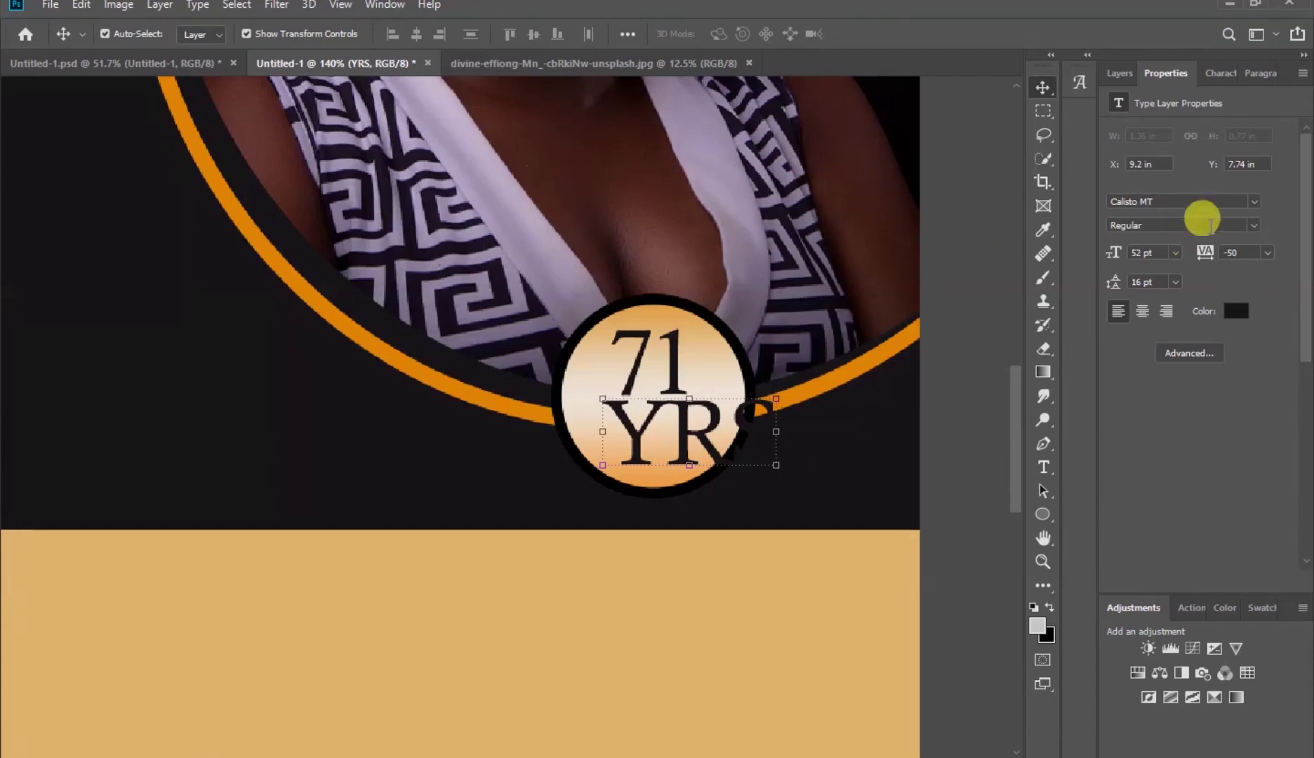
# - Set the "YRS" text to Tw Cen MT at 42 pt and position it at X 9.19 in, Y 7.85 in, under the "71"
pyautogui.click(1253, 203)
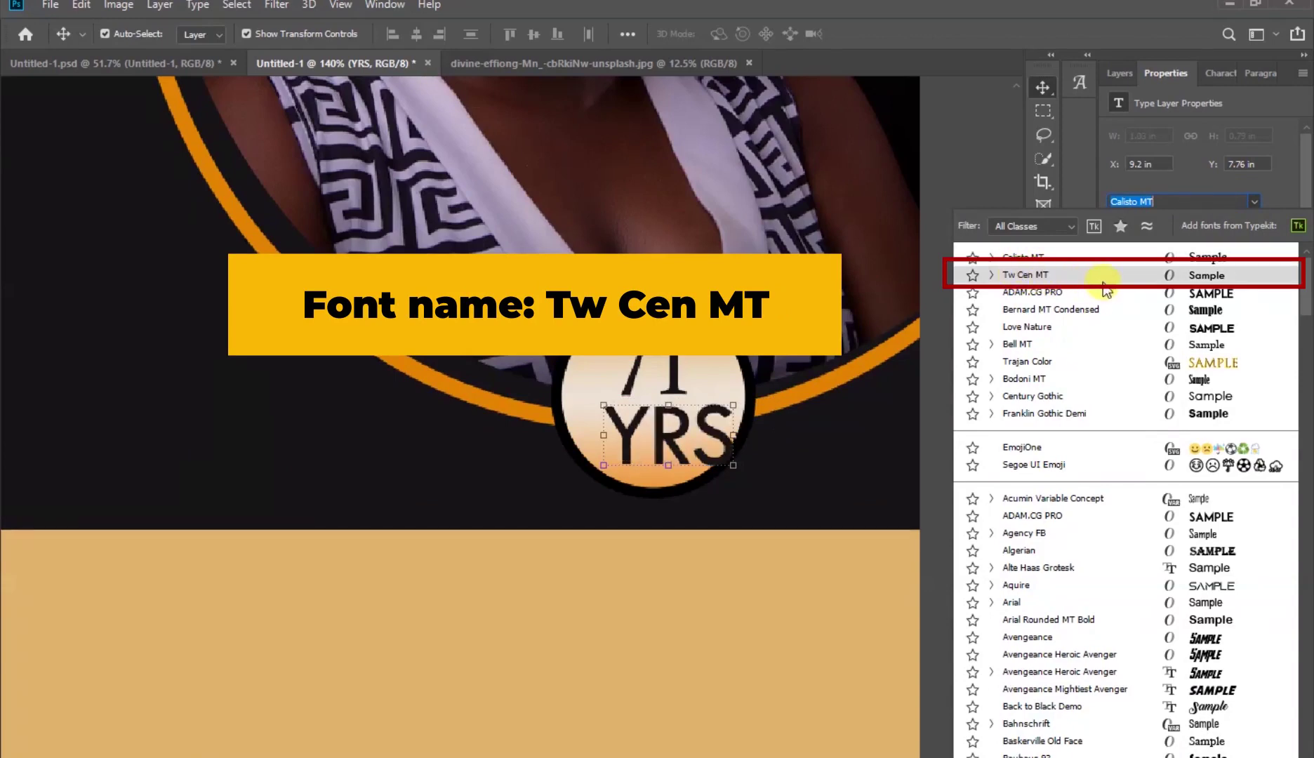
pyautogui.click(1171, 277)
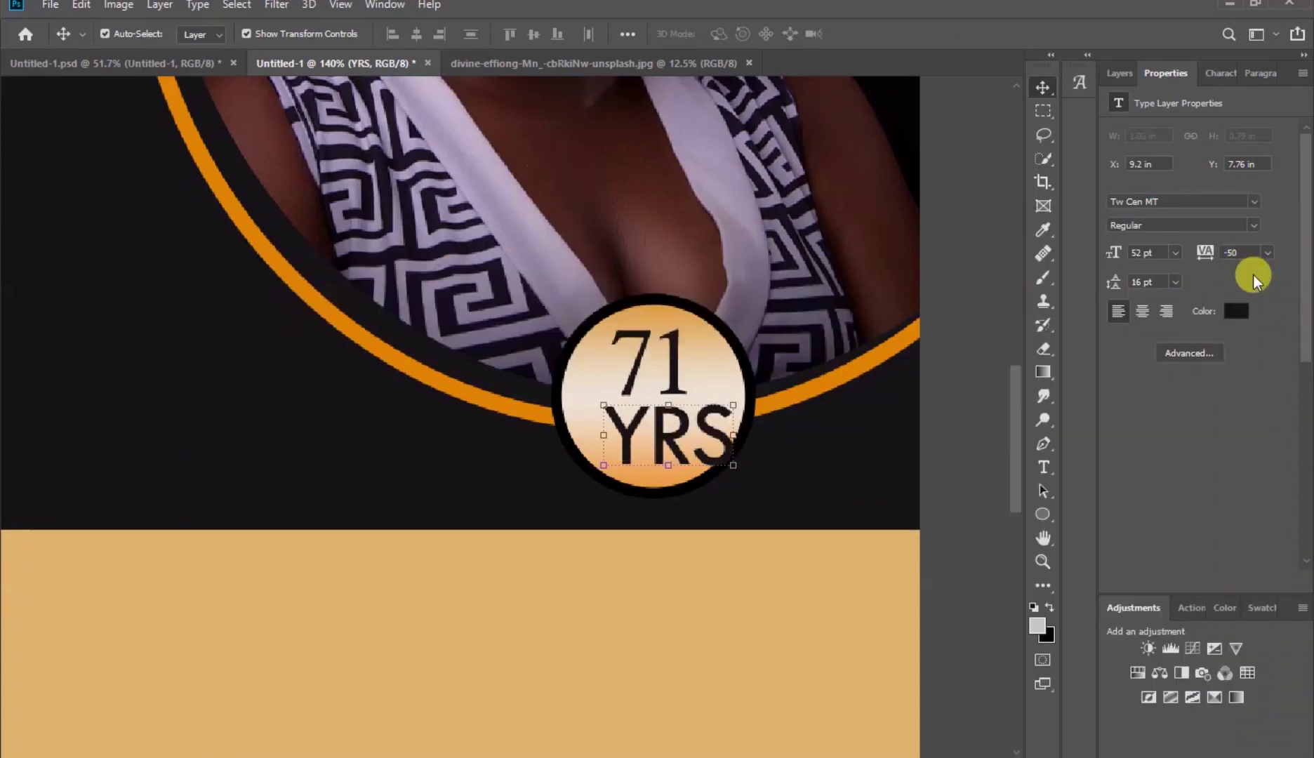
pyautogui.moveTo(1106, 251); pyautogui.dragTo(1085, 332)
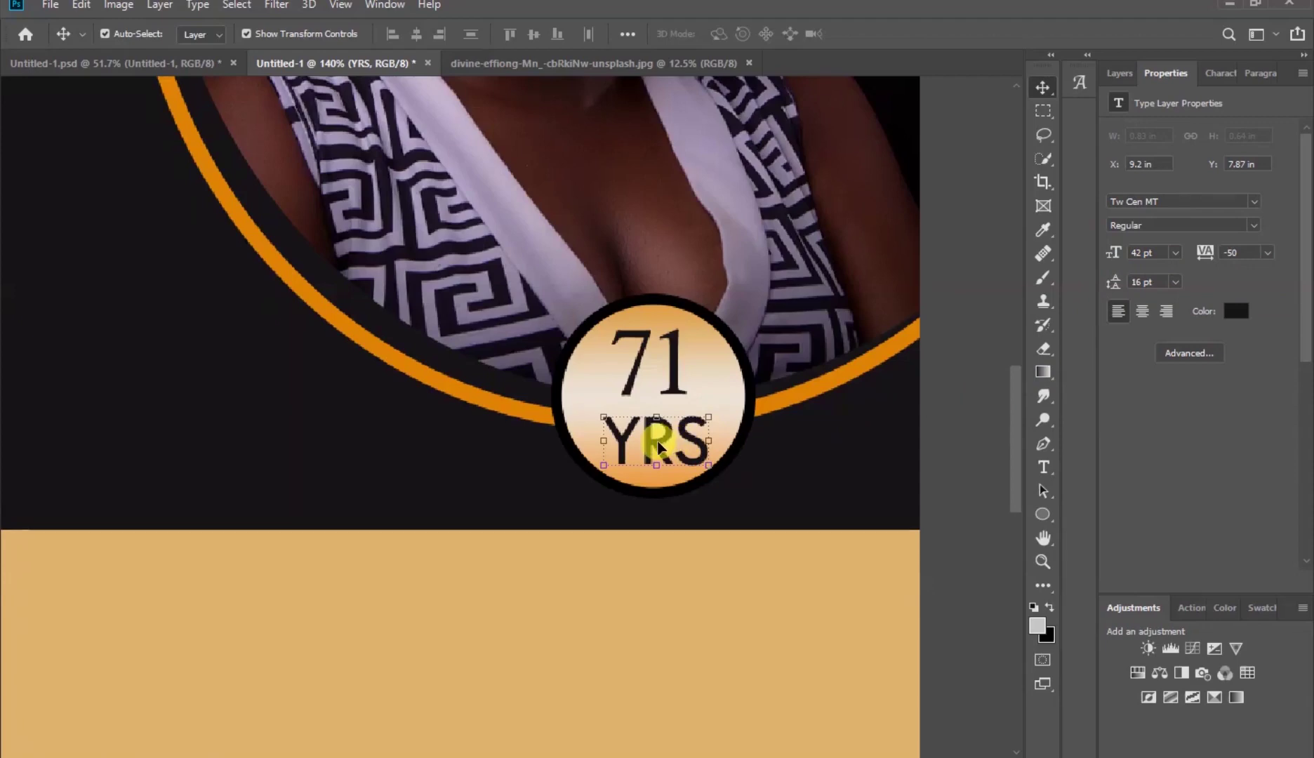
pyautogui.moveTo(660, 444); pyautogui.dragTo(682, 446)
pyautogui.click(695, 601)
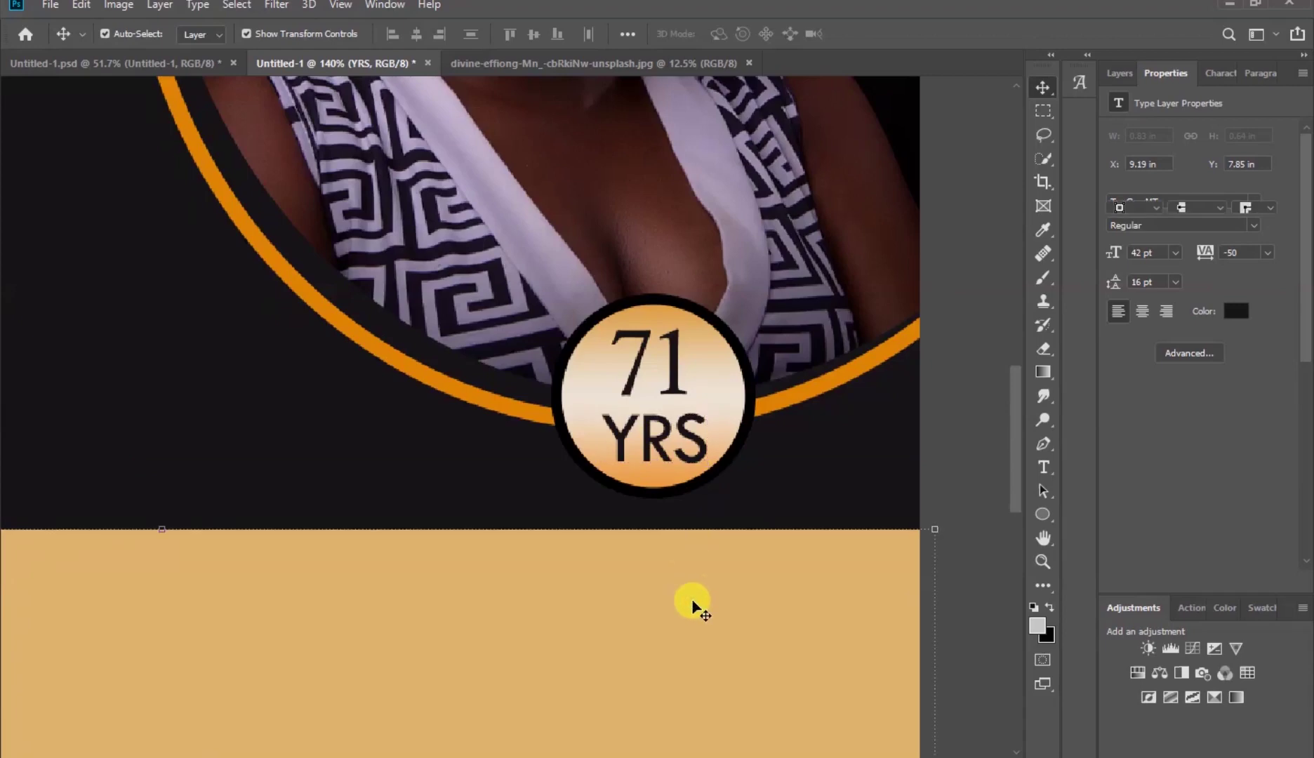
pyautogui.hotkey('ctrl', '0')
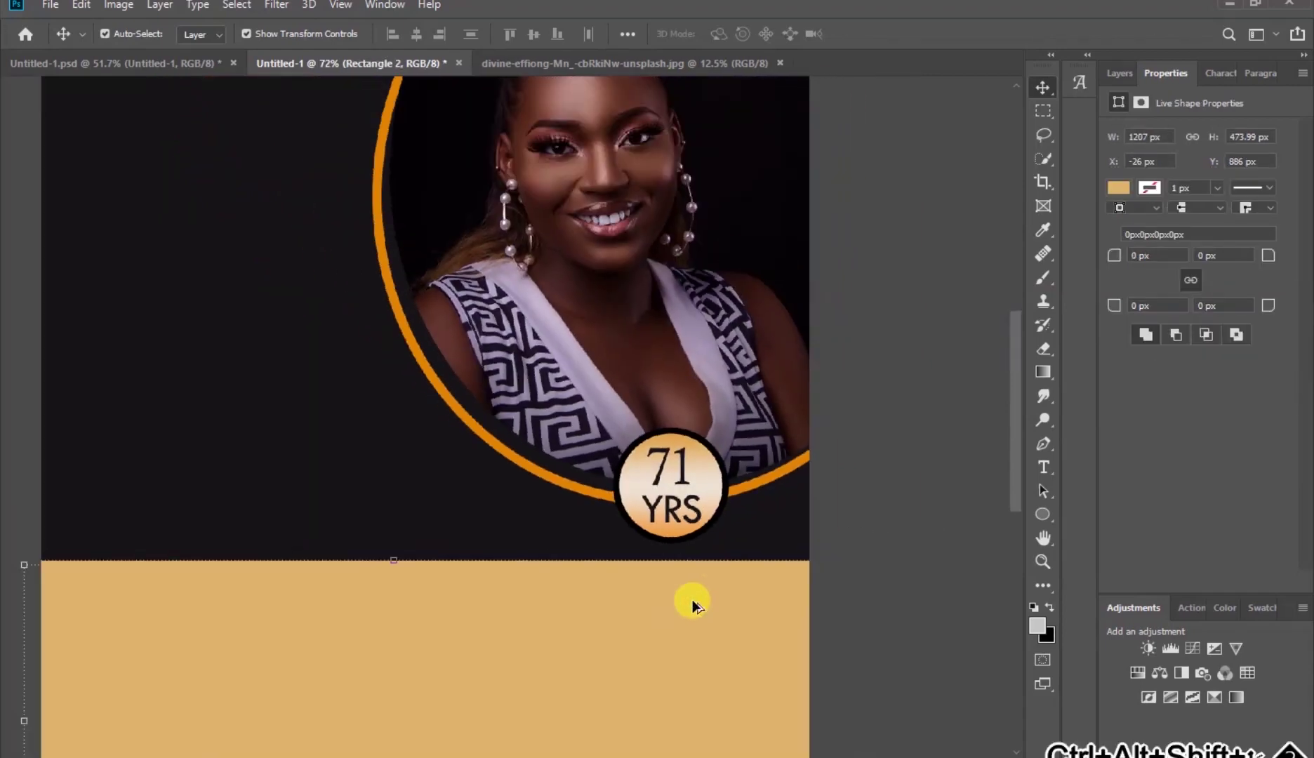
pyautogui.click(882, 501)
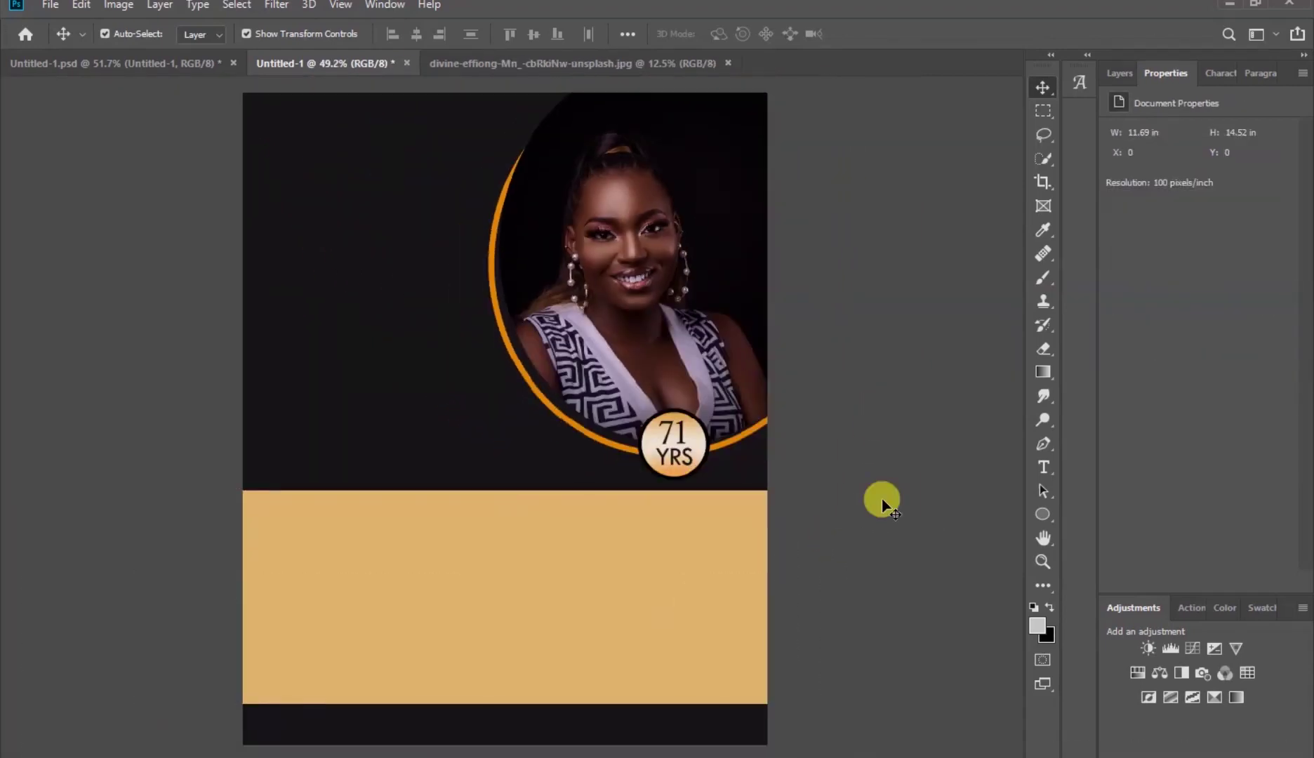
# - Add the two-line heading "FOREVER MISSED" in white Tw Cen MT at 16 pt near the flyer's upper-left corner
pyautogui.click(1043, 467)
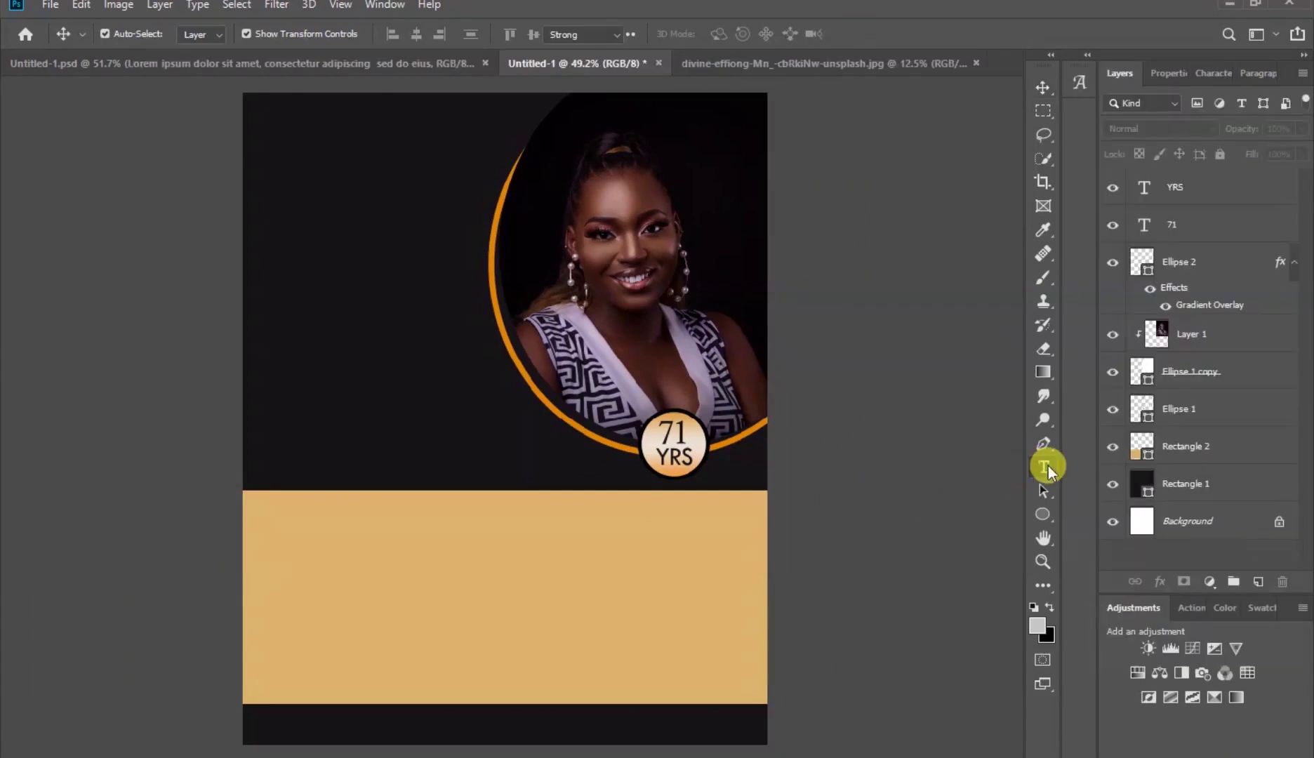
pyautogui.click(287, 133)
pyautogui.press('BackSpace')
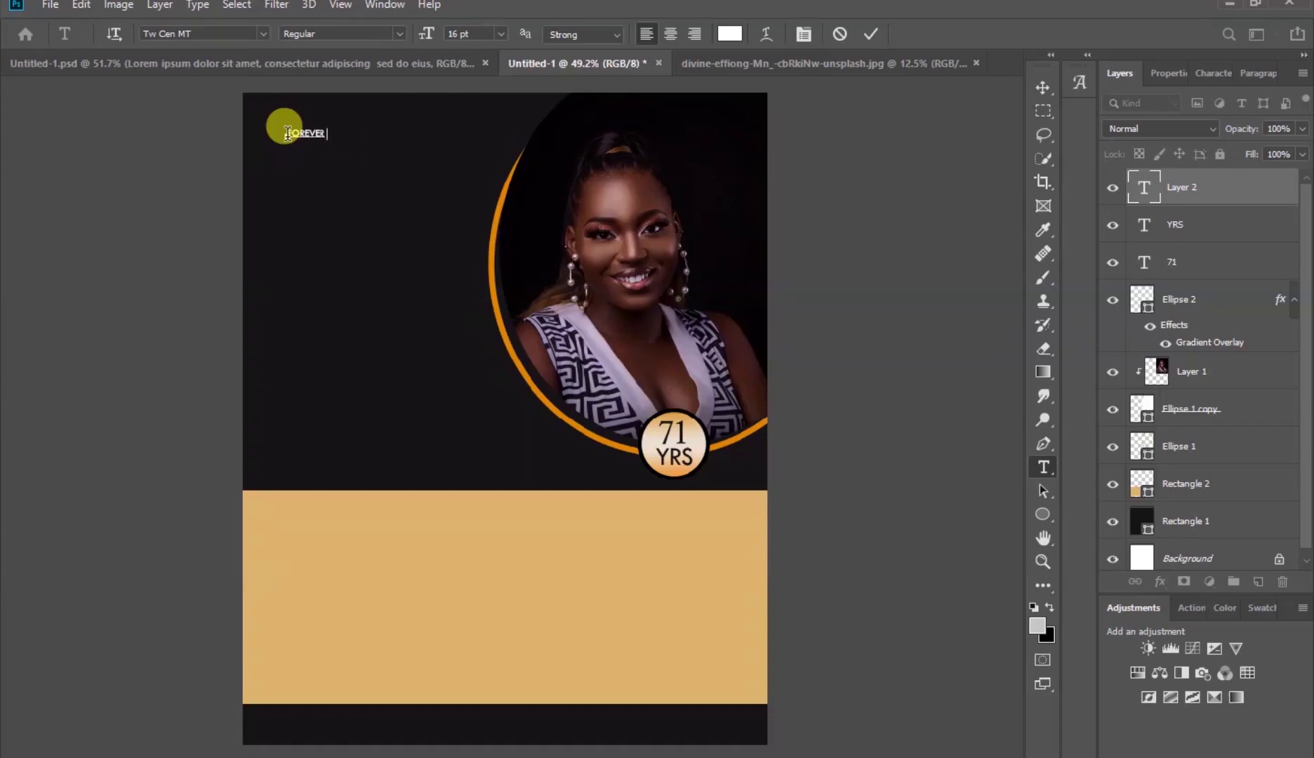
pyautogui.write('FOREVER MISSED')
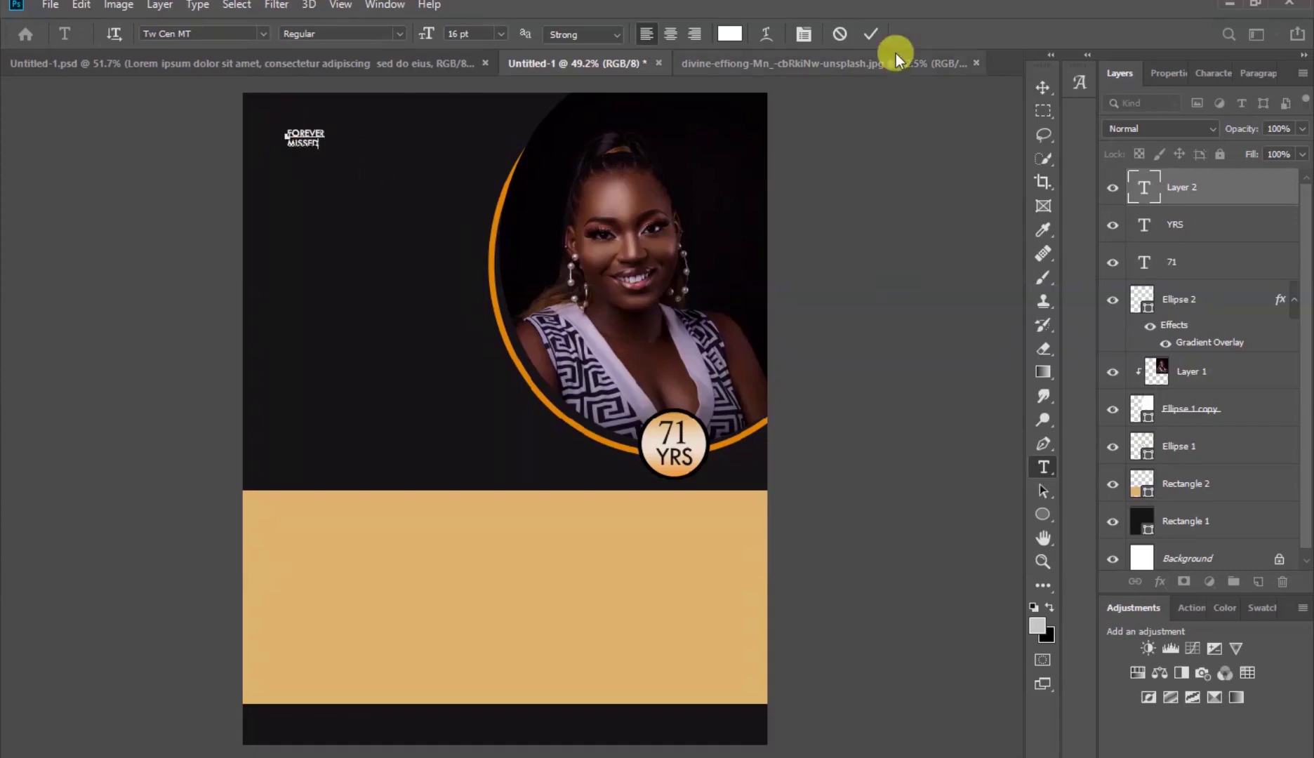
pyautogui.click(871, 33)
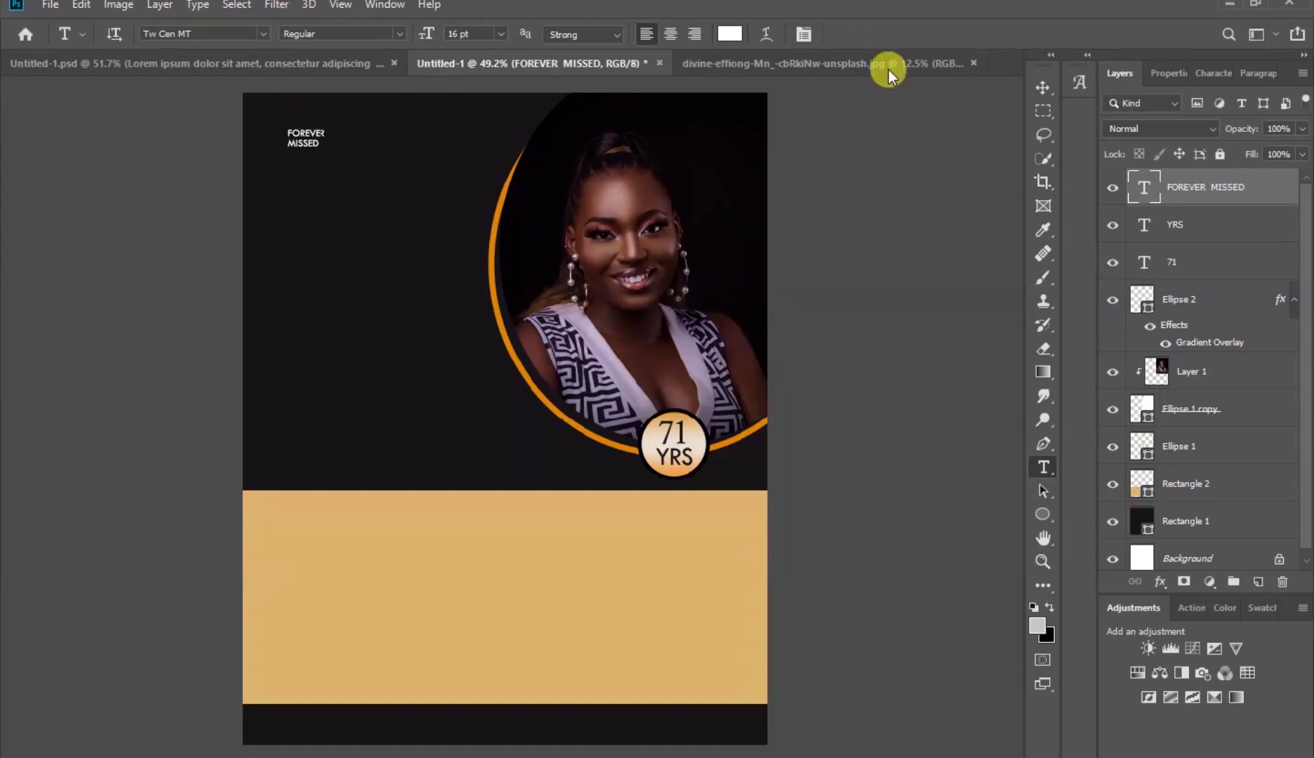
pyautogui.click(1043, 89)
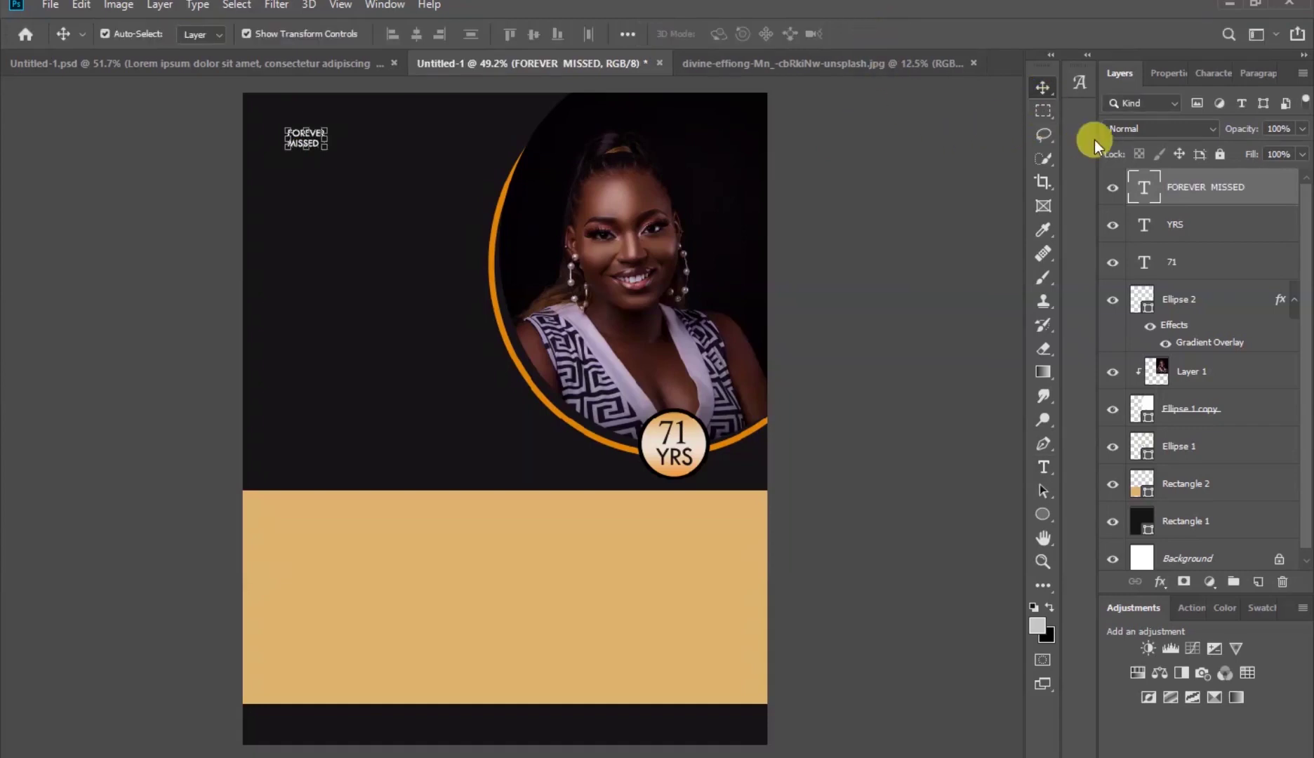
# - Set the "FOREVER MISSED" heading to 75 pt with 60 pt leading and colour it E7BD77
pyautogui.click(1177, 75)
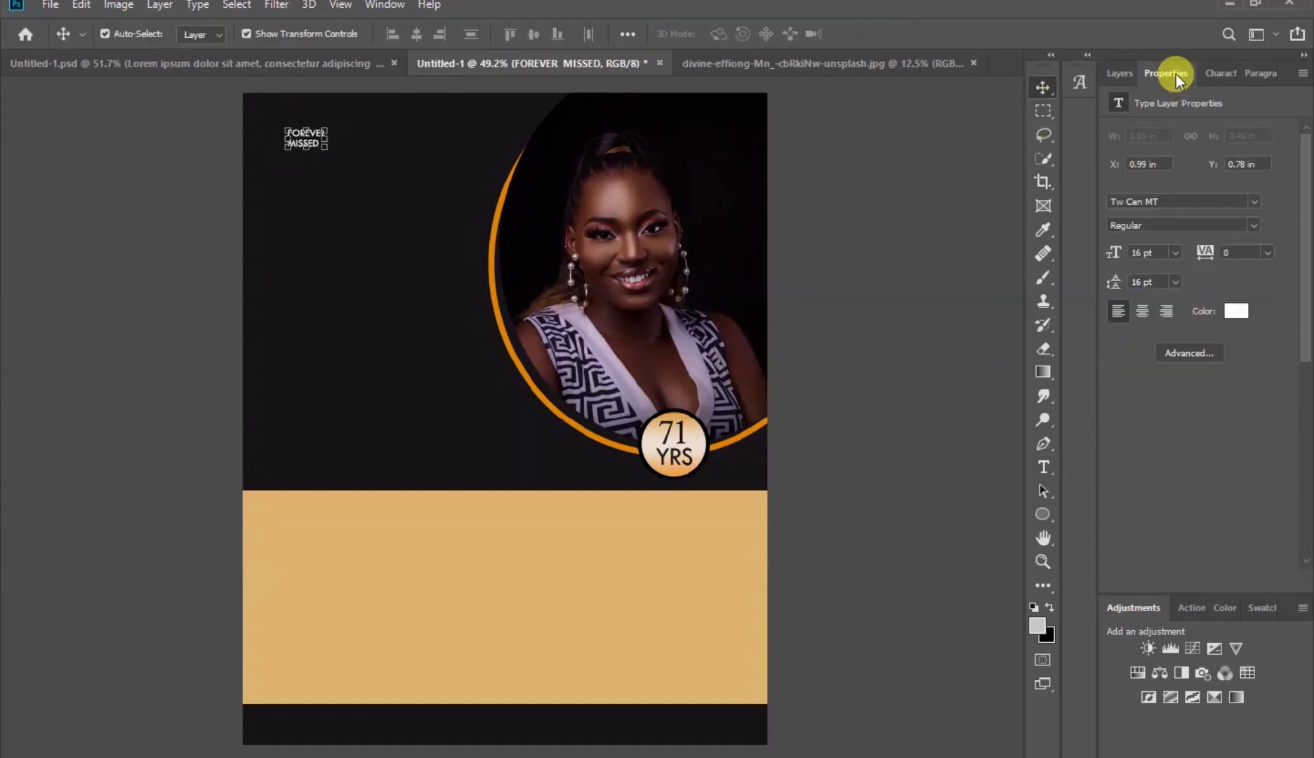
pyautogui.moveTo(1122, 253); pyautogui.dragTo(1115, 288)
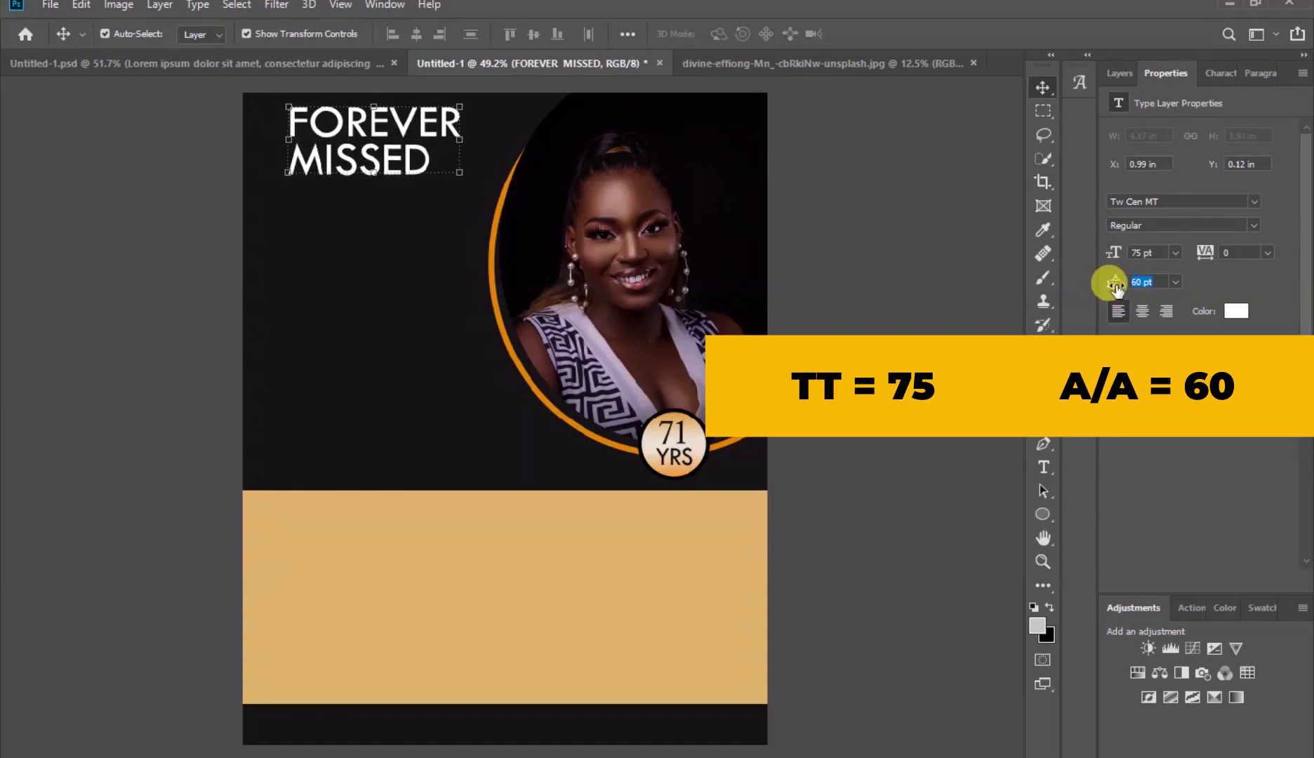
pyautogui.click(1233, 315)
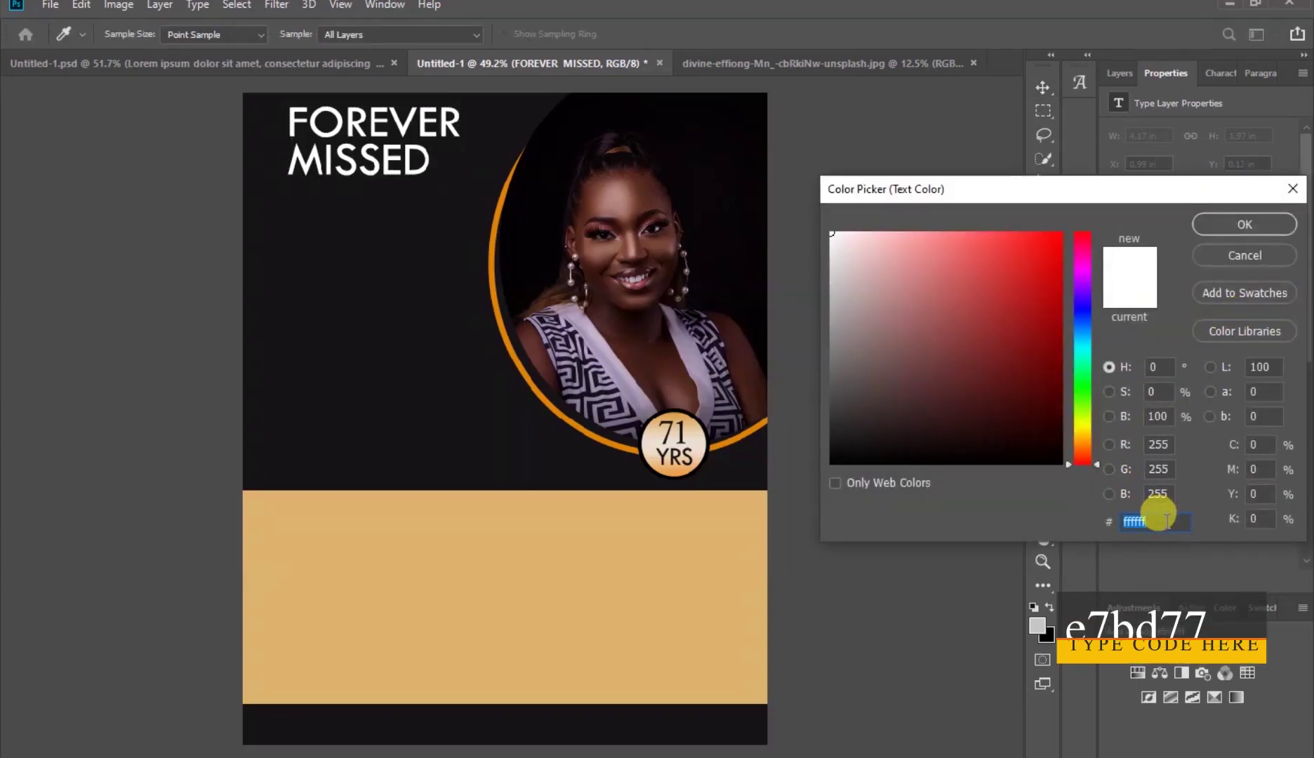
pyautogui.write('E')
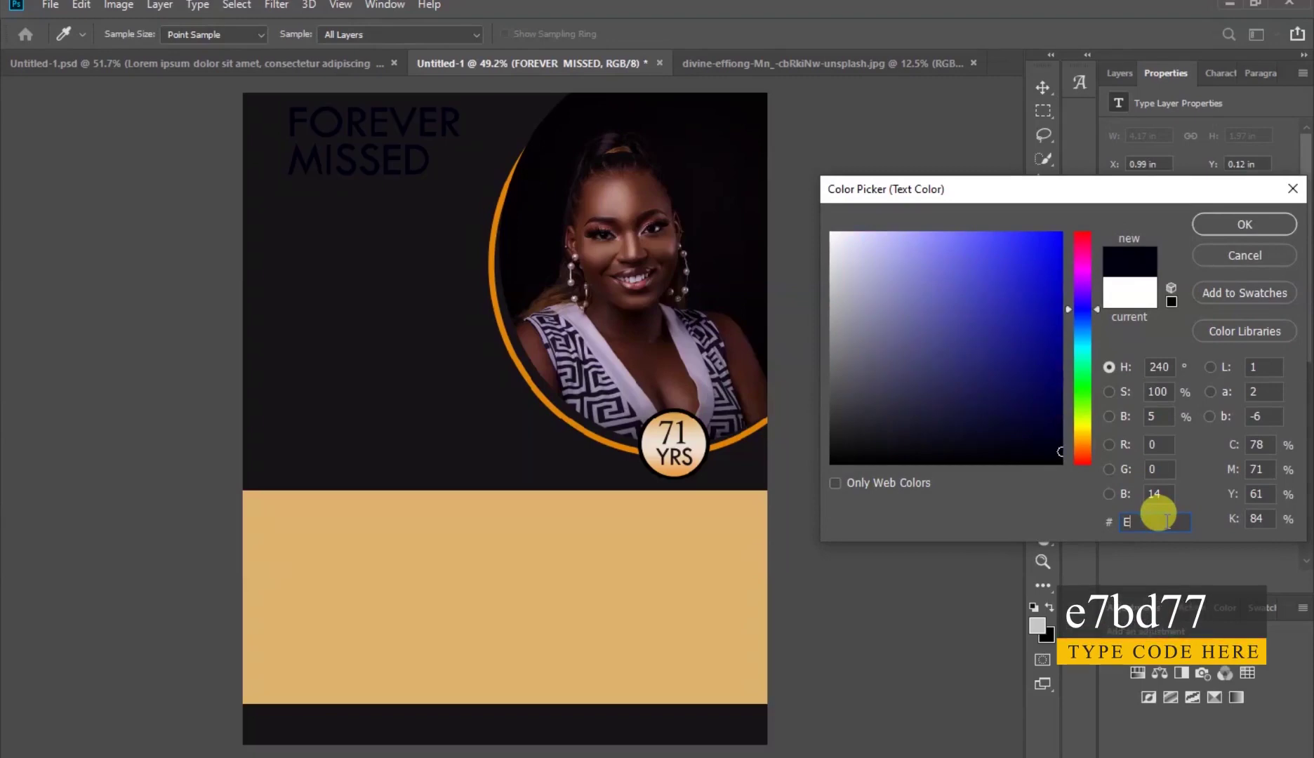
pyautogui.write('7B')
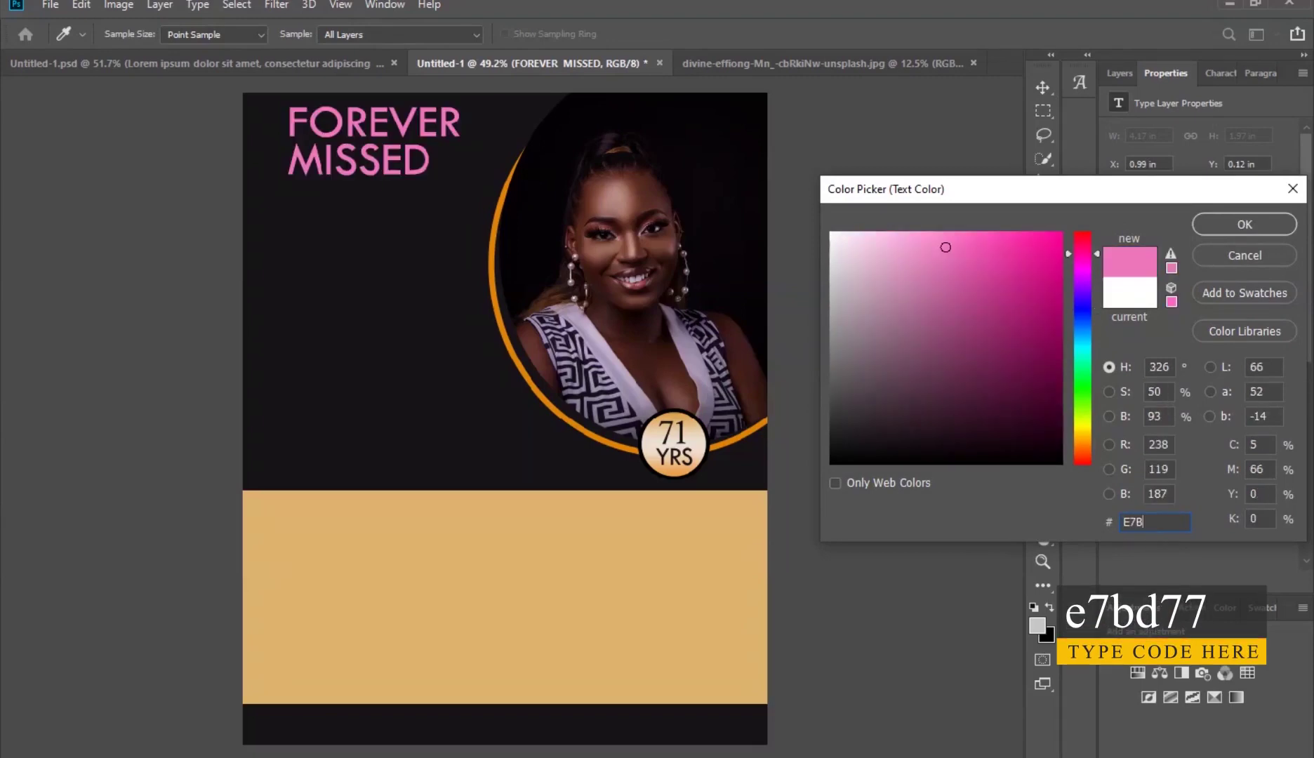
pyautogui.write('D77')
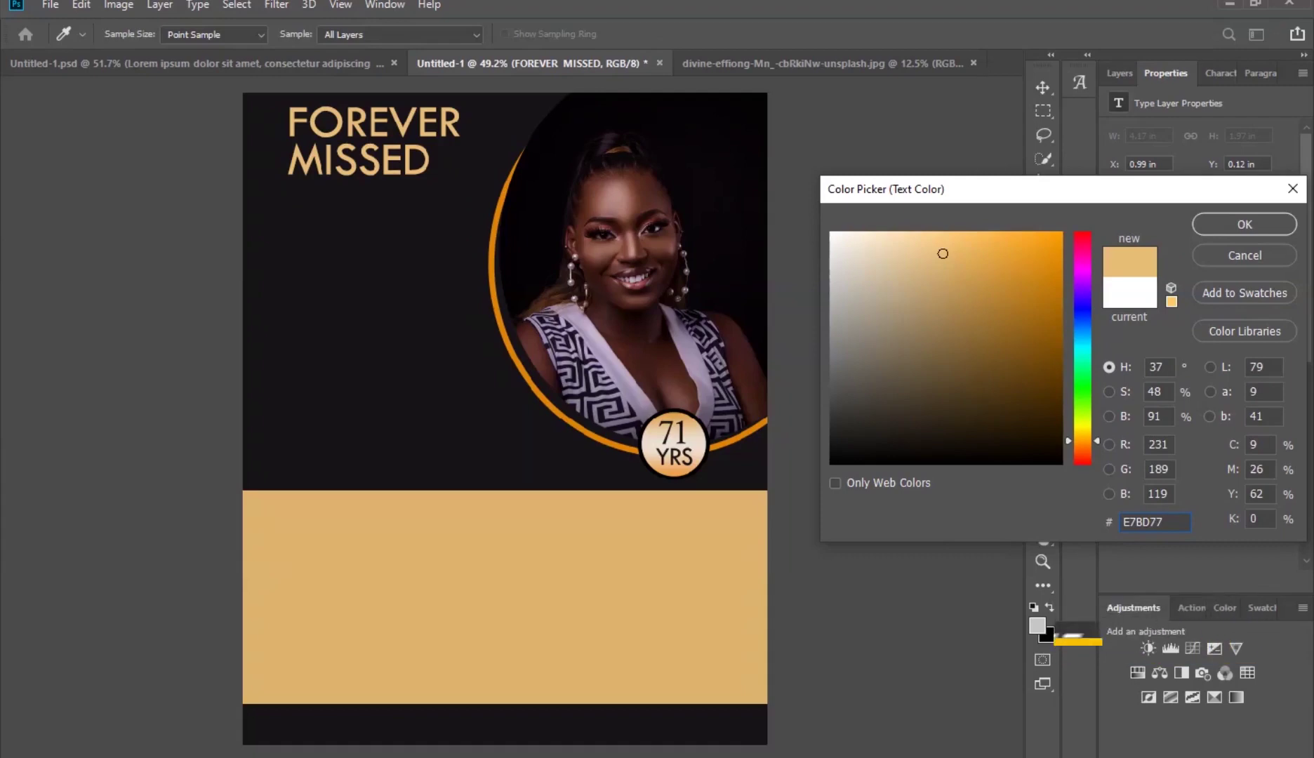
pyautogui.click(1221, 230)
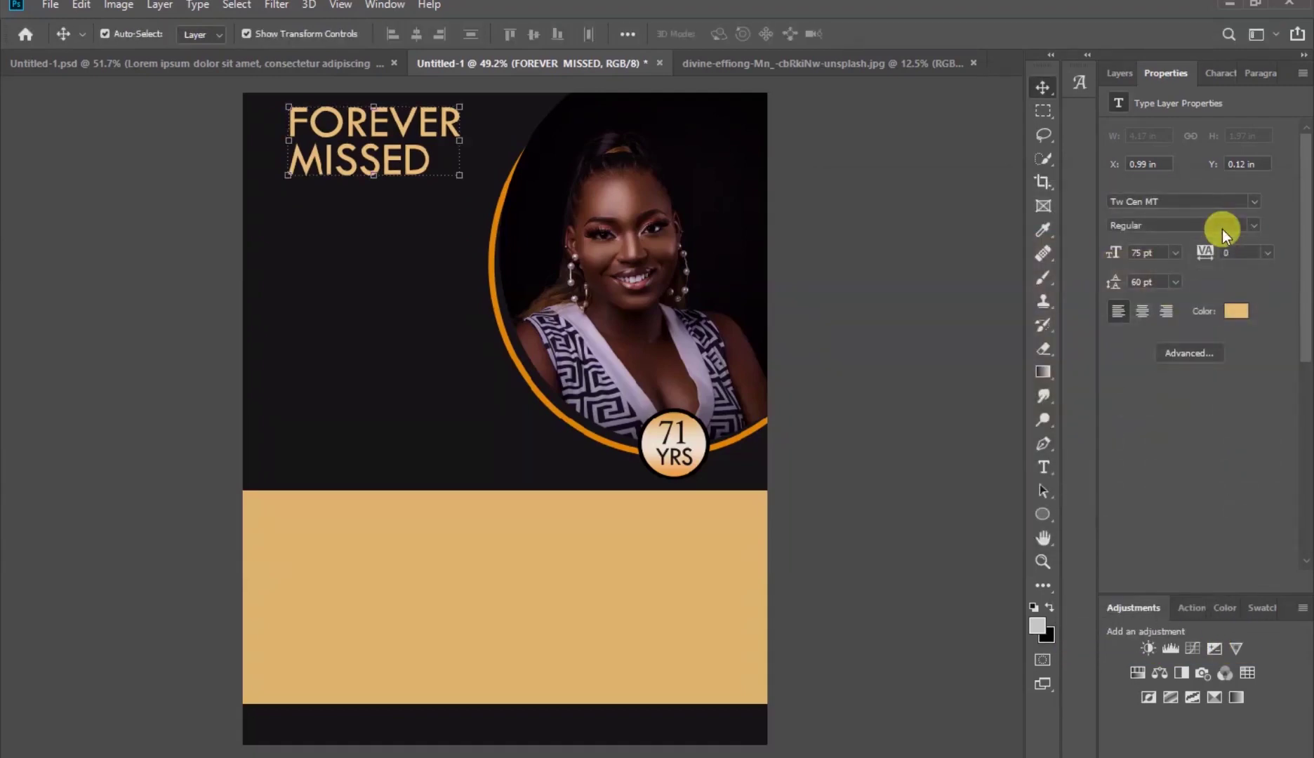
# - Apply the Tw Cen MT font to the "FOREVER MISSED" heading and move it to X 0.86 in, Y 0.14 in
pyautogui.click(1253, 202)
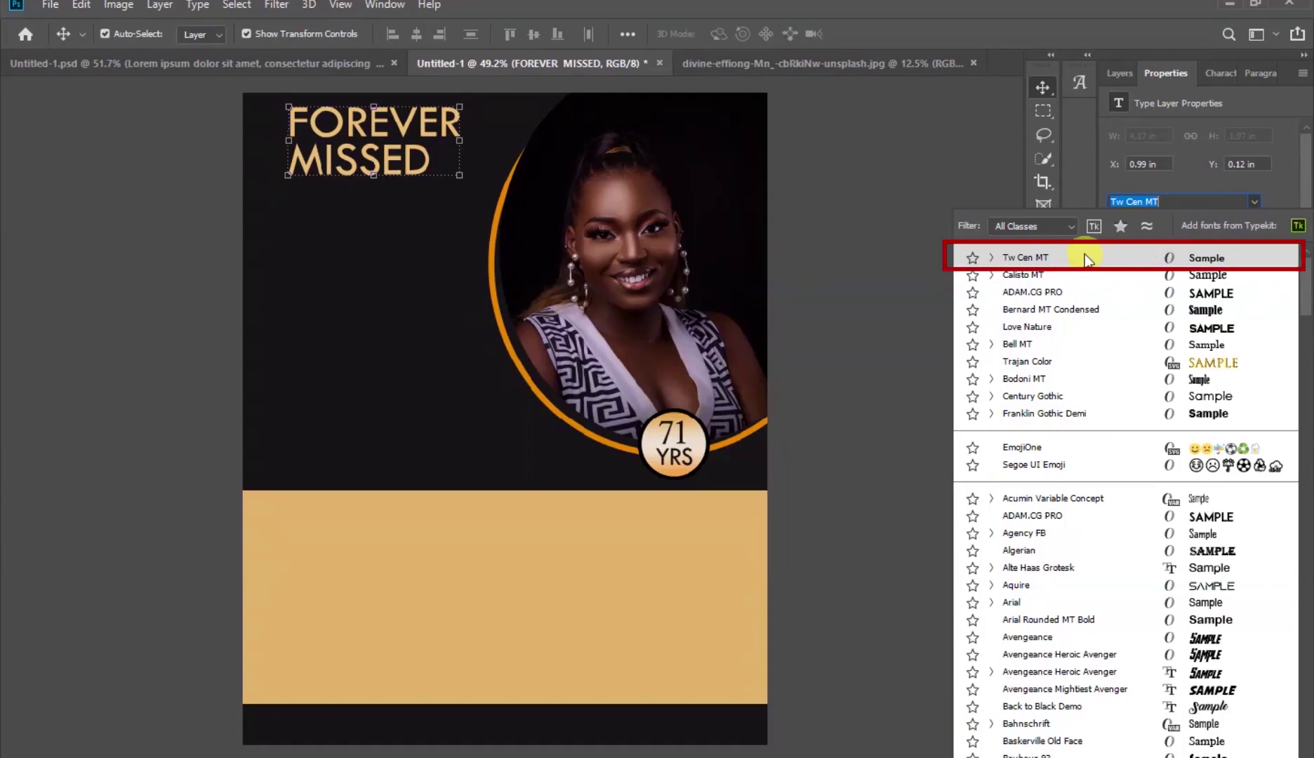
pyautogui.click(1239, 258)
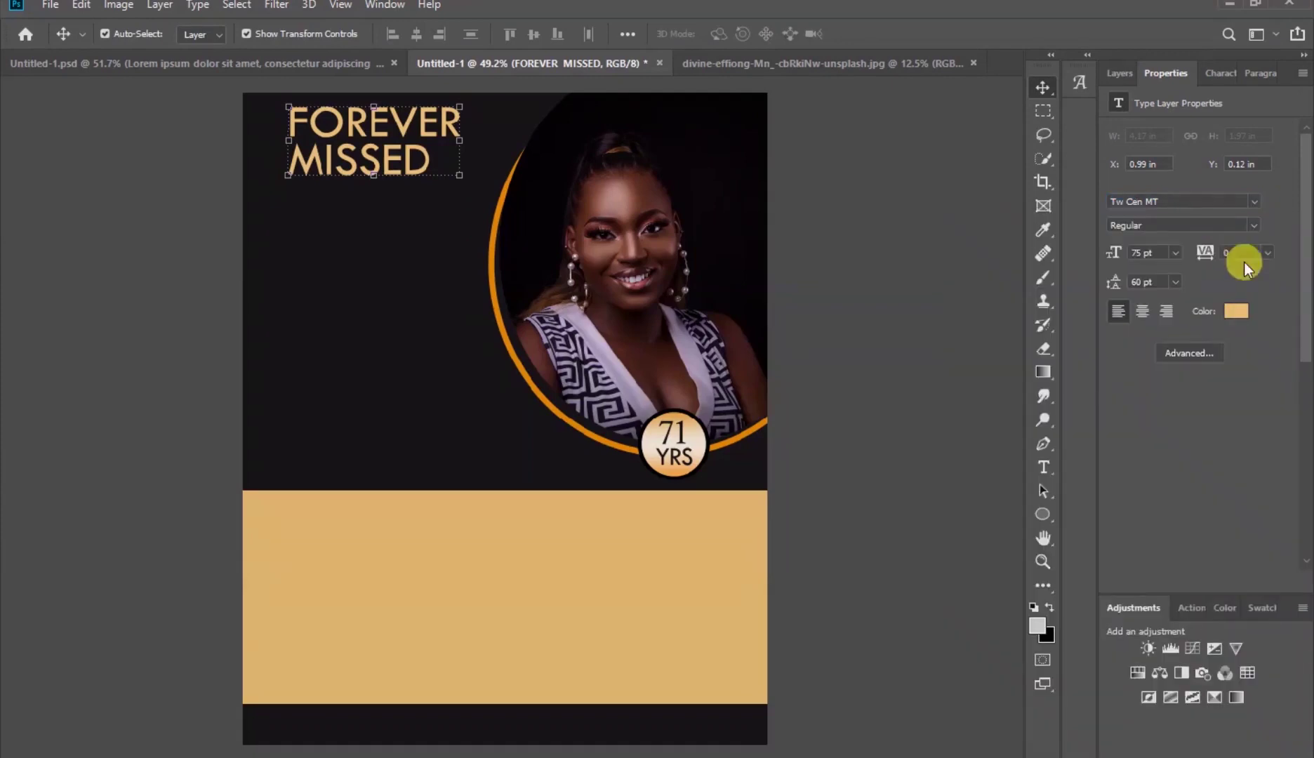
pyautogui.click(886, 292)
pyautogui.moveTo(388, 156); pyautogui.dragTo(379, 156)
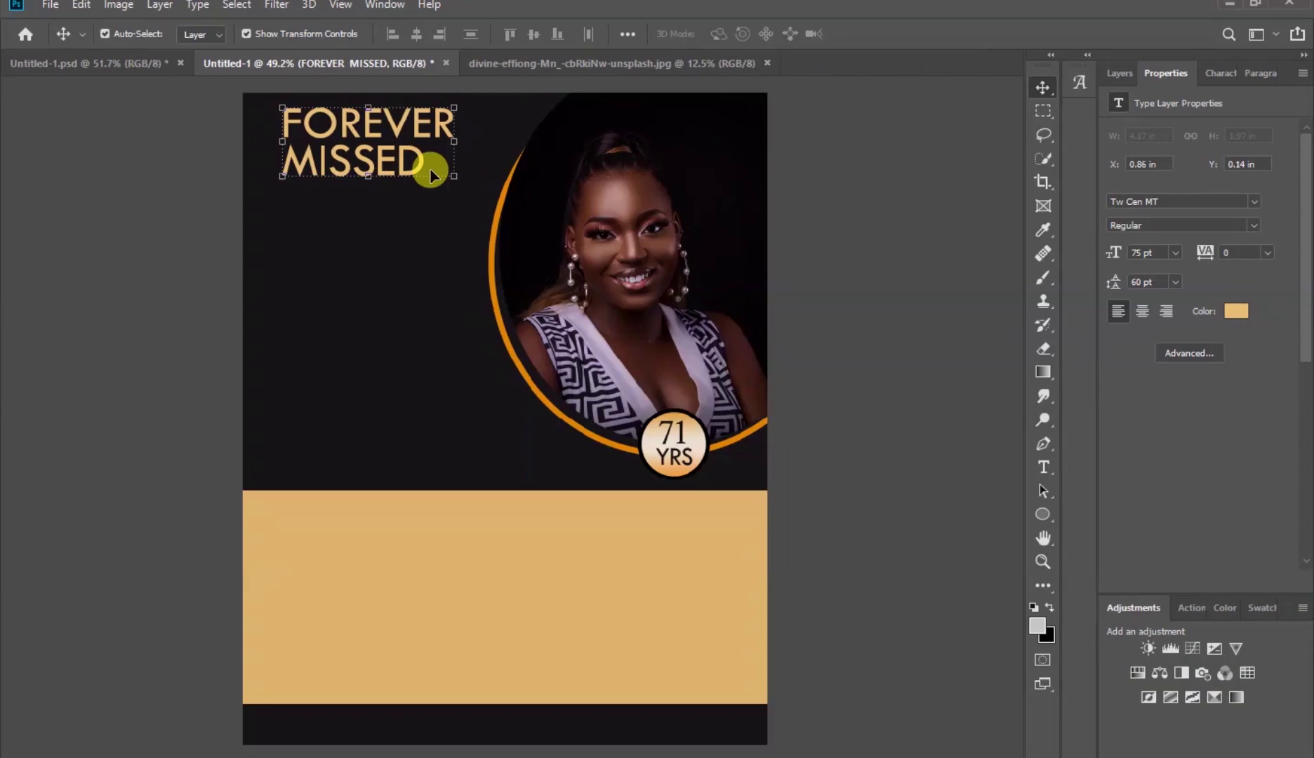
pyautogui.click(841, 424)
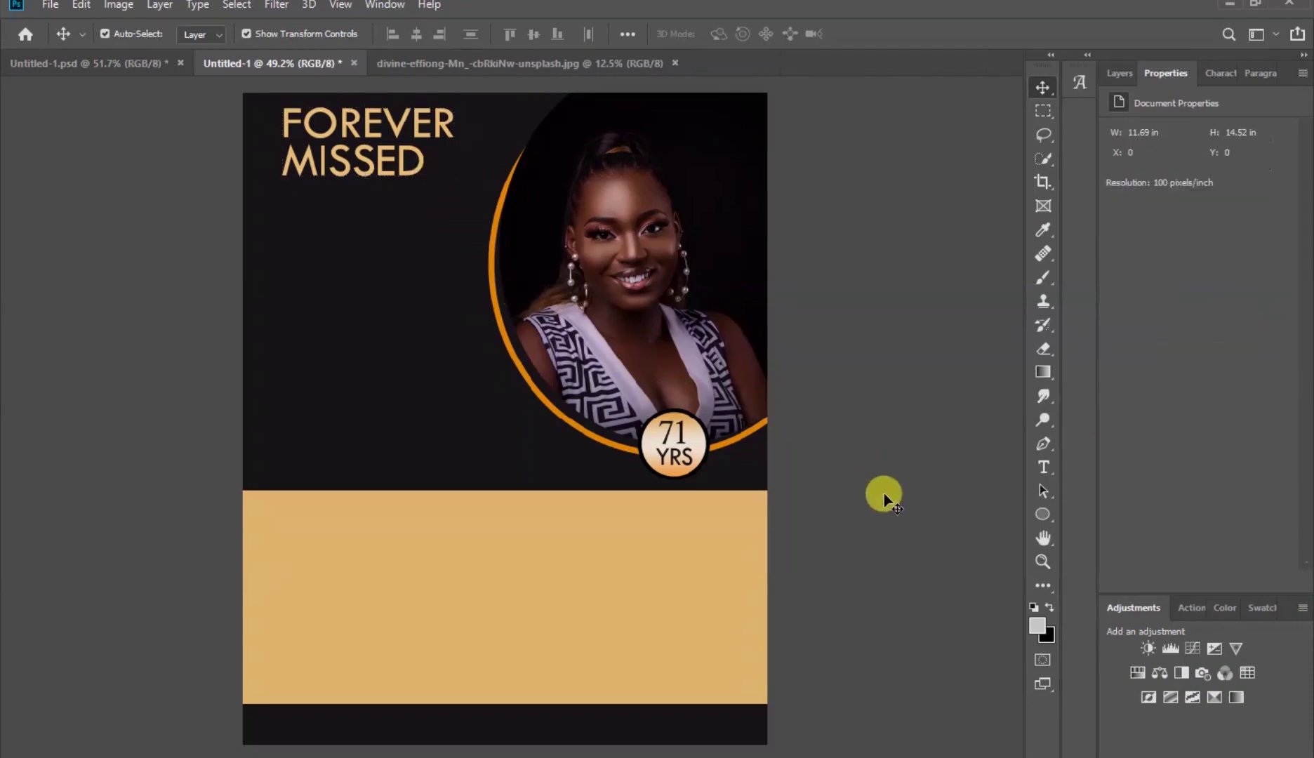
# - Paste the copied Lorem ipsum paragraph as white 16 pt Tw Cen MT text below the "FOREVER MISSED" heading
pyautogui.click(1044, 466)
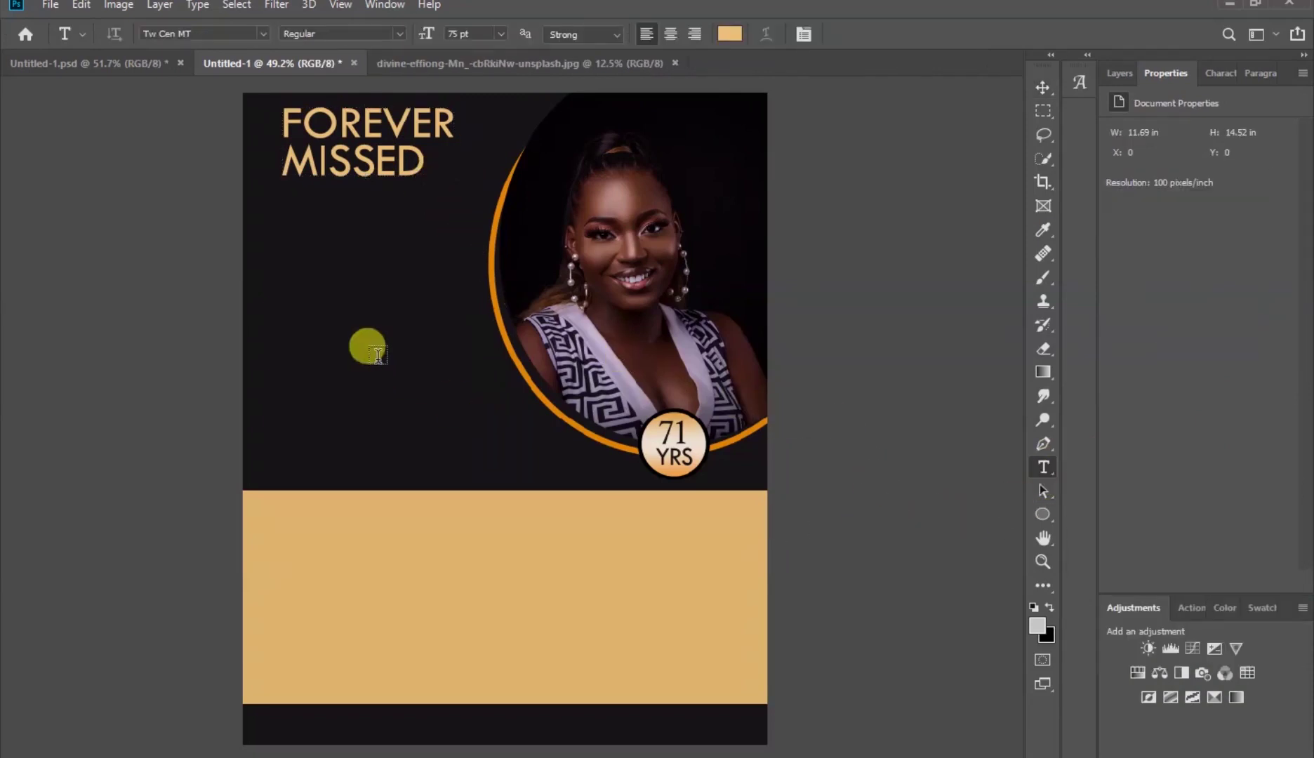
pyautogui.click(287, 216)
pyautogui.hotkey('ctrl', 'v')
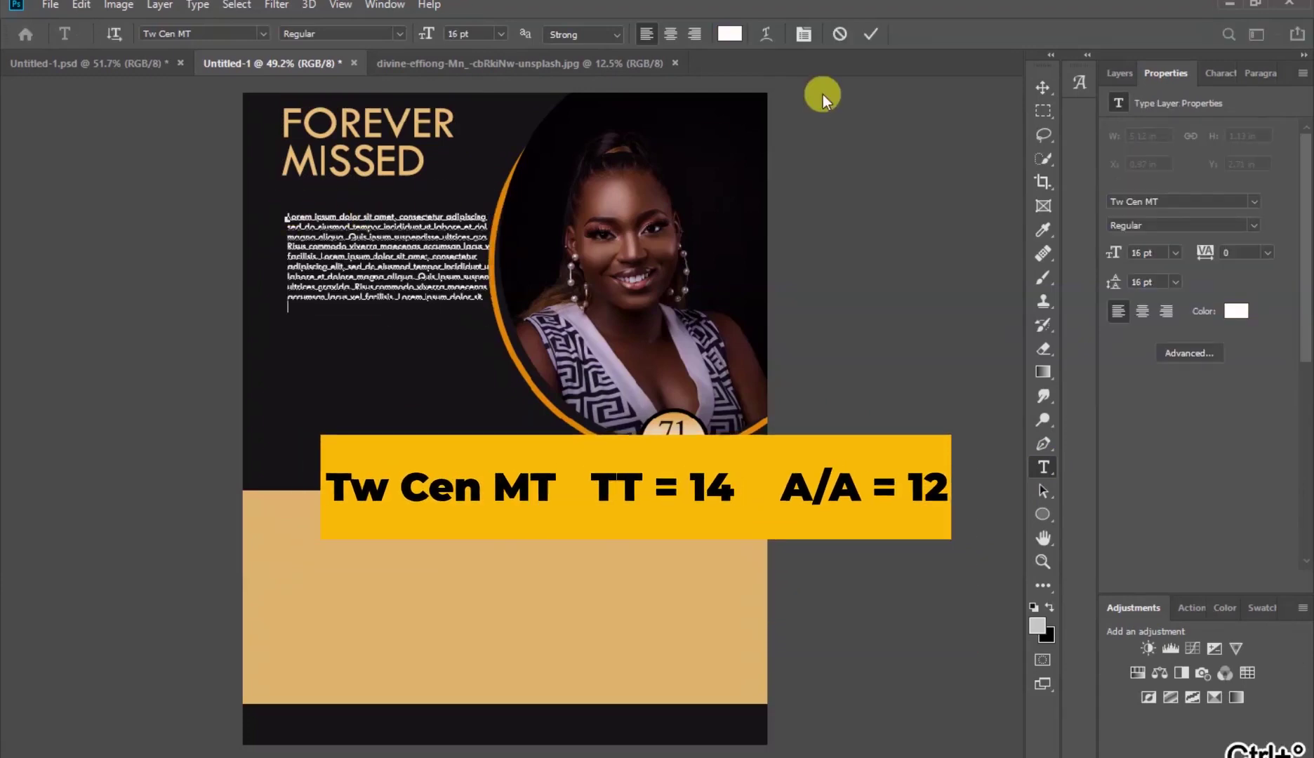
pyautogui.click(870, 33)
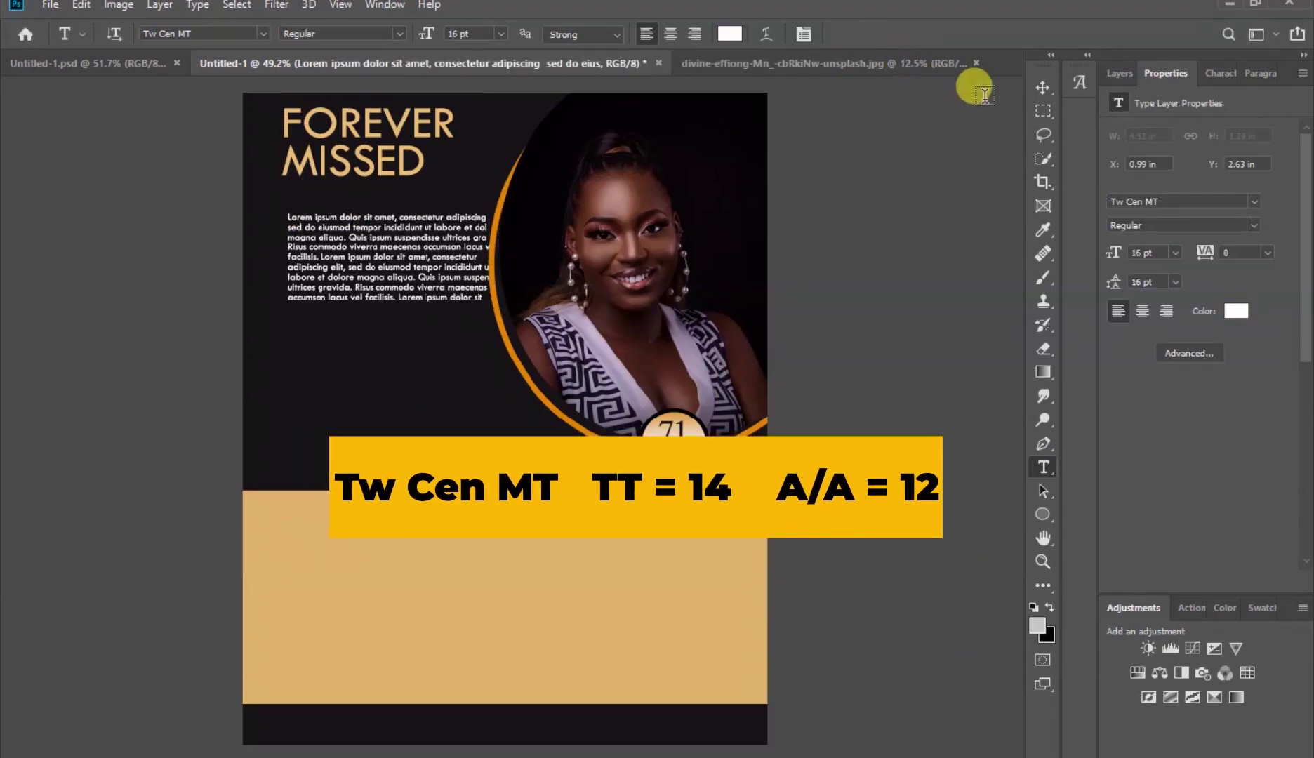
pyautogui.click(1043, 87)
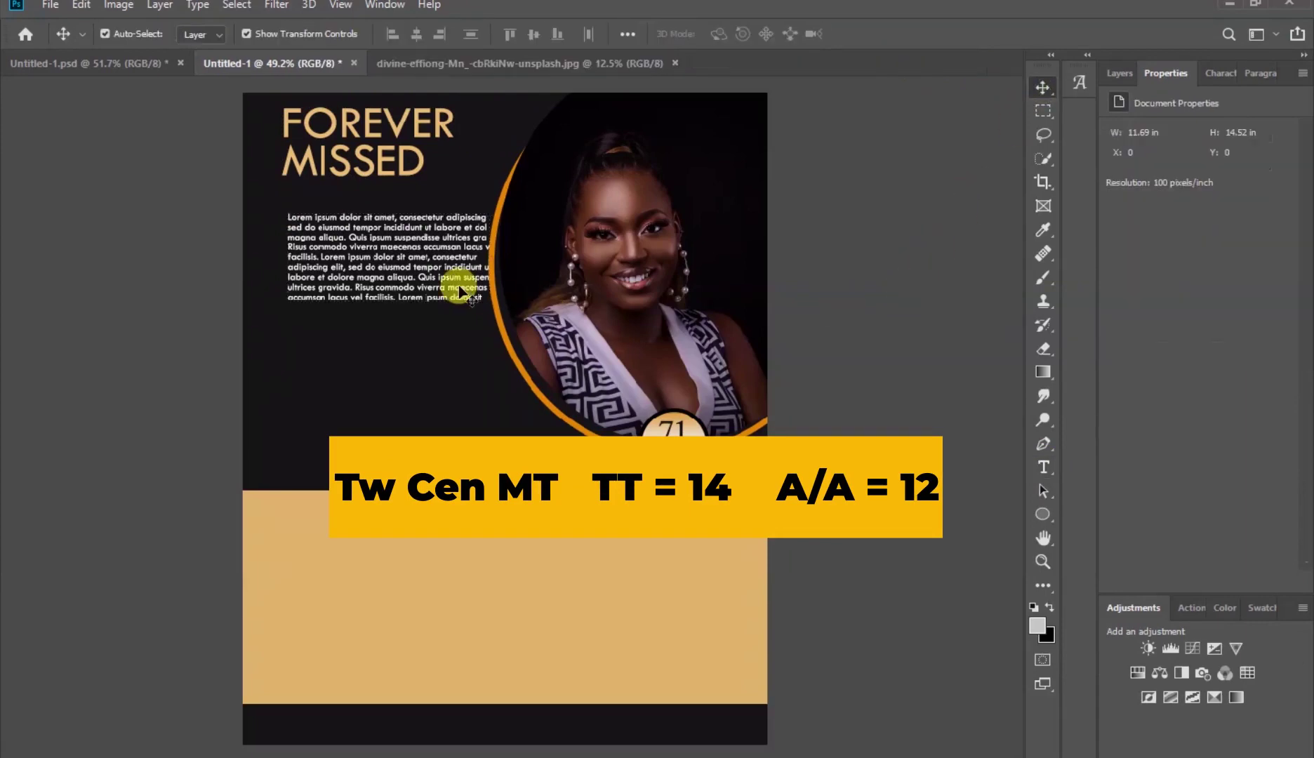
# - Move the Lorem ipsum paragraph up close beneath the heading and shift the heading left to X 0.62 in
pyautogui.moveTo(393, 258); pyautogui.dragTo(374, 230)
pyautogui.click(375, 124)
pyautogui.moveTo(377, 130); pyautogui.dragTo(366, 131)
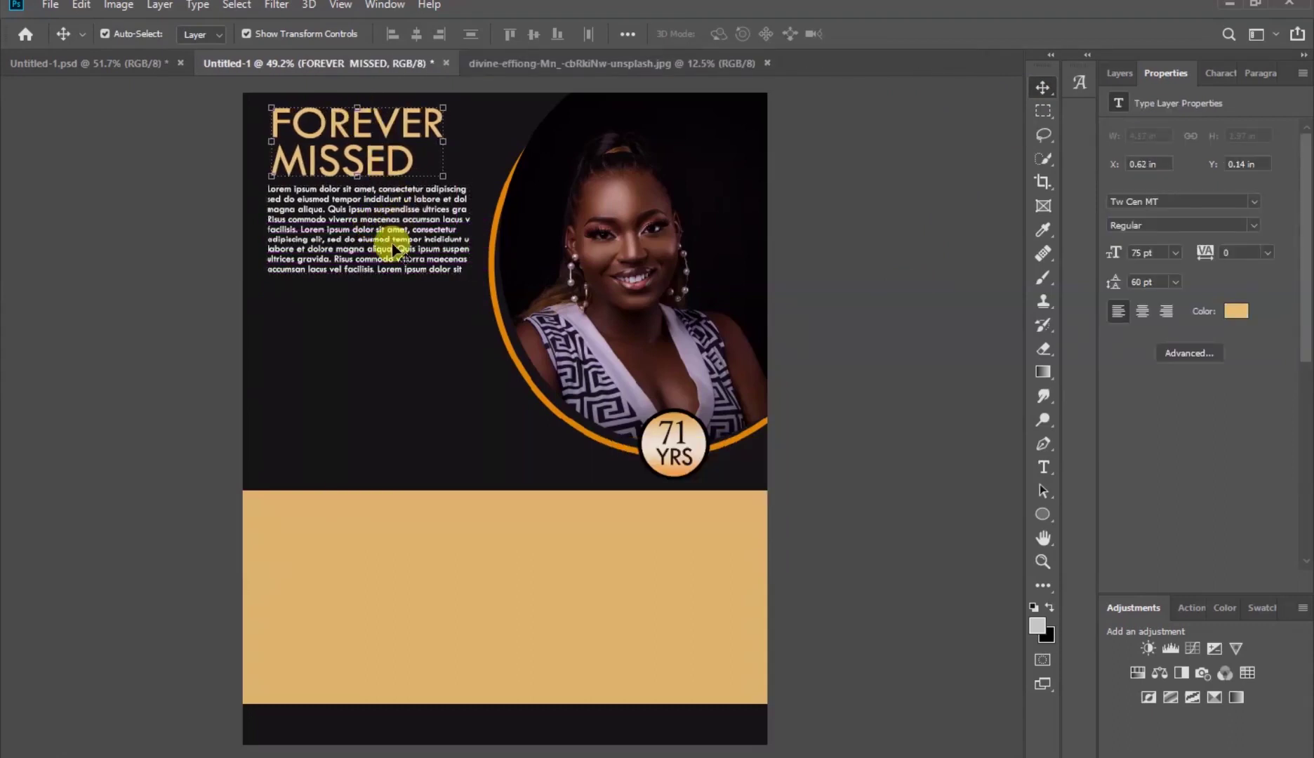
# - Shift the Lorem ipsum paragraph slightly so its left edge aligns with the "FOREVER MISSED" heading
pyautogui.moveTo(383, 247); pyautogui.dragTo(382, 249)
pyautogui.click(436, 391)
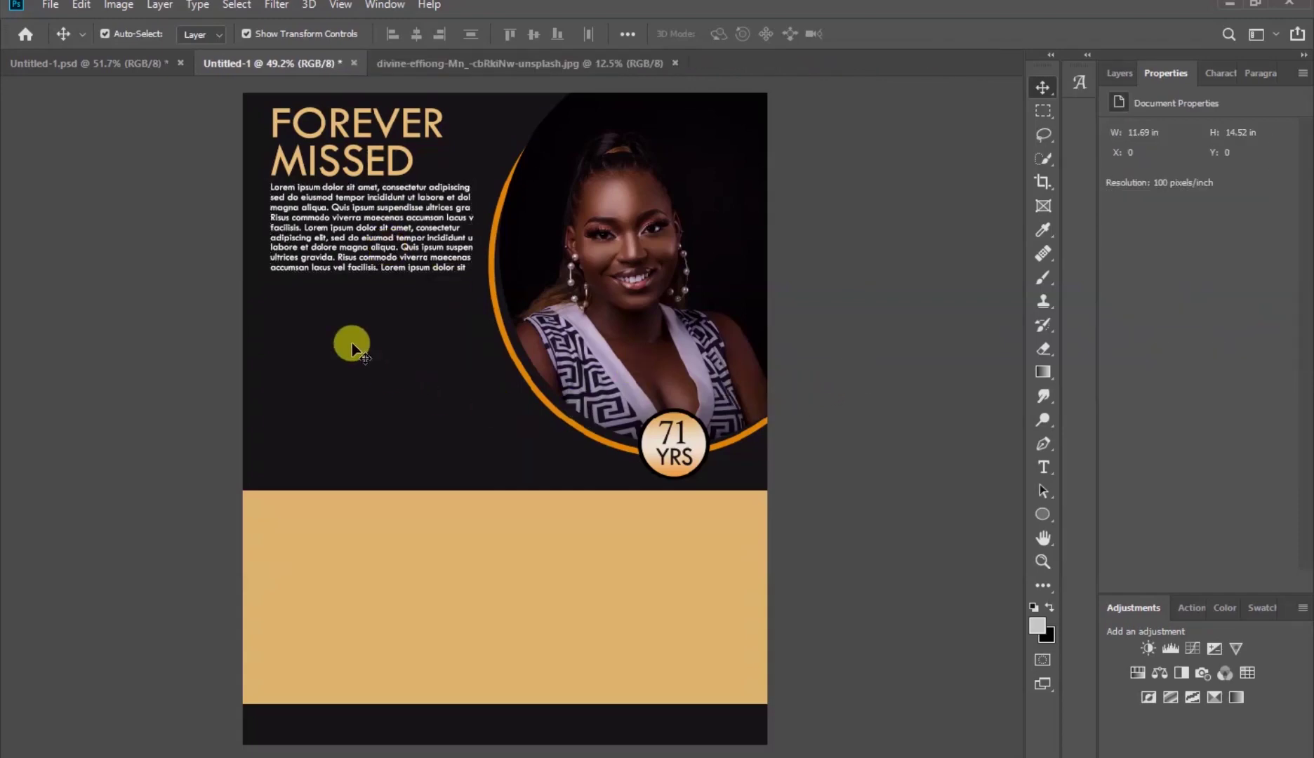
# - Add the deceased's full name in capitals on three lines below the paragraph, in white 16 pt Tw Cen MT
pyautogui.click(1042, 468)
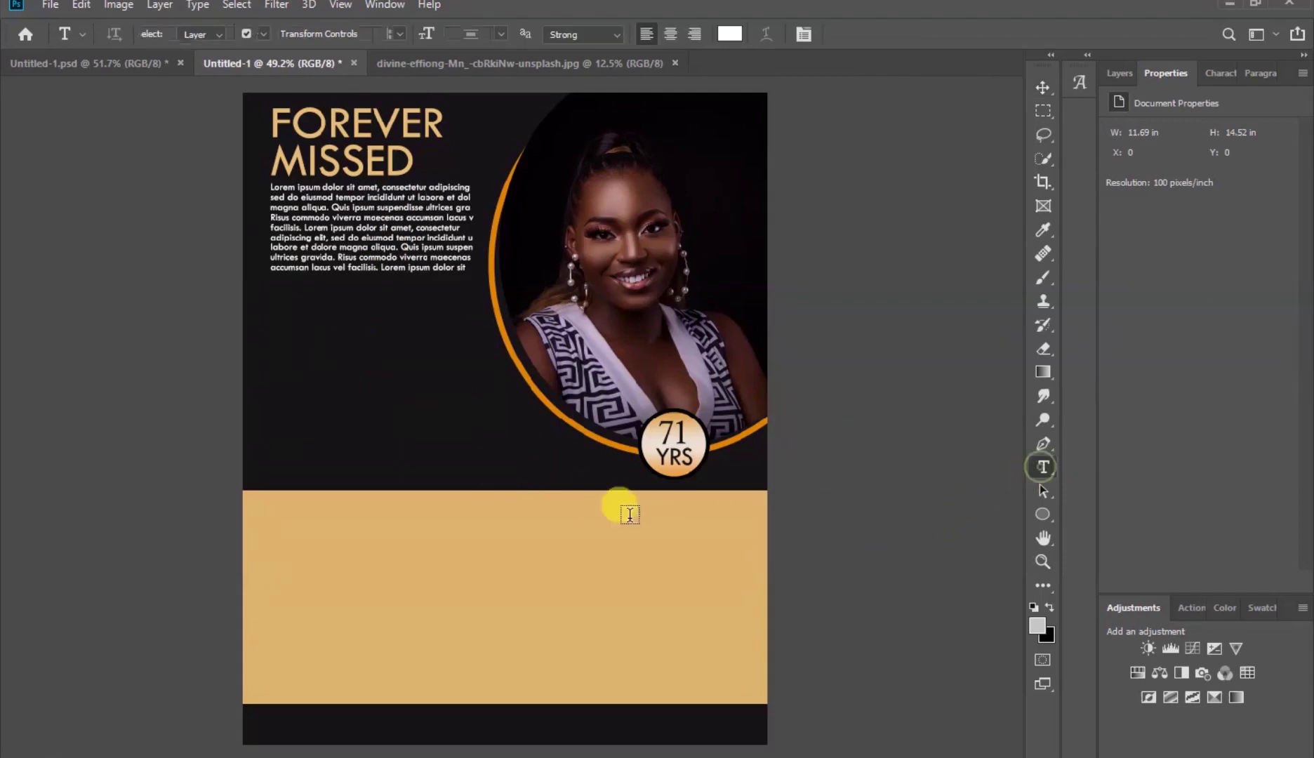
pyautogui.click(295, 330)
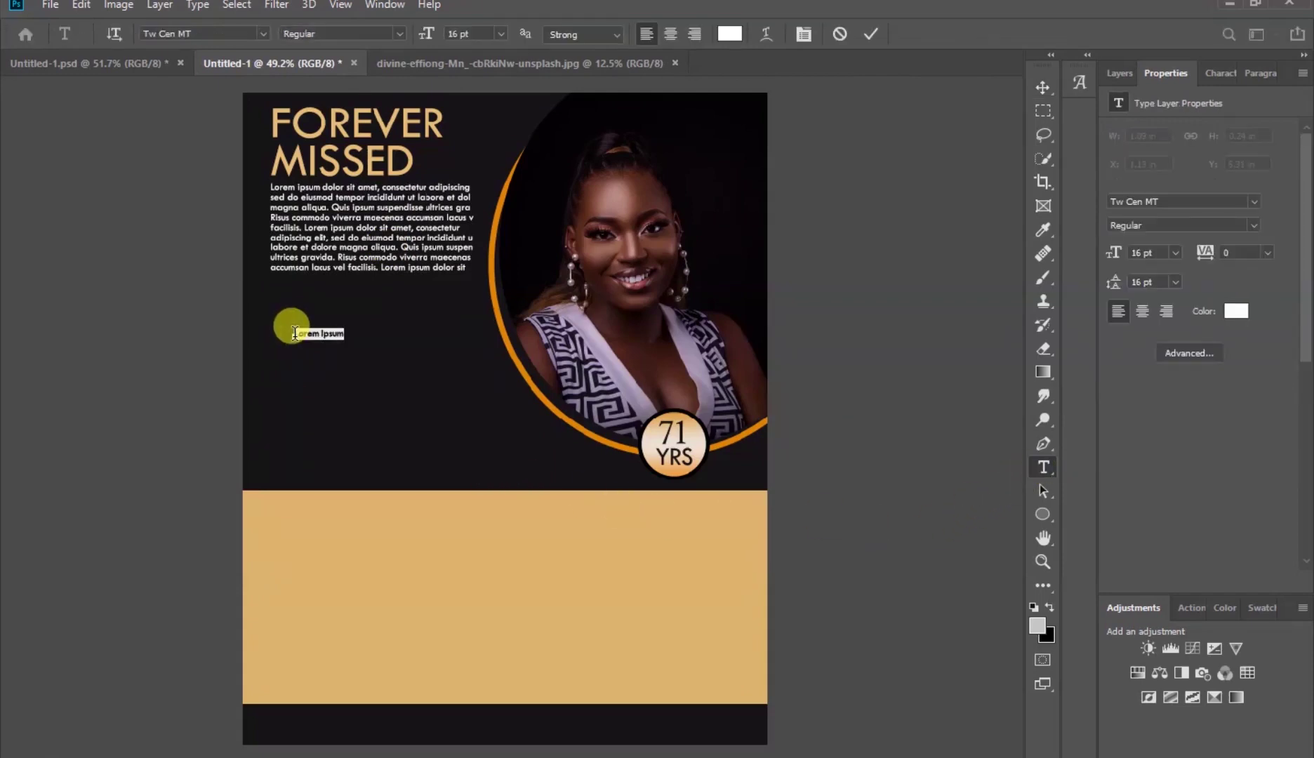
pyautogui.press('BackSpace')
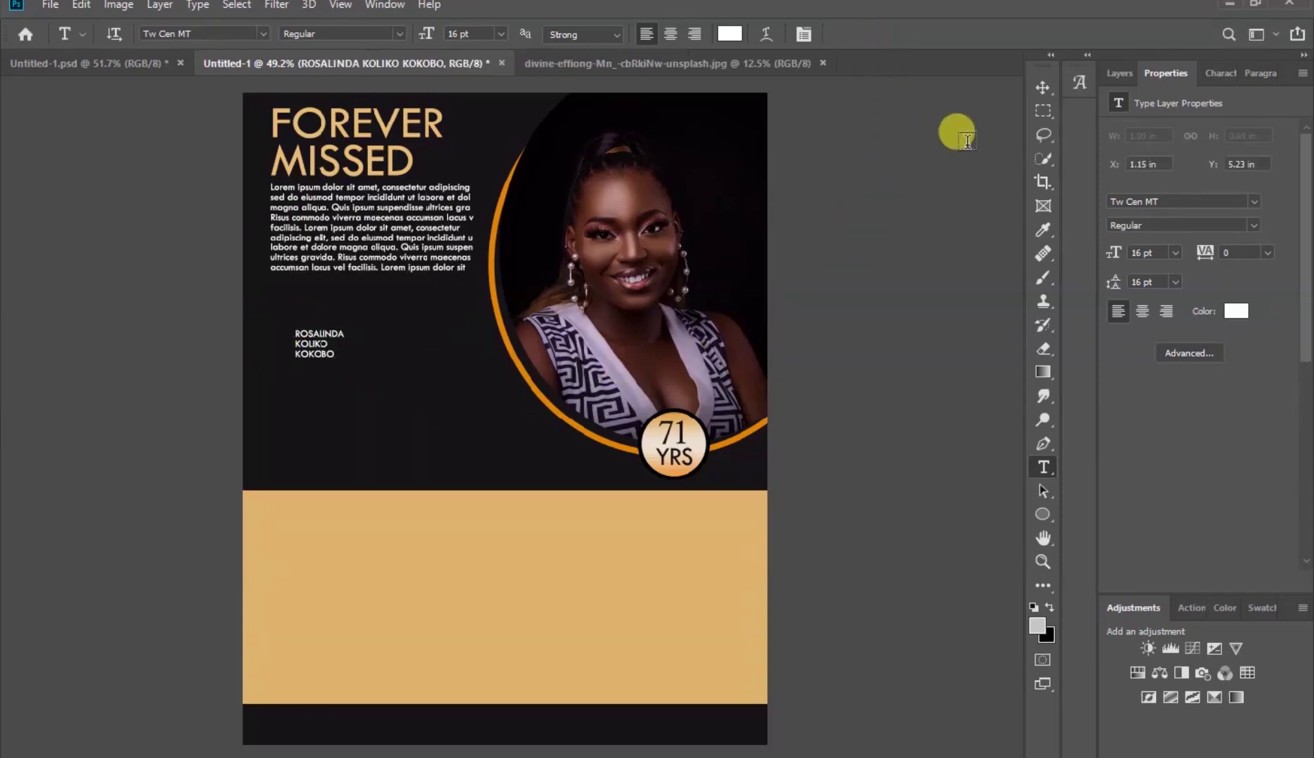
# - Move the three-line name beneath the paragraph at X 0.64 in, Y 4.19 in and scale it proportionally to 349.94%
pyautogui.click(1043, 87)
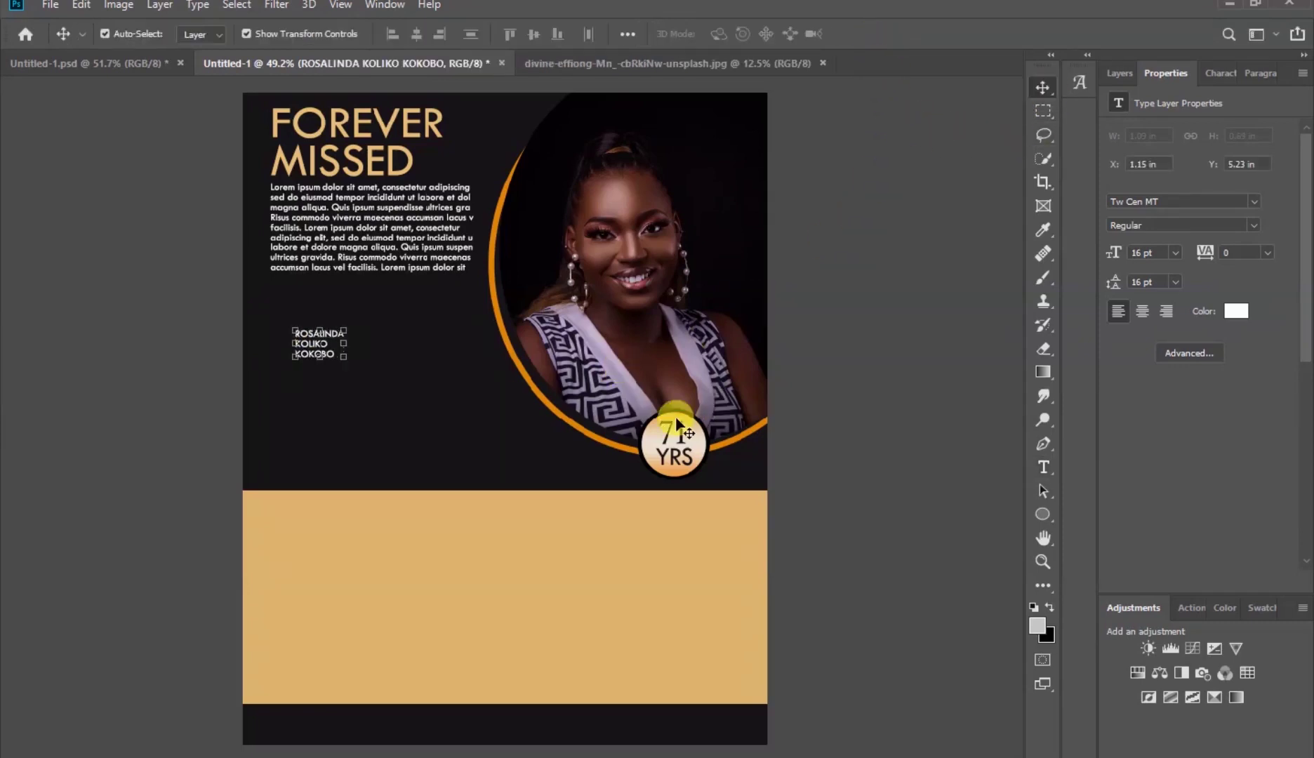
pyautogui.moveTo(315, 350); pyautogui.dragTo(443, 336)
pyautogui.click(322, 321)
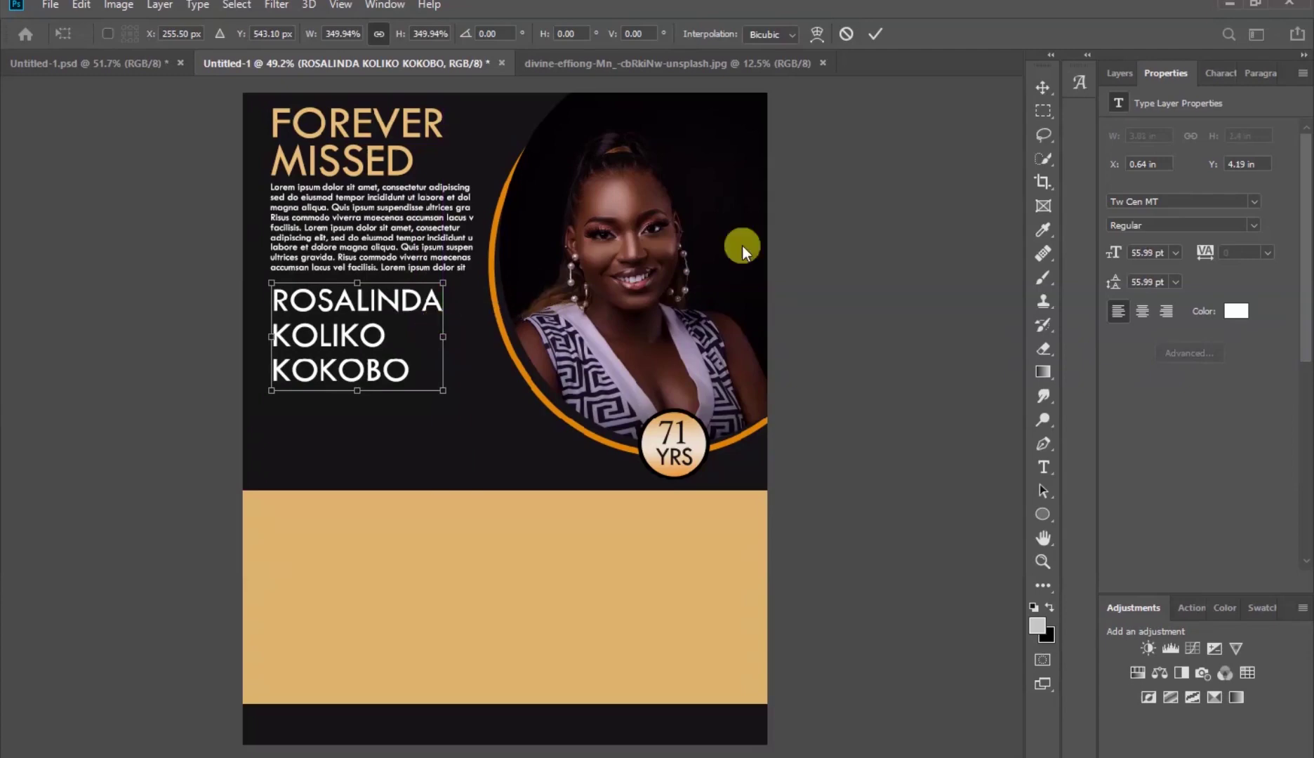
pyautogui.click(875, 33)
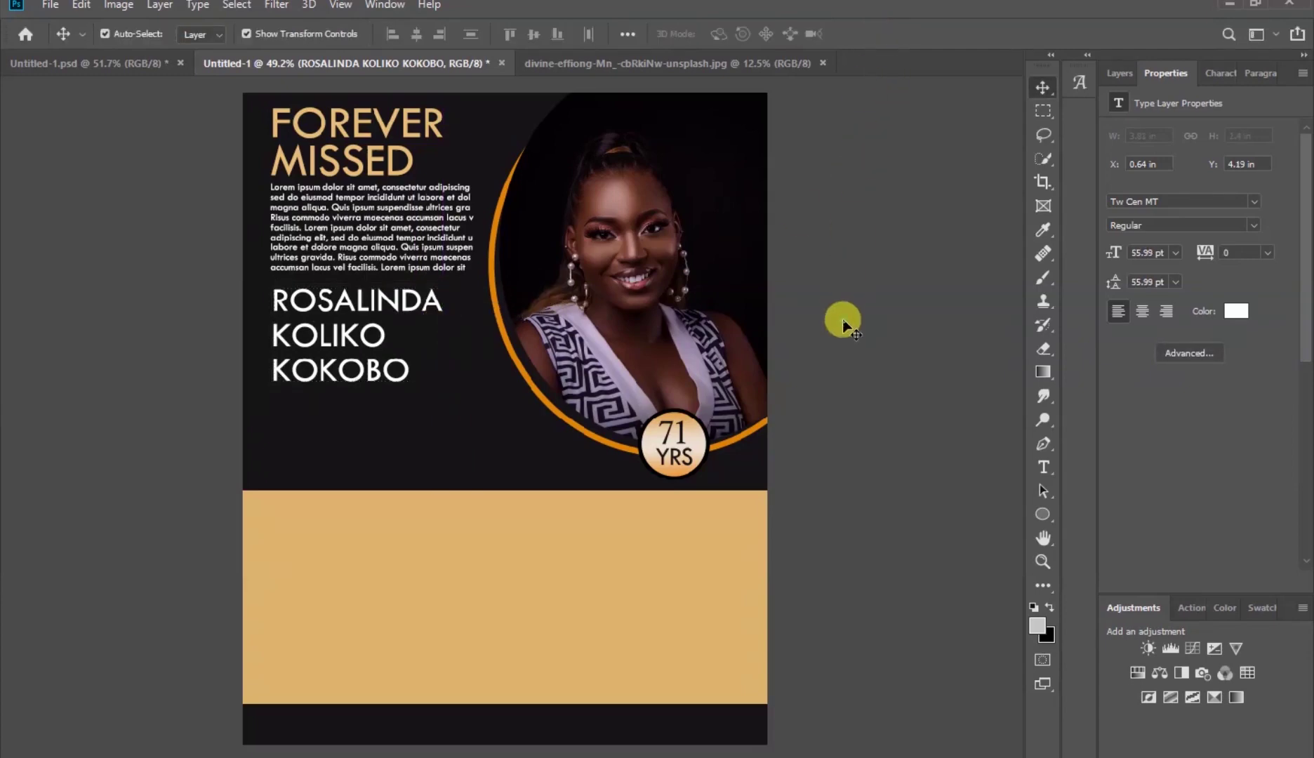
pyautogui.click(842, 318)
# - Set the name's middle line to 83.99 pt and its last line to 68.99 pt
pyautogui.click(301, 337)
pyautogui.doubleClick(300, 338)
pyautogui.moveTo(272, 298); pyautogui.dragTo(243, 316)
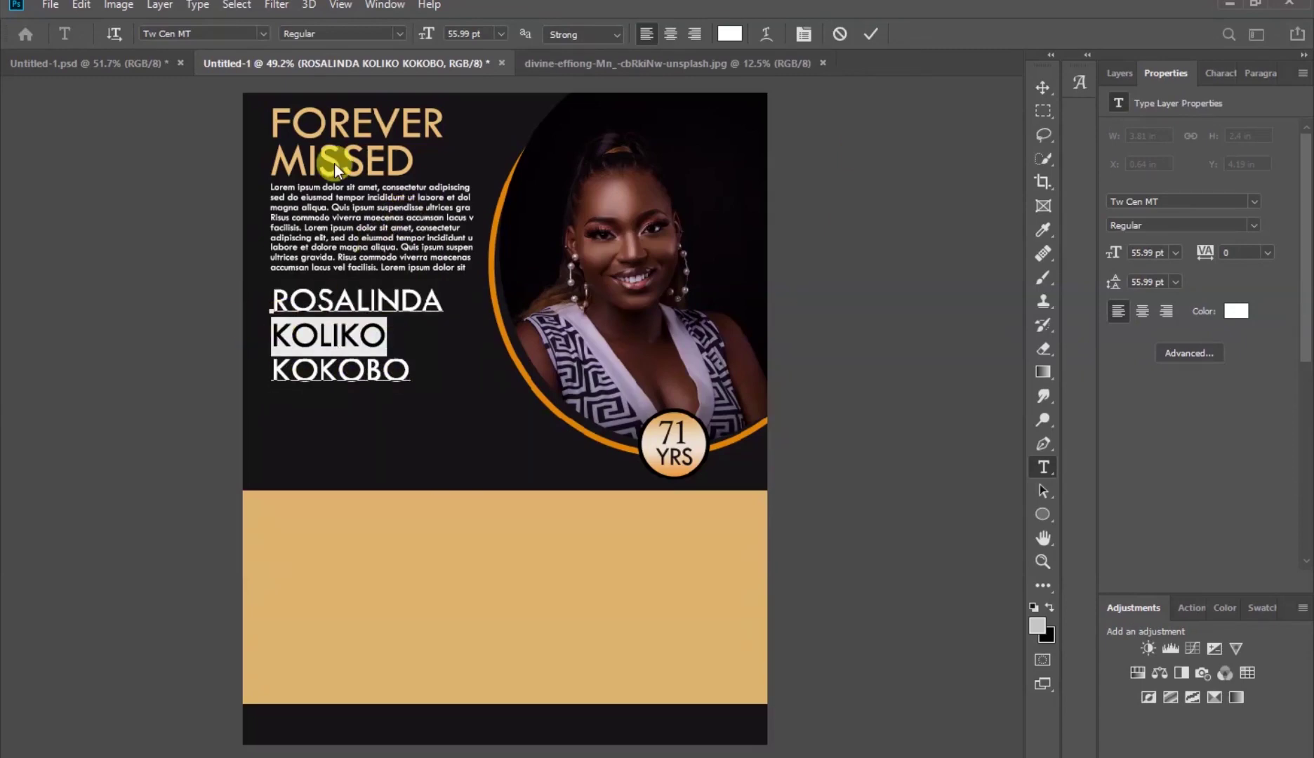
pyautogui.moveTo(427, 35); pyautogui.dragTo(454, 36)
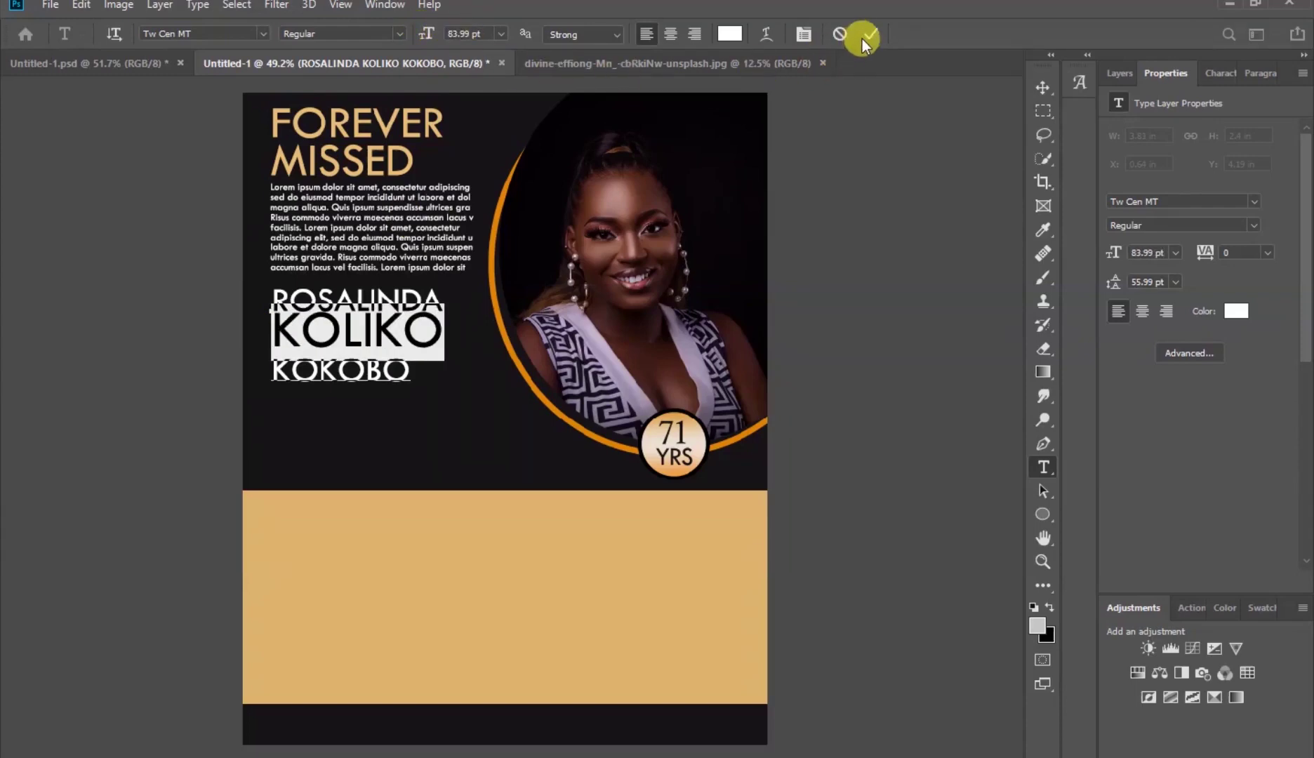
pyautogui.moveTo(413, 370); pyautogui.dragTo(251, 368)
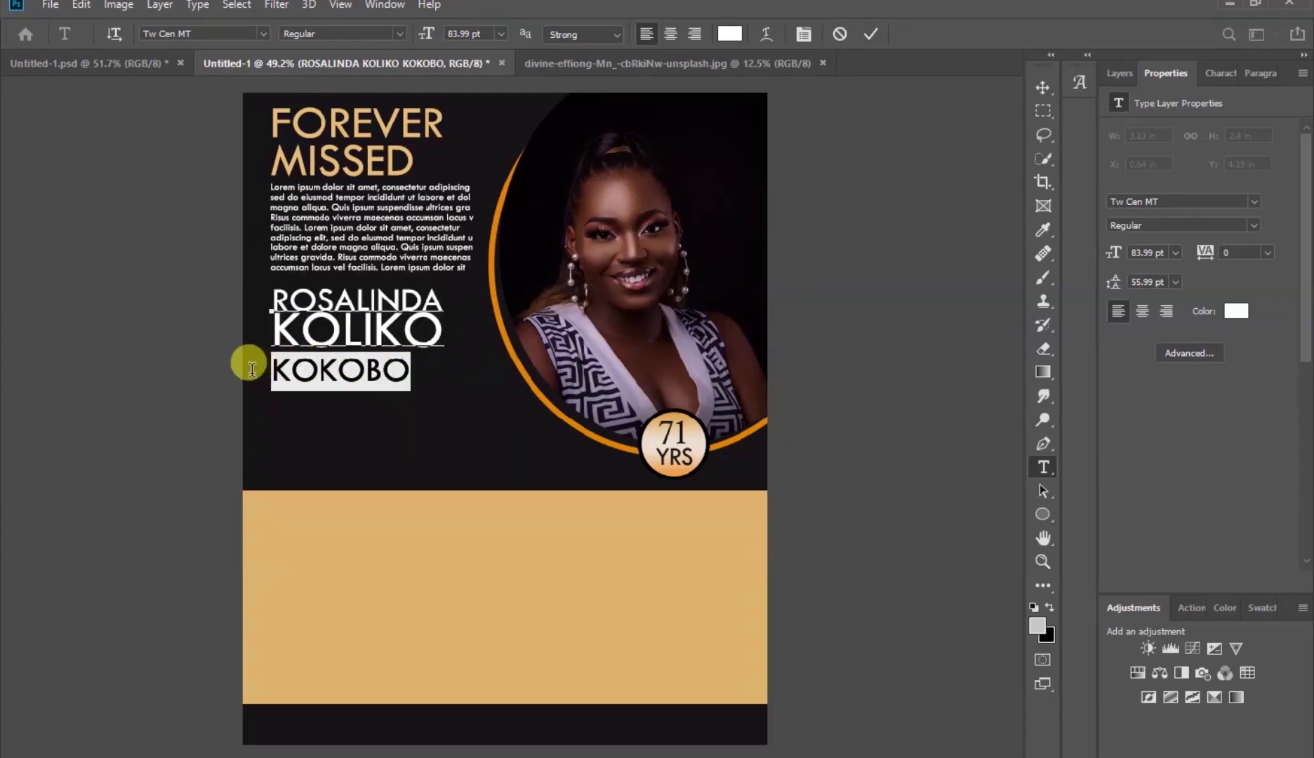
pyautogui.moveTo(429, 38); pyautogui.dragTo(441, 38)
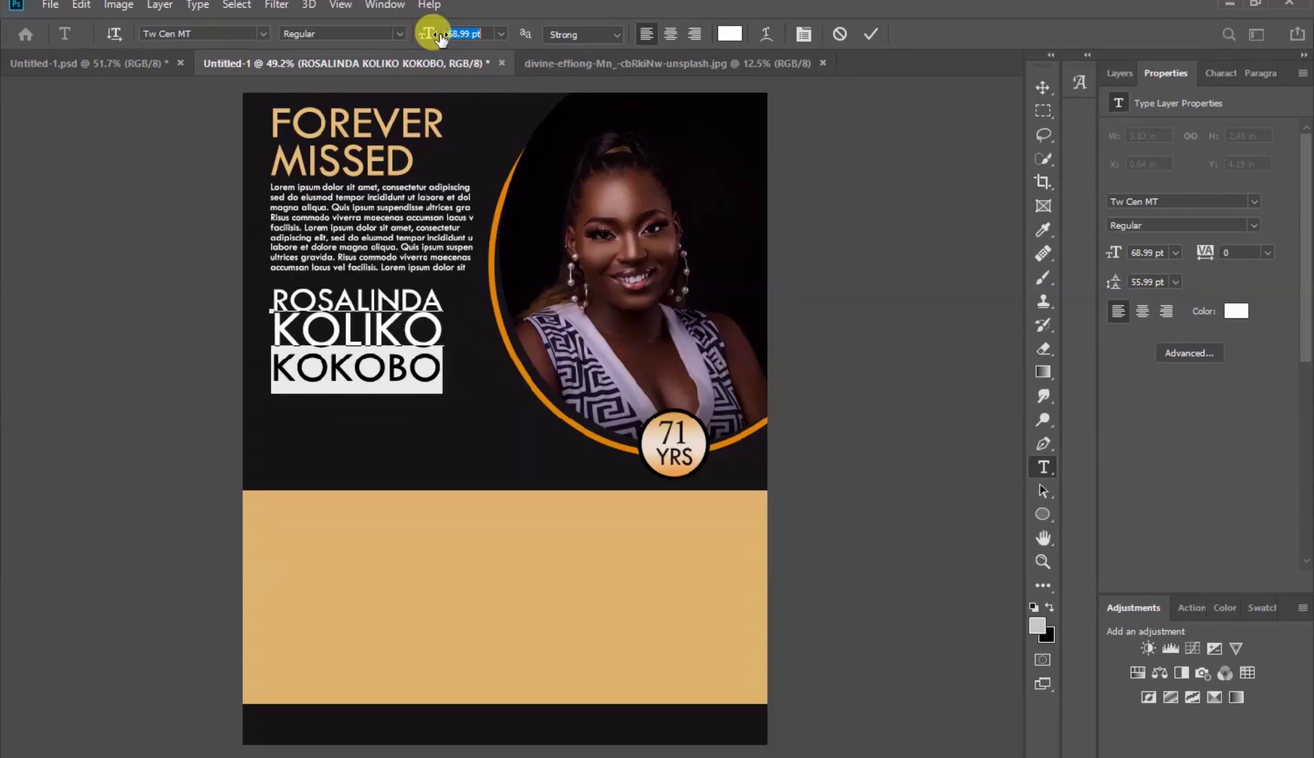
pyautogui.click(874, 37)
pyautogui.press('v')
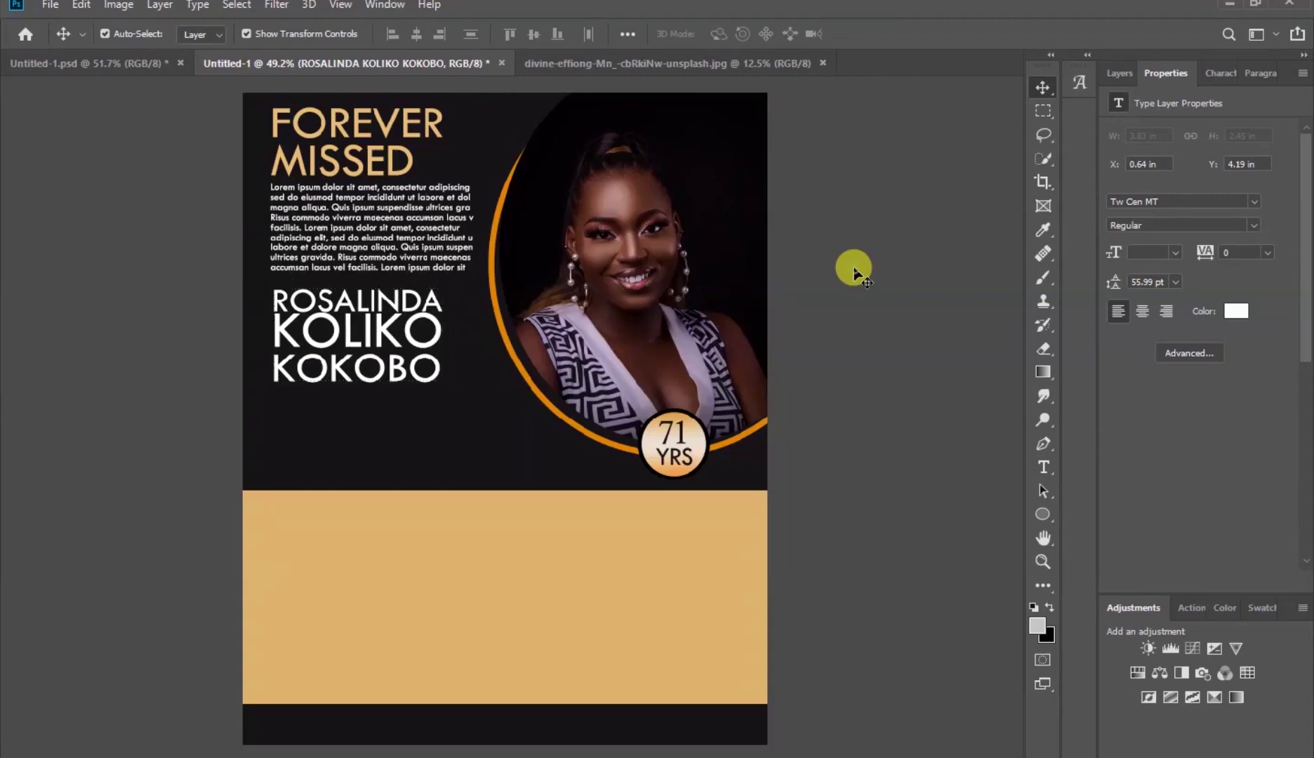
# - Set the leading of the whole three-line name to 61.99 pt
pyautogui.click(367, 326)
pyautogui.click(367, 327)
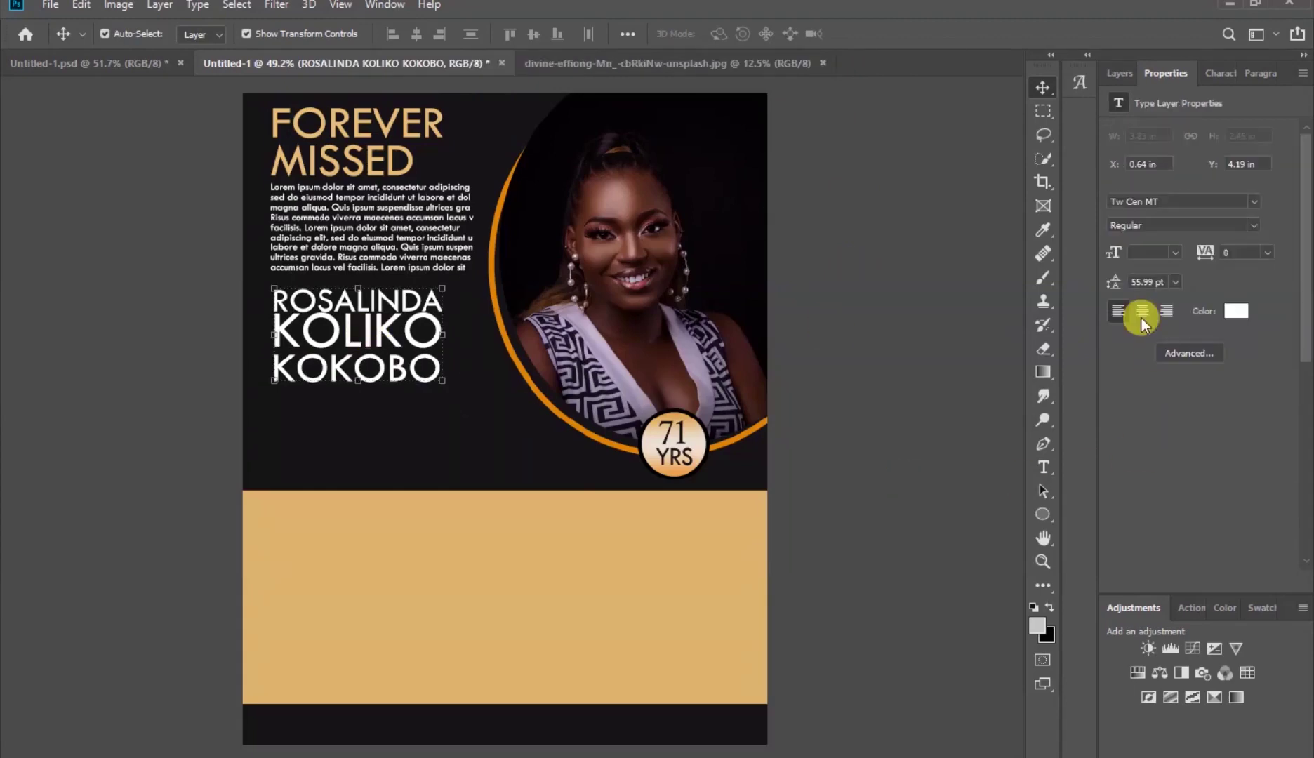
pyautogui.moveTo(1117, 287); pyautogui.dragTo(1121, 290)
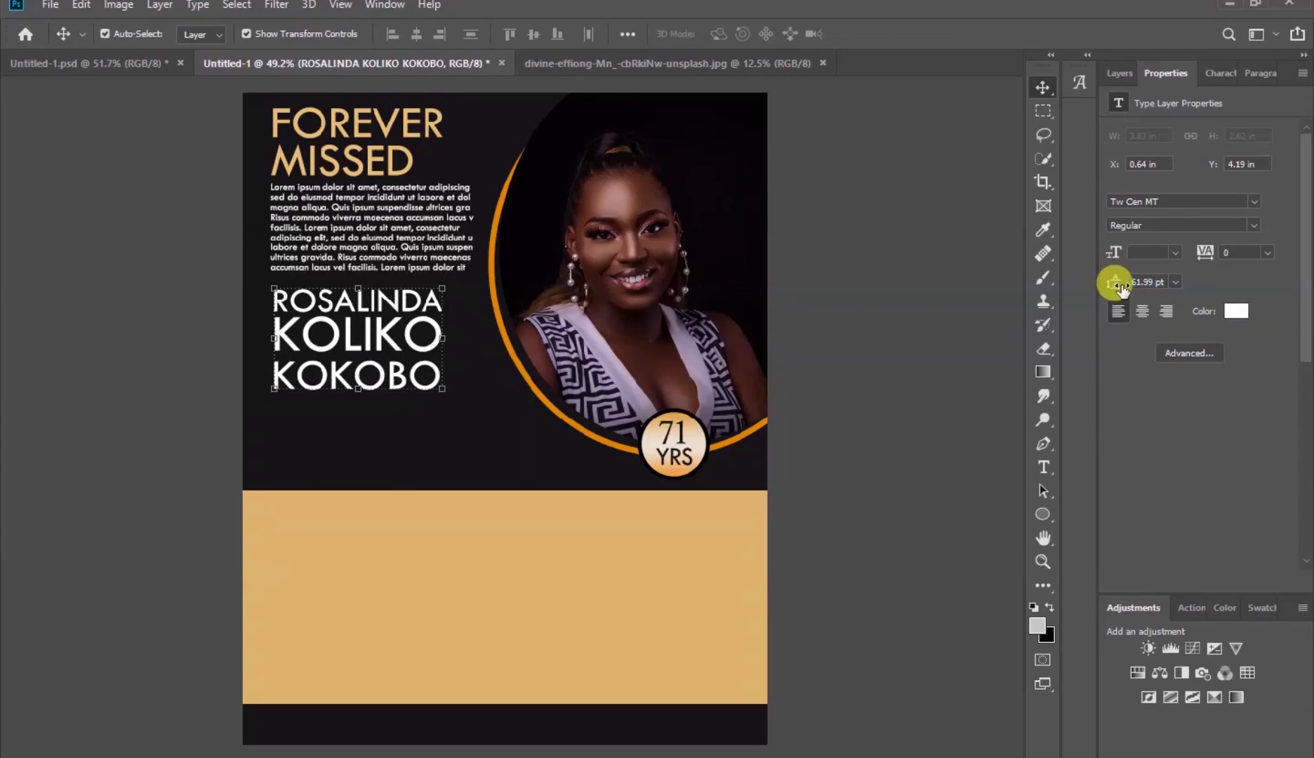
# - Apply a linear orange-white-orange Gradient Overlay at -90° angle, 100% opacity and 100% scale to the name text
pyautogui.click(1119, 74)
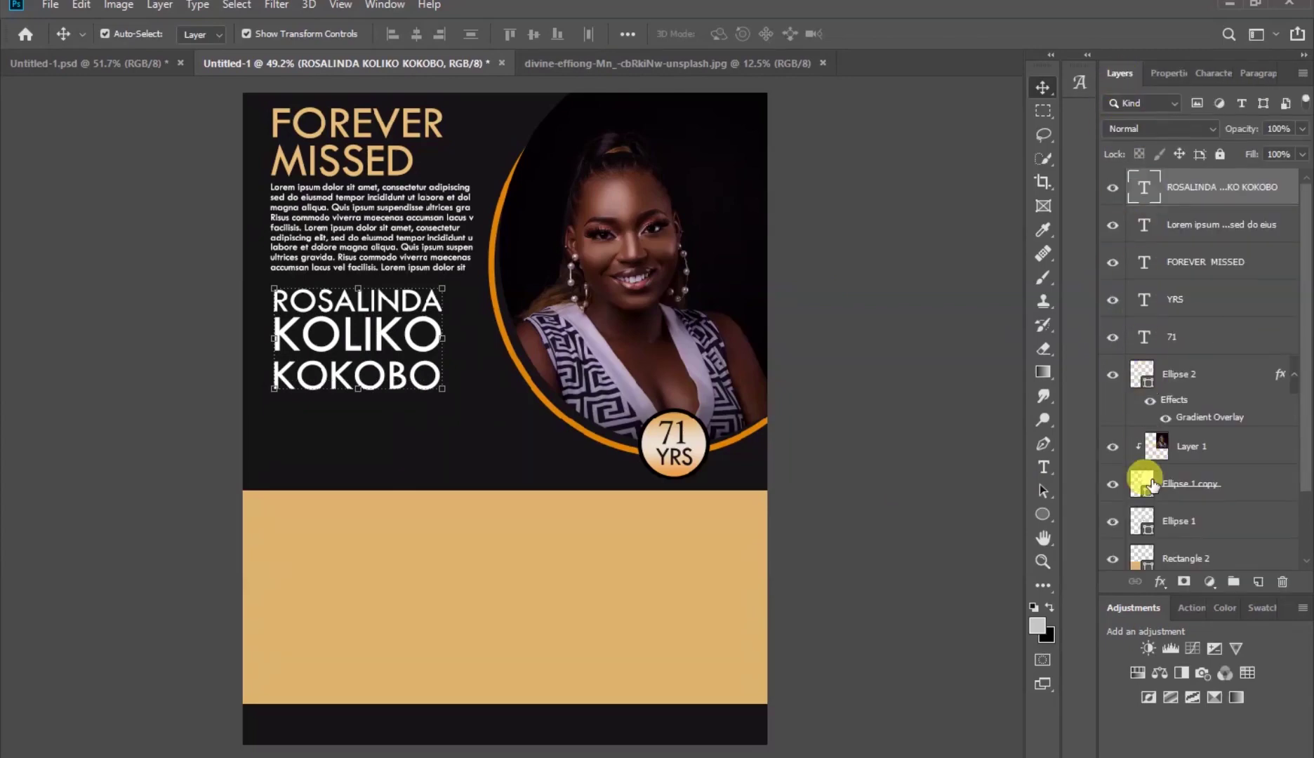
pyautogui.click(1157, 581)
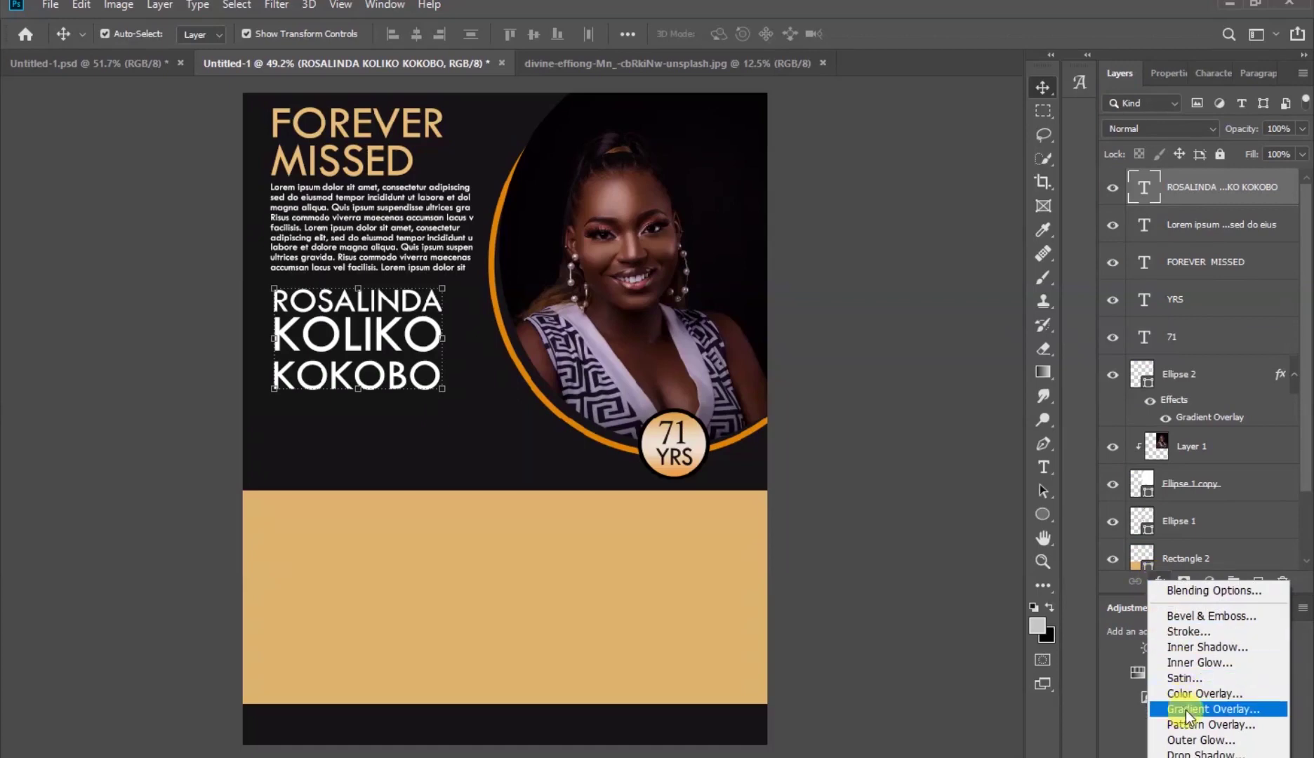
pyautogui.click(1264, 707)
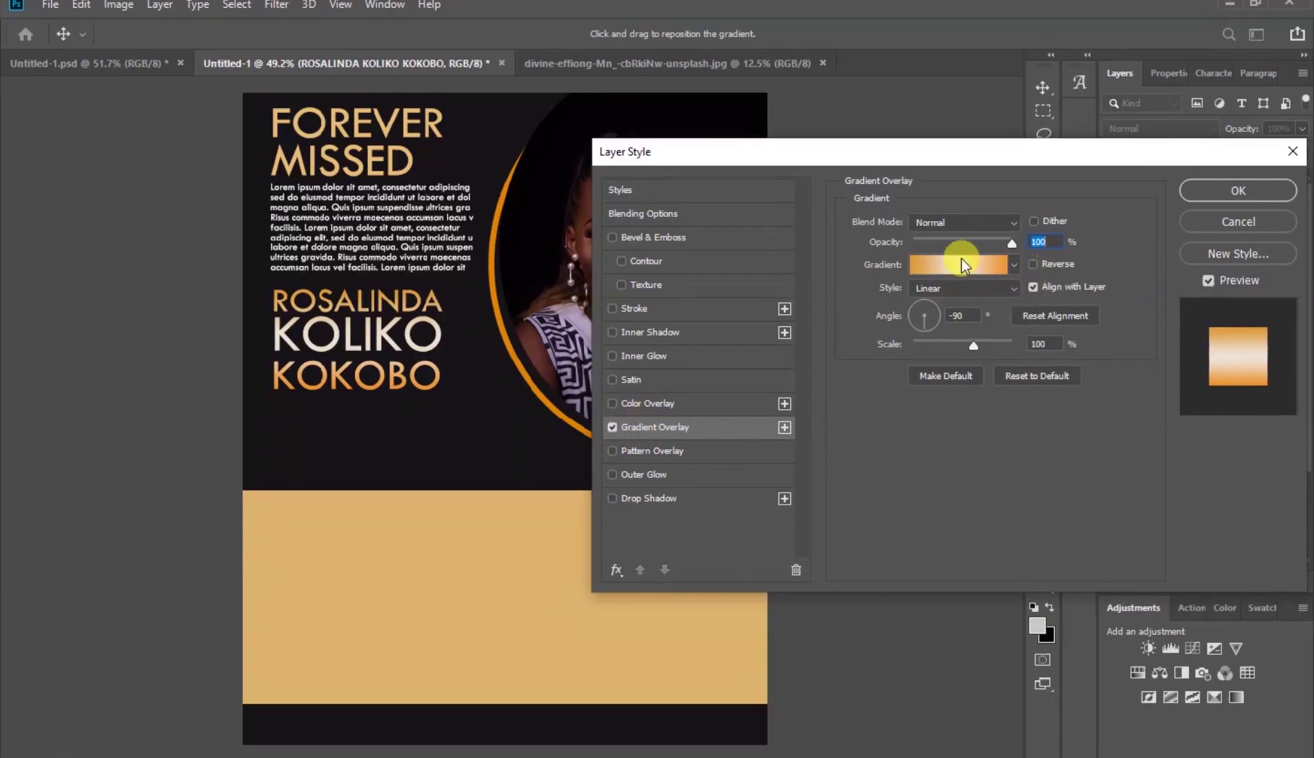
pyautogui.click(1246, 192)
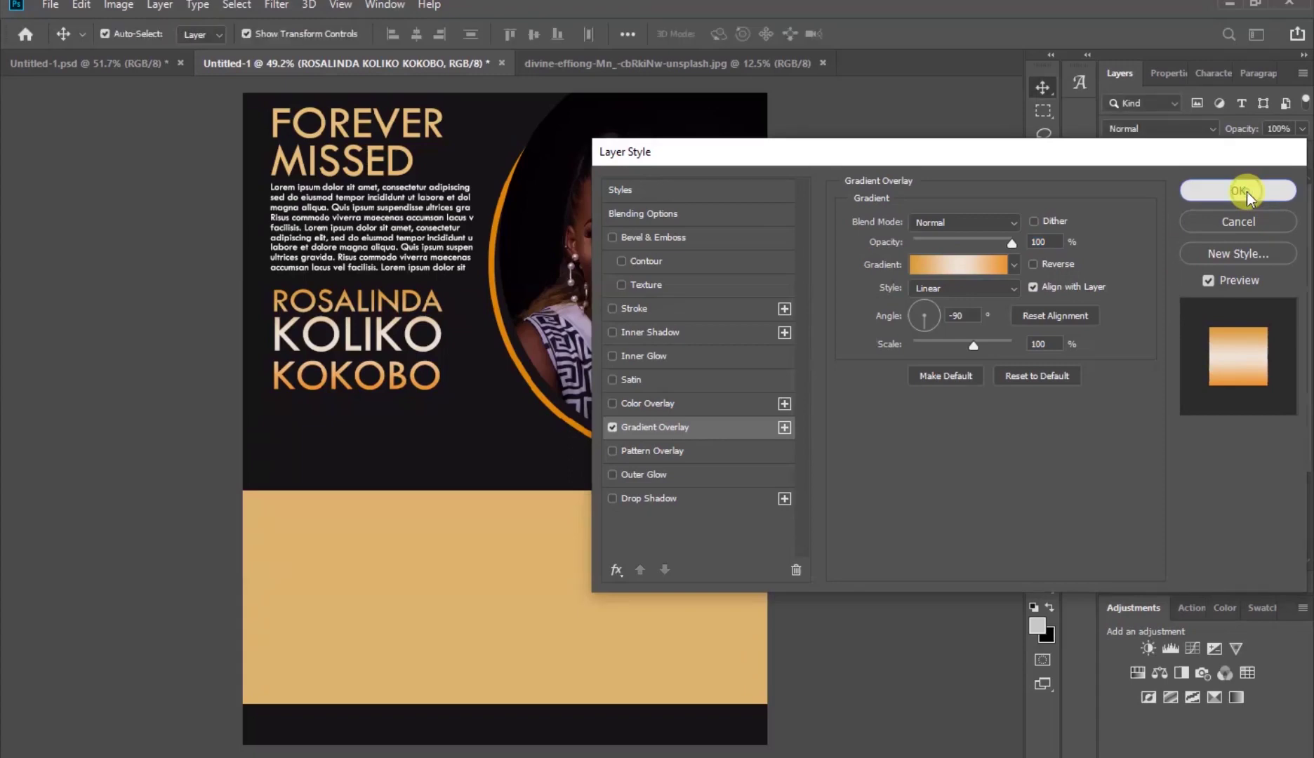
pyautogui.click(905, 344)
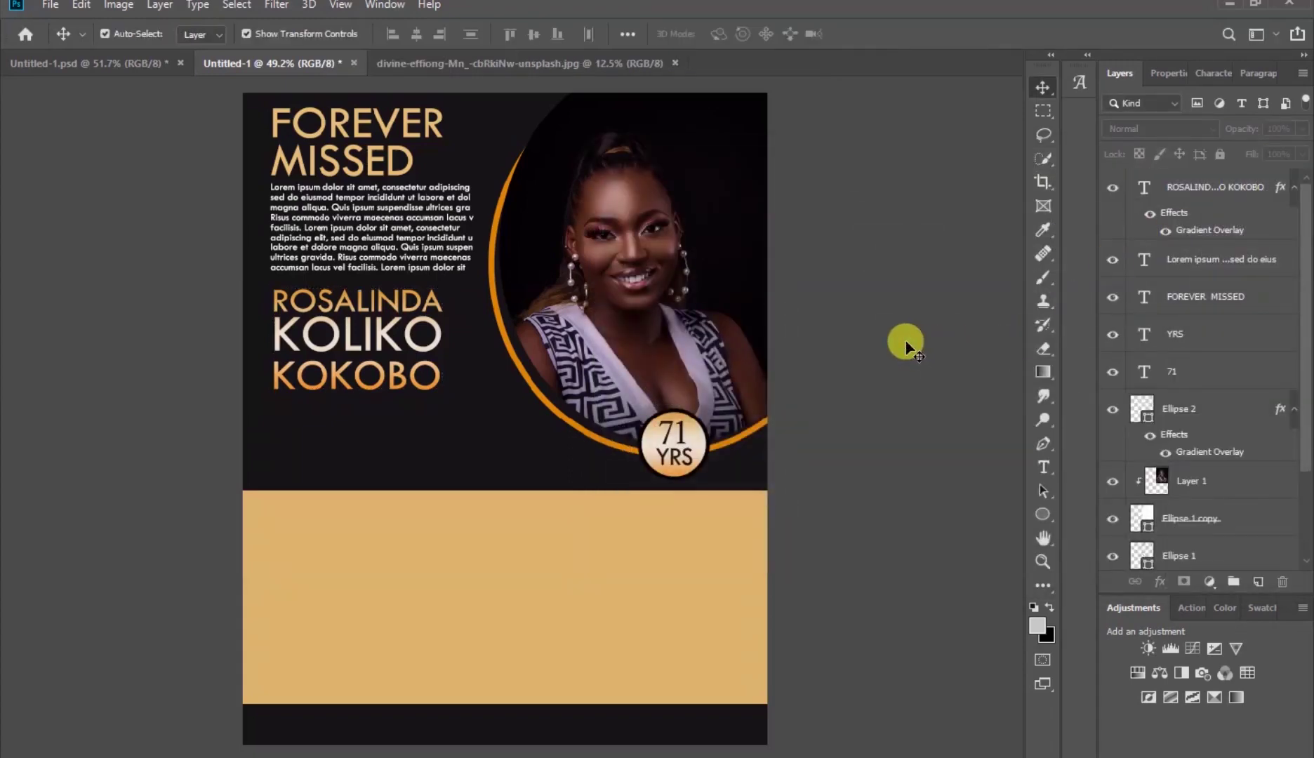
# - Set the leading of the name's last line to 54.99 pt
pyautogui.click(363, 356)
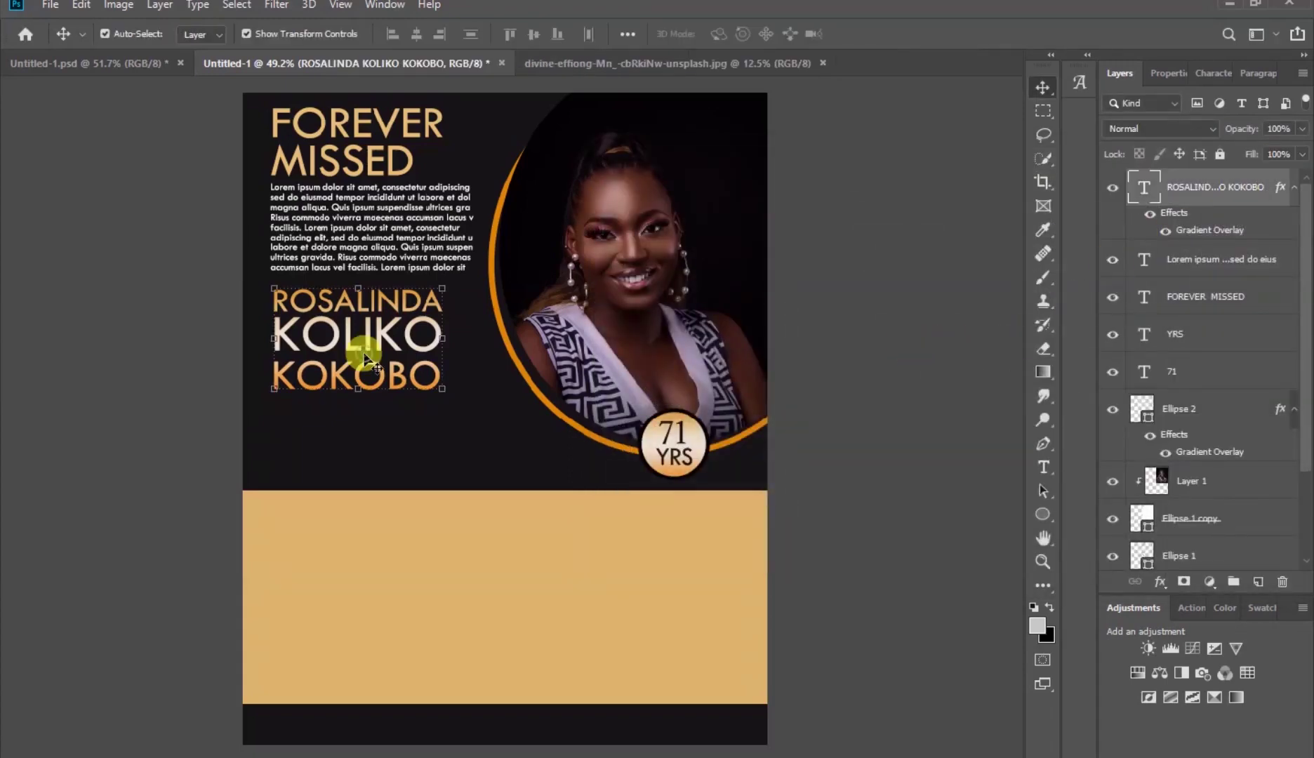
pyautogui.doubleClick(273, 373)
pyautogui.moveTo(271, 372); pyautogui.dragTo(442, 376)
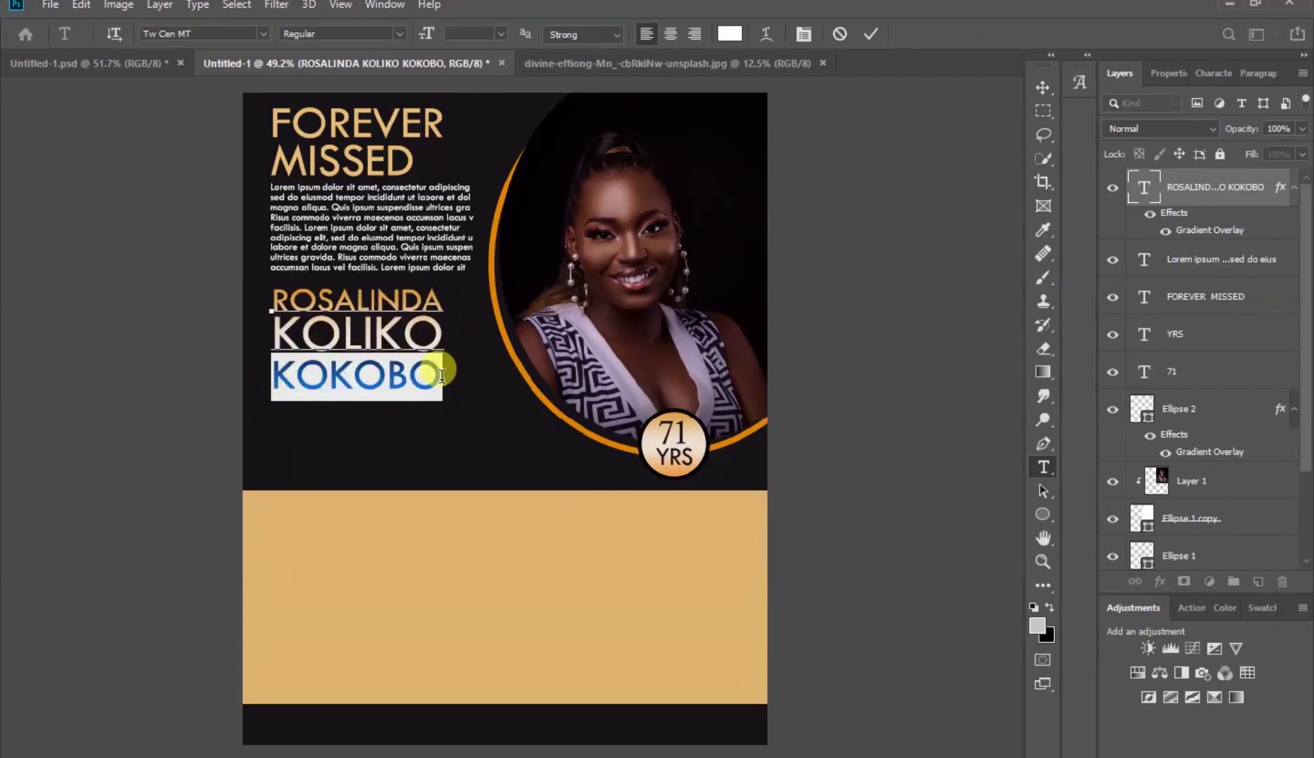
pyautogui.click(1160, 76)
pyautogui.moveTo(1113, 288); pyautogui.dragTo(1106, 289)
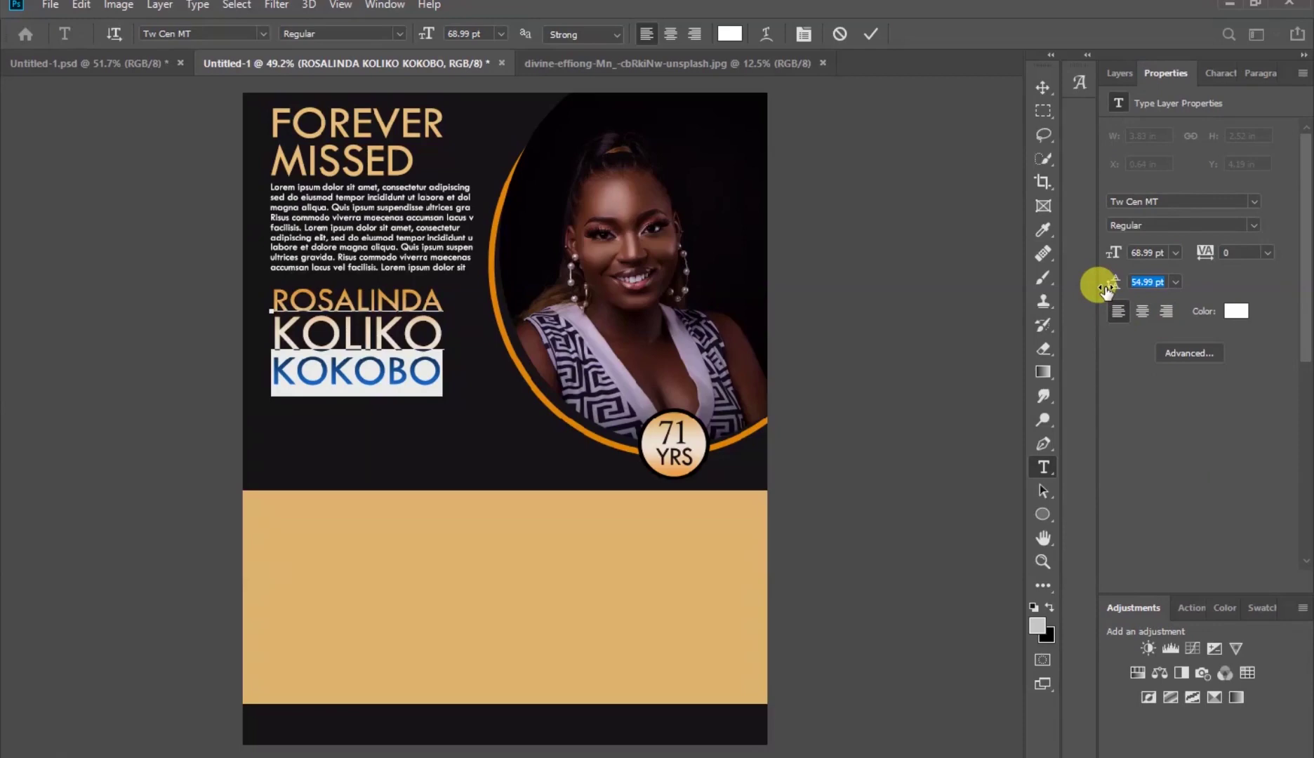
pyautogui.click(870, 34)
pyautogui.press('v')
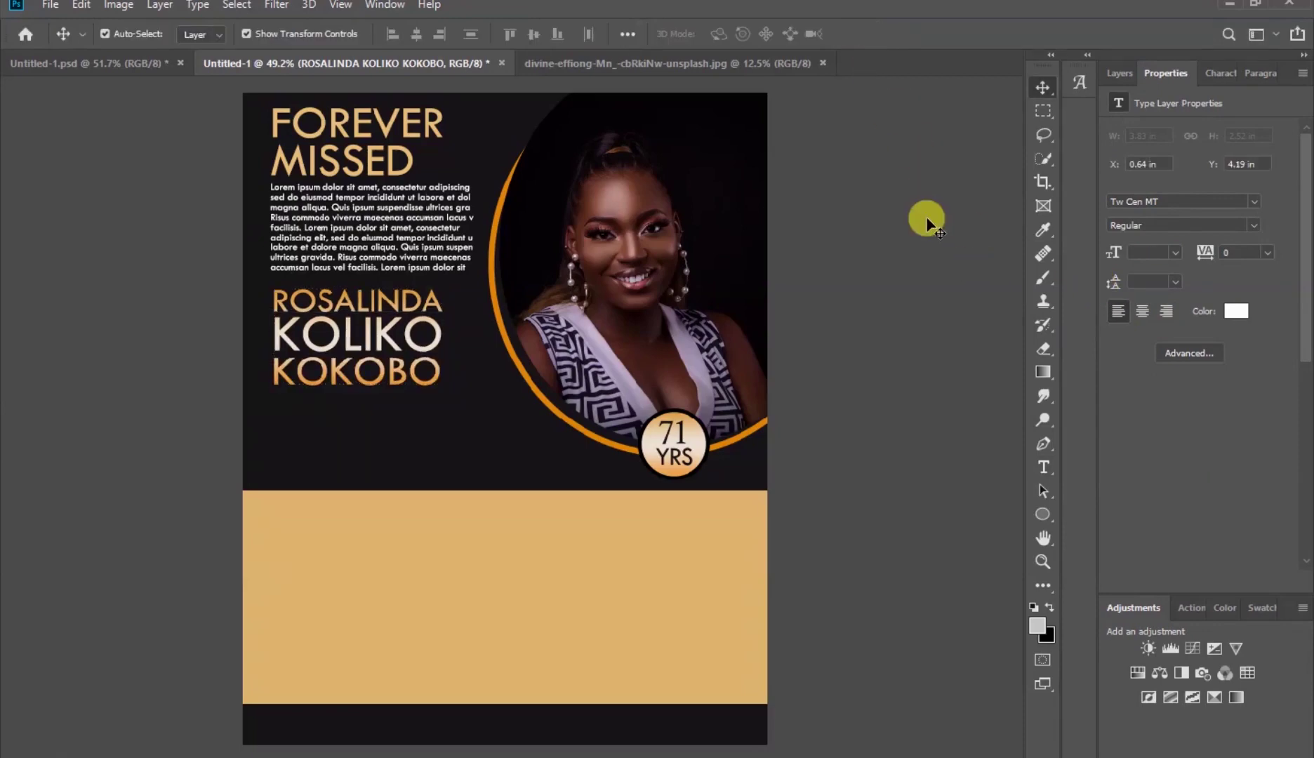
pyautogui.click(926, 223)
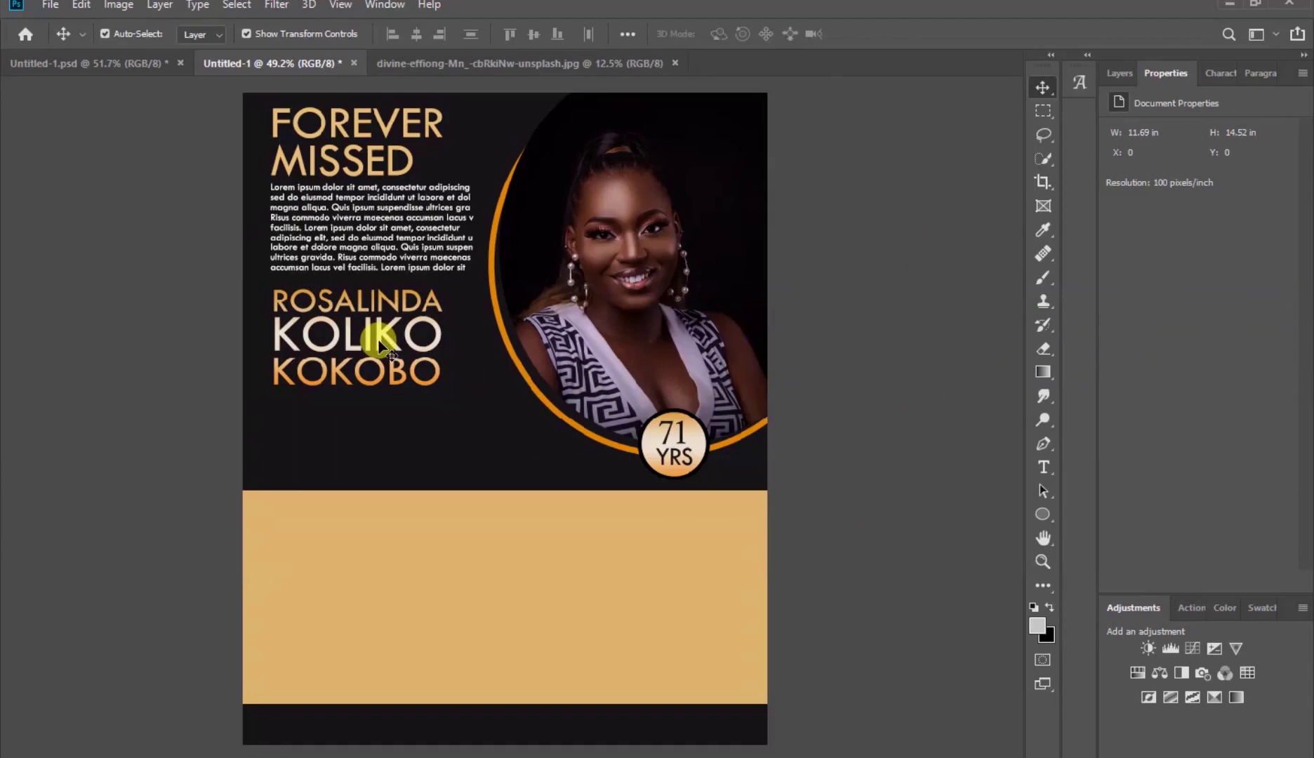
# - Add the text "(A.K.A. THE BEAUTY QUEEN)" below the name in white 19.71 pt Tw Cen MT
pyautogui.click(1044, 470)
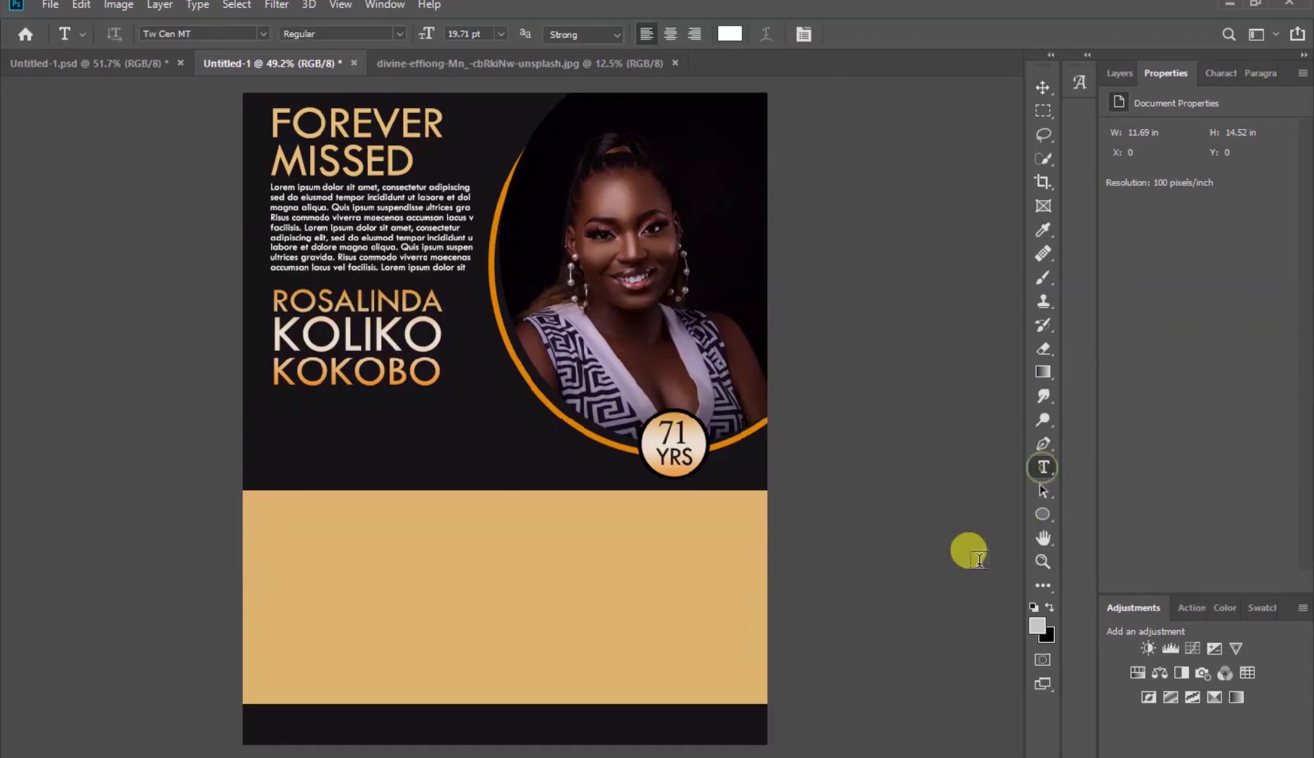
pyautogui.click(295, 414)
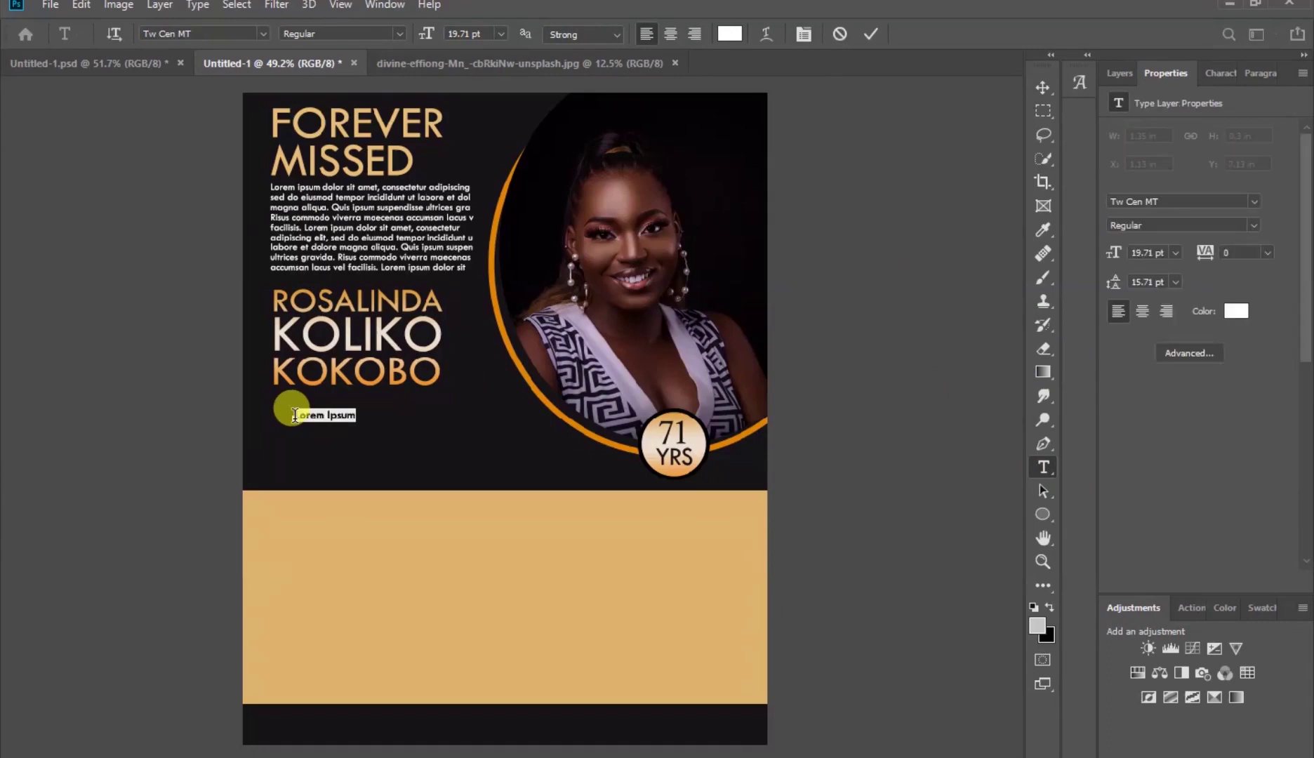
pyautogui.press('BackSpace')
pyautogui.write('(A).K.A. THE BEAUTY QUEEN')
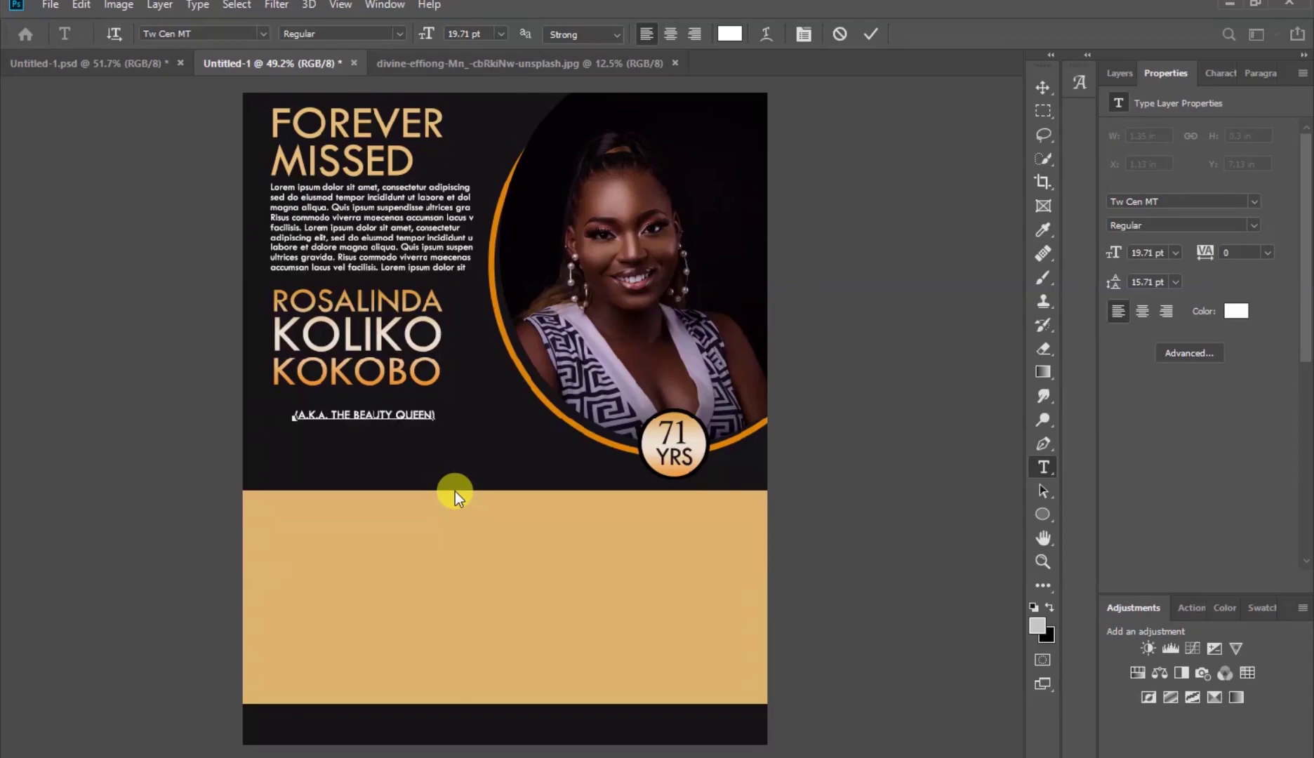
pyautogui.click(866, 36)
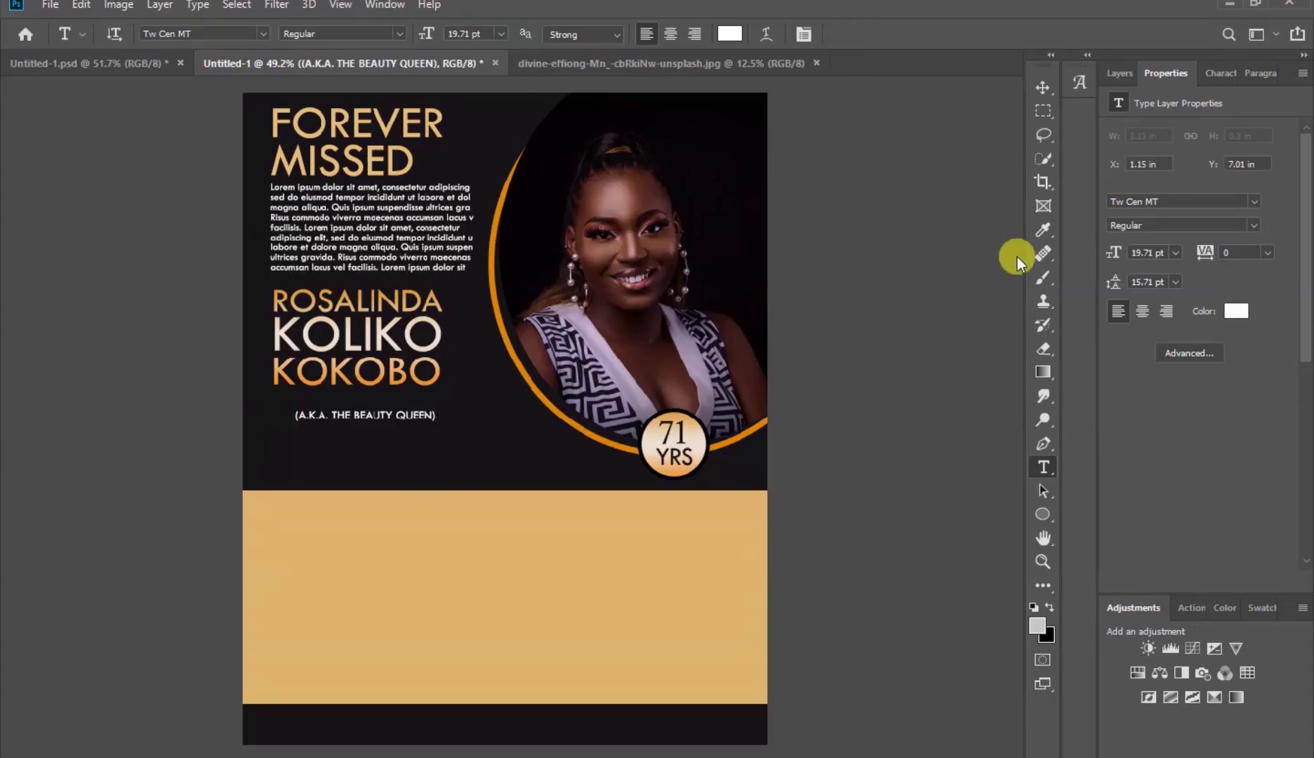
# - Resize the "(A.K.A. THE BEAUTY QUEEN)" line to 22.71 pt and align it under the name at X 0.64 in, Y 6.68 in
pyautogui.click(1043, 88)
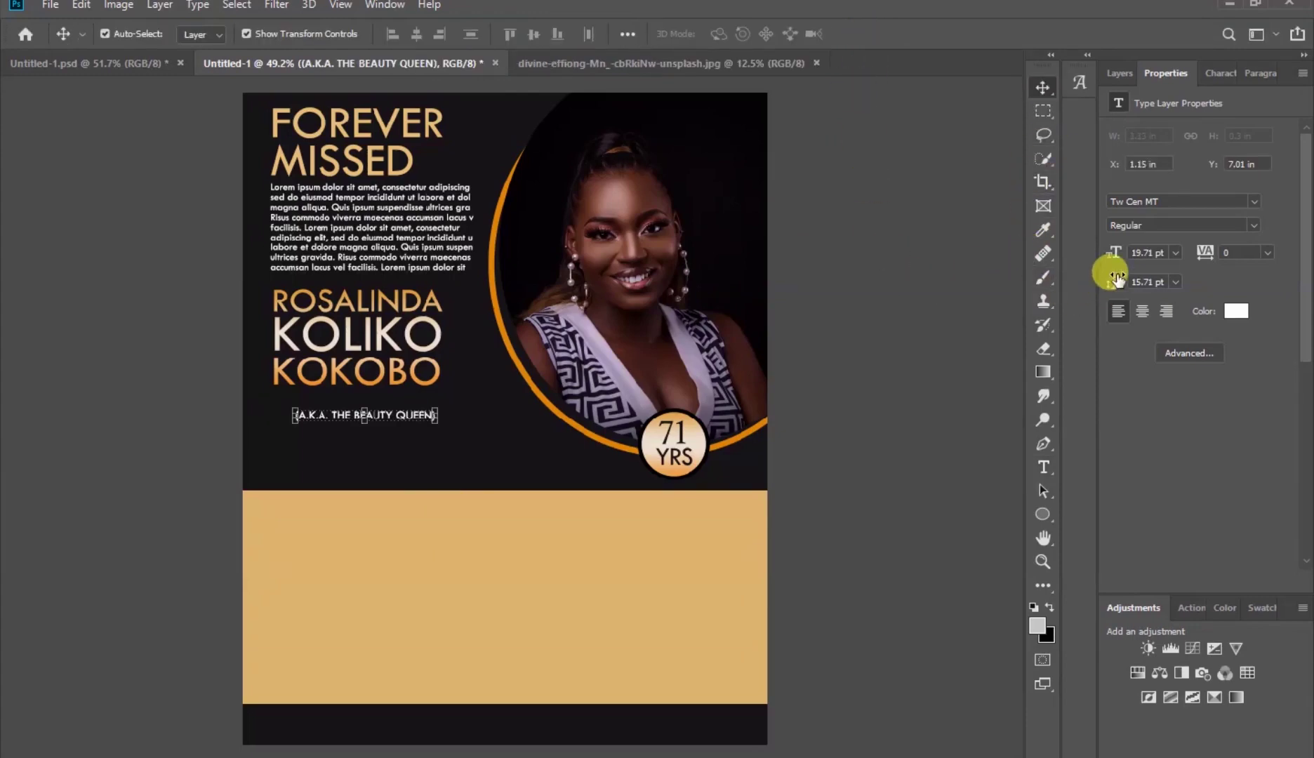
pyautogui.moveTo(1114, 253); pyautogui.dragTo(1120, 245)
pyautogui.moveTo(422, 419); pyautogui.dragTo(395, 405)
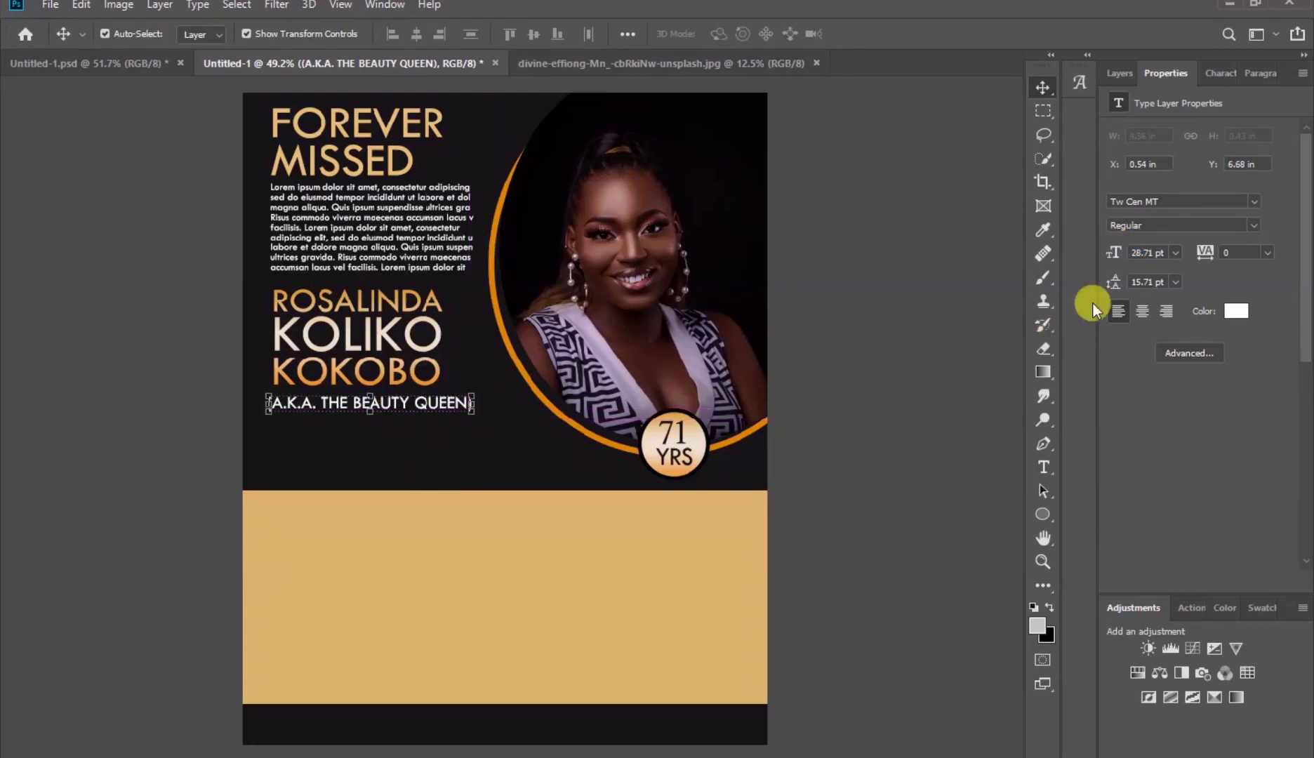
pyautogui.moveTo(1113, 256); pyautogui.dragTo(1096, 245)
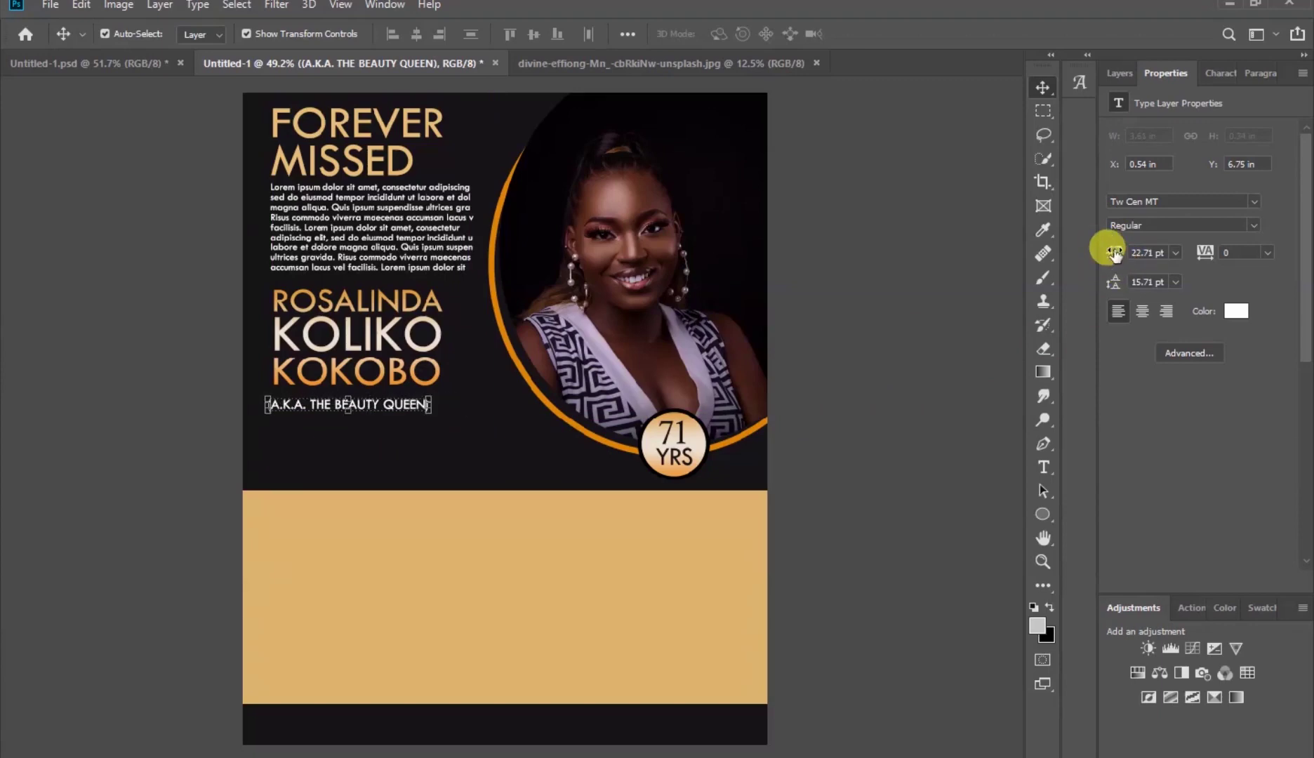
pyautogui.moveTo(390, 402); pyautogui.dragTo(393, 402)
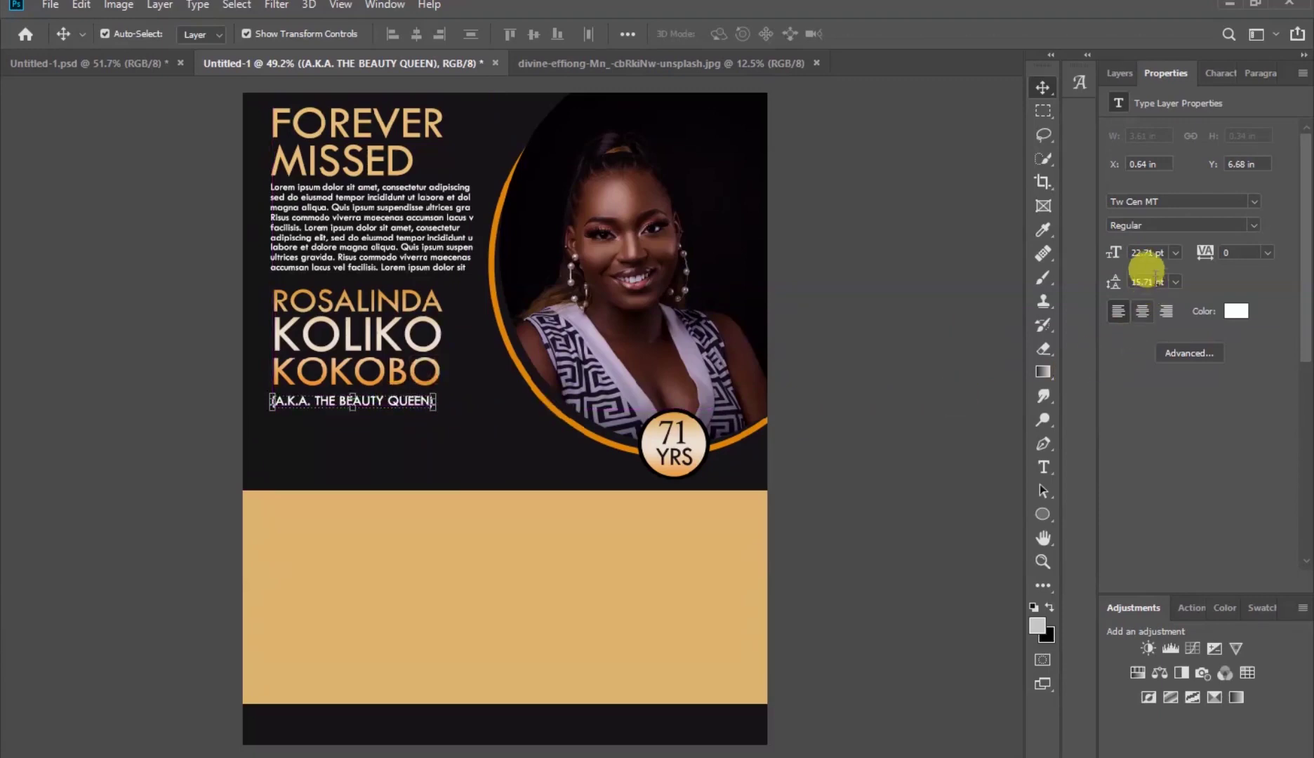
# - Set the "(A.K.A. THE BEAUTY QUEEN)" line to 24 pt and nudge it up close beneath the name
pyautogui.click(1175, 255)
pyautogui.click(1158, 415)
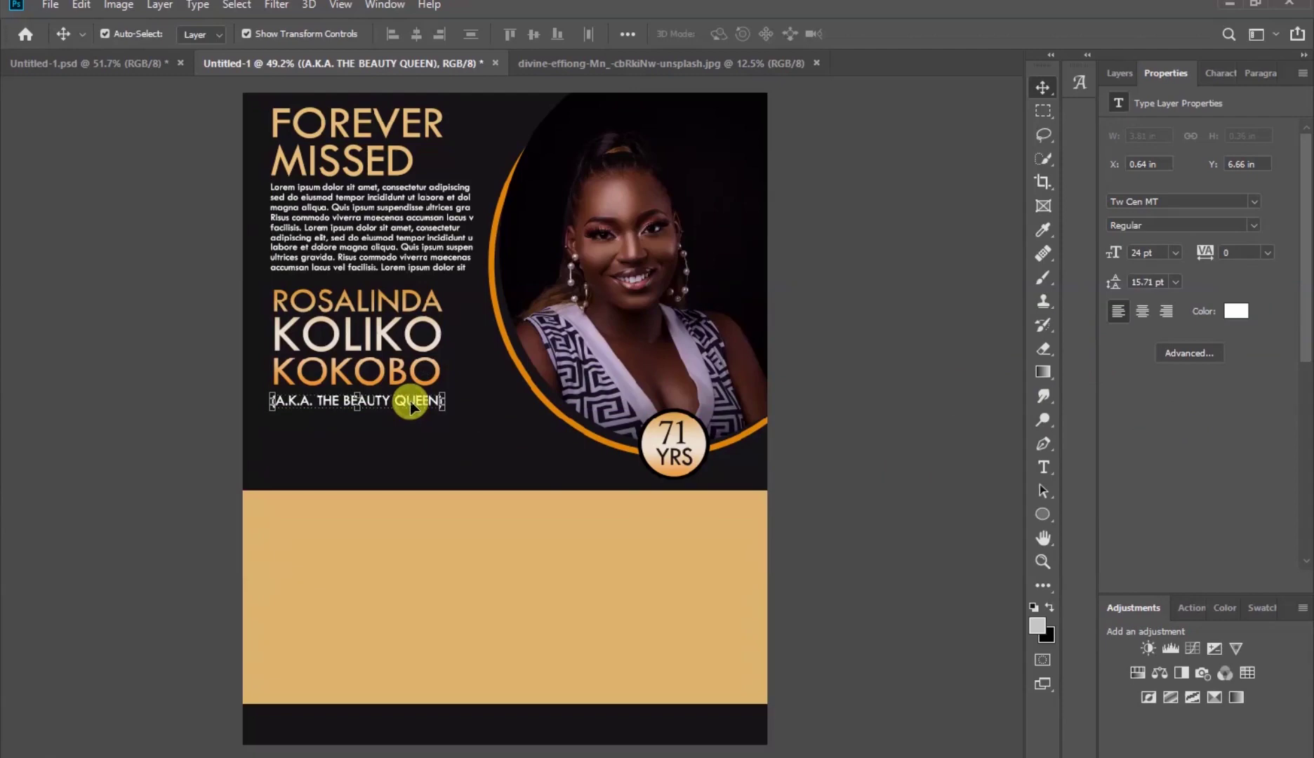
pyautogui.hotkey('shift', 'Up')
pyautogui.hotkey('shift', 'Up')
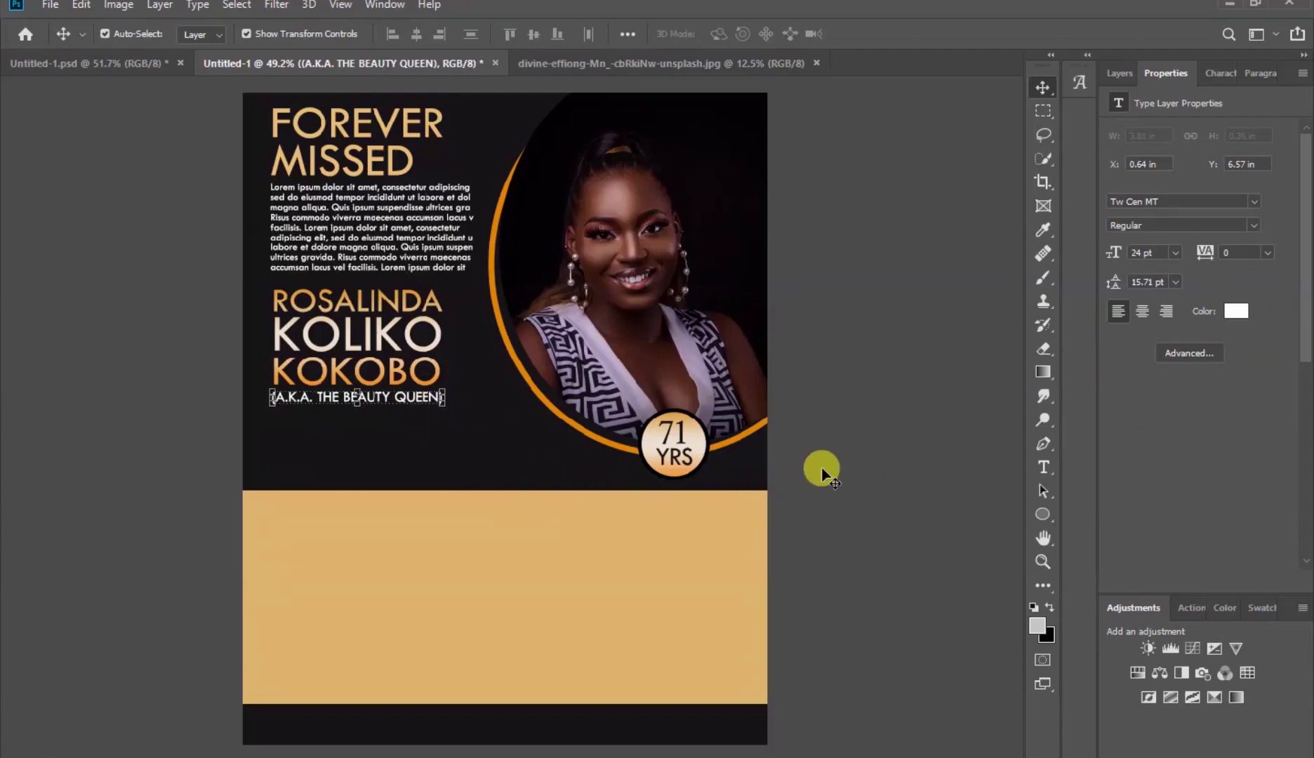
pyautogui.click(821, 473)
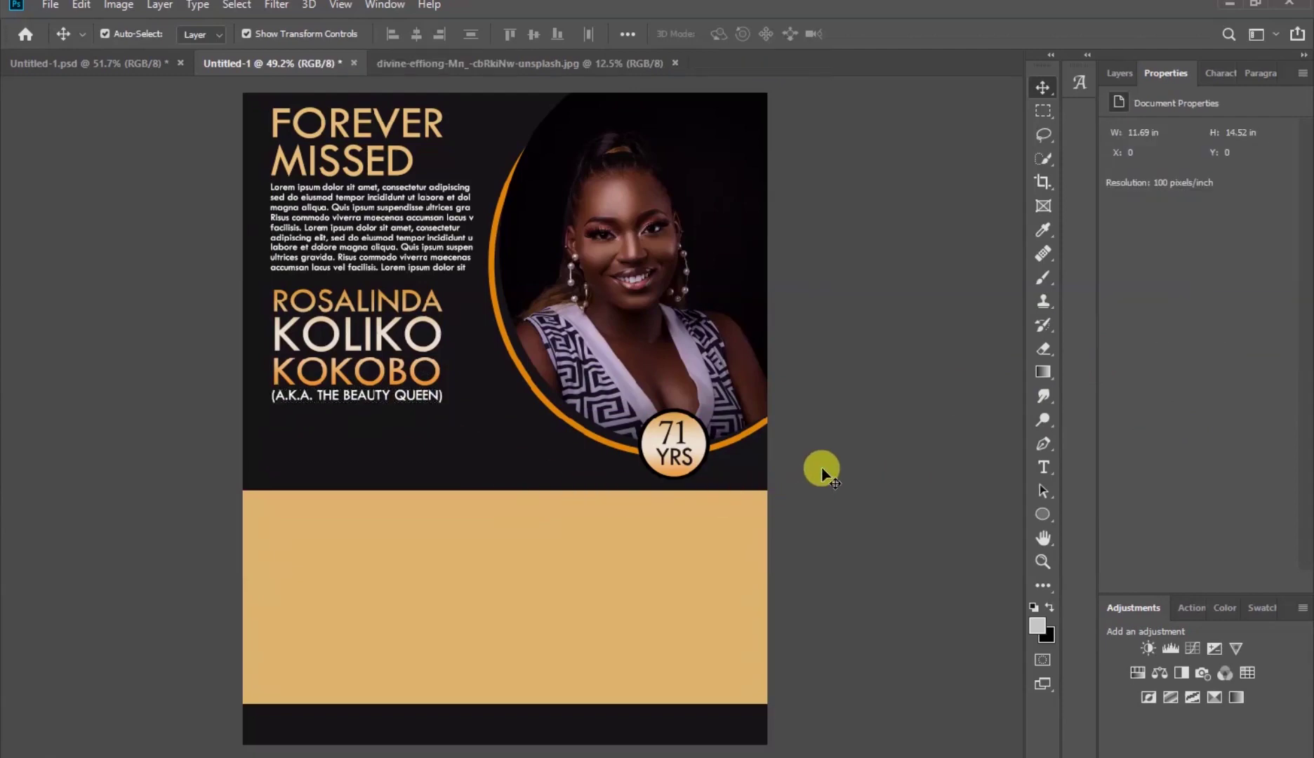
# - Scale the three-line name and the "(A.K.A. THE BEAUTY QUEEN)" line together to 89.95%
pyautogui.press('F7')
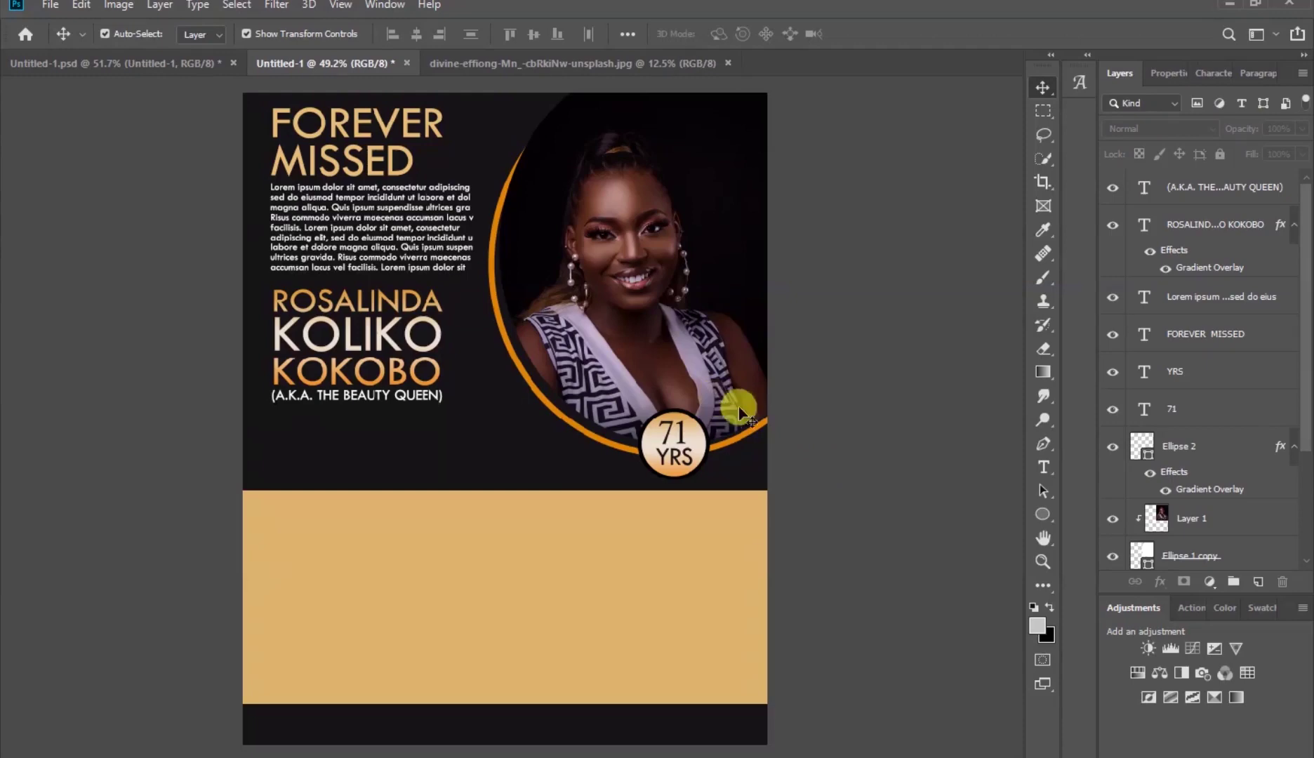
pyautogui.click(402, 398)
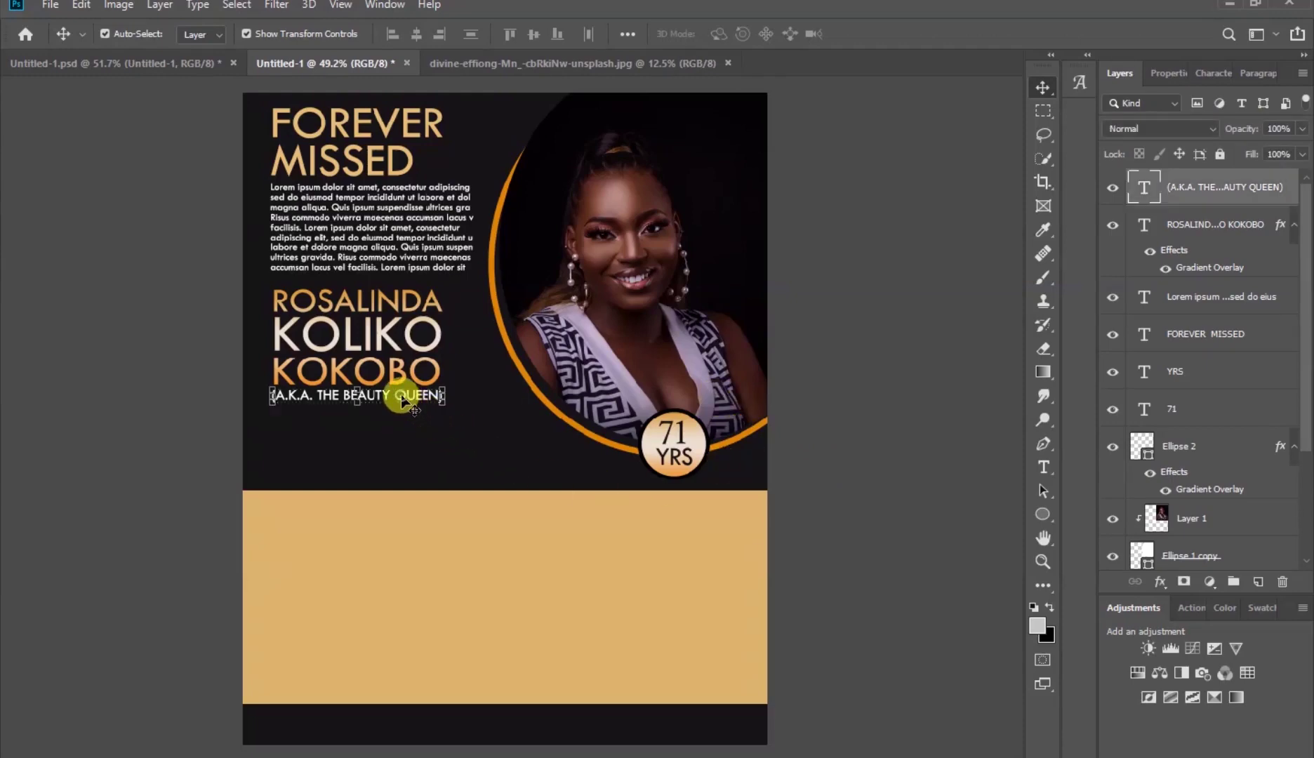
pyautogui.keyDown('shift'); pyautogui.click(371, 337); pyautogui.keyUp('shift')
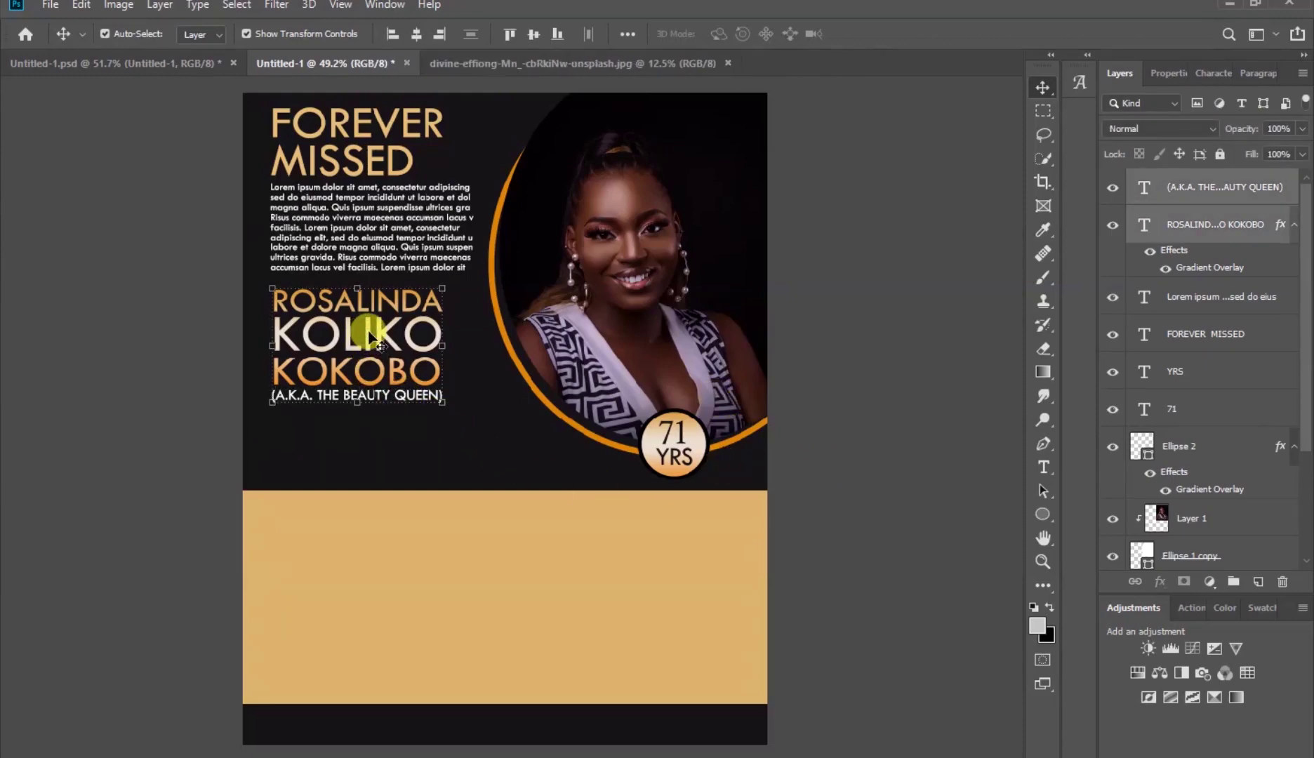
pyautogui.click(440, 398)
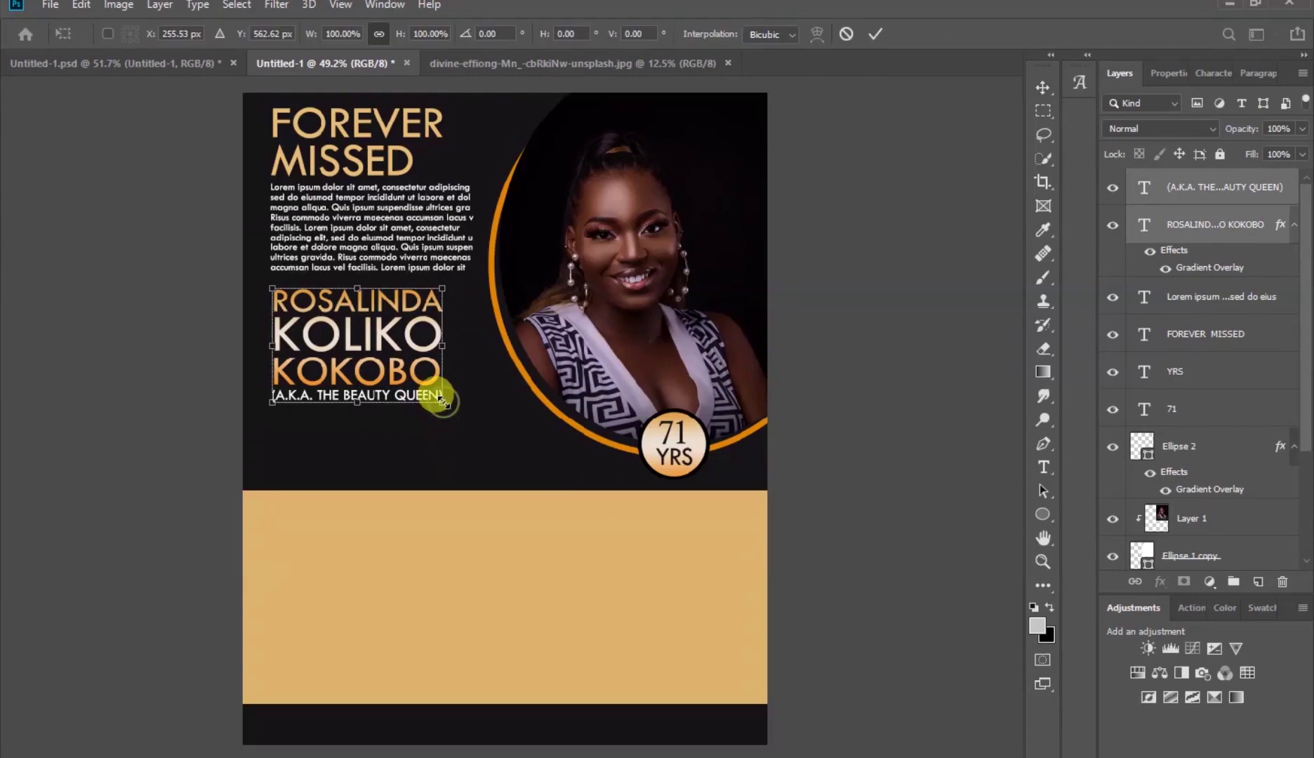
pyautogui.moveTo(442, 400); pyautogui.dragTo(426, 388)
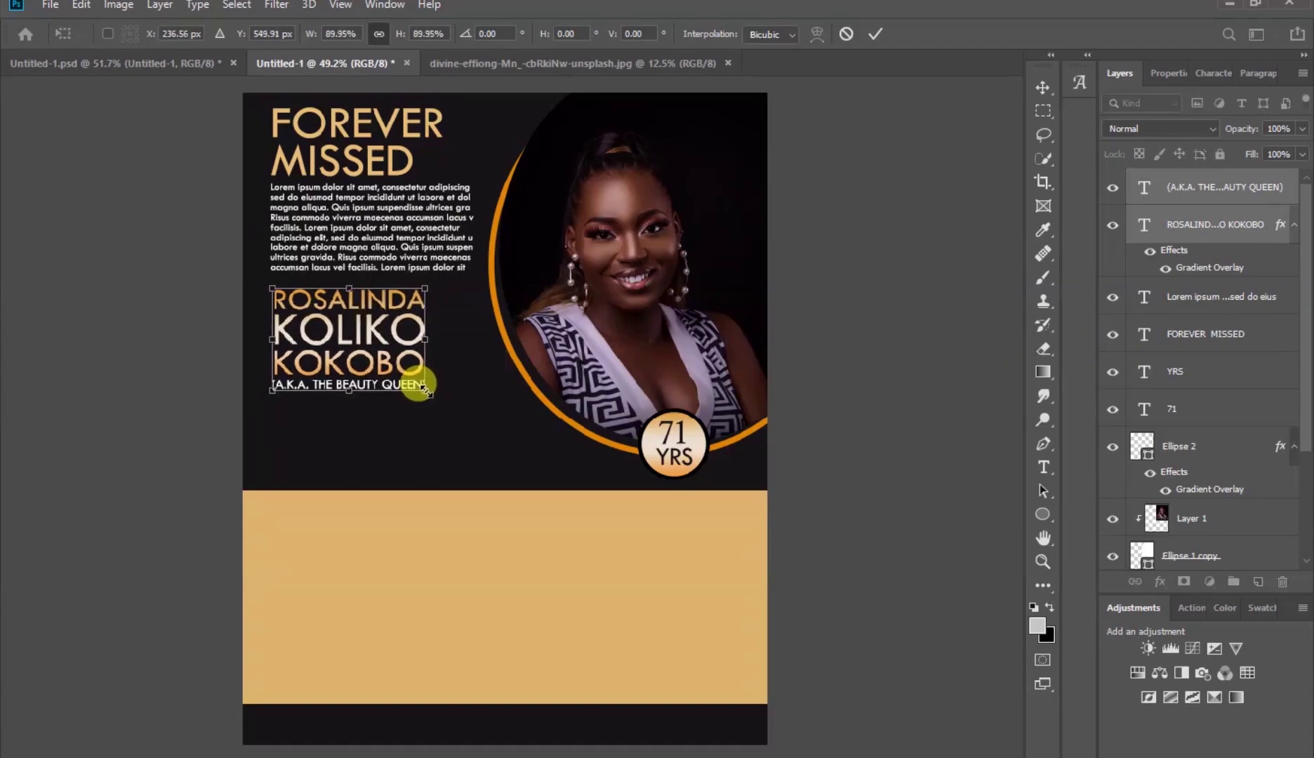
pyautogui.click(874, 34)
# - Nudge the name and alias line together upward to sit closer beneath the body text
pyautogui.press('Up')
pyautogui.press('Up')
pyautogui.press('Up')
pyautogui.press('Up')
pyautogui.press('Up')
pyautogui.press('Up')
pyautogui.press('Up')
pyautogui.press('Up')
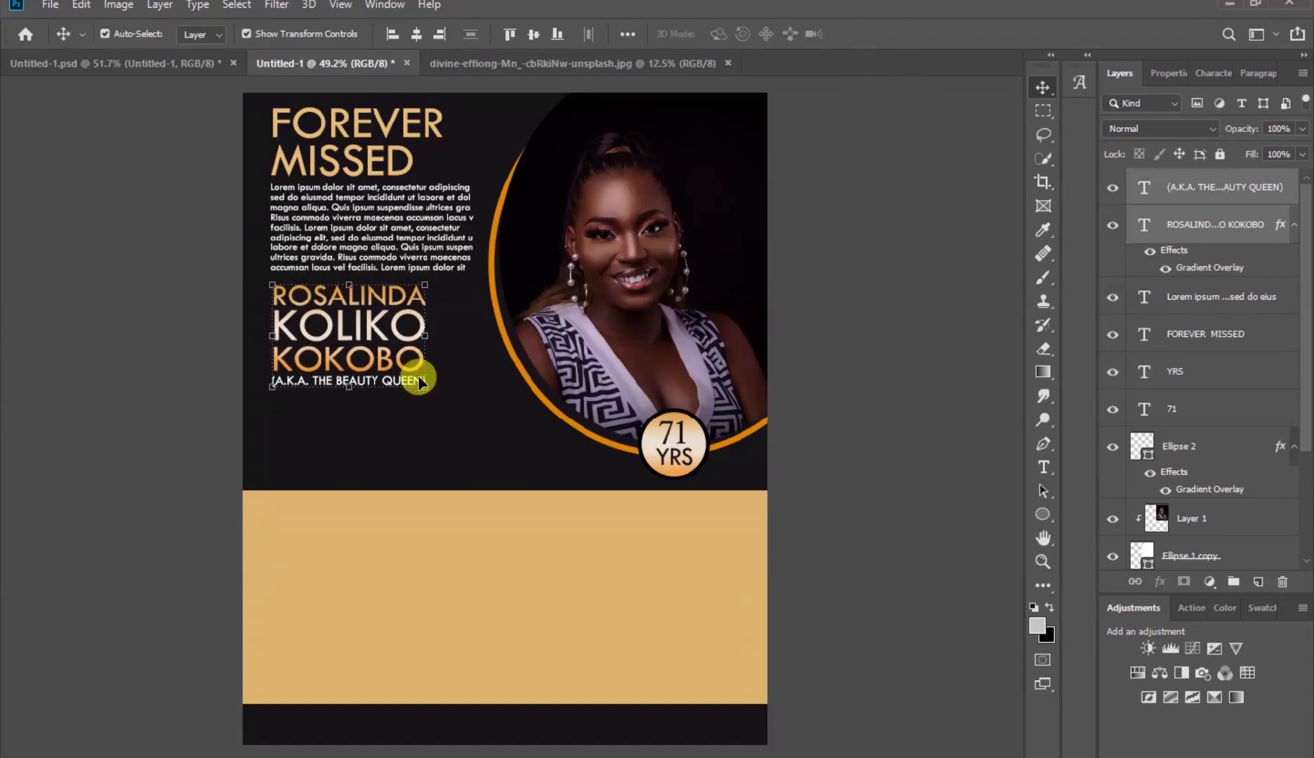
pyautogui.press('Up')
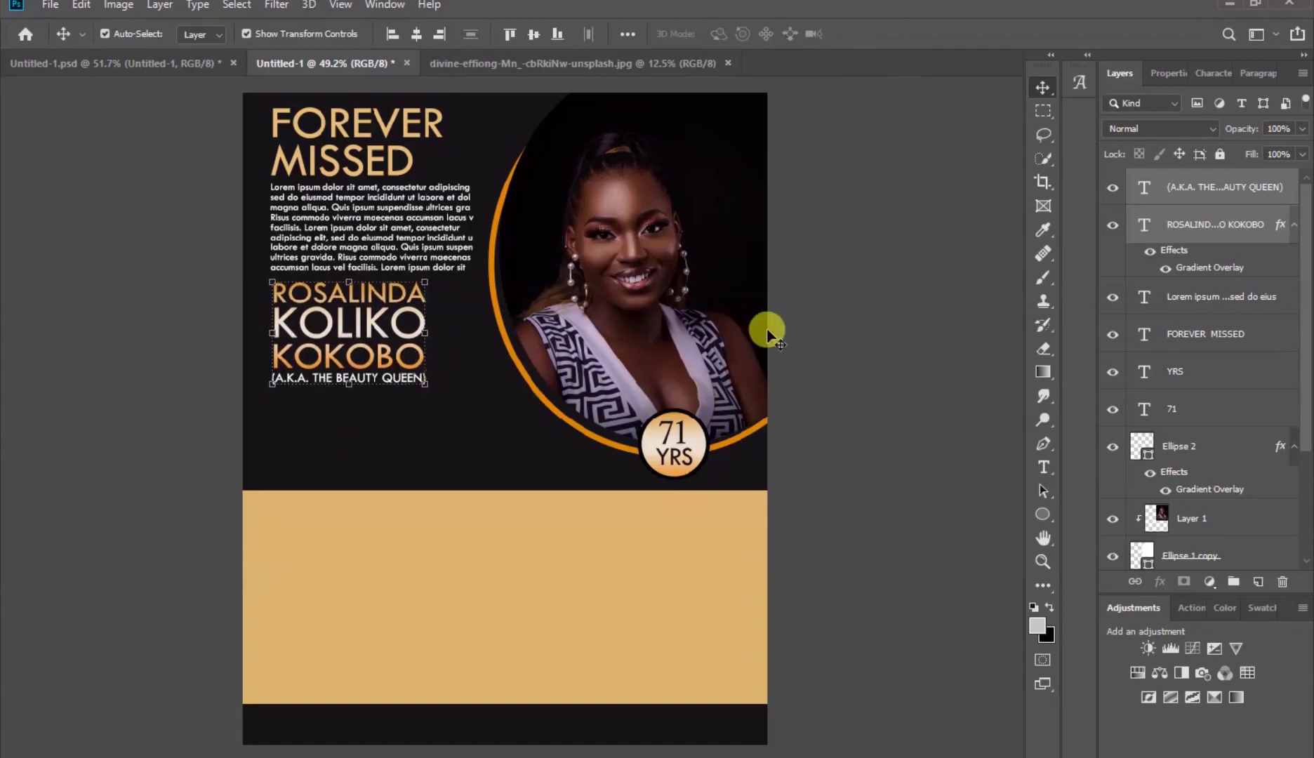
pyautogui.click(854, 301)
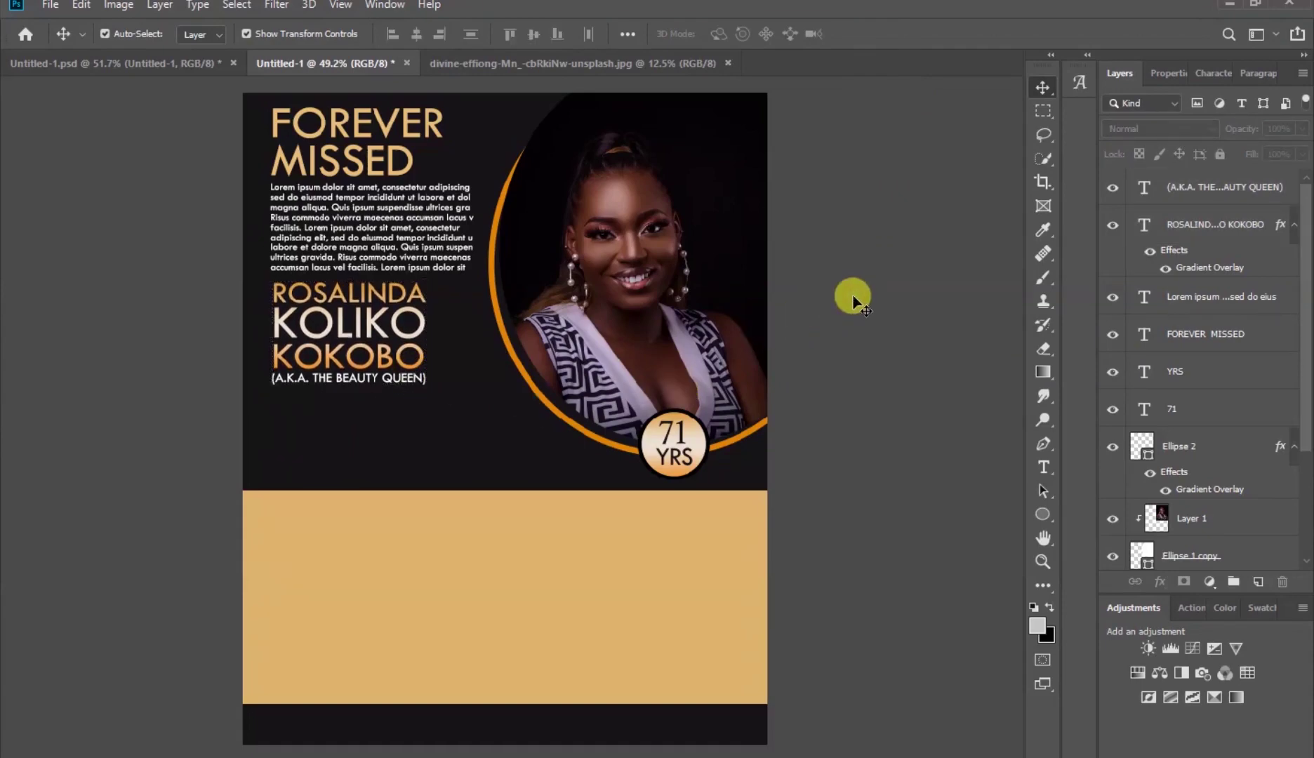
# - Duplicate the alias line just below itself and replace the copy's text with "FUNERAL ARRANGEMENTS ARE AS FOLLOWS:"
pyautogui.click(347, 380)
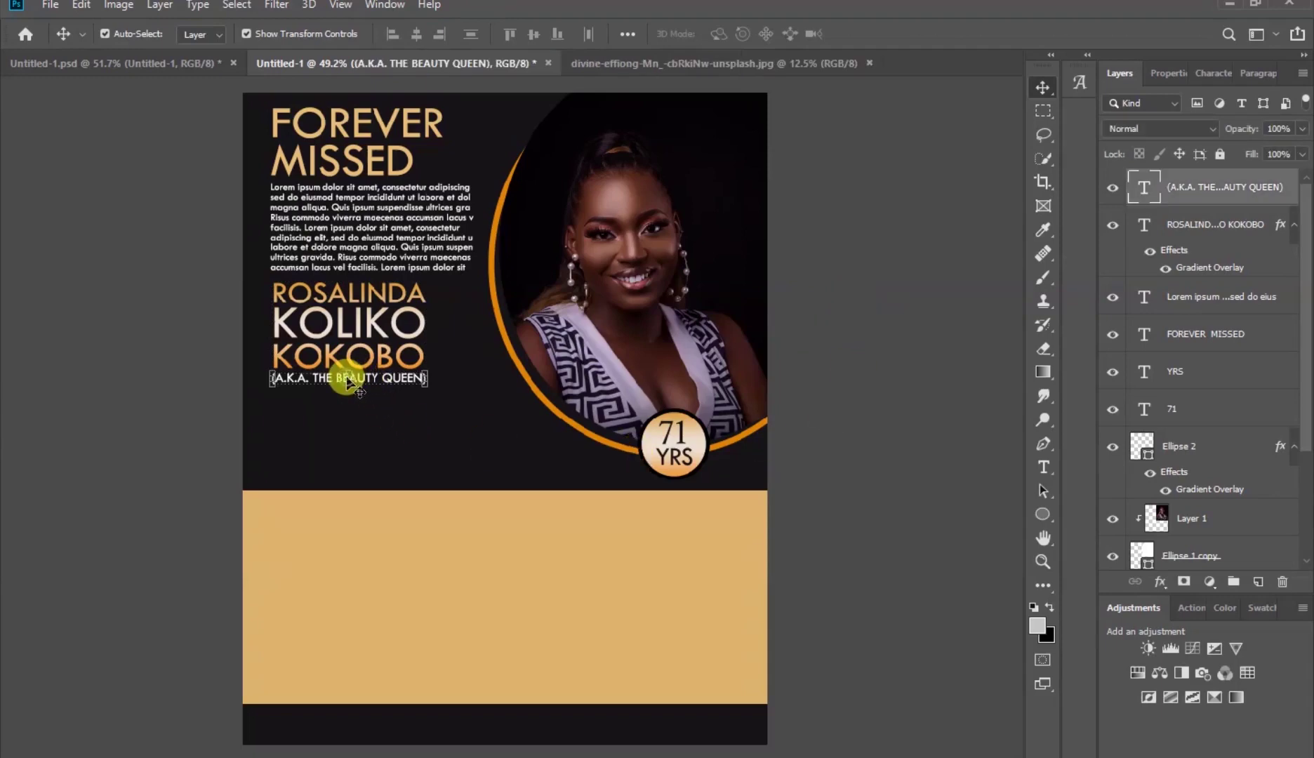
pyautogui.moveTo(319, 381); pyautogui.dragTo(322, 402)
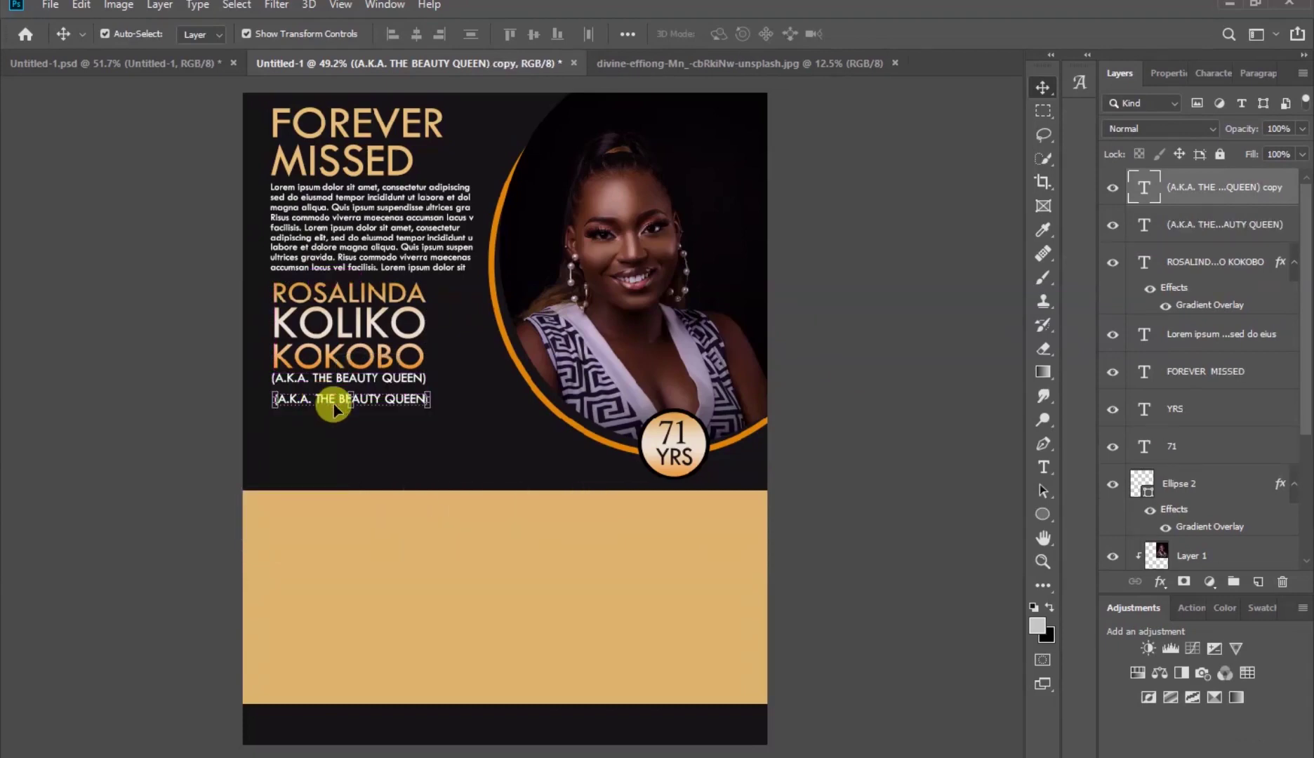
pyautogui.press('t')
pyautogui.click(330, 398)
pyautogui.write('FUNERAL ARRANGEMENTS ARE AS FOLLOWS:')
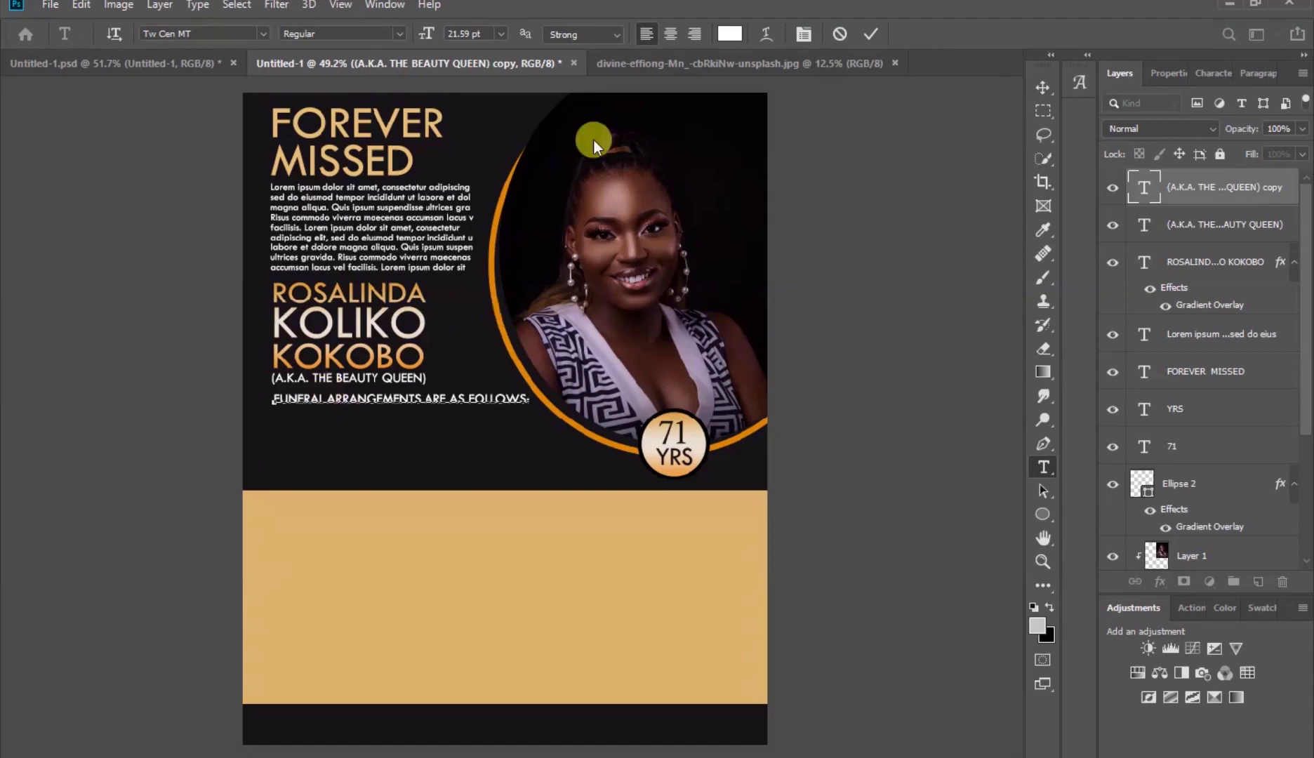
pyautogui.click(876, 32)
pyautogui.press('v')
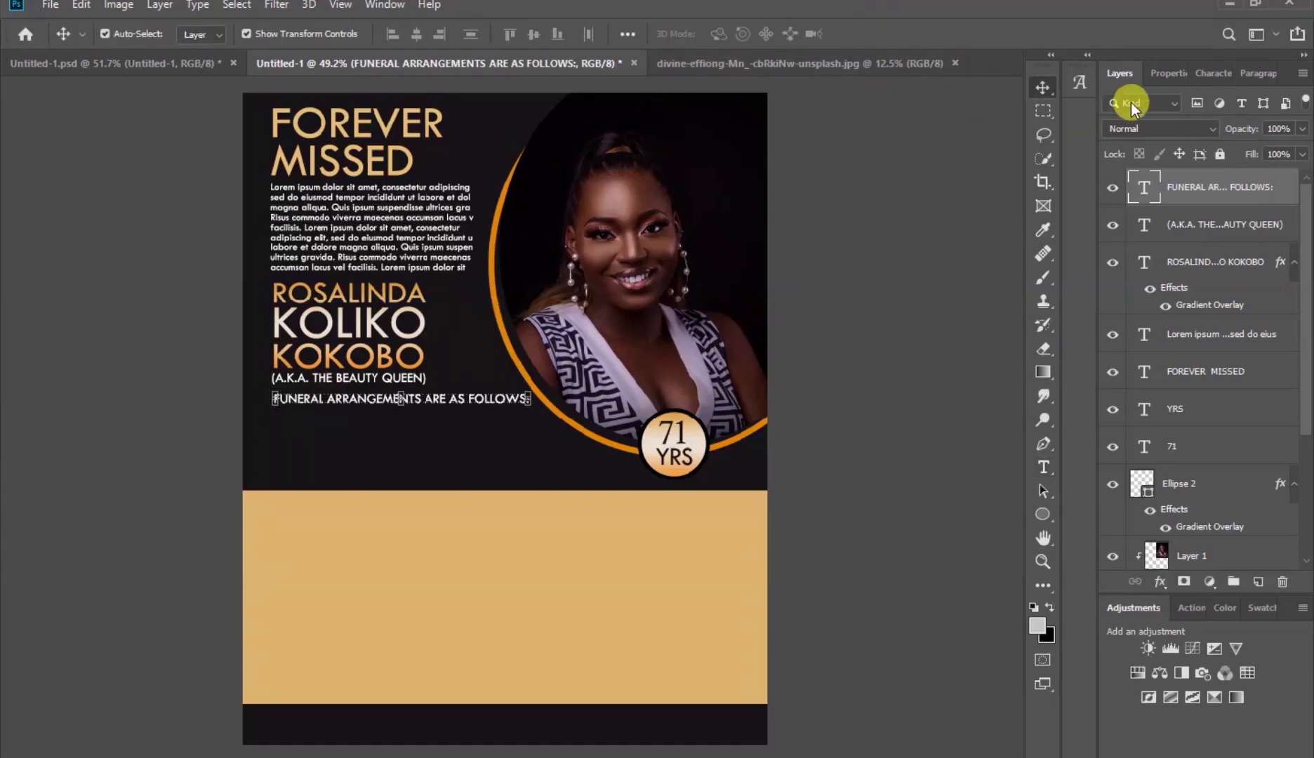
# - Set the "FUNERAL ARRANGEMENTS ARE AS FOLLOWS:" line to 18 pt and lower it to Y 6.79 in
pyautogui.click(1166, 73)
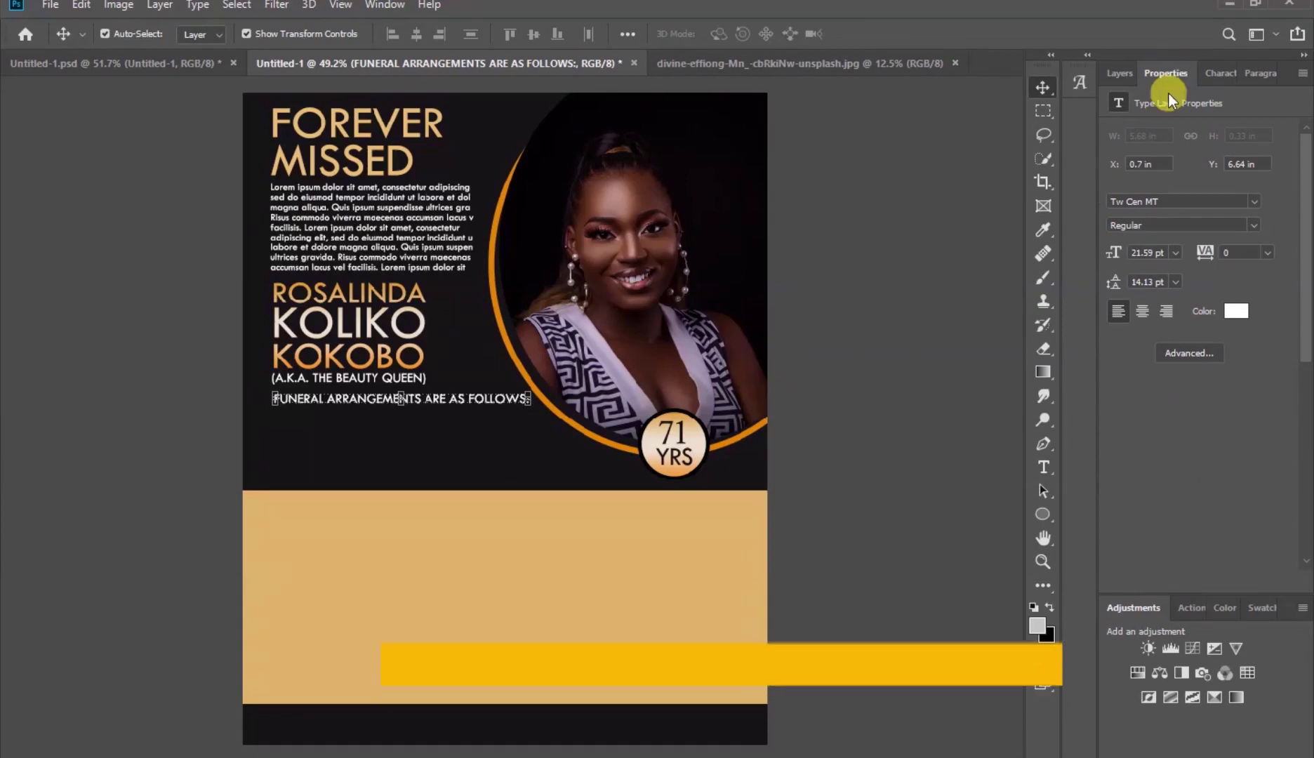
pyautogui.click(1174, 253)
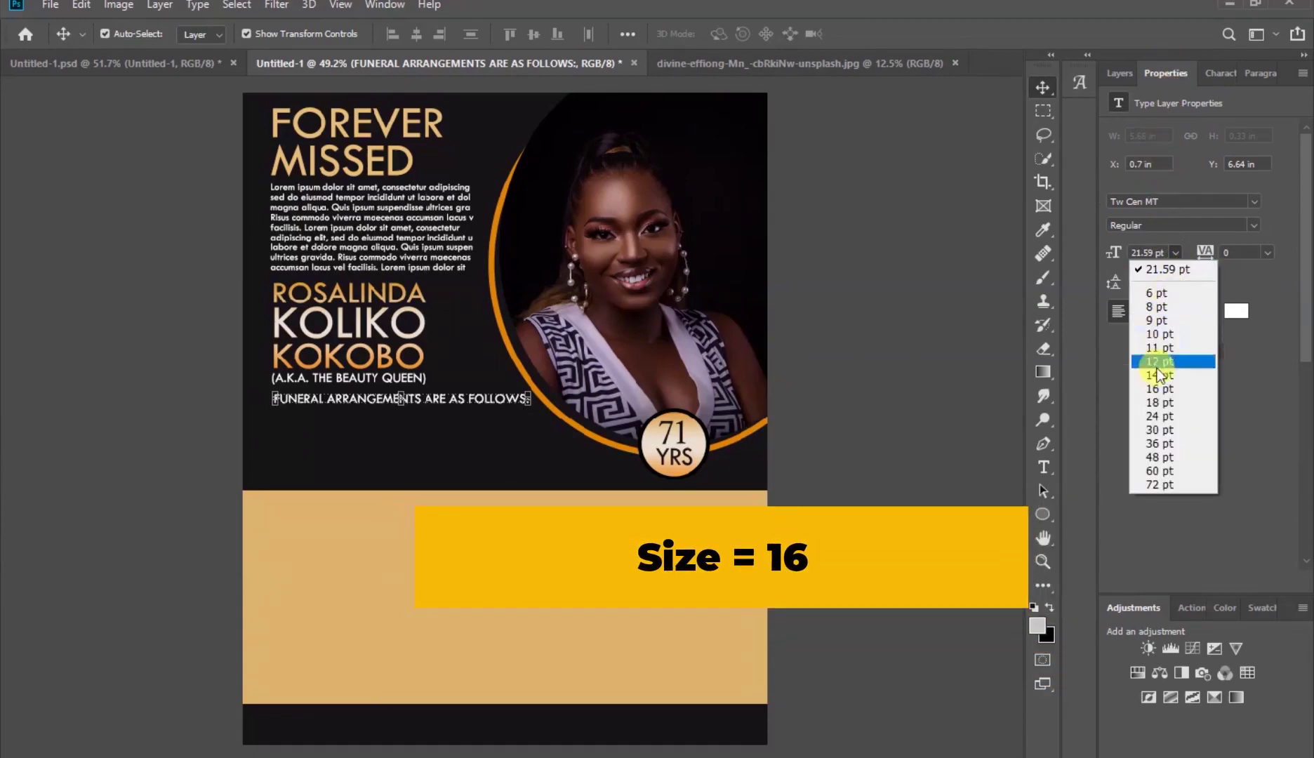
pyautogui.click(1152, 400)
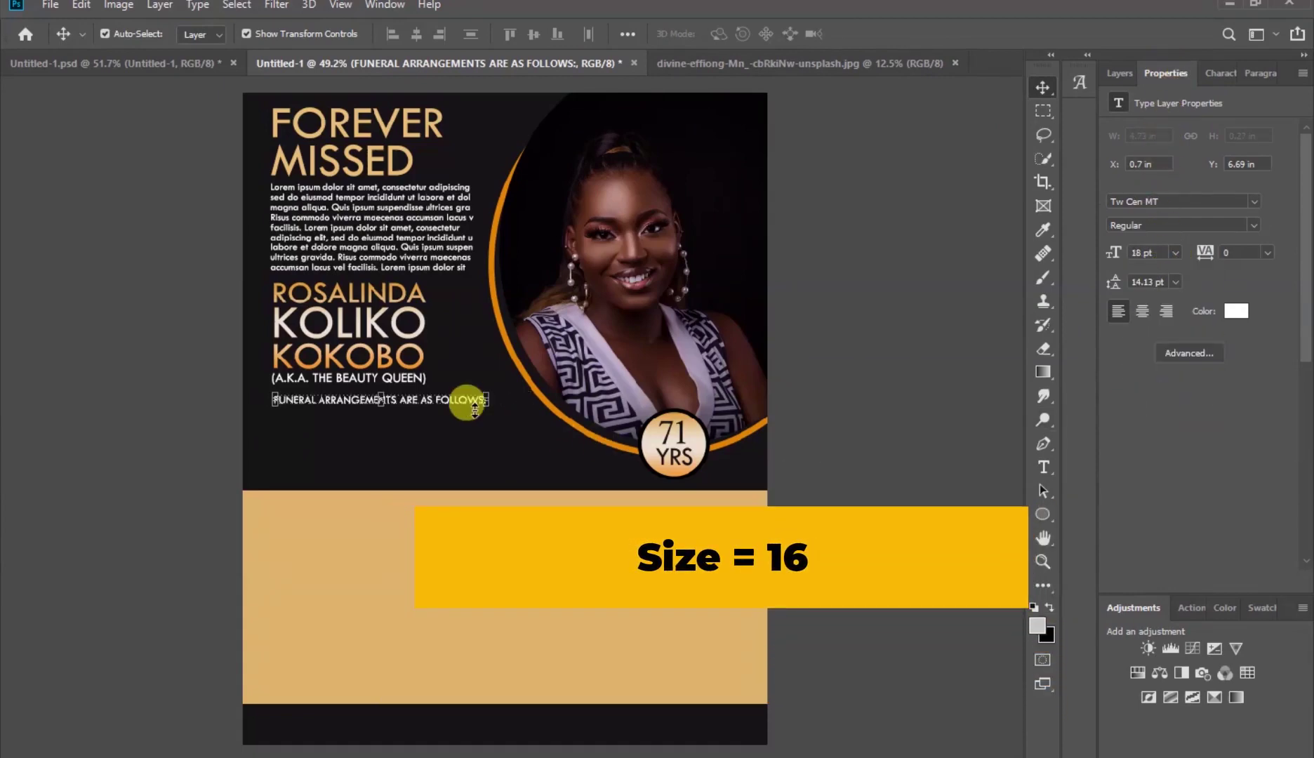
pyautogui.moveTo(414, 404); pyautogui.dragTo(415, 408)
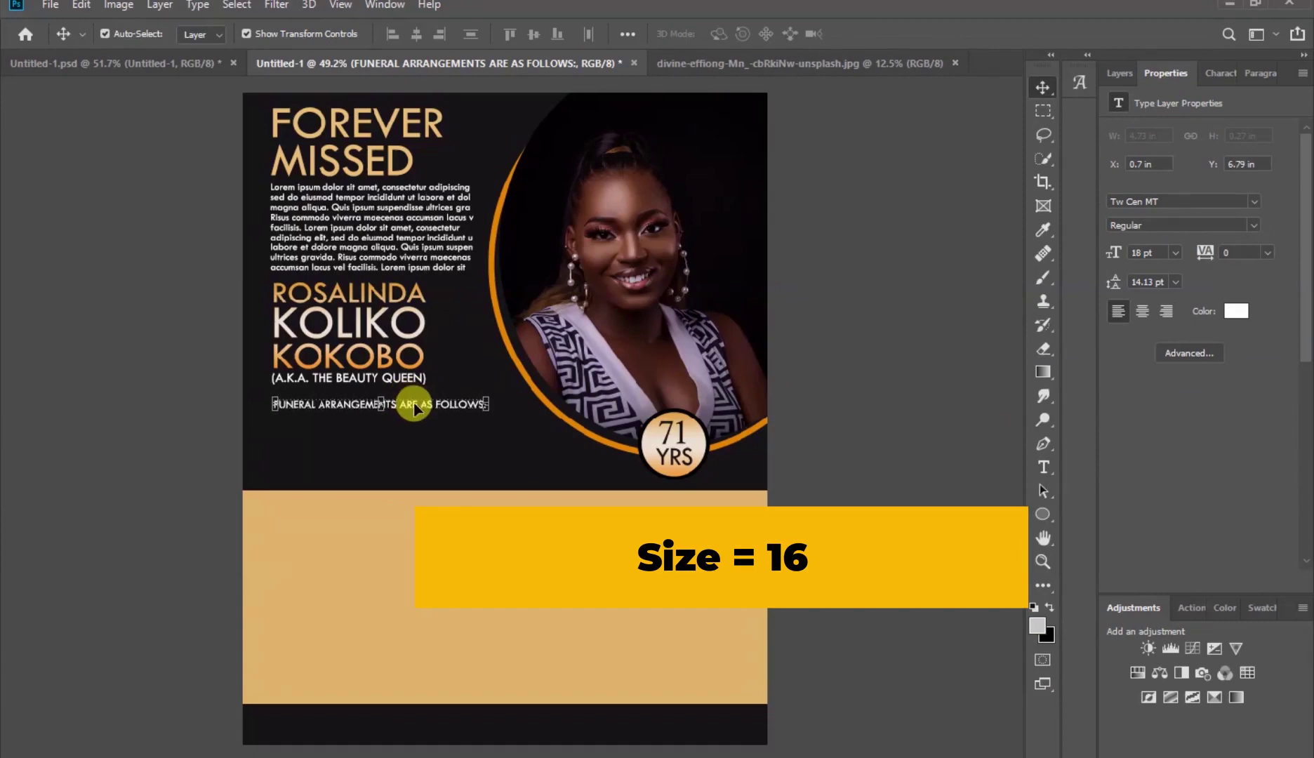
# - Colour the "FUNERAL ARRANGEMENTS ARE AS FOLLOWS:" line orange #de8205, sampled from the ring around the photo
pyautogui.click(1235, 314)
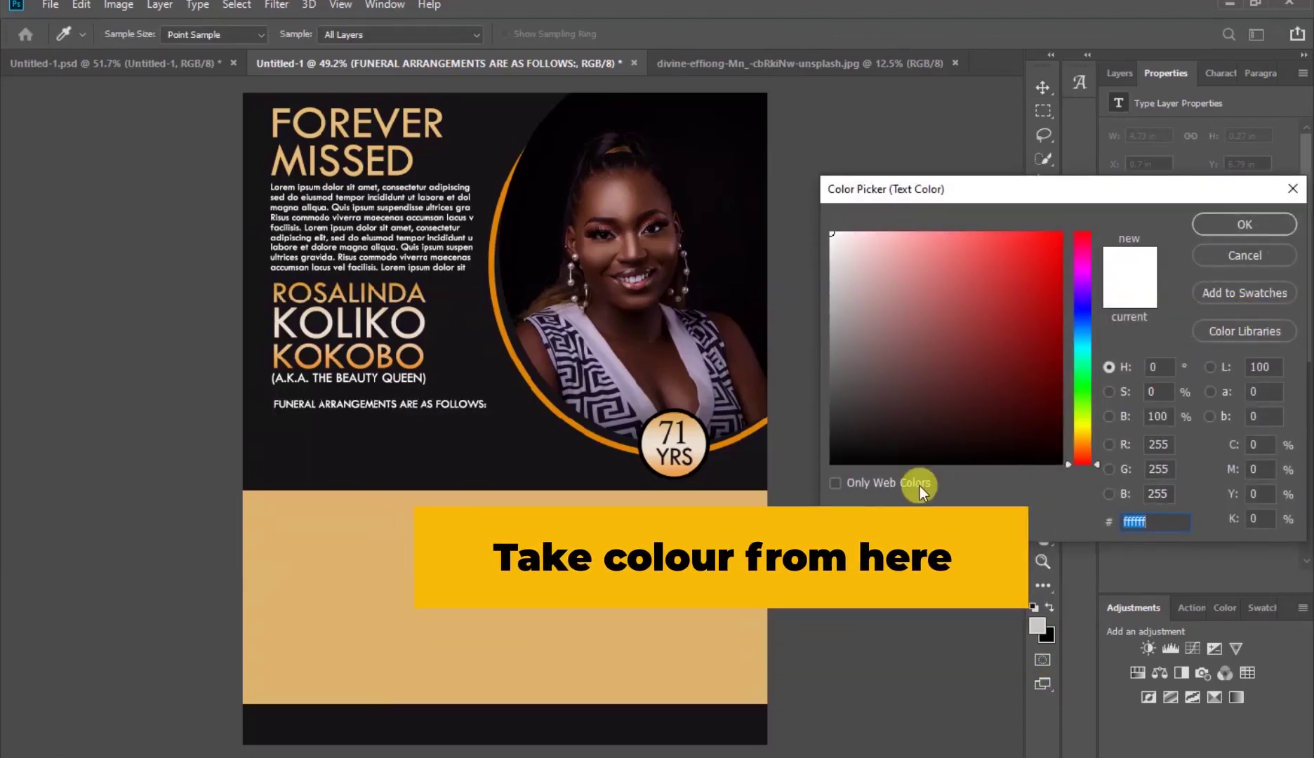
pyautogui.click(592, 436)
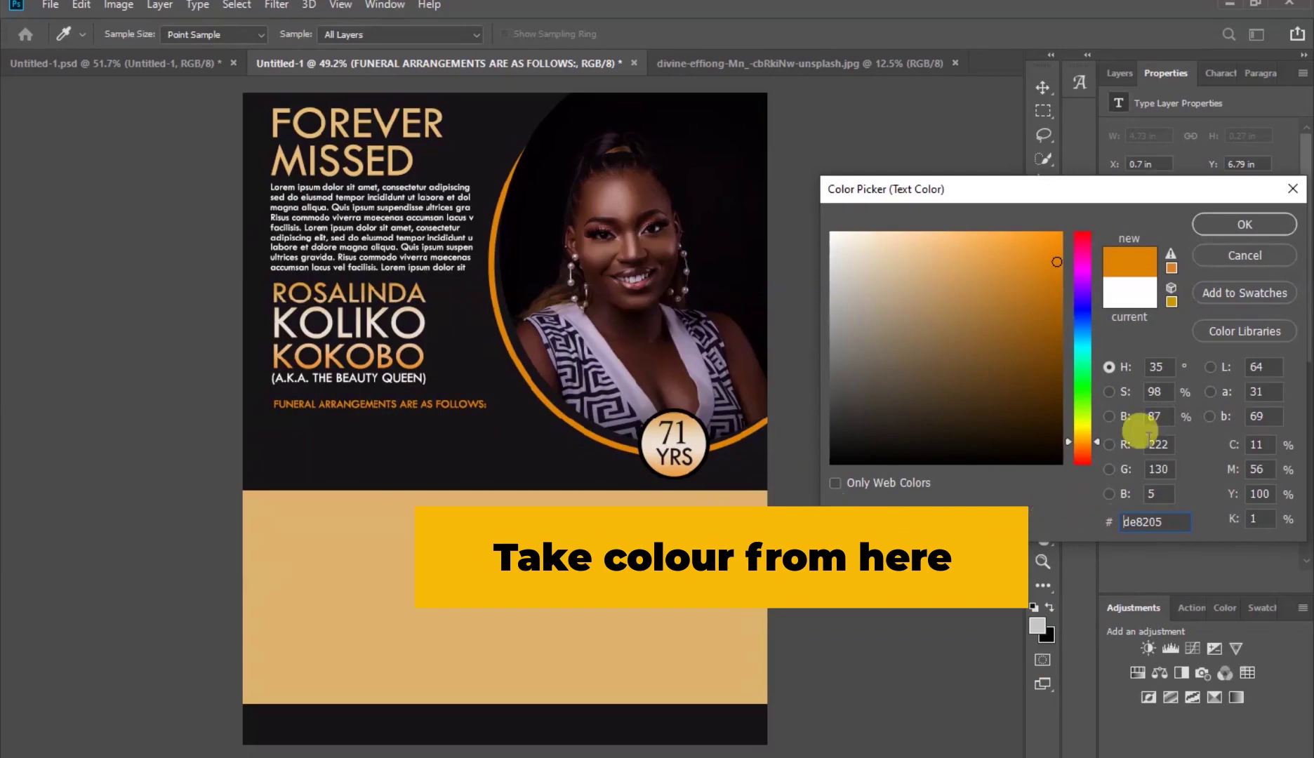
pyautogui.click(1259, 230)
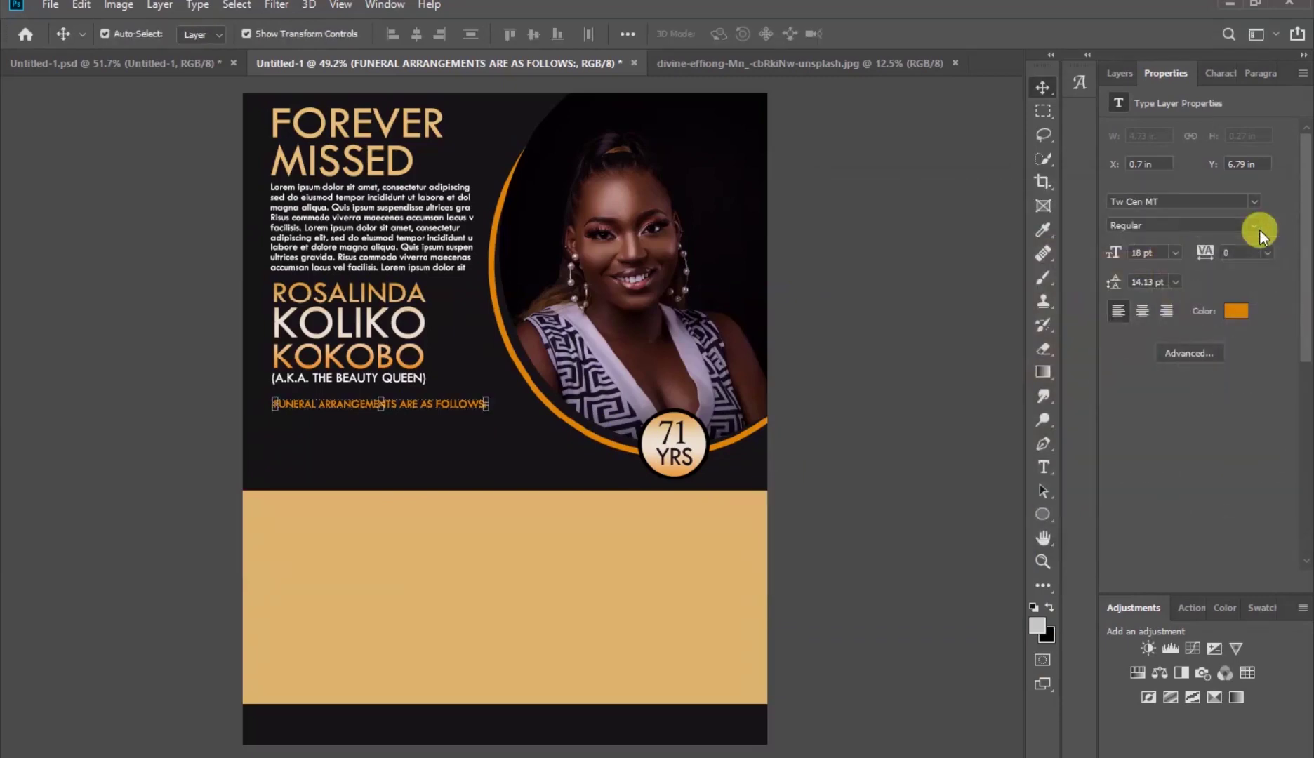
pyautogui.click(908, 344)
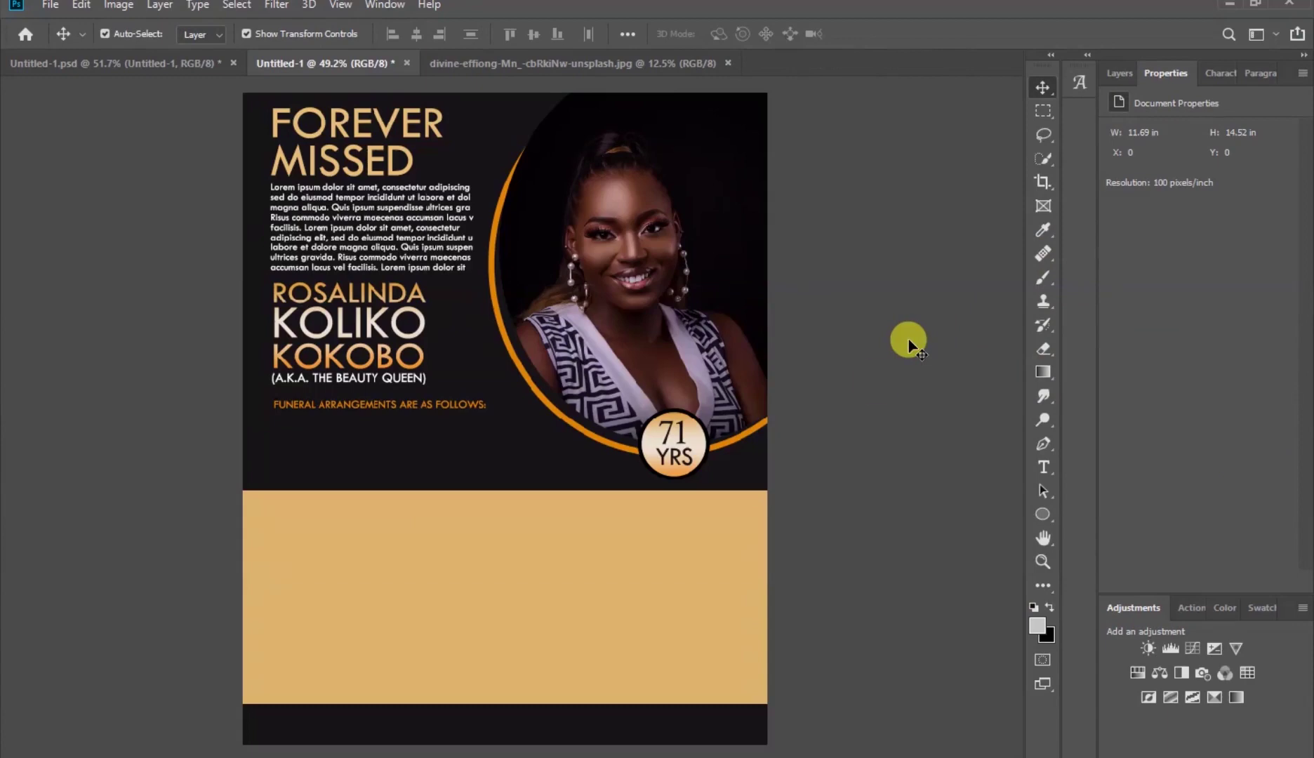
# - Set the font size of the "FUNERAL ARRANGEMENTS ARE AS FOLLOWS:" line to 16 pt
pyautogui.click(470, 405)
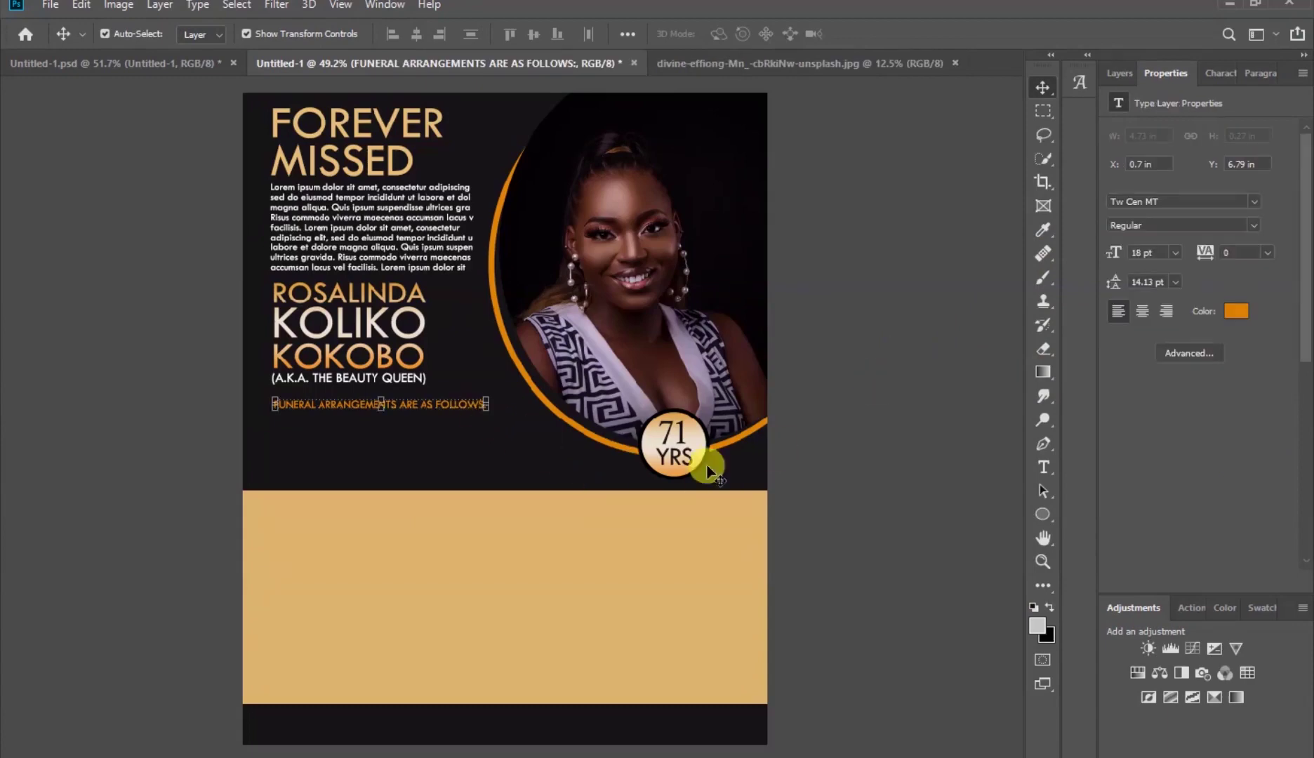
pyautogui.click(1174, 252)
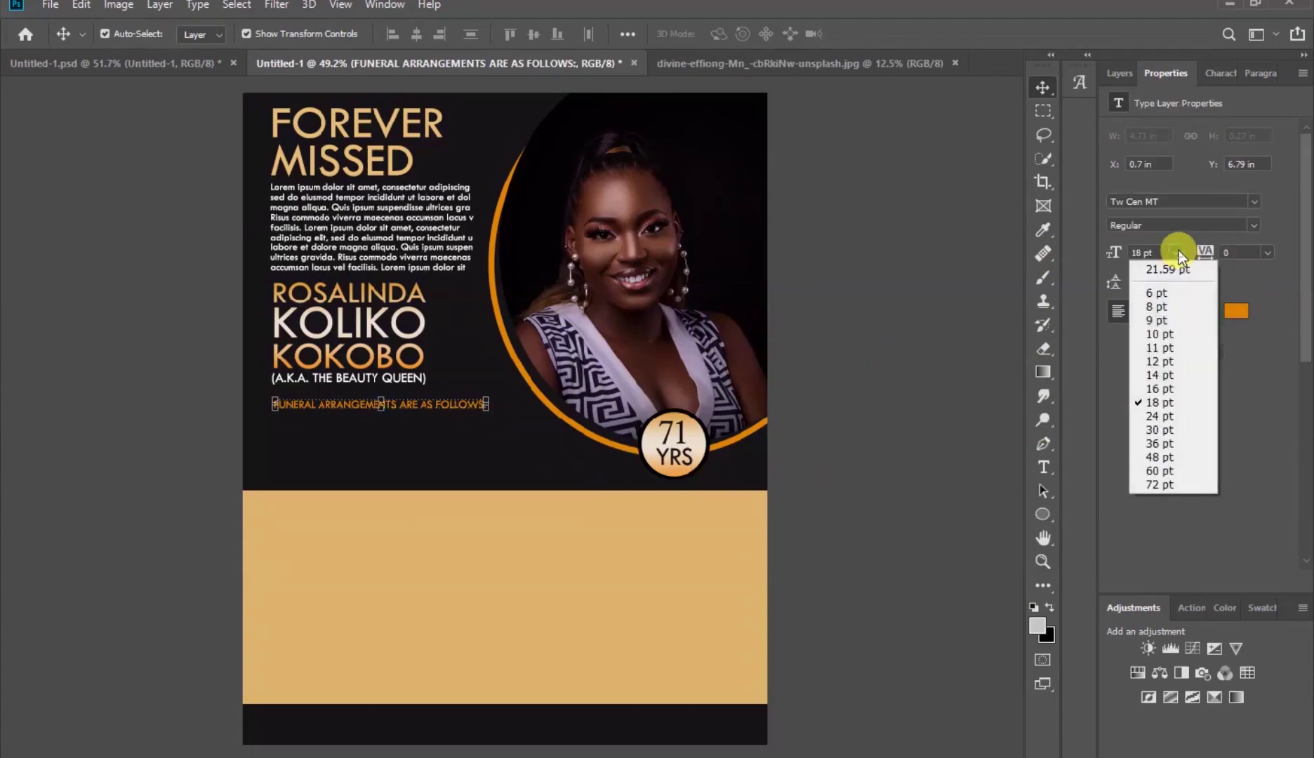
pyautogui.click(1160, 386)
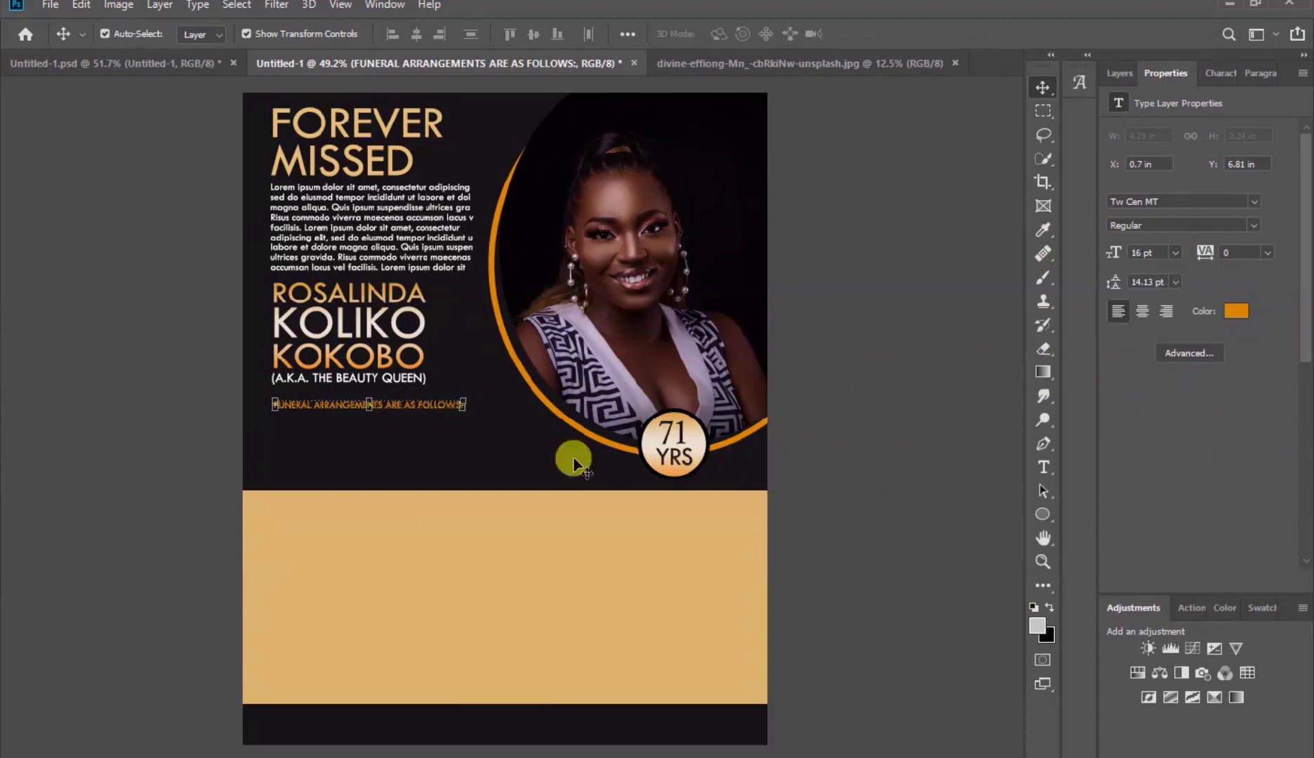
pyautogui.click(862, 393)
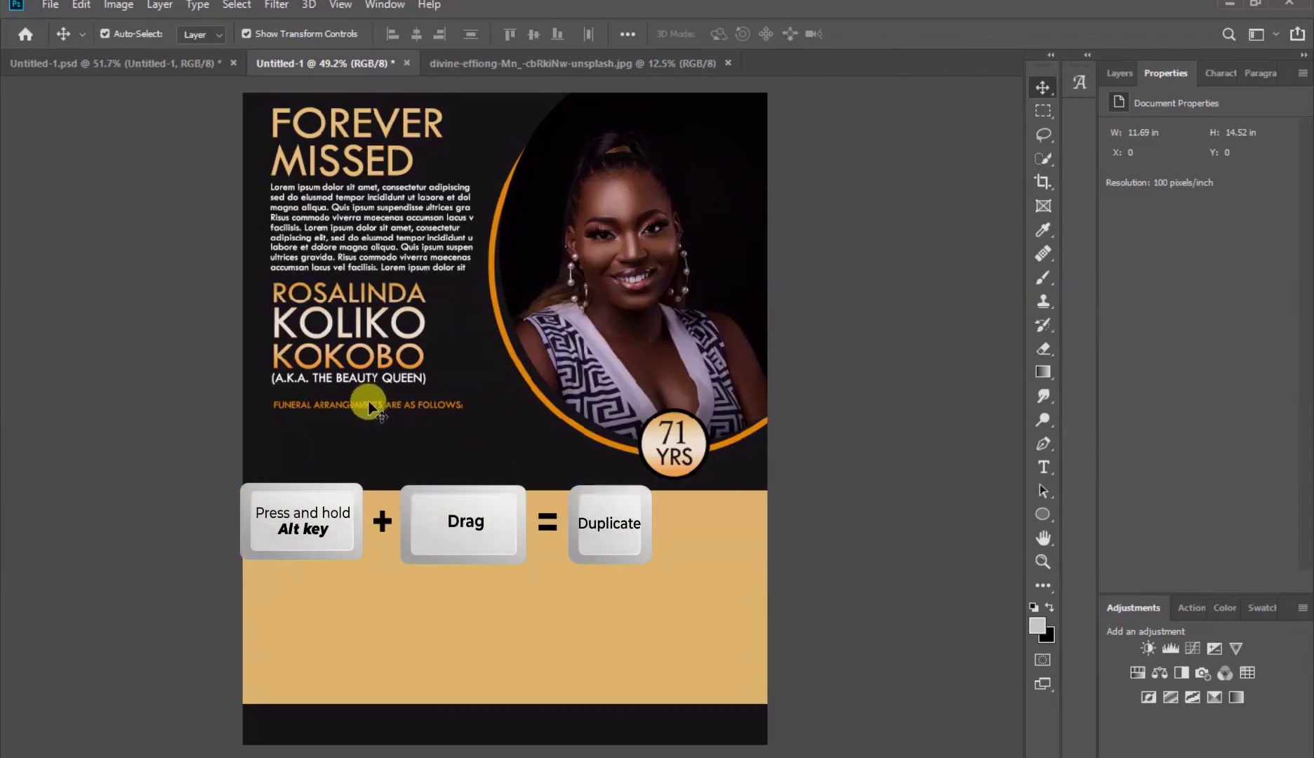
# - Duplicate the funeral arrangements line just below itself and replace the copy with white lines "^ NO WAKE" and "^ VENUE:"
pyautogui.moveTo(346, 406); pyautogui.dragTo(346, 418)
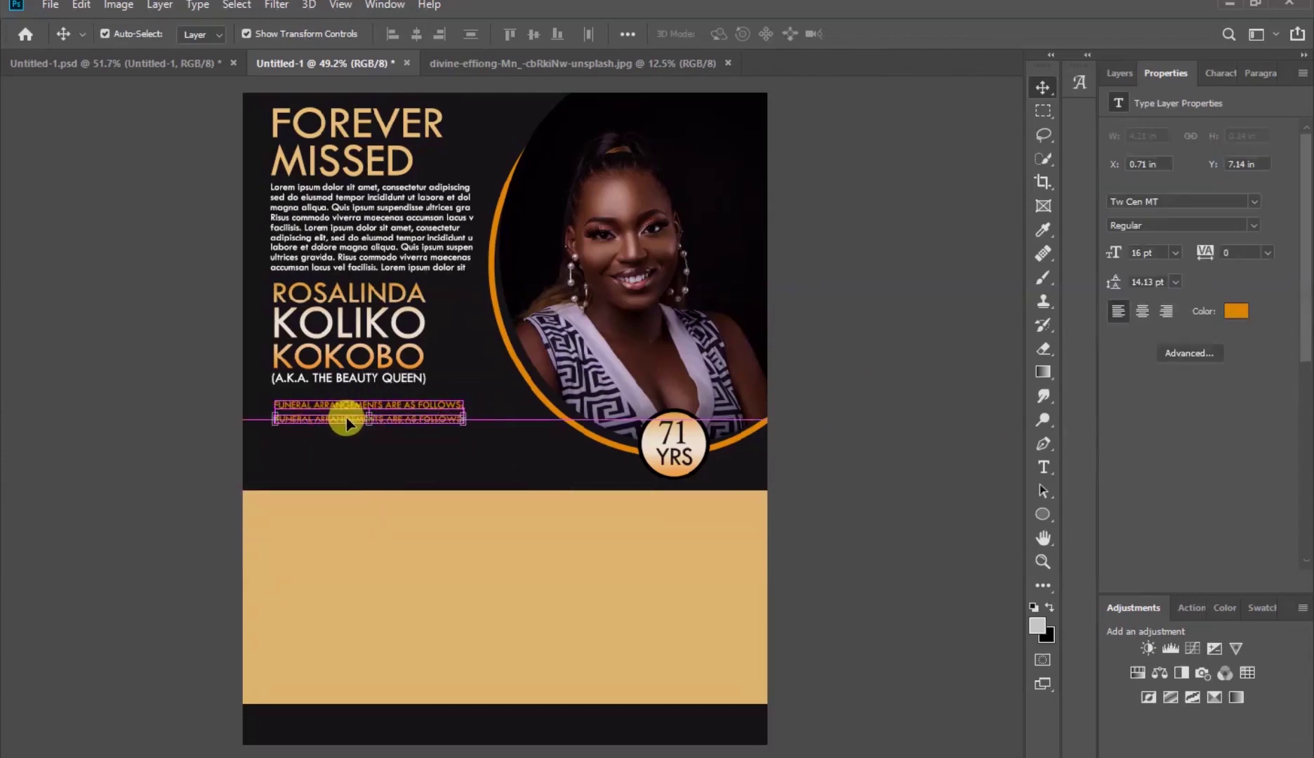
pyautogui.press('t')
pyautogui.click(275, 419)
pyautogui.hotkey('ctrl', 'a')
pyautogui.write('NO WAKE')
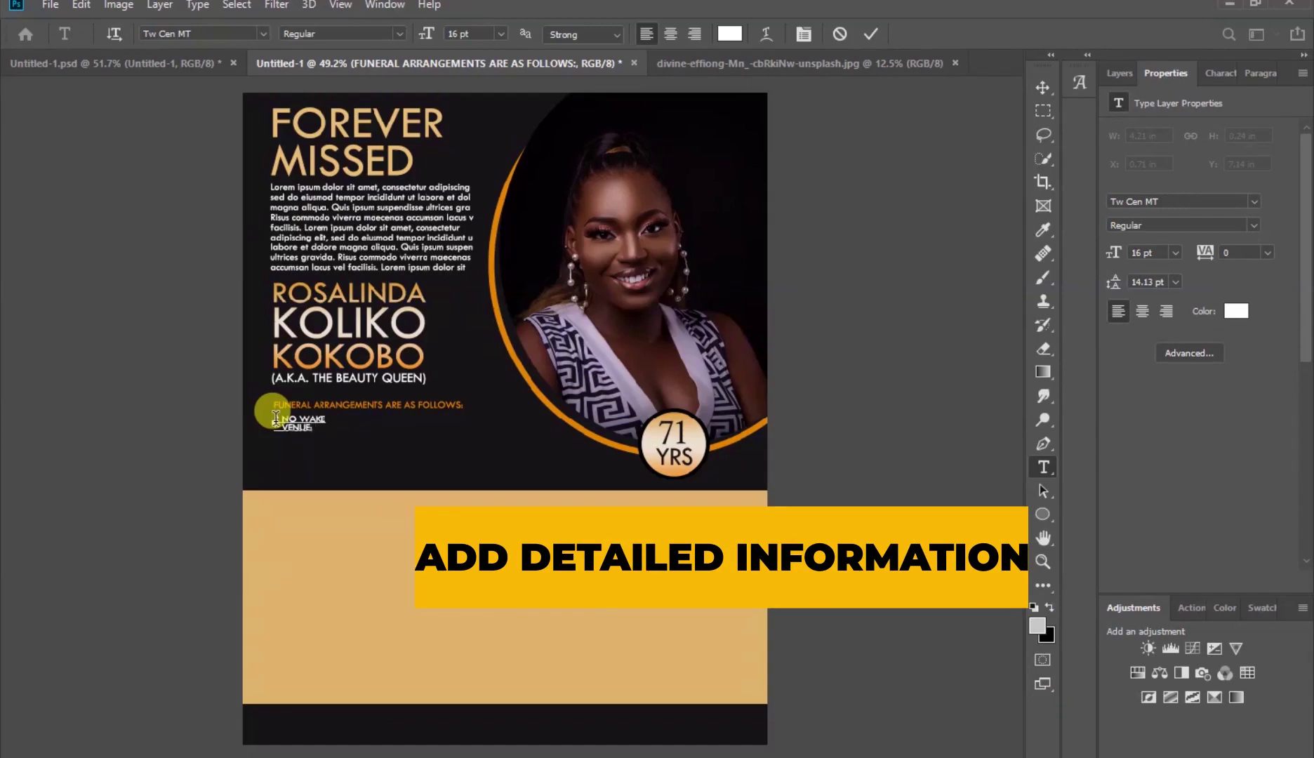
# - Complete the "^ VENUE:" line with "Lorem ipsum dolor sit amet, consectetur" and start a new line below it
pyautogui.click(320, 424)
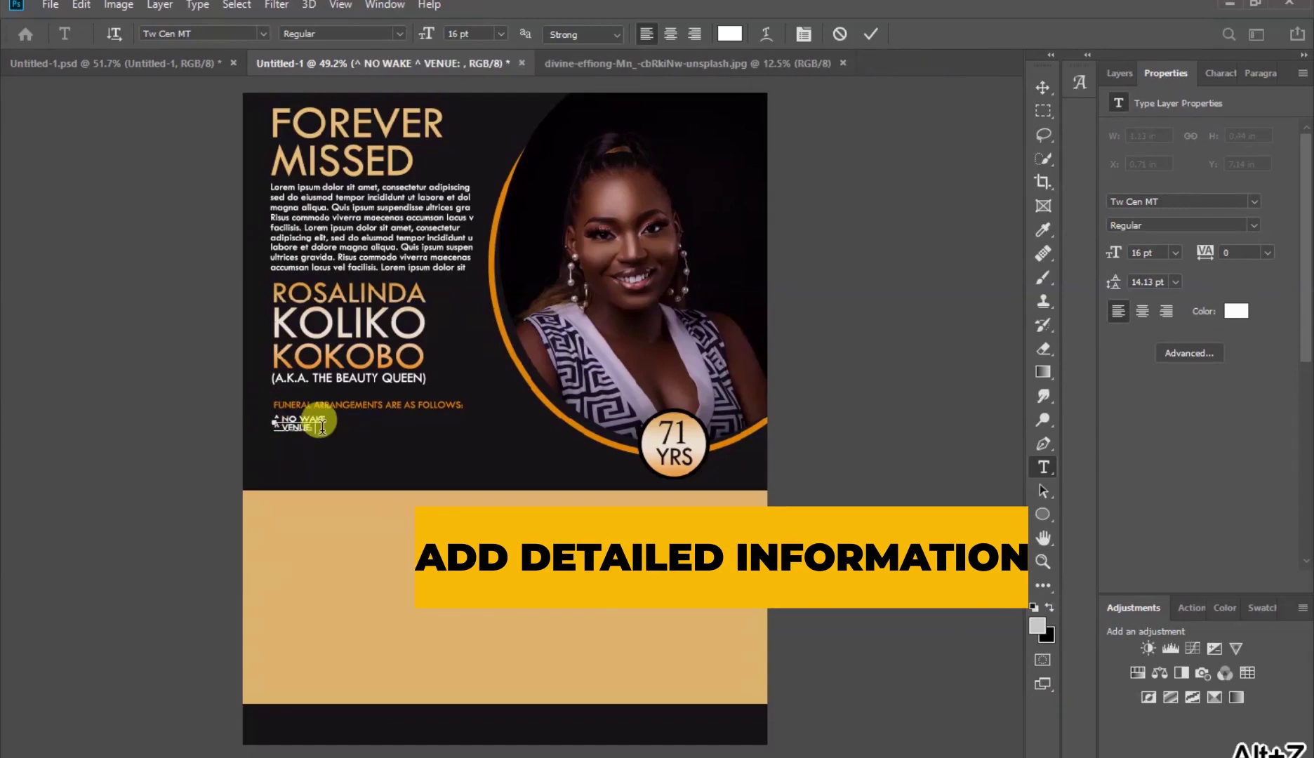
pyautogui.scroll(5, 321, 427)
pyautogui.scroll(5, 318, 424)
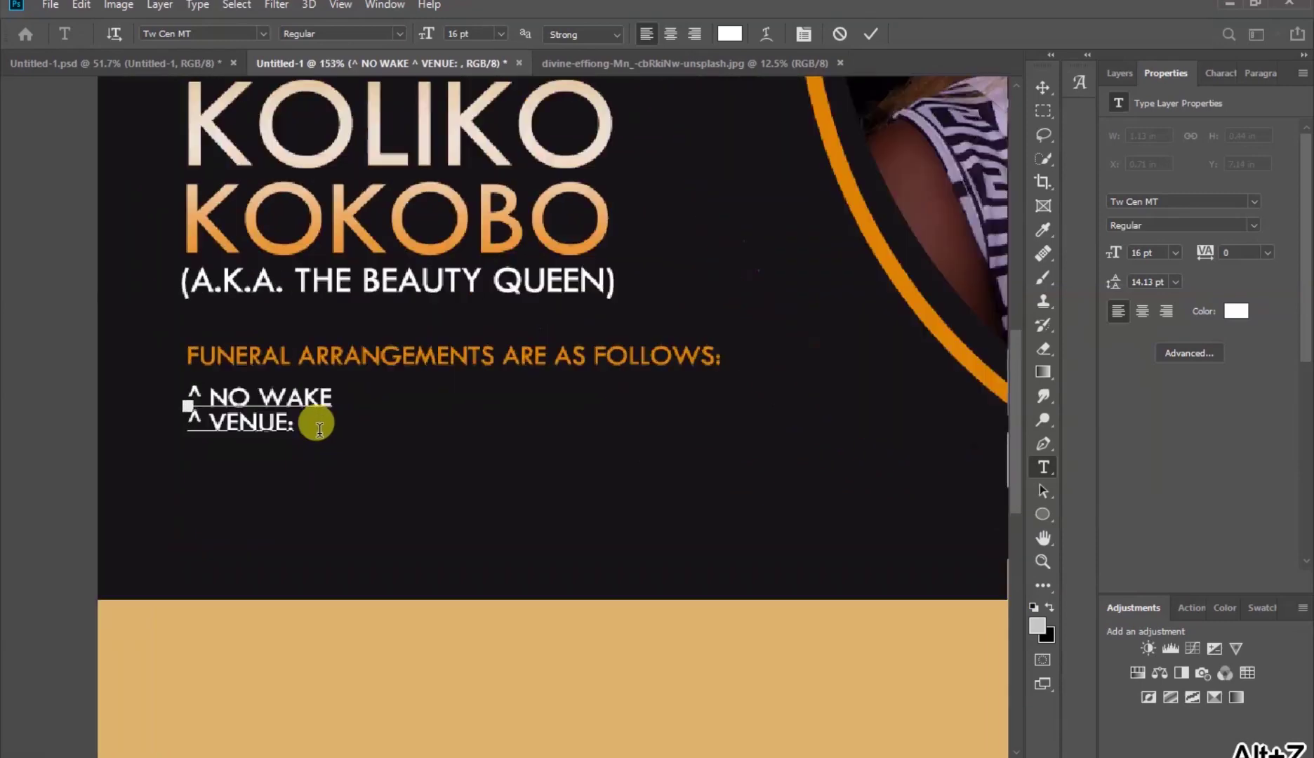
pyautogui.scroll(1, 284, 417)
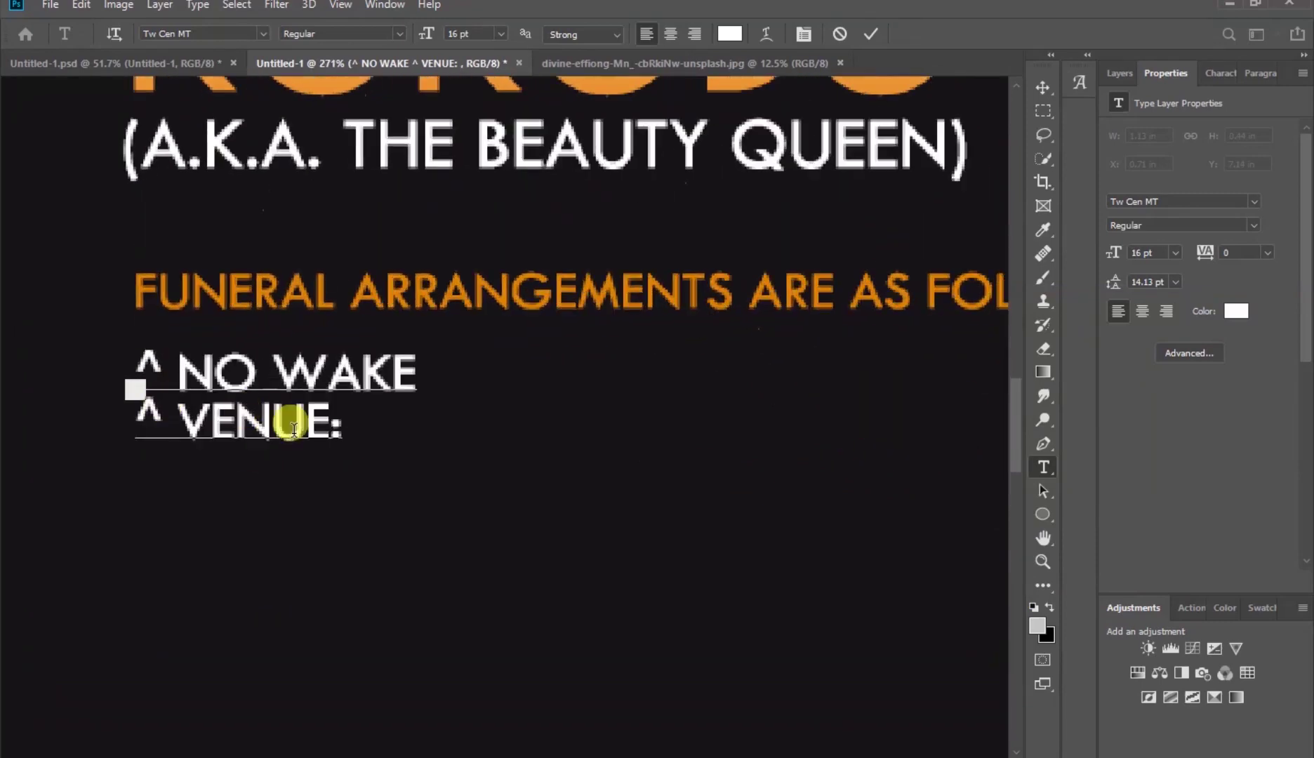
pyautogui.scroll(-4, 323, 425)
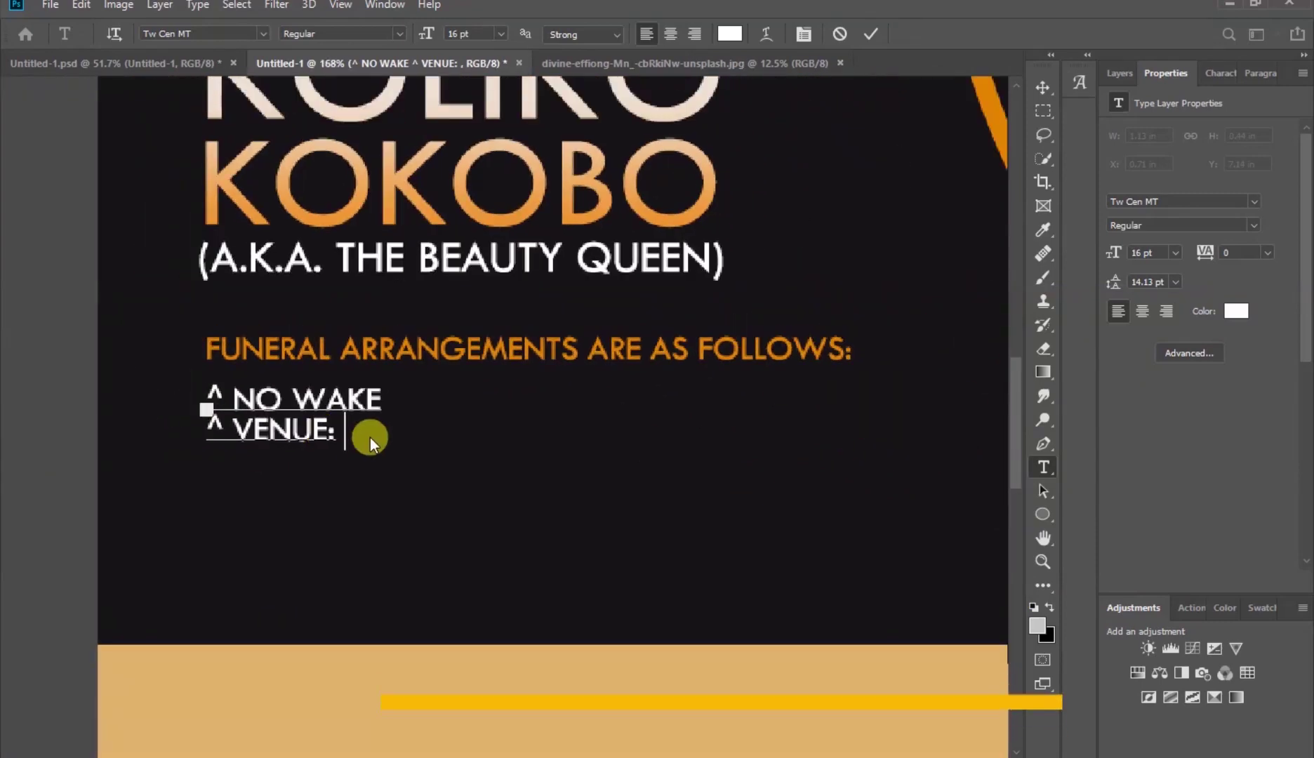
pyautogui.hotkey('ctrl', '0')
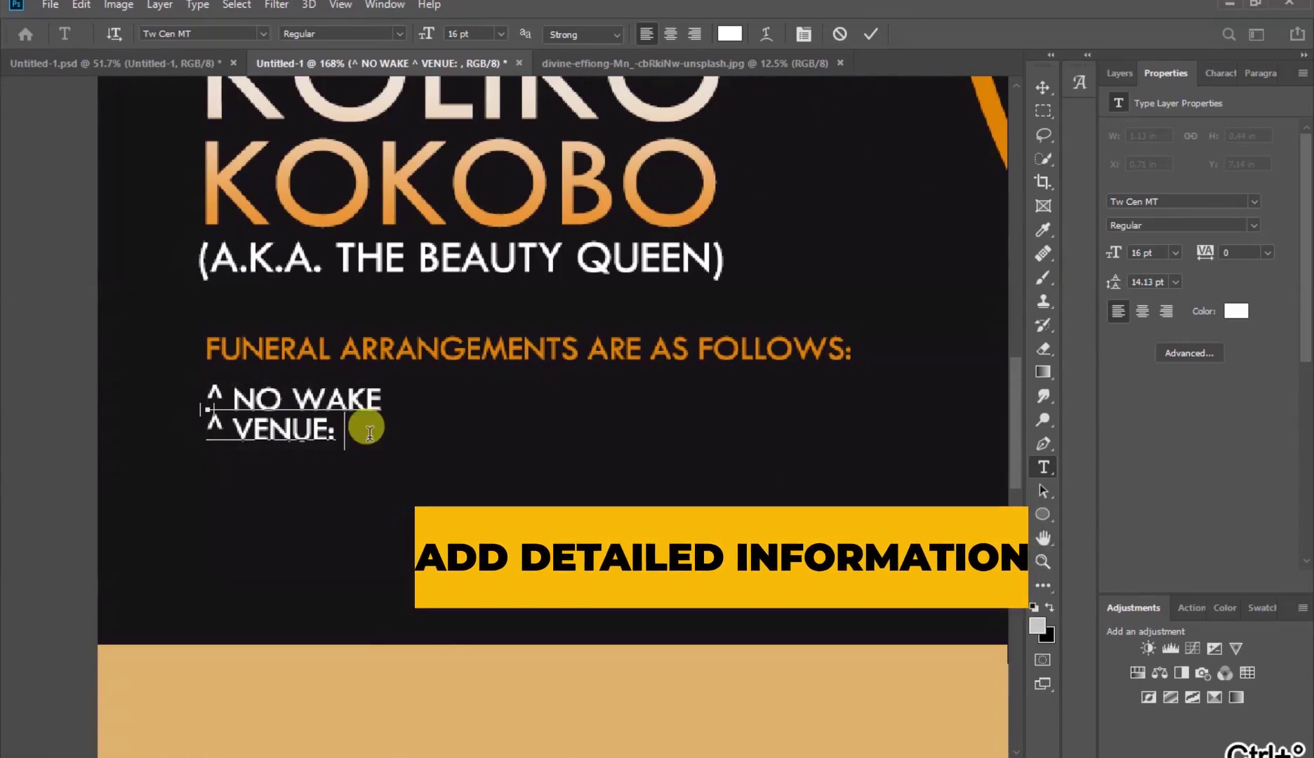
pyautogui.press('ctrl')
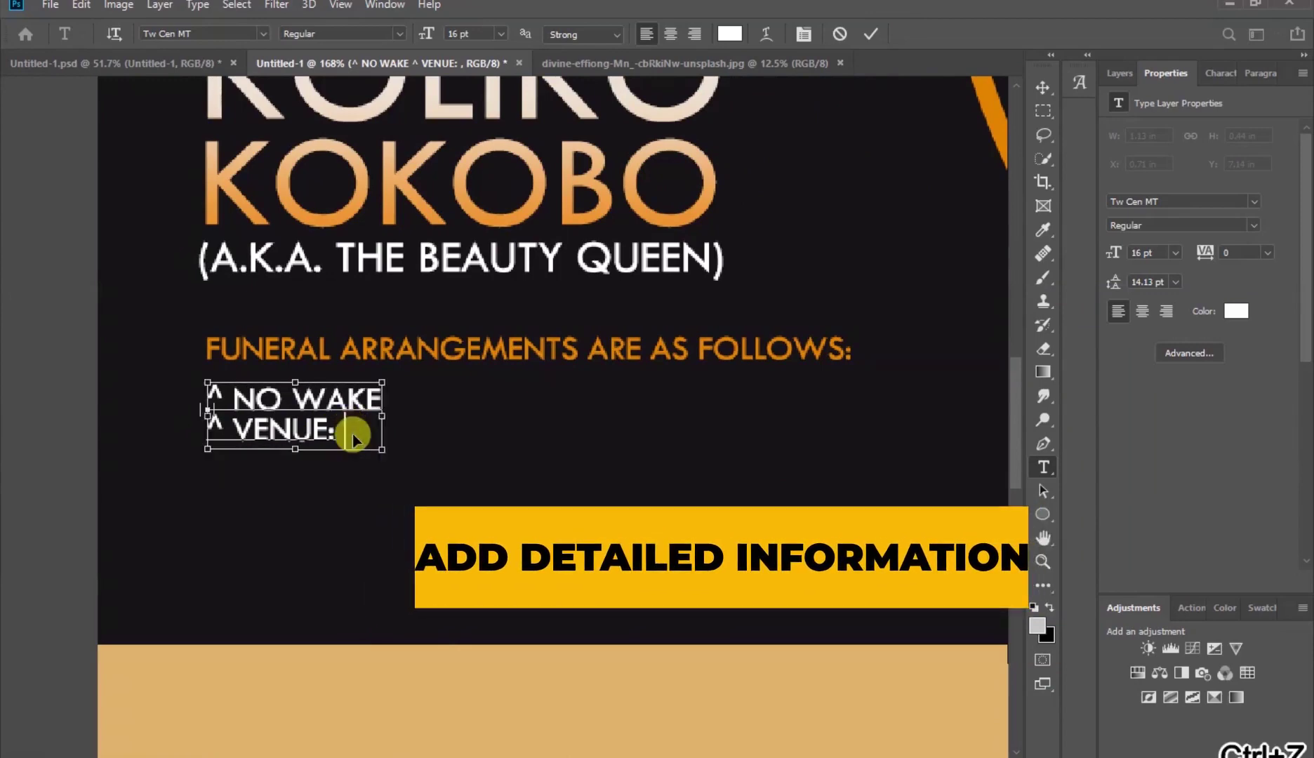
pyautogui.write('Lorem ipsum dolor sit amet, consectetur')
pyautogui.press('Return')
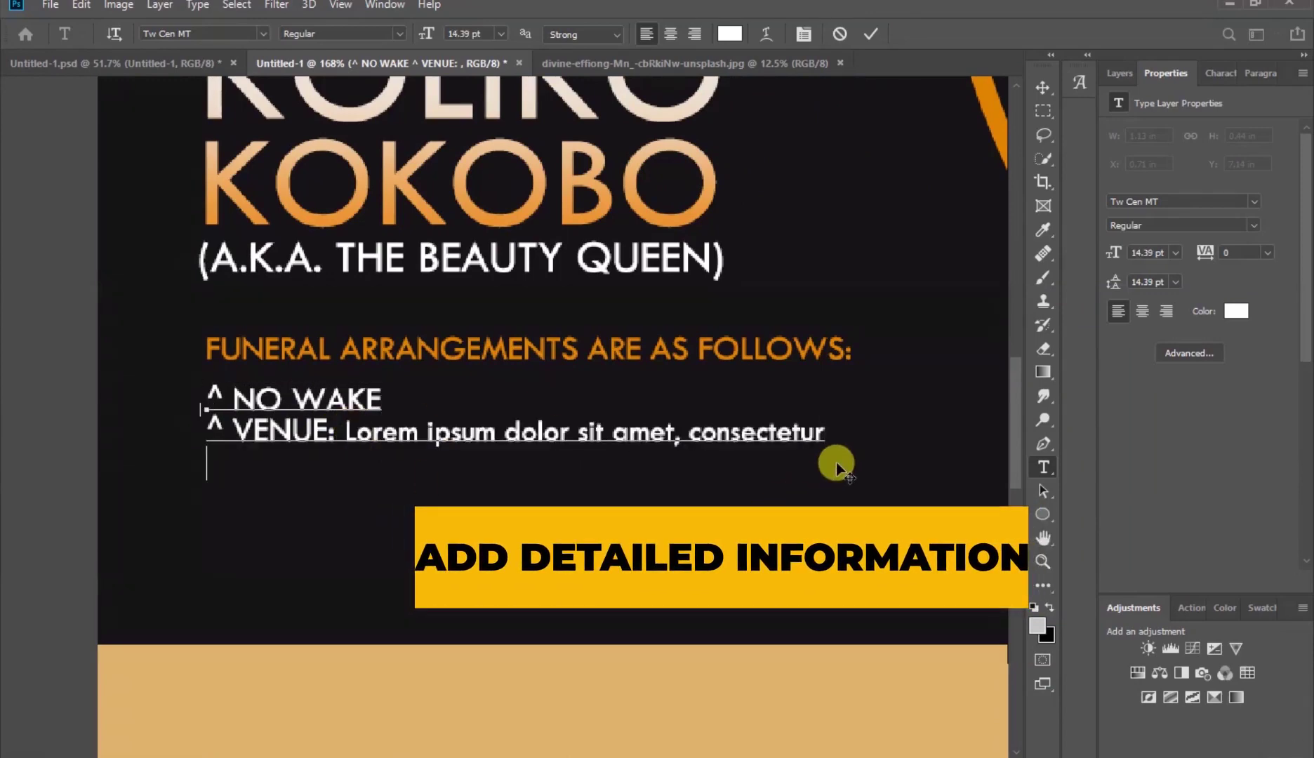
# - Add "^ DATE:" and "^ FINAL RITE:" lines below the venue, each followed by "Lorem ipsum dolor sit amet, consectetur"
pyautogui.write('^')
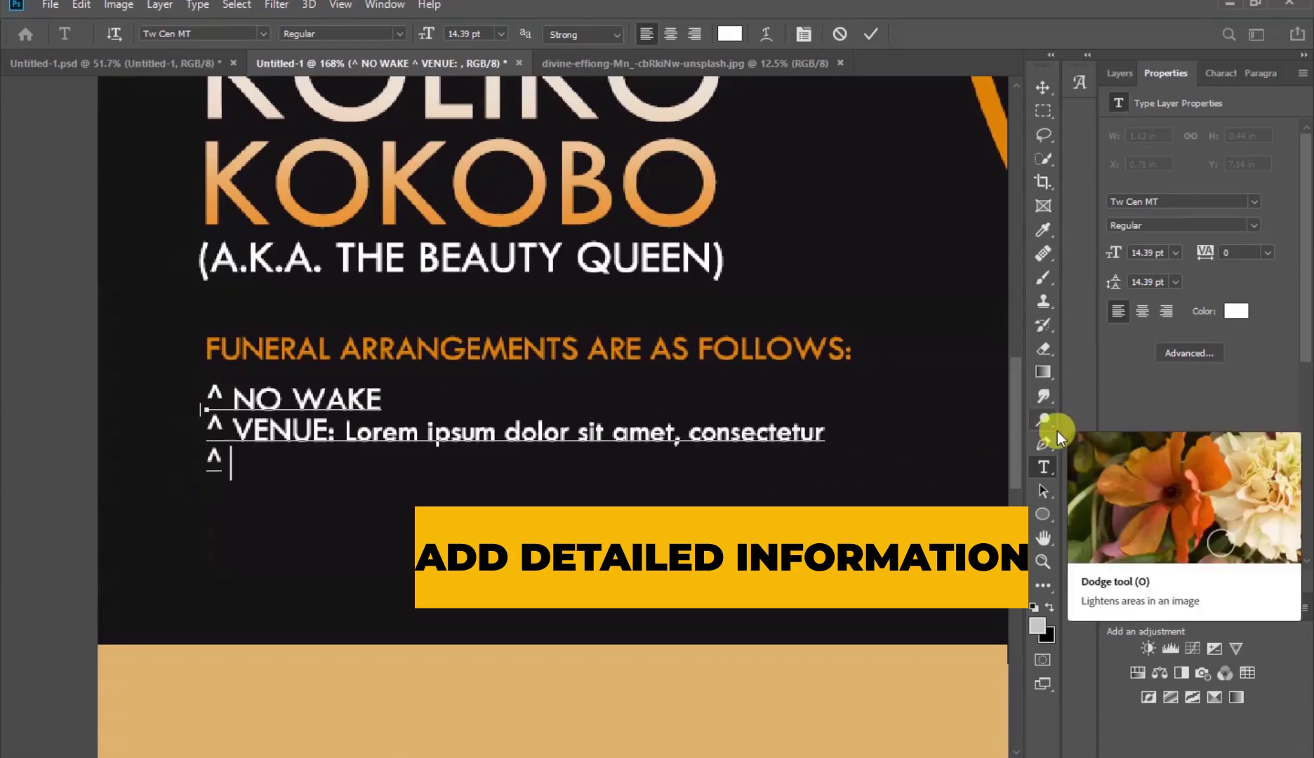
pyautogui.write('   DATE')
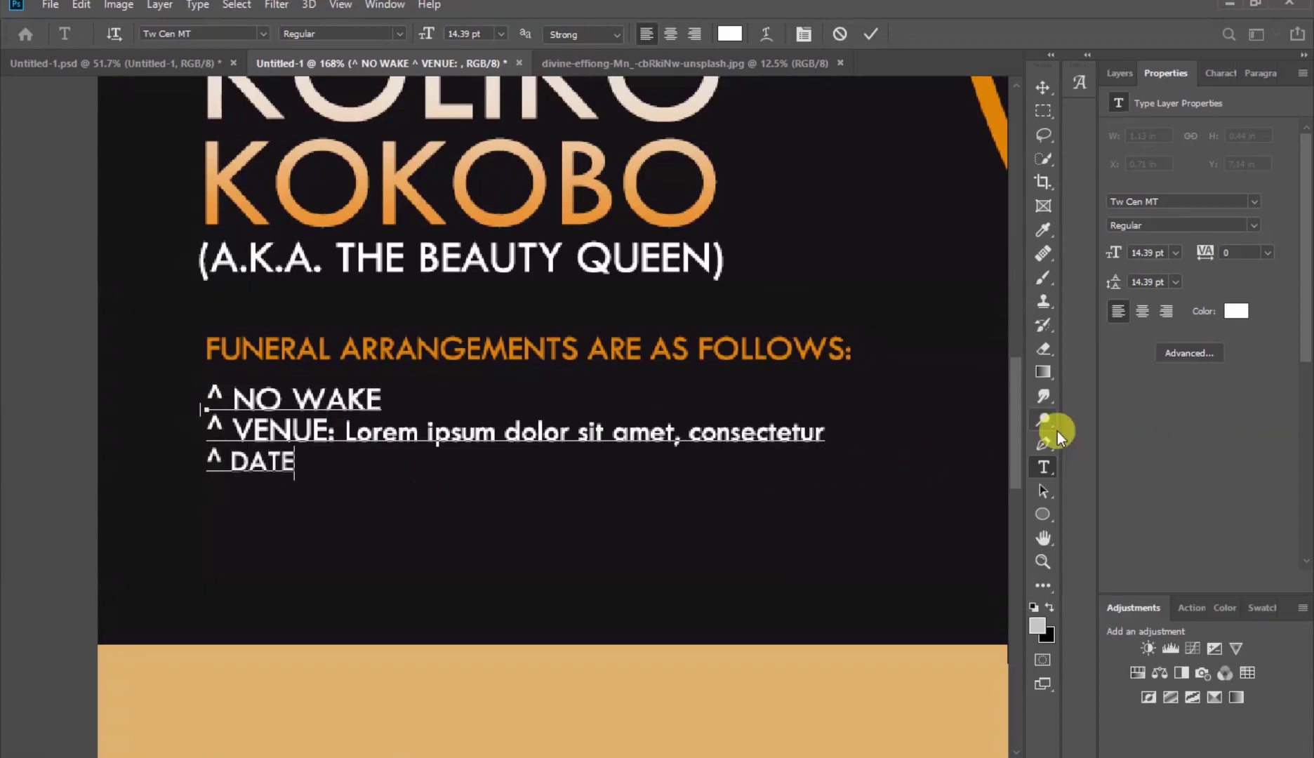
pyautogui.write(':')
pyautogui.write('Lorem ipsum dolor sit amet, consectetur')
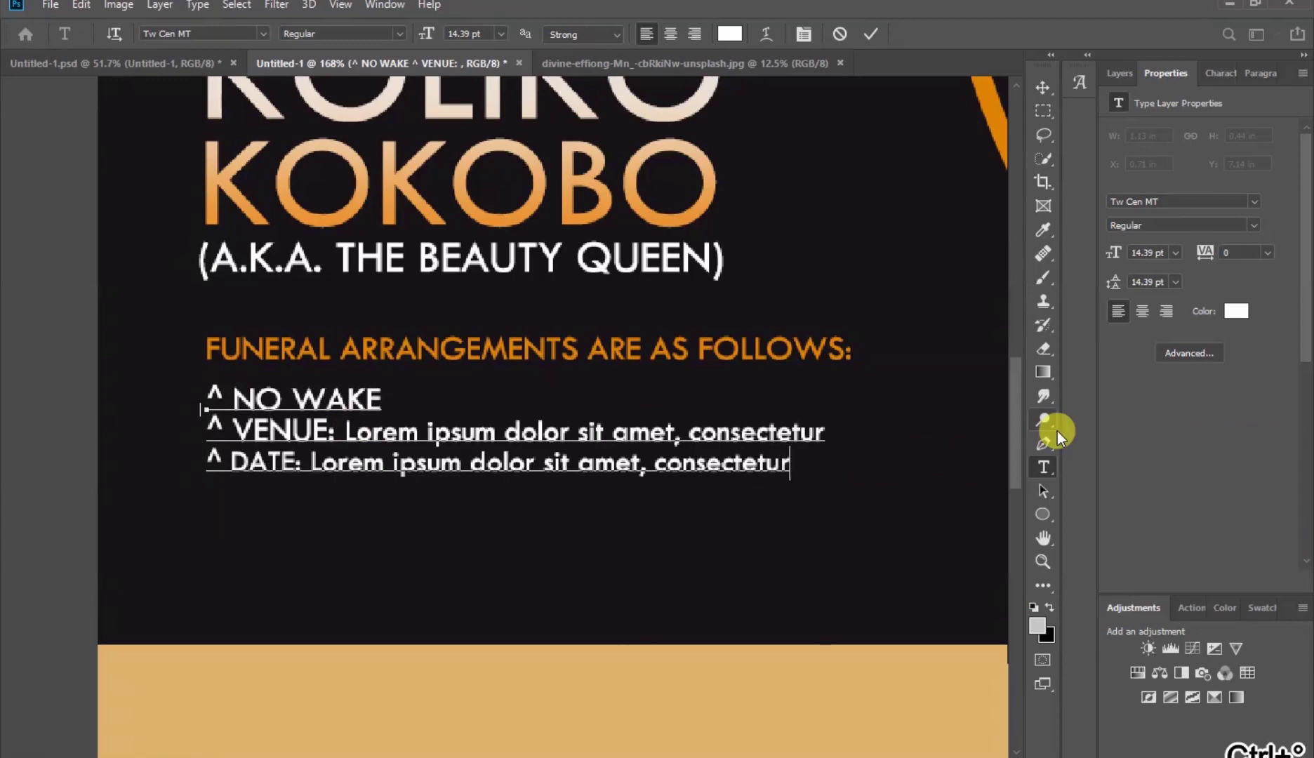
pyautogui.press('Return')
pyautogui.scroll(-3, 593, 443)
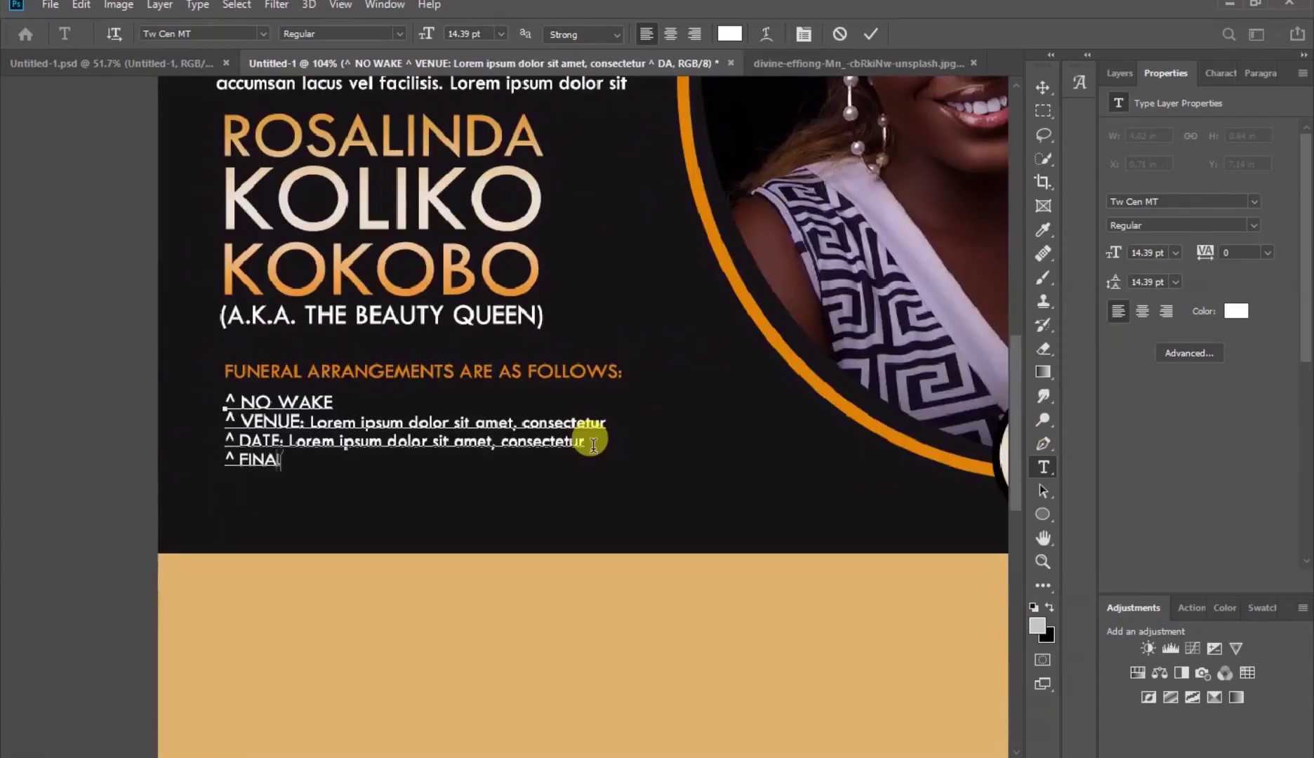
pyautogui.write('Lorem ipsum dolor sit amet, consectetur')
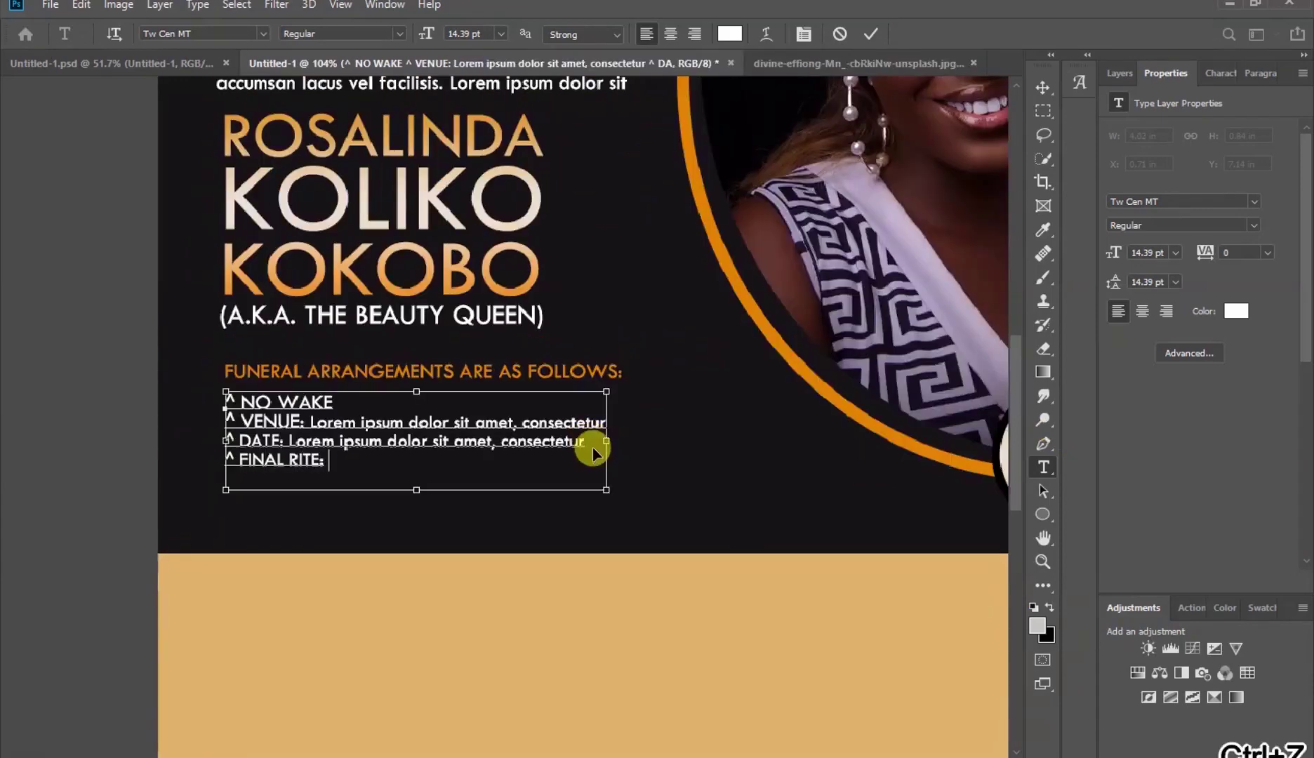
# - Add a last line "^ THANKSGIVING SERVICE: Lorem ipsum dolor sit amet, consectetur" to the funeral arrangements list
pyautogui.press('Return')
pyautogui.write('^')
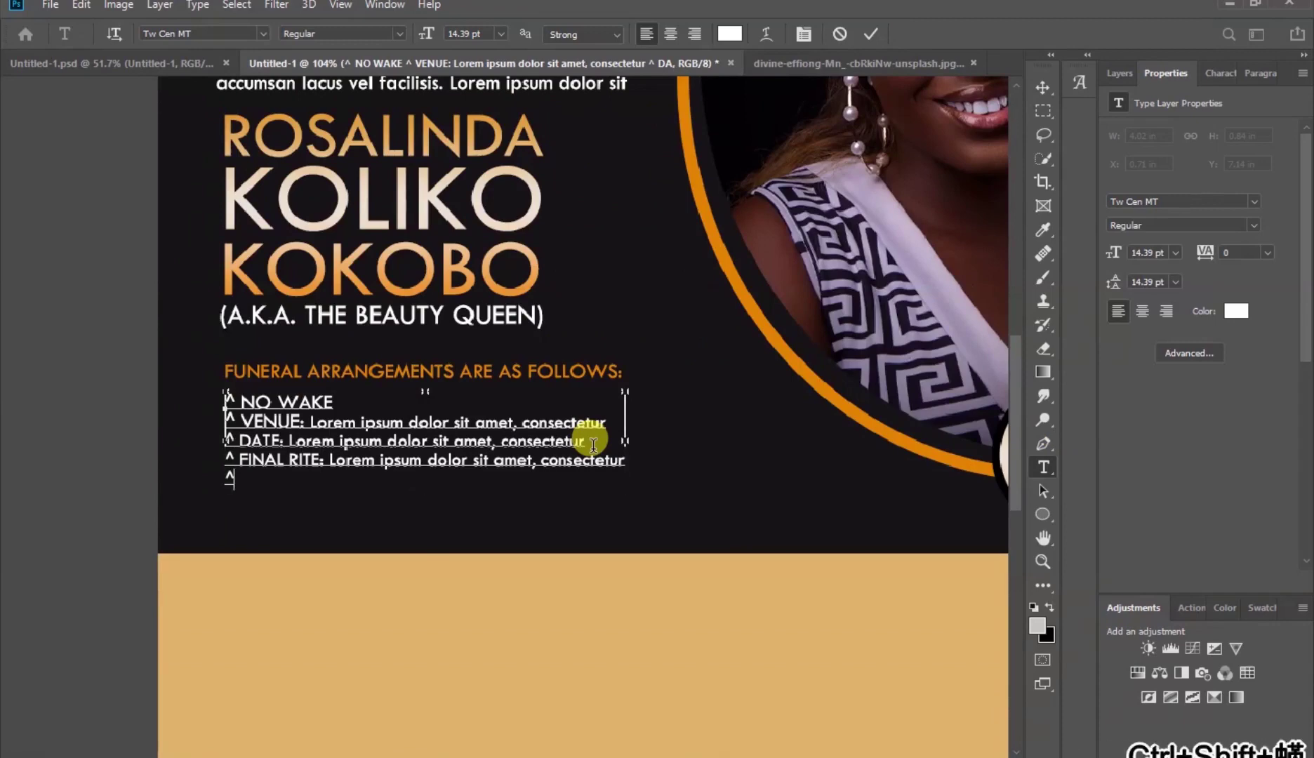
pyautogui.write(' THANKSGIVING SER')
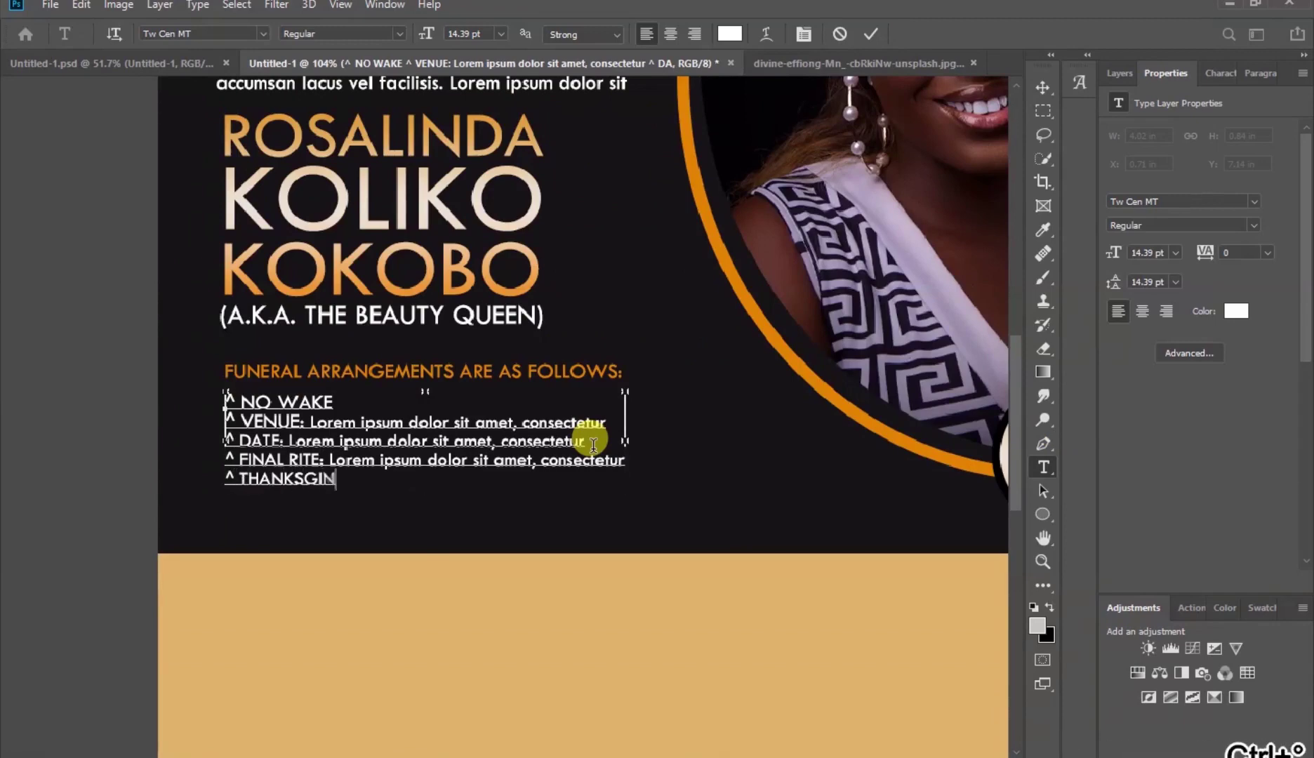
pyautogui.write('VICE: v')
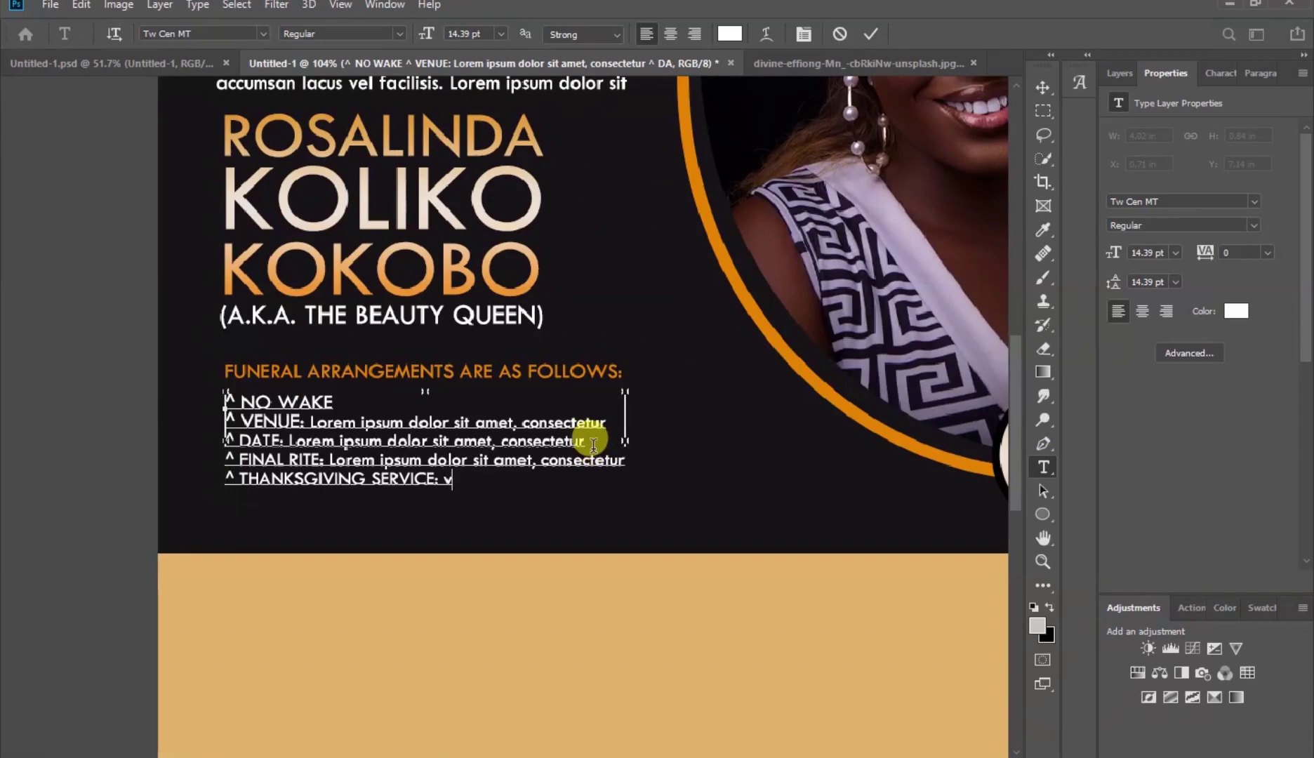
pyautogui.press('BackSpace')
pyautogui.write('Lorem ipsum dolor sit amet, consectetur')
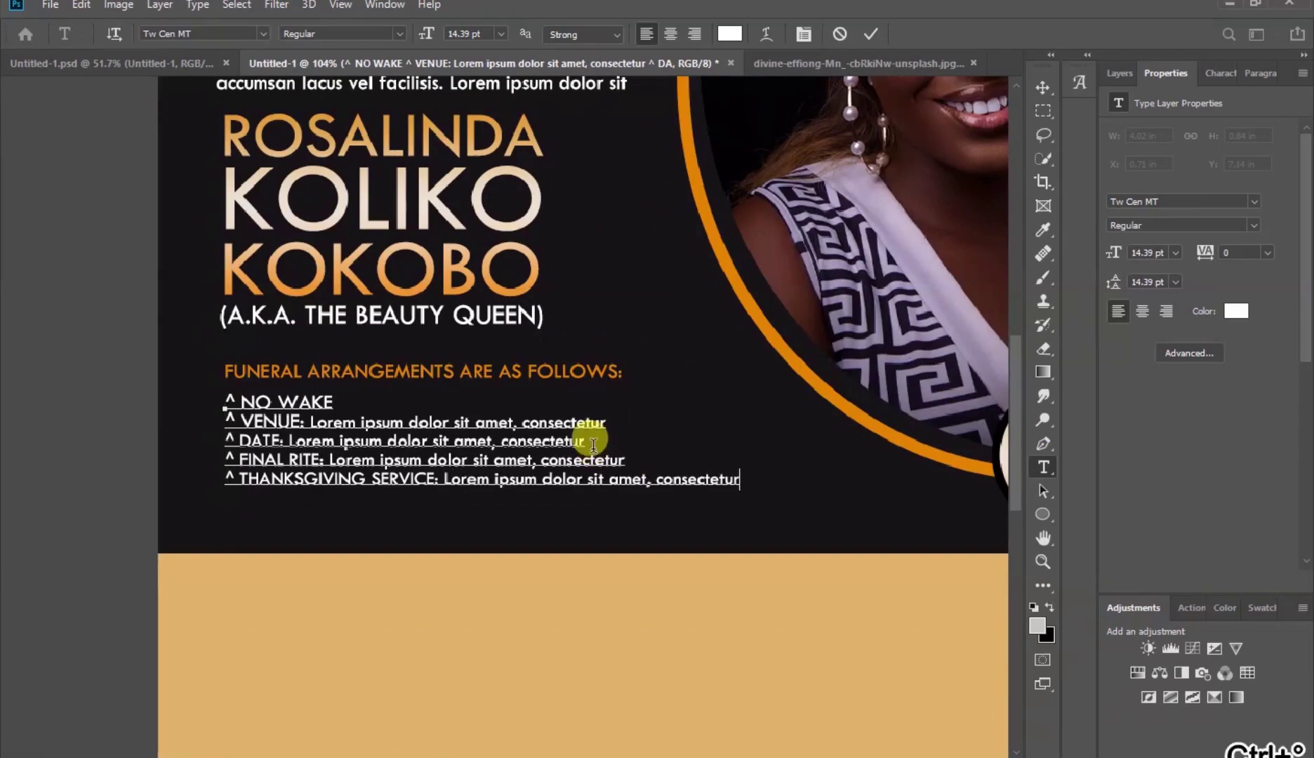
pyautogui.click(870, 34)
# - Colour the carets before "NO WAKE" and "VENUE:" golden orange, sampled from the first line of the gradient name
pyautogui.click(223, 398)
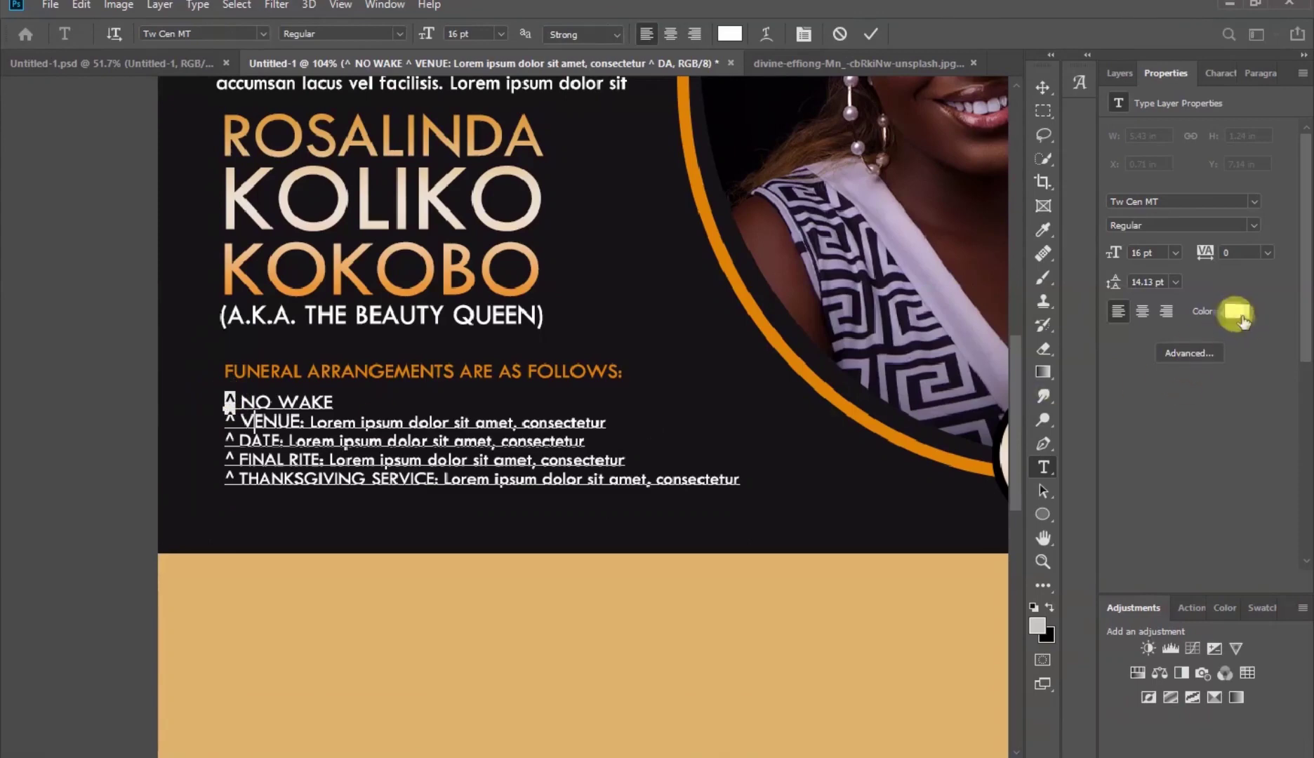
pyautogui.click(1236, 311)
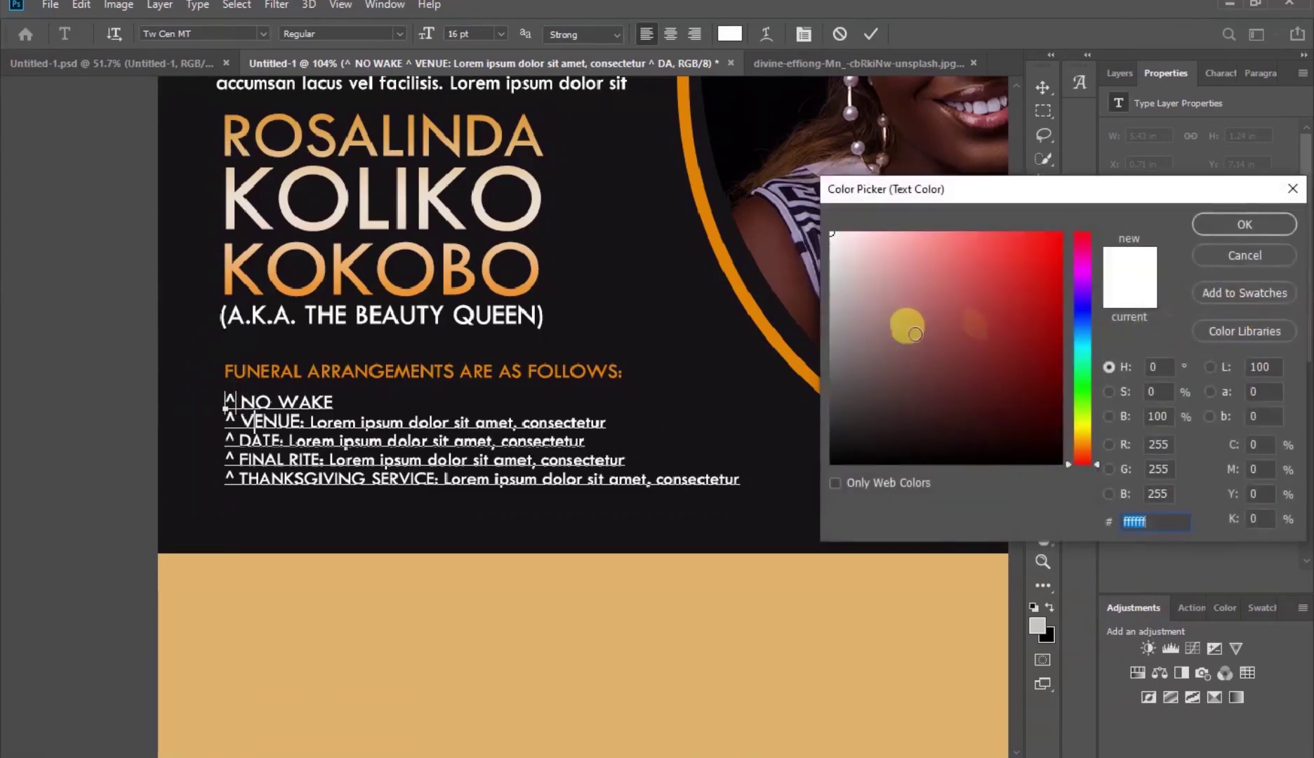
pyautogui.click(428, 121)
pyautogui.click(1244, 224)
pyautogui.click(229, 419)
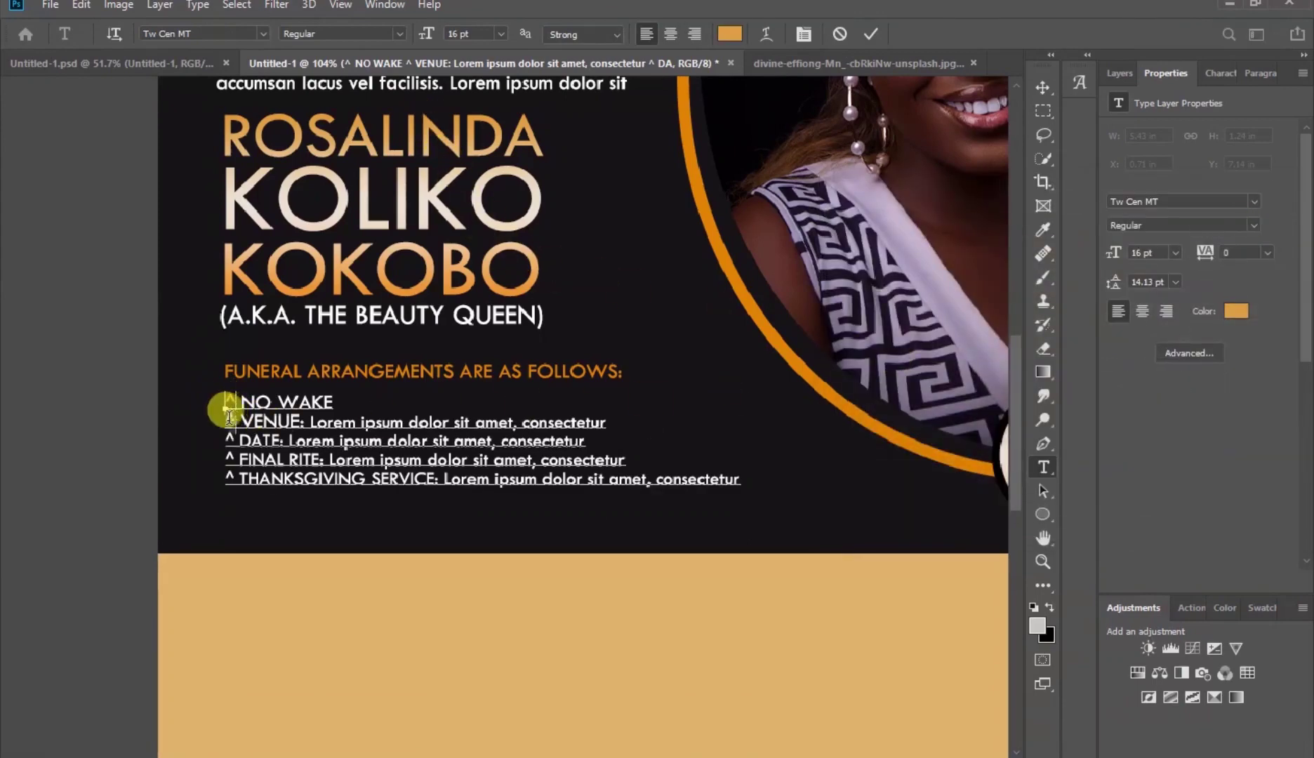
pyautogui.click(1236, 311)
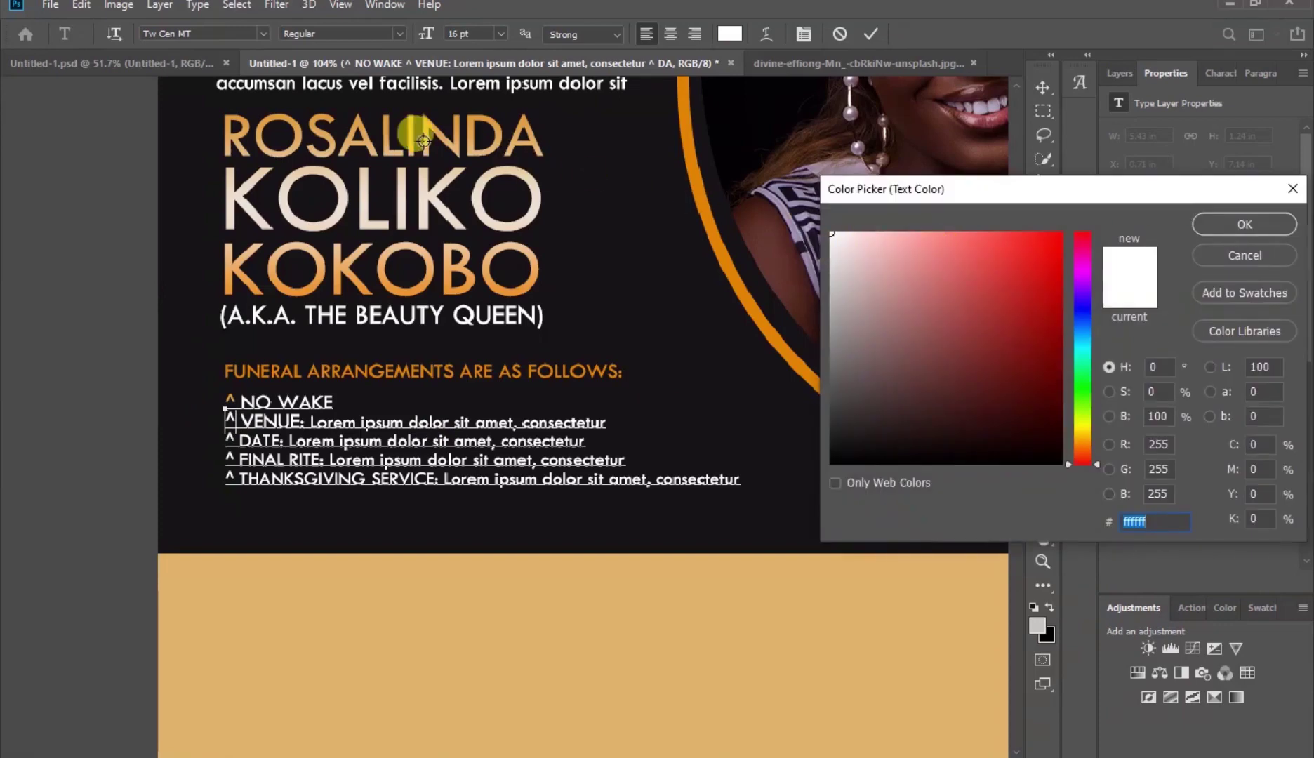
pyautogui.click(354, 116)
pyautogui.click(1243, 223)
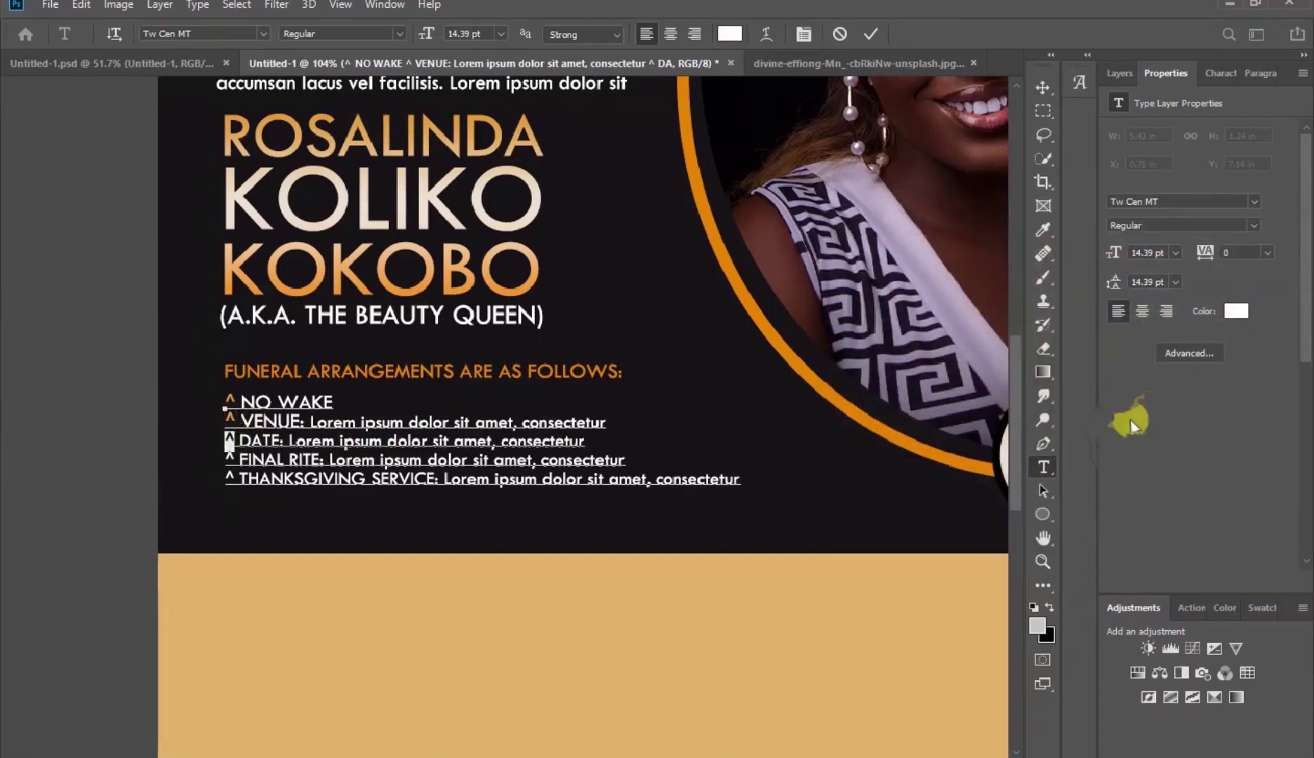
# - Colour the carets before "DATE:" and "FINAL RITE:" golden orange, sampled from the first line of the gradient name
pyautogui.click(1236, 311)
pyautogui.click(375, 111)
pyautogui.click(1244, 224)
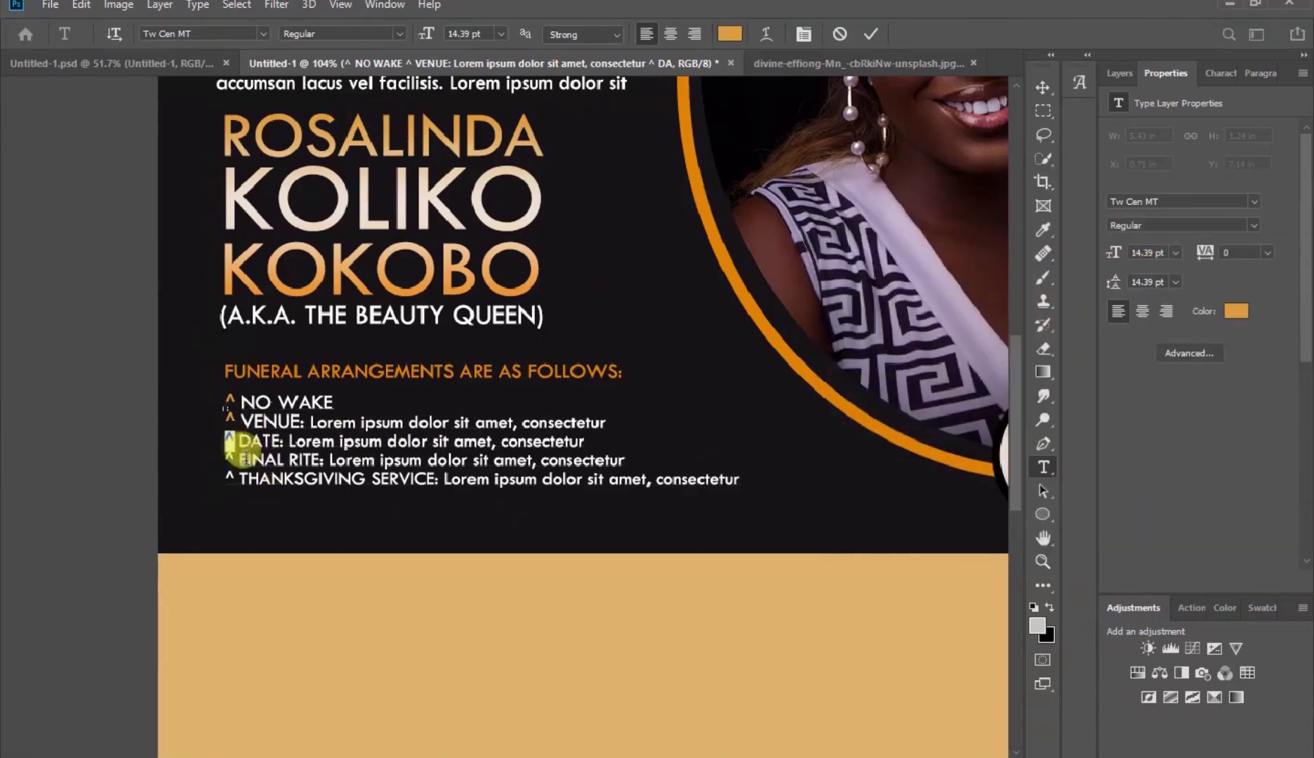
pyautogui.moveTo(224, 460); pyautogui.dragTo(234, 461)
pyautogui.click(1236, 311)
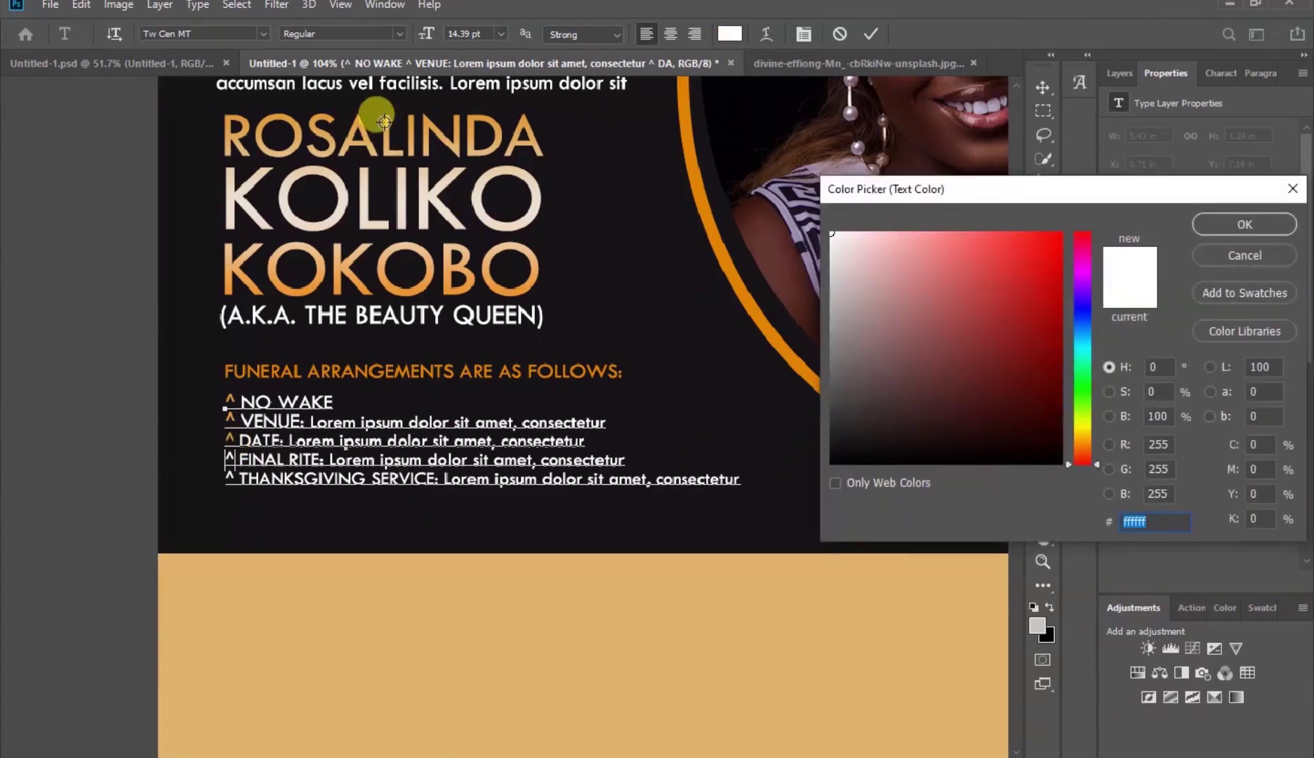
pyautogui.click(376, 116)
pyautogui.click(1243, 223)
# - Colour the caret before "THANKSGIVING SERVICE:" golden orange #dd9f46, sampled from the gradient name, and finish editing the list
pyautogui.moveTo(232, 478); pyautogui.dragTo(236, 479)
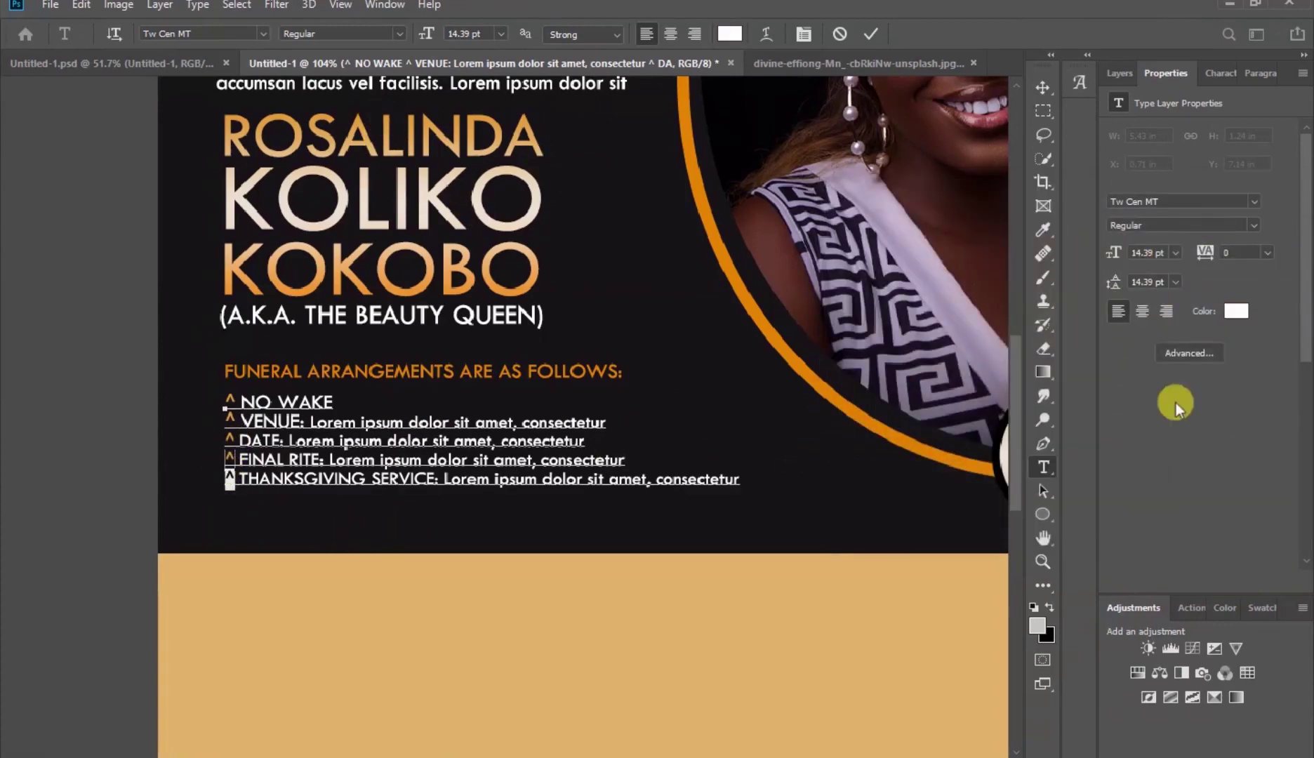
pyautogui.click(1236, 311)
pyautogui.click(314, 130)
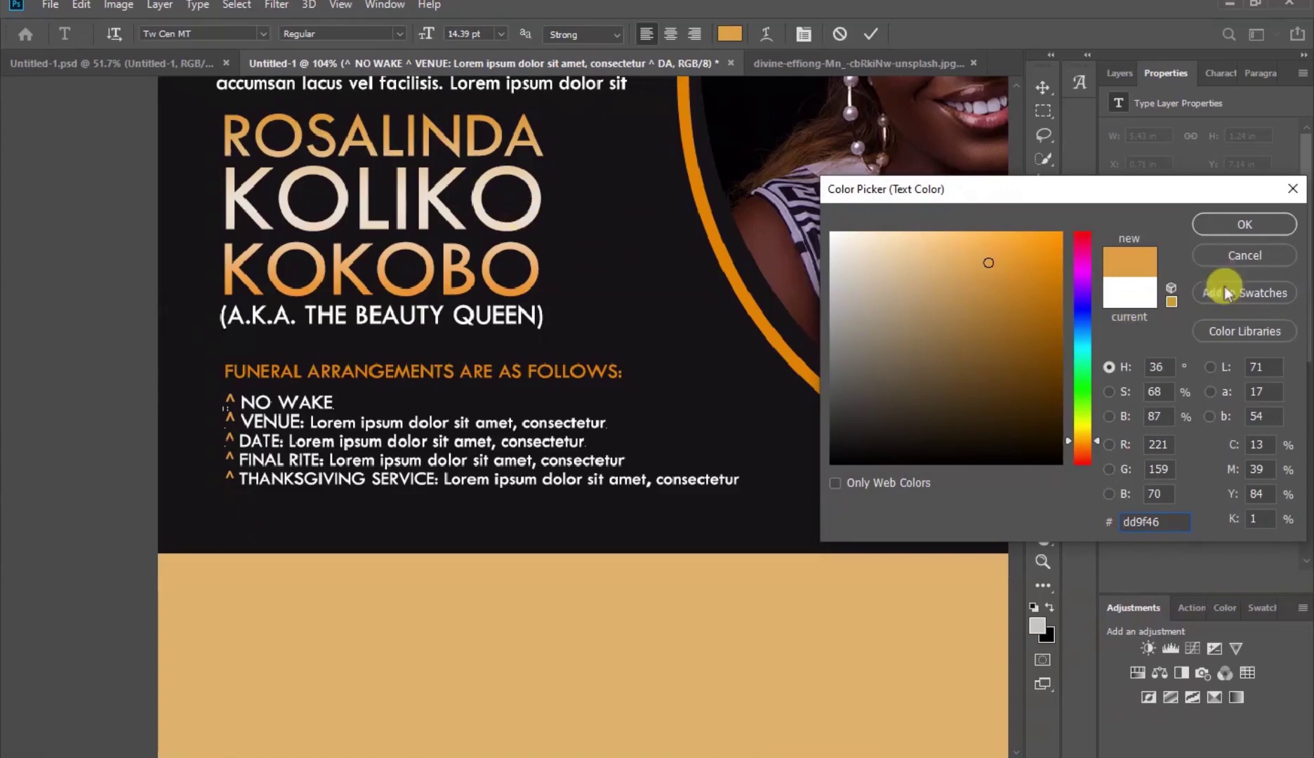
pyautogui.click(1245, 223)
pyautogui.click(873, 35)
pyautogui.press('v')
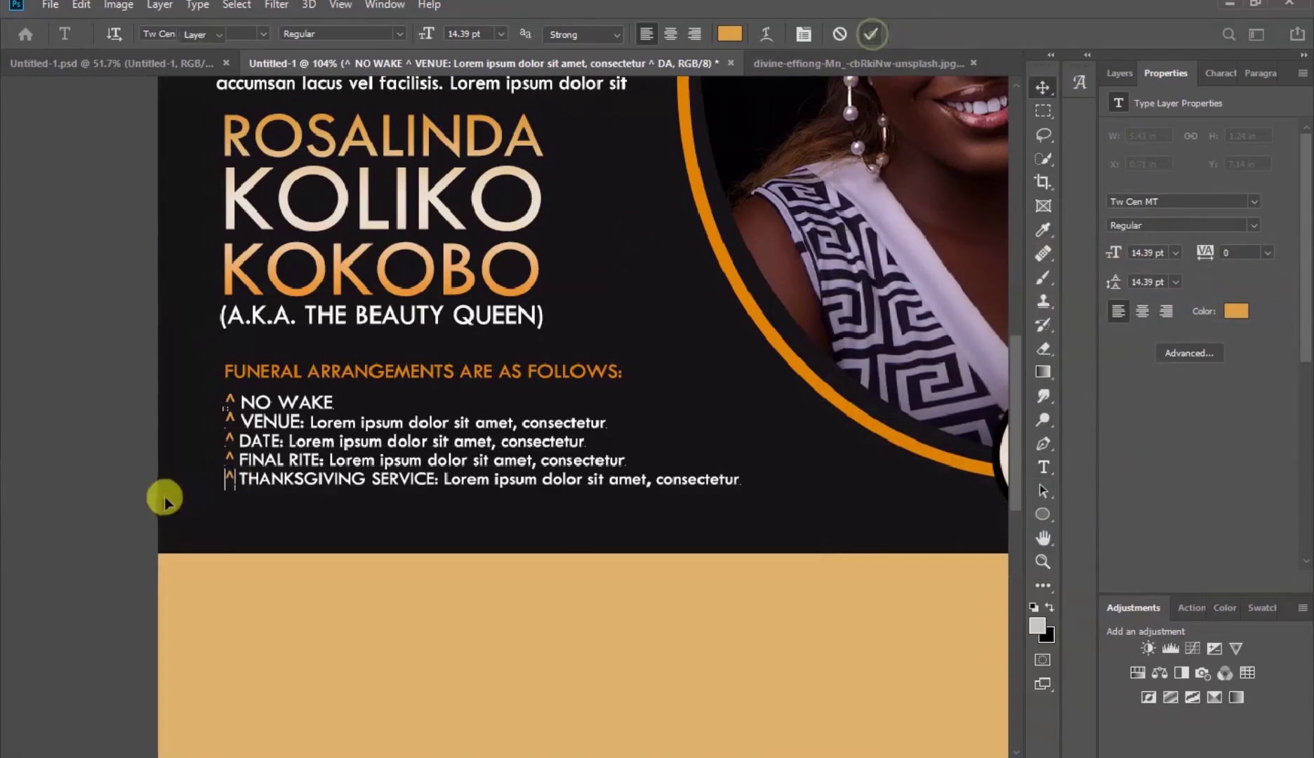
pyautogui.click(104, 478)
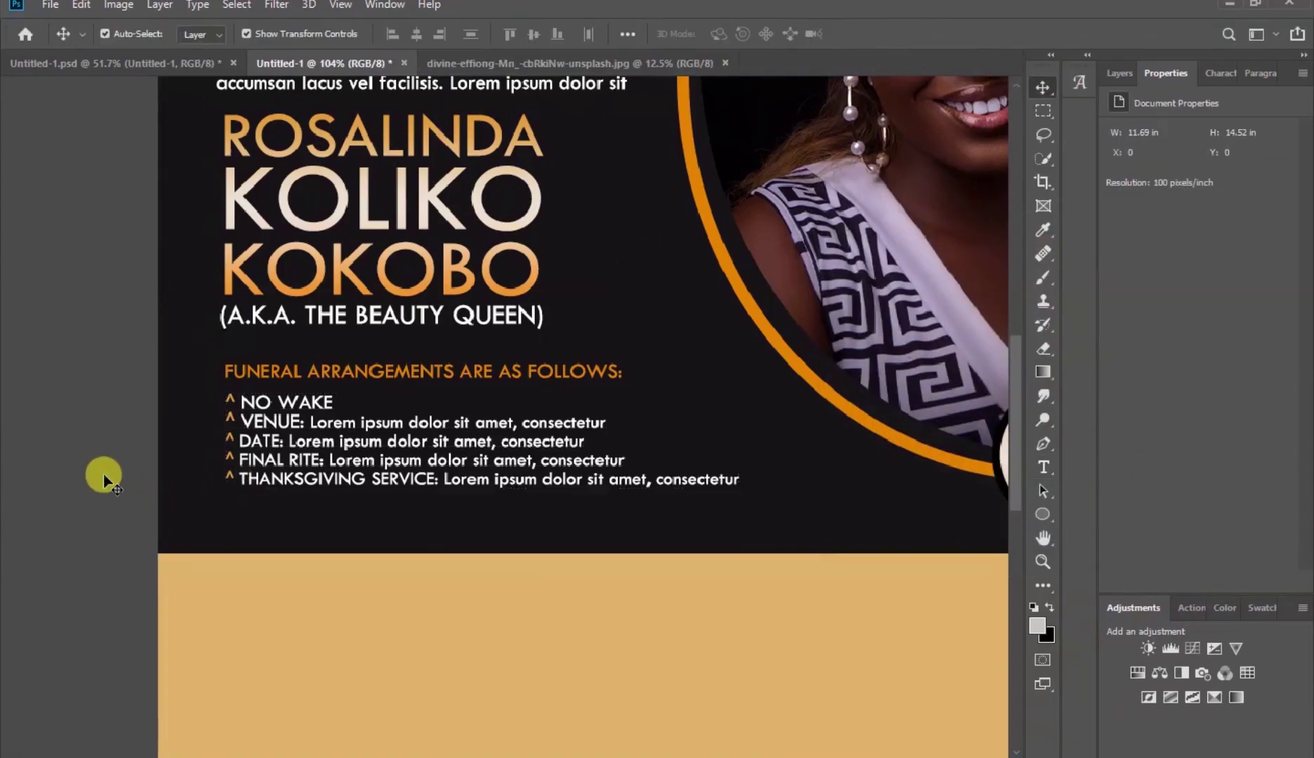
# - Draw a thin vertical rectangle about 6 px wide and 439 px high down the middle of the tan panel as a divider
pyautogui.scroll(-1, 452, 669)
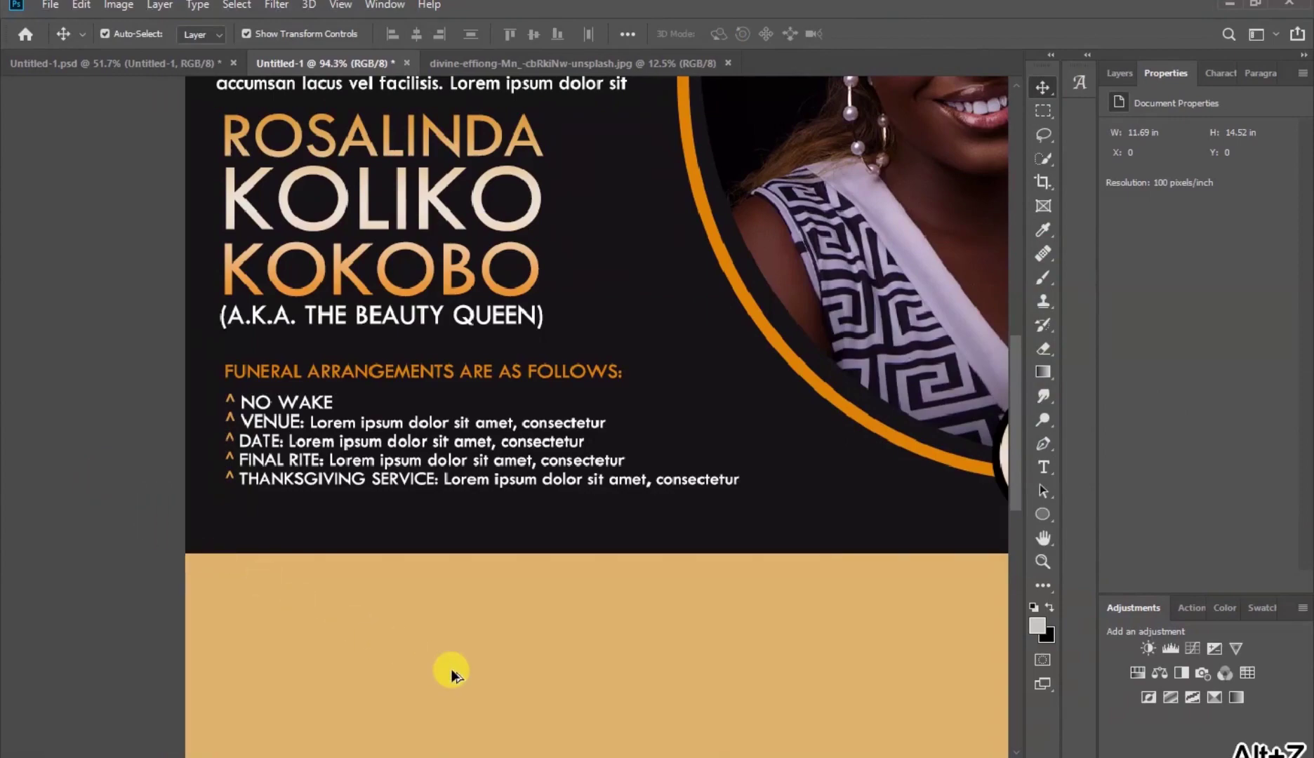
pyautogui.scroll(-3, 452, 670)
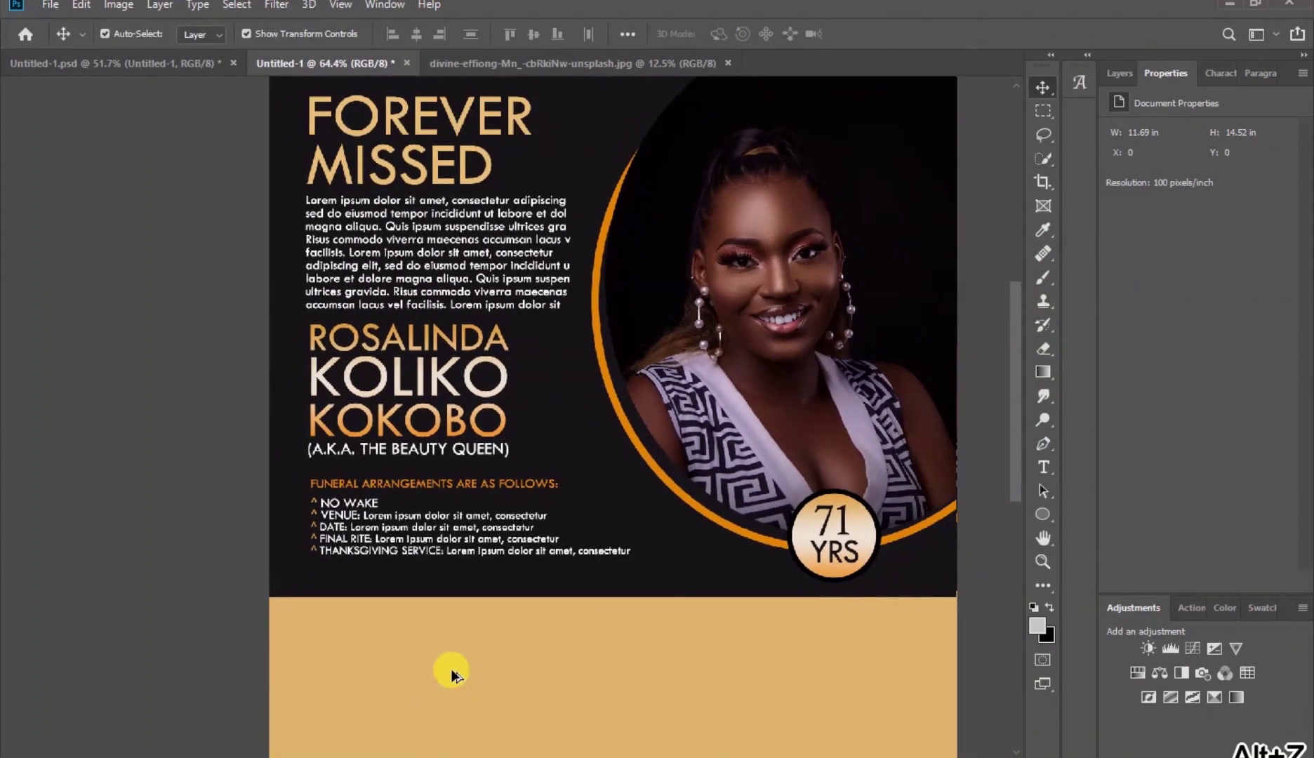
pyautogui.scroll(-2, 452, 669)
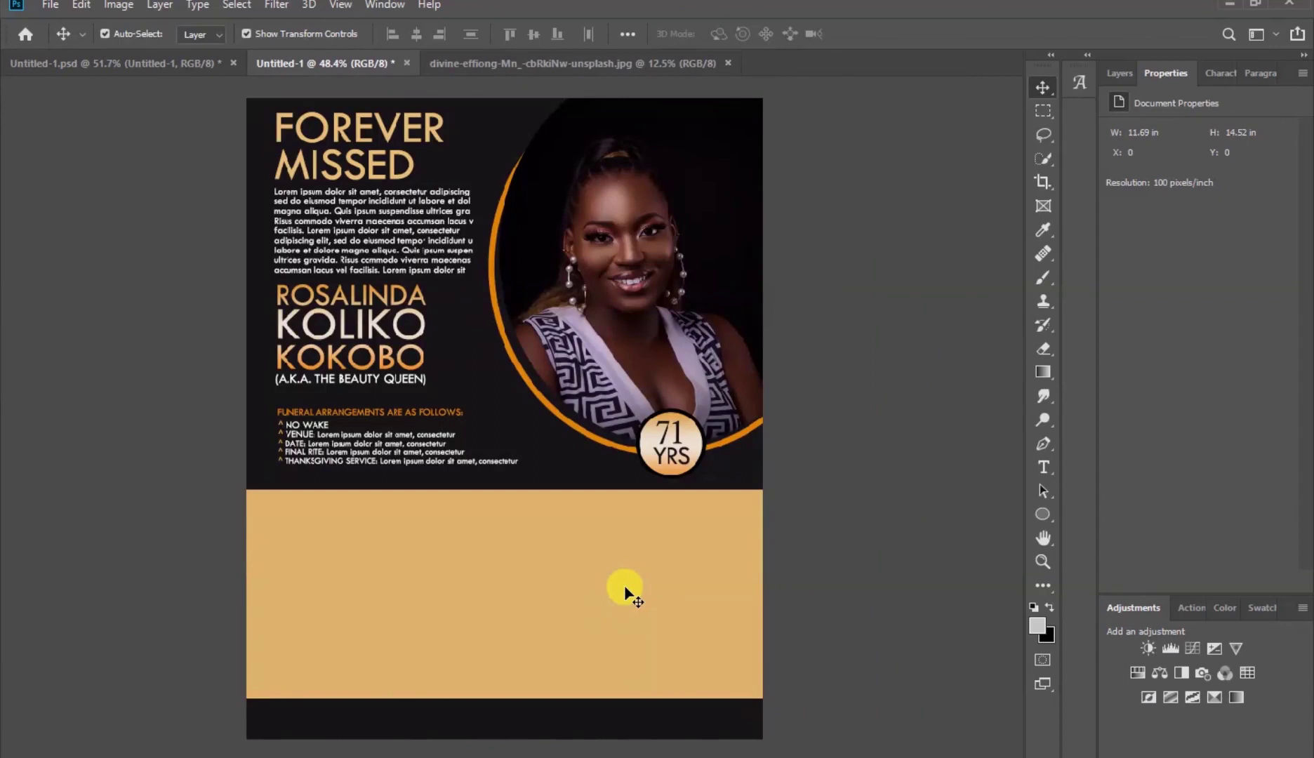
pyautogui.click(1041, 514)
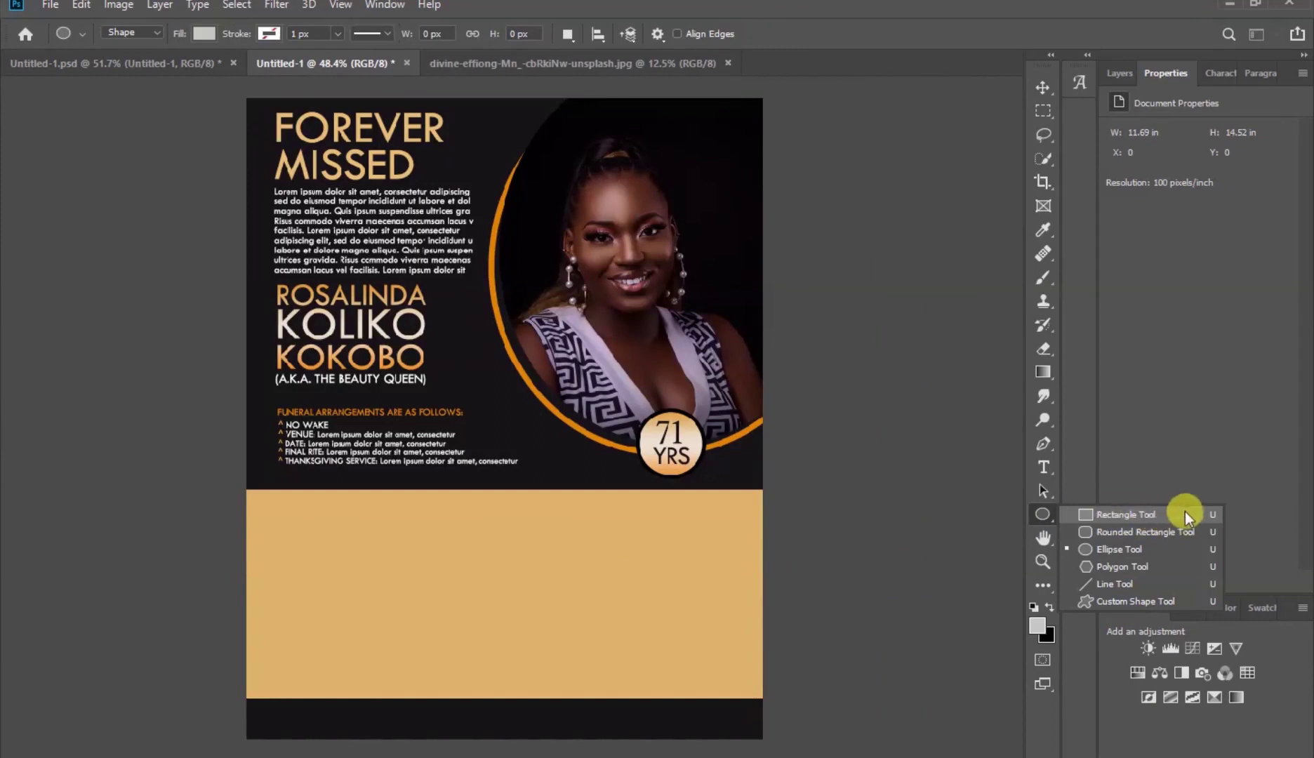
pyautogui.click(1187, 512)
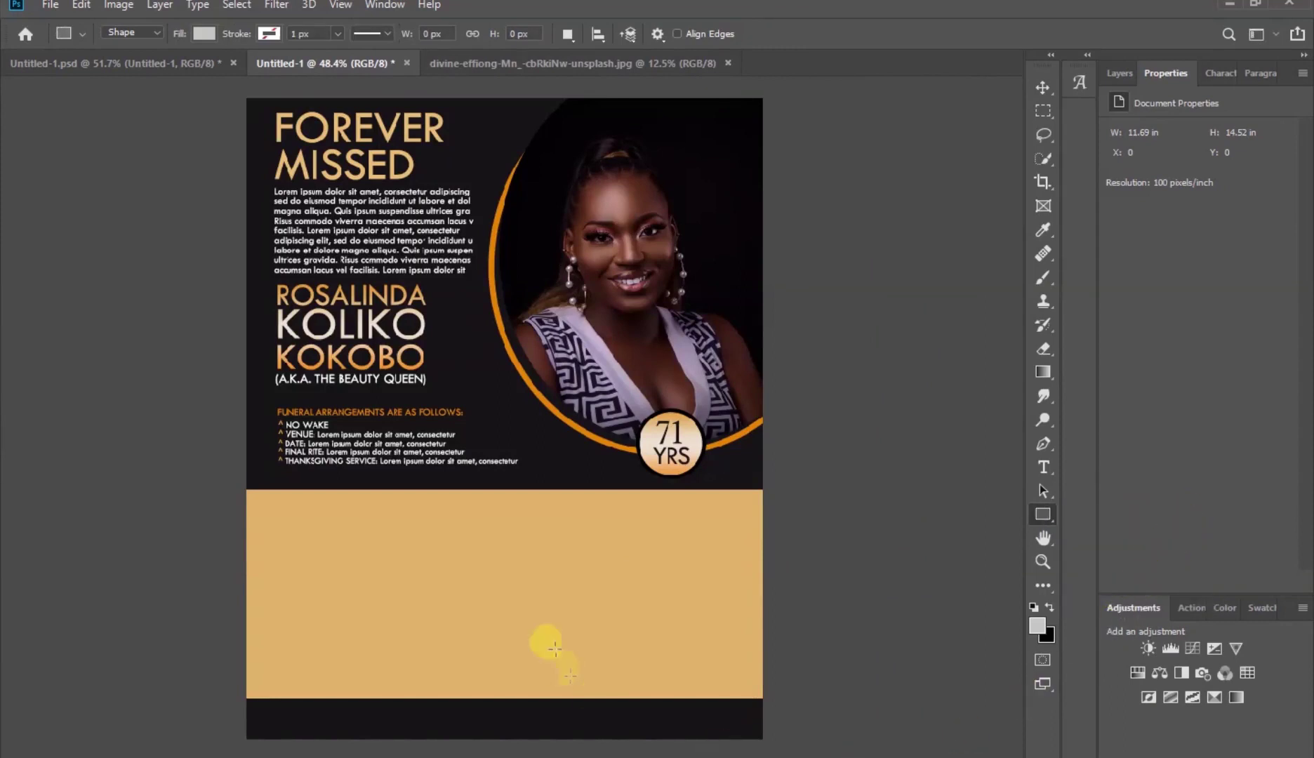
pyautogui.moveTo(497, 498); pyautogui.dragTo(497, 689)
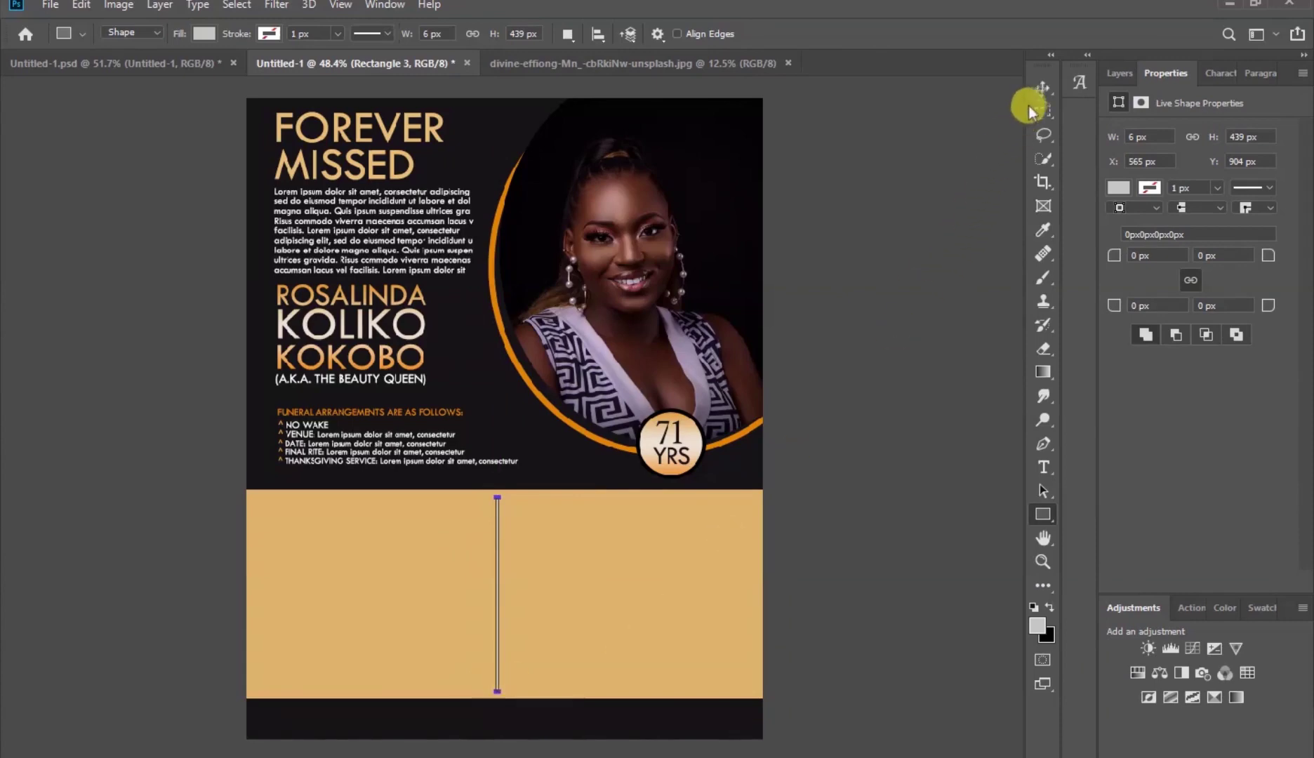
# - Fill the thin vertical divider in the tan panel with white #ffffff and deselect it
pyautogui.click(1043, 87)
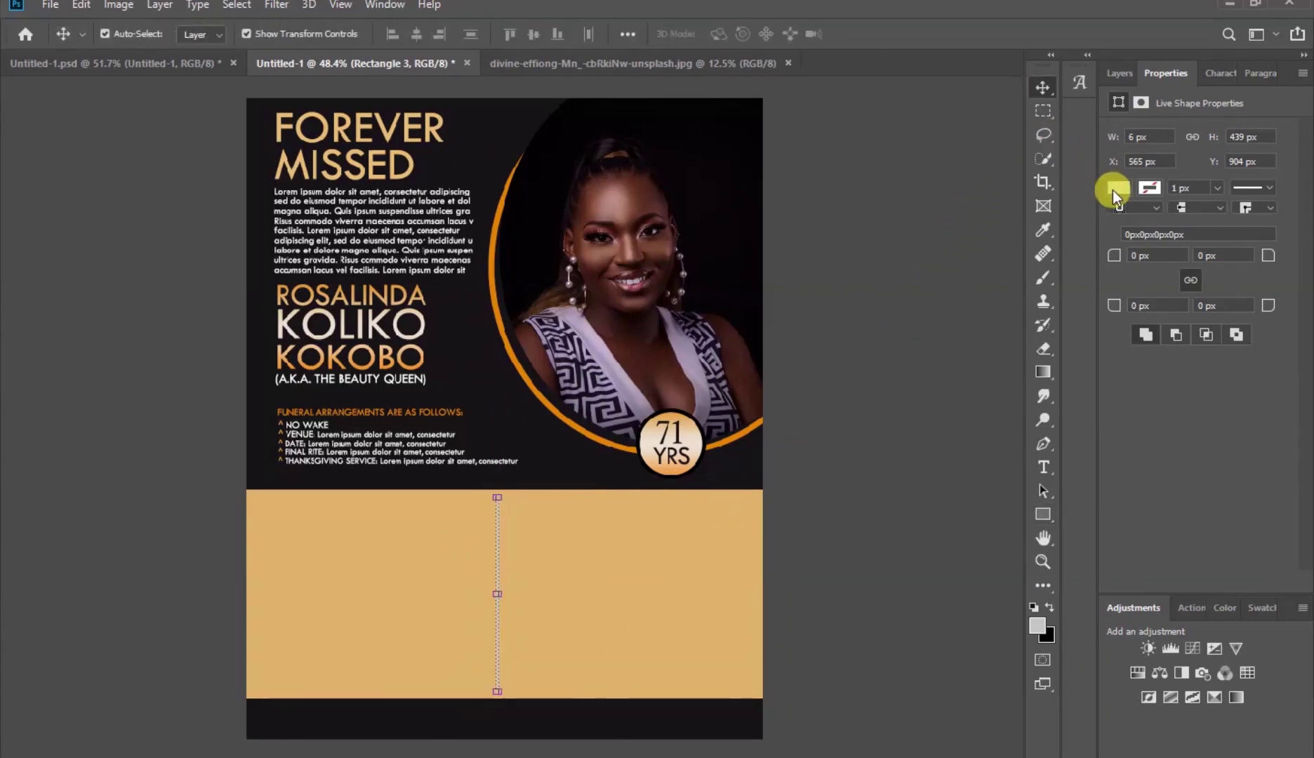
pyautogui.click(1114, 188)
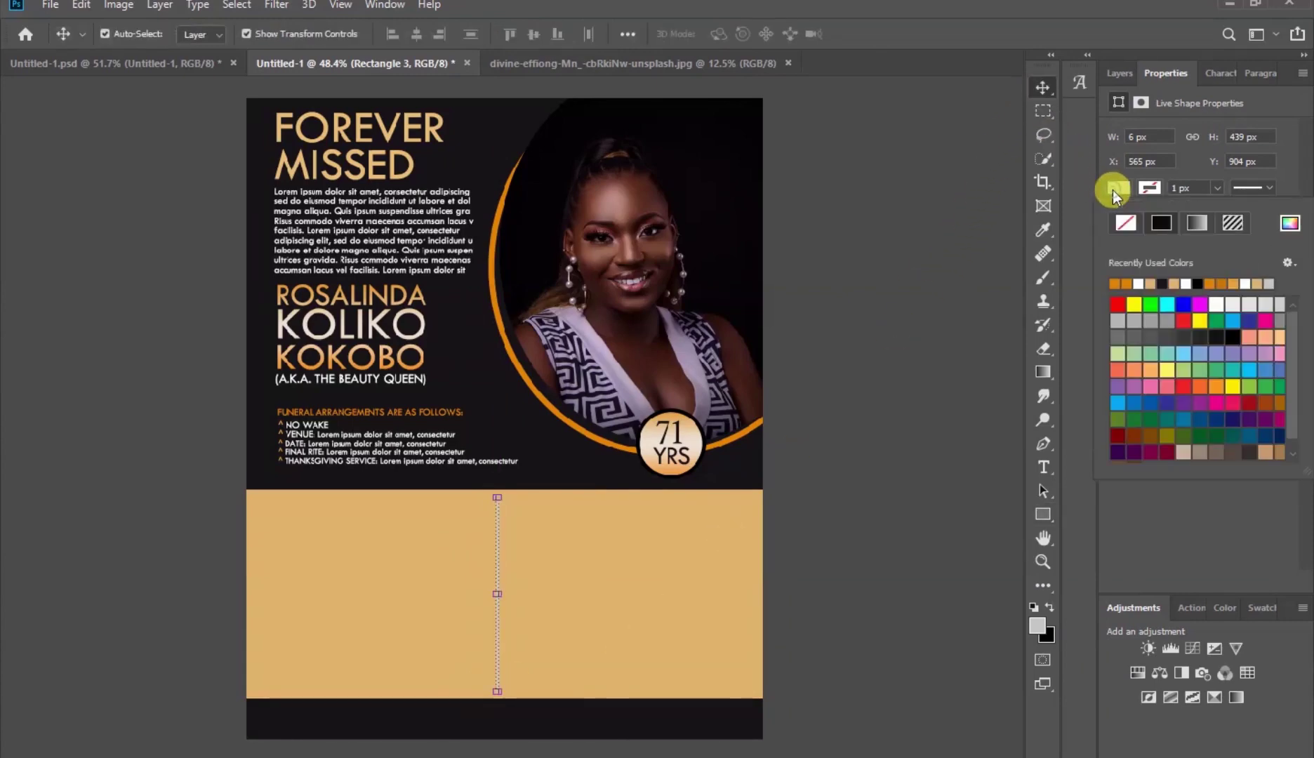
pyautogui.click(1290, 223)
pyautogui.moveTo(870, 257); pyautogui.dragTo(806, 206)
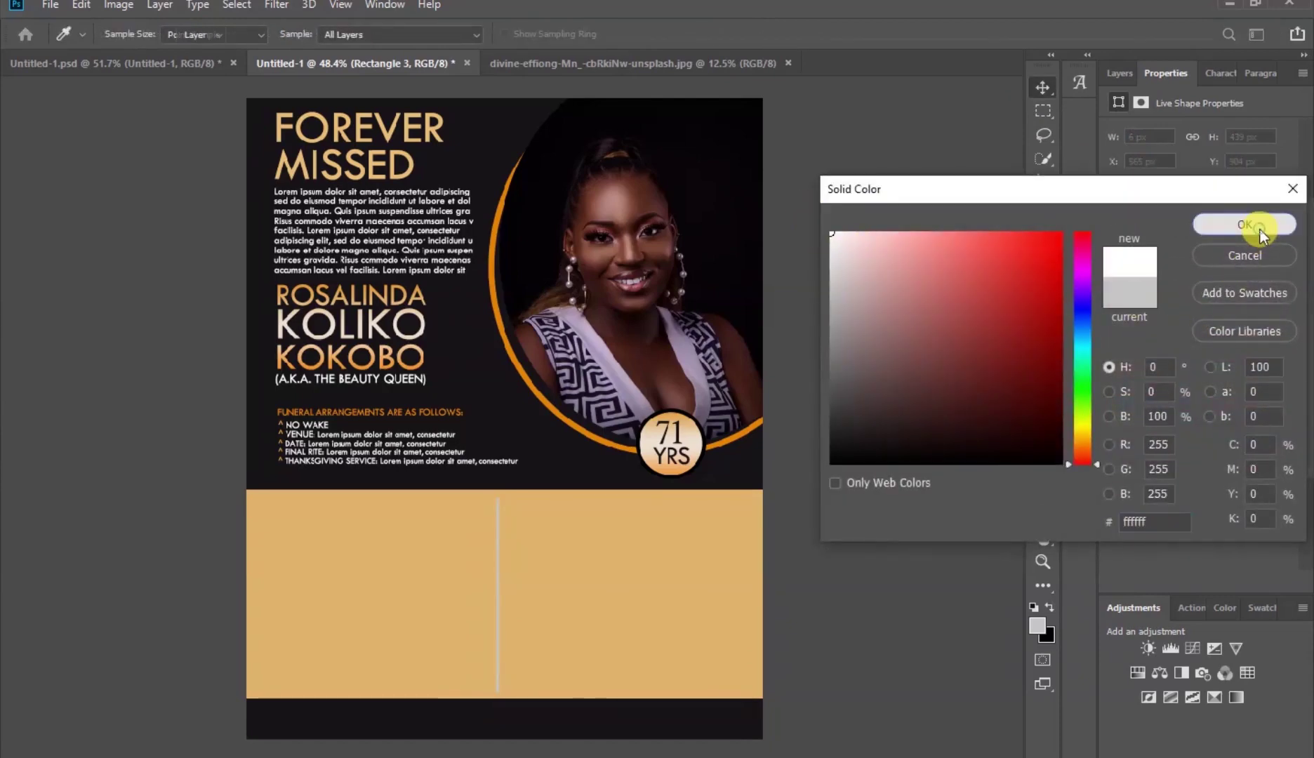
pyautogui.click(1259, 232)
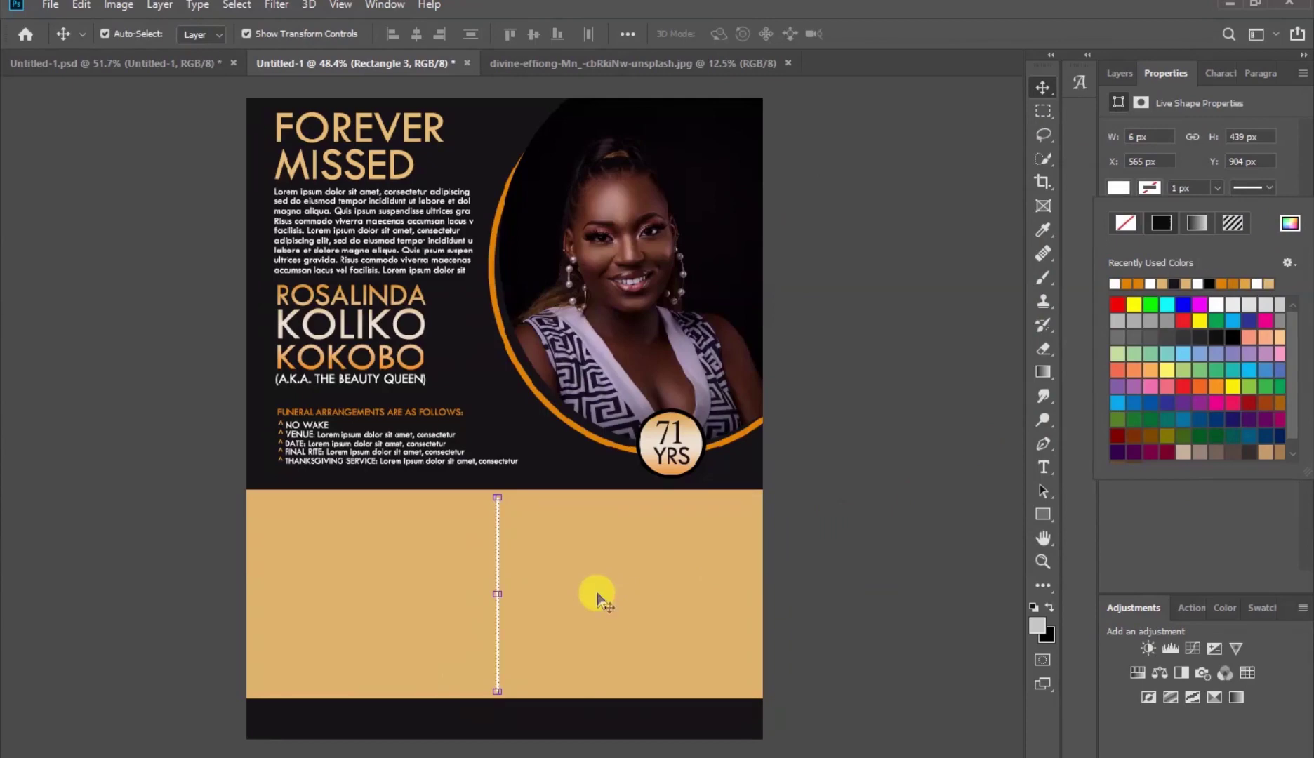
pyautogui.click(874, 274)
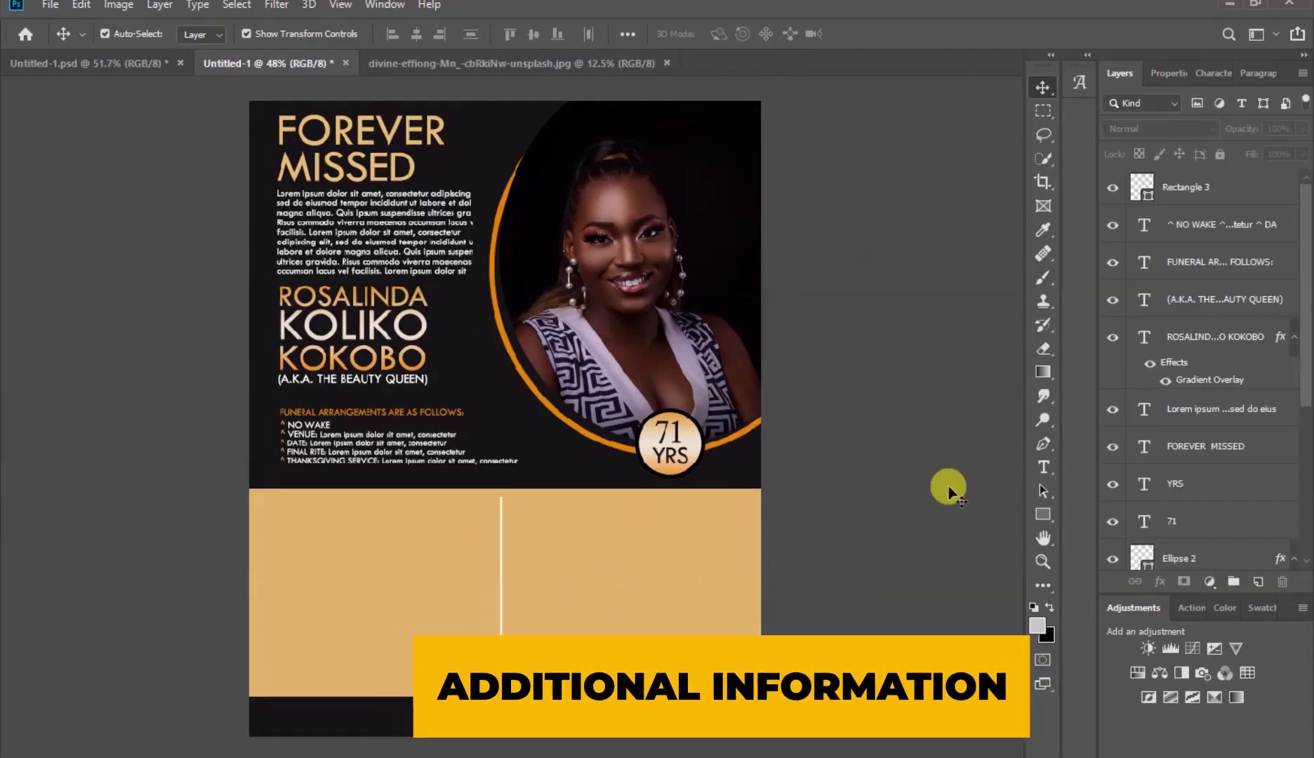
# - Paste the lorem ipsum paragraphs as 14 pt Tw Cen MT text and position the block in the left half of the tan panel
pyautogui.click(1043, 466)
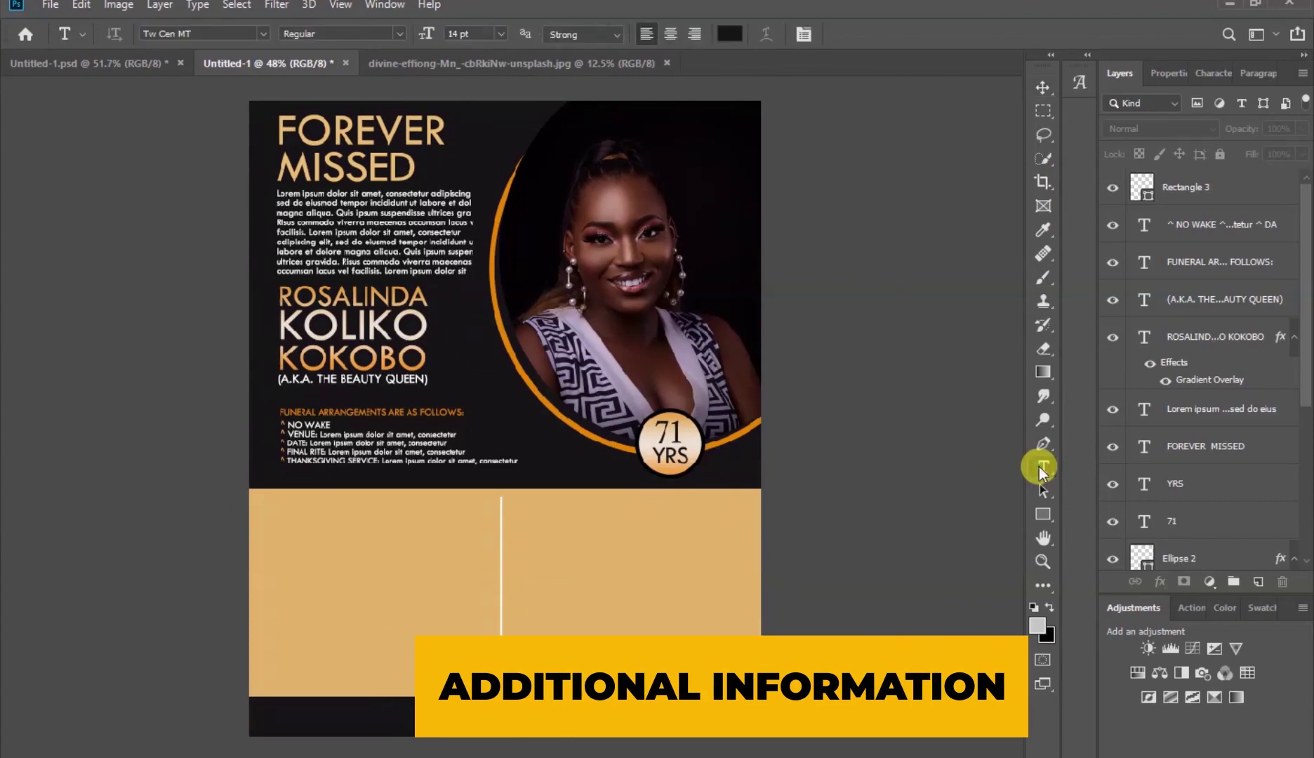
pyautogui.click(287, 512)
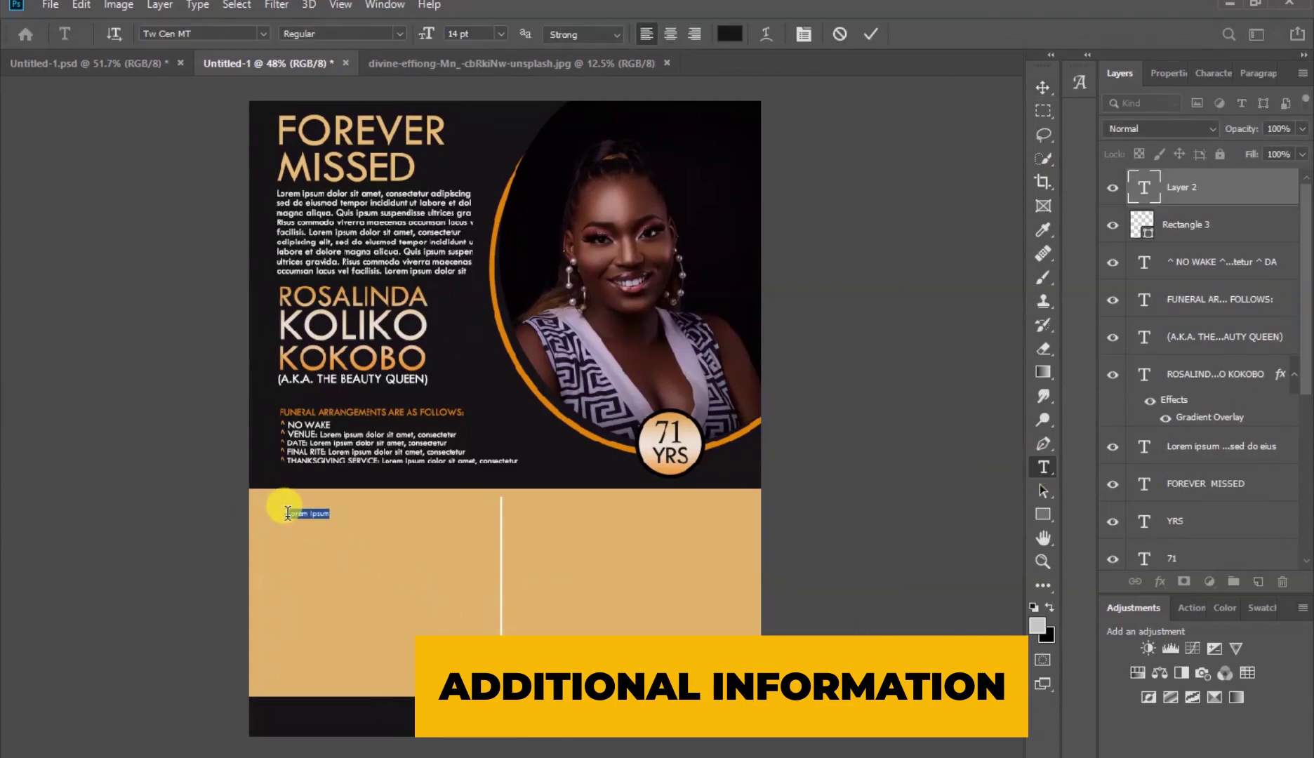
pyautogui.hotkey('ctrl', 'v')
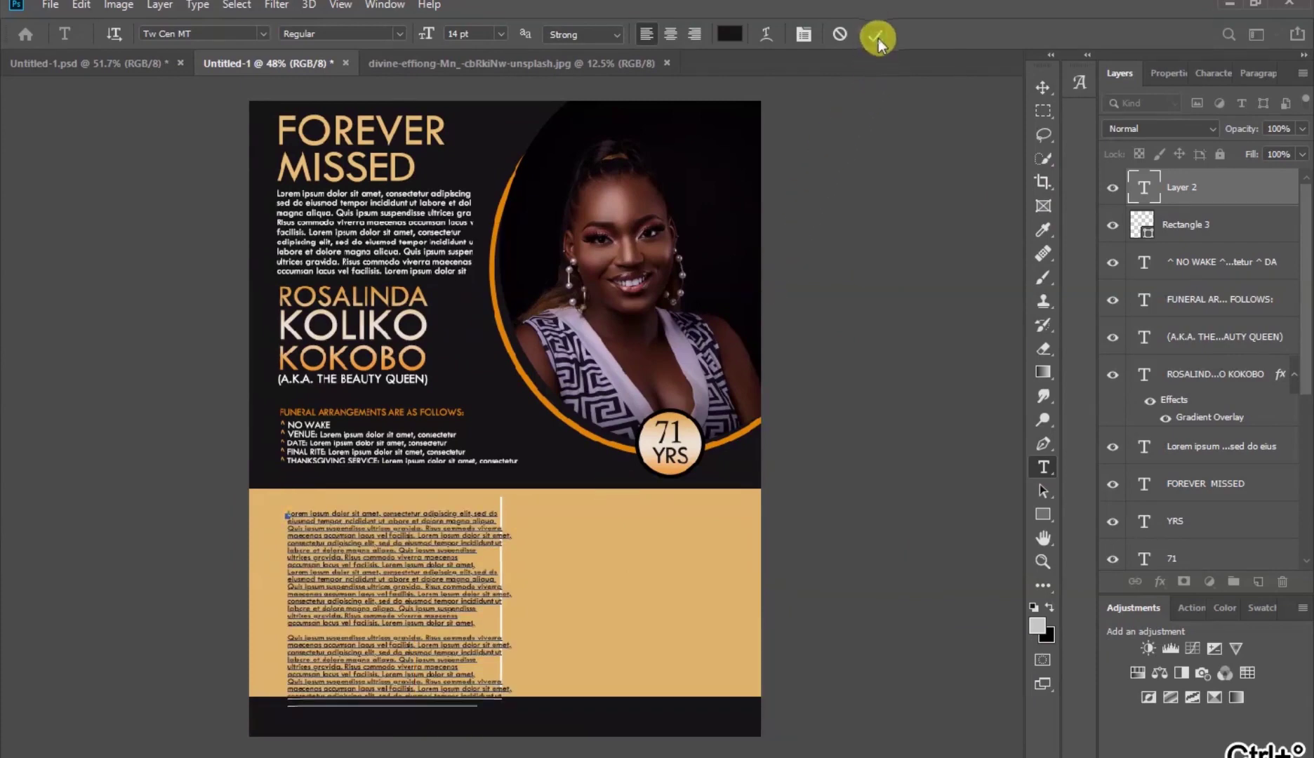
pyautogui.click(1043, 87)
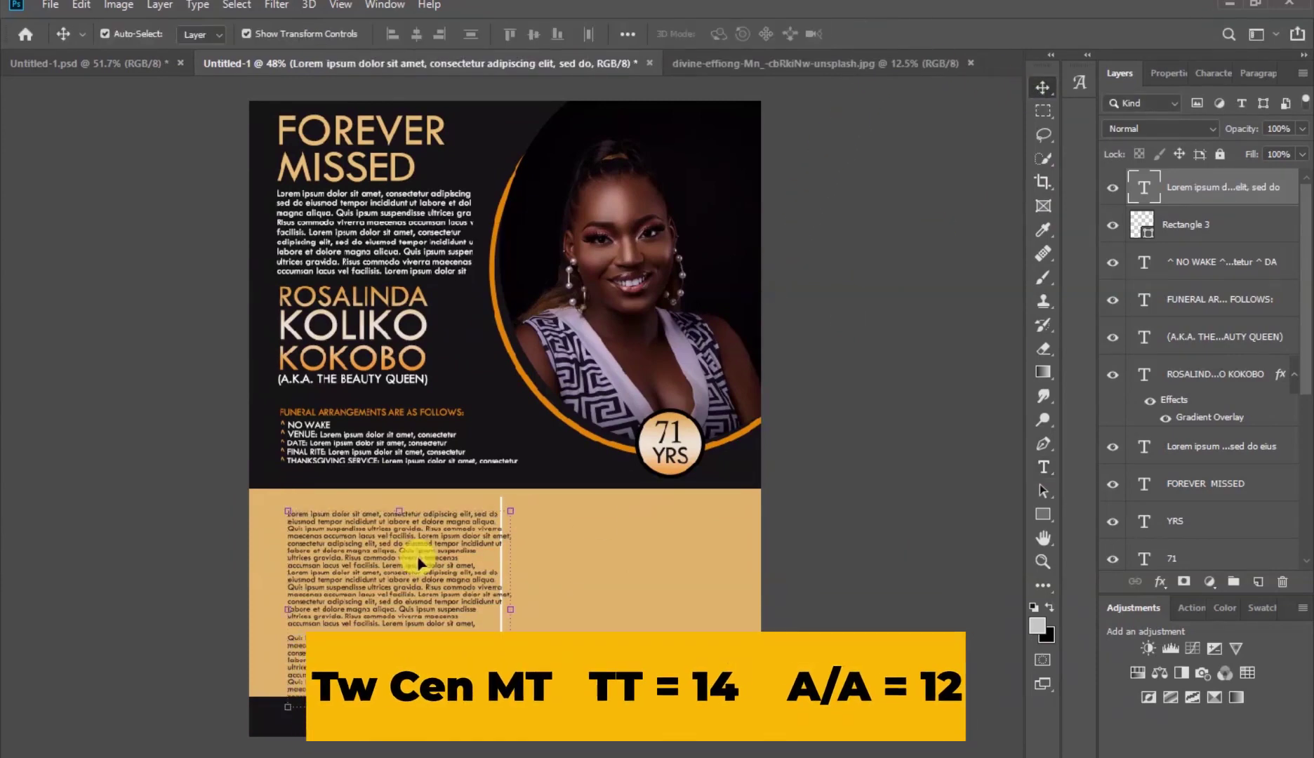
pyautogui.moveTo(391, 579); pyautogui.dragTo(368, 565)
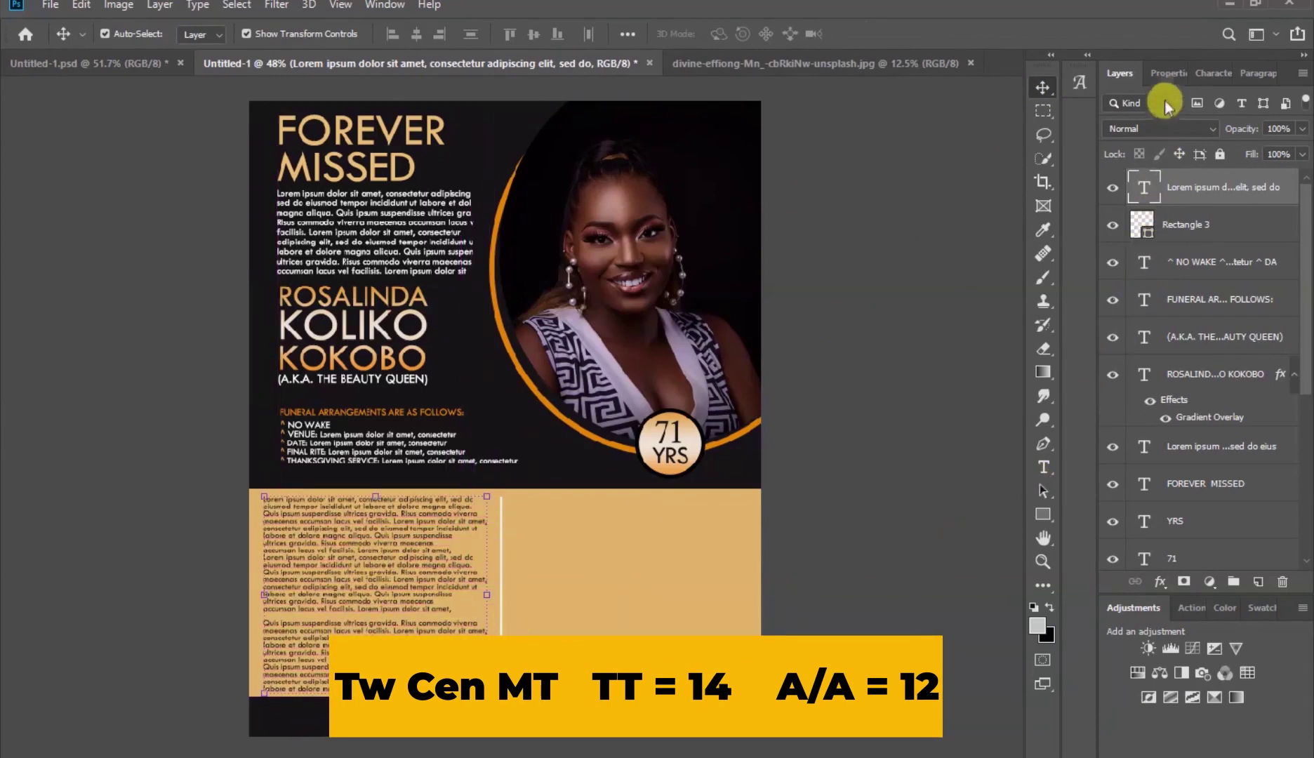
# - Set the colour of the lorem ipsum text in the tan panel to #121012
pyautogui.click(1167, 73)
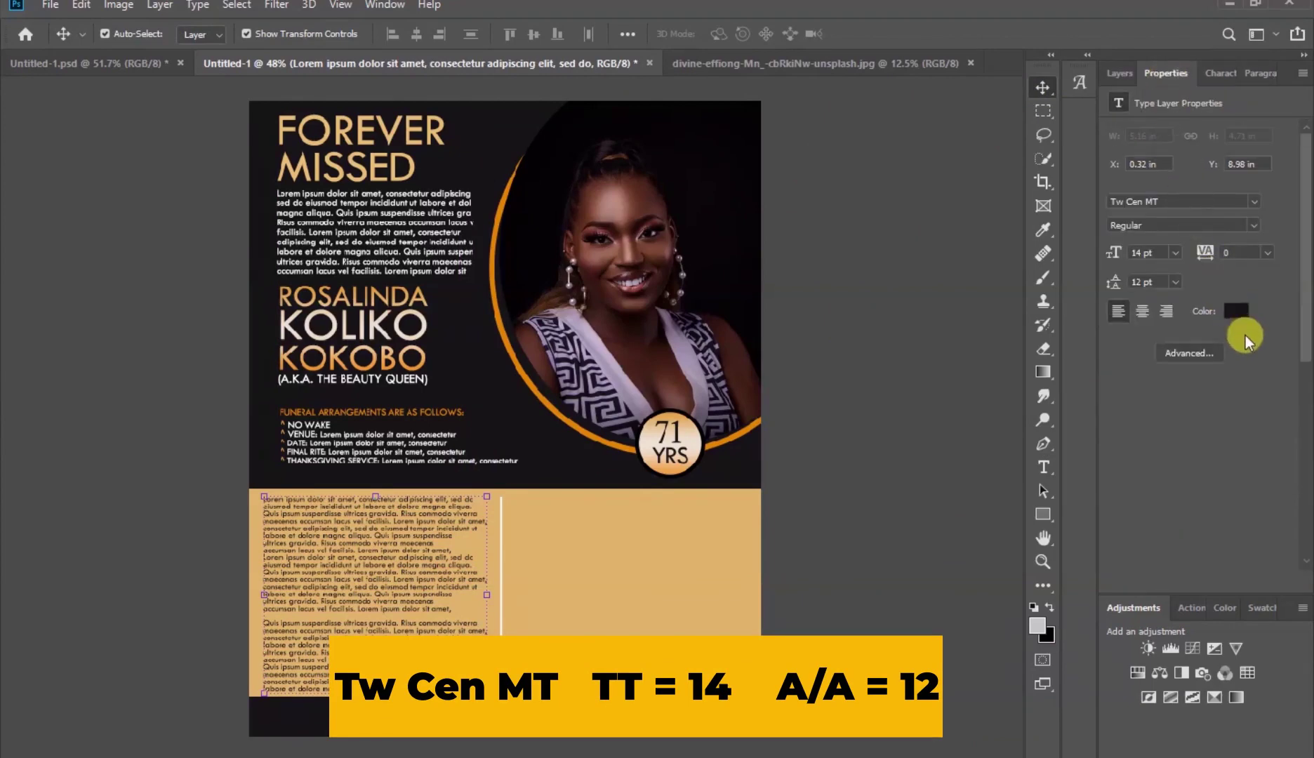
pyautogui.click(1243, 315)
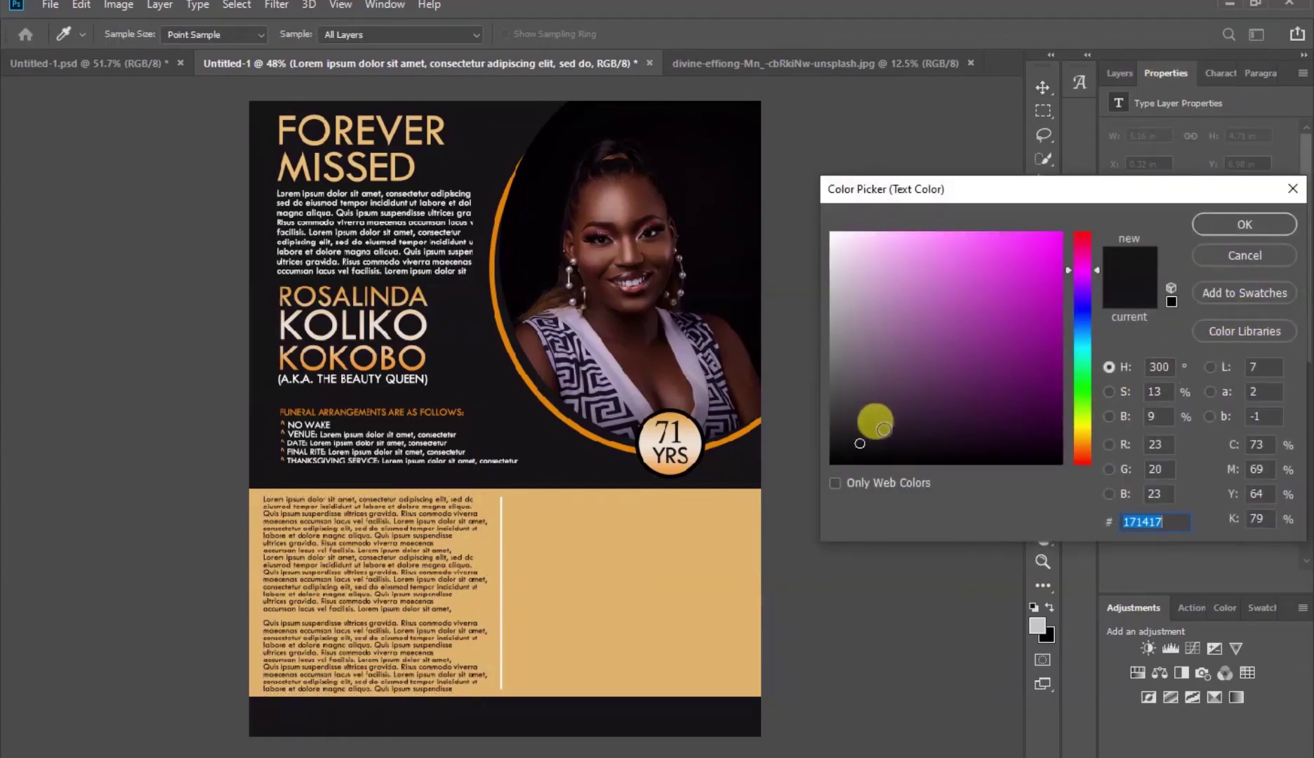
pyautogui.write('121012')
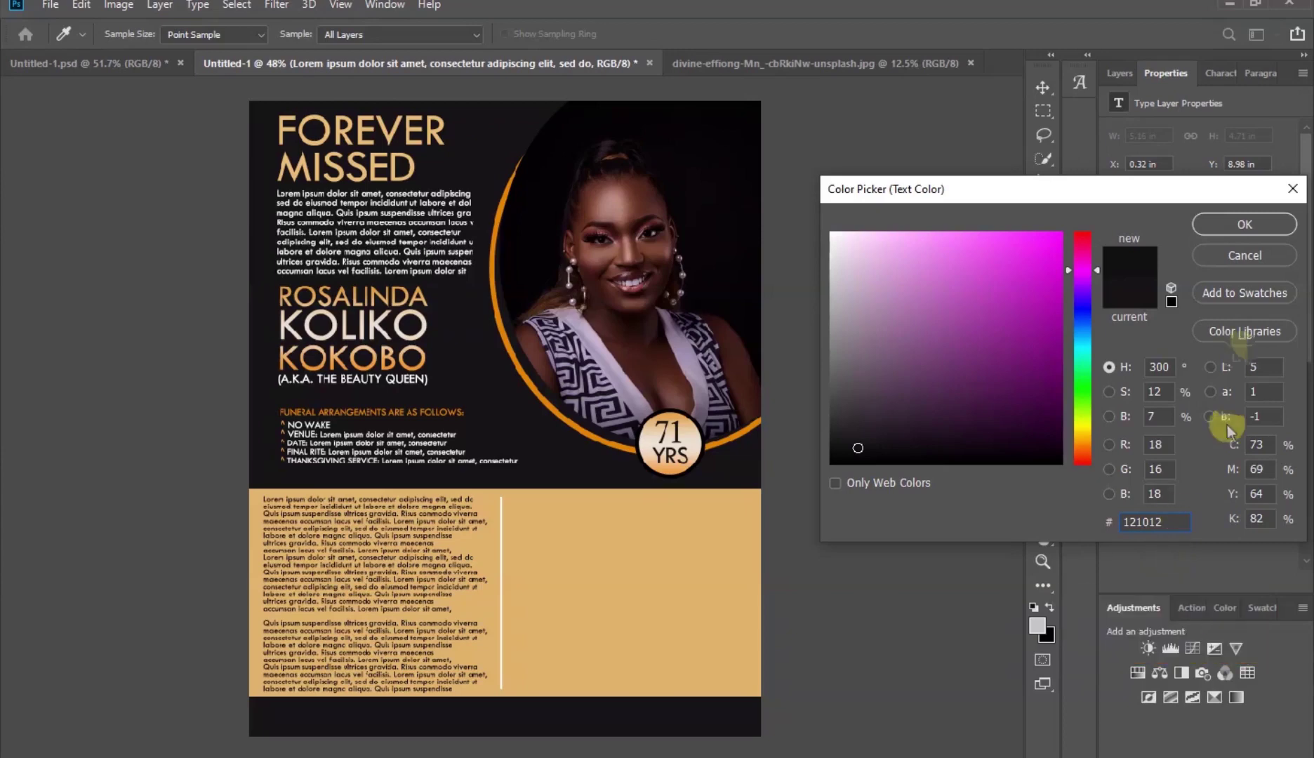
pyautogui.click(1248, 222)
pyautogui.click(885, 357)
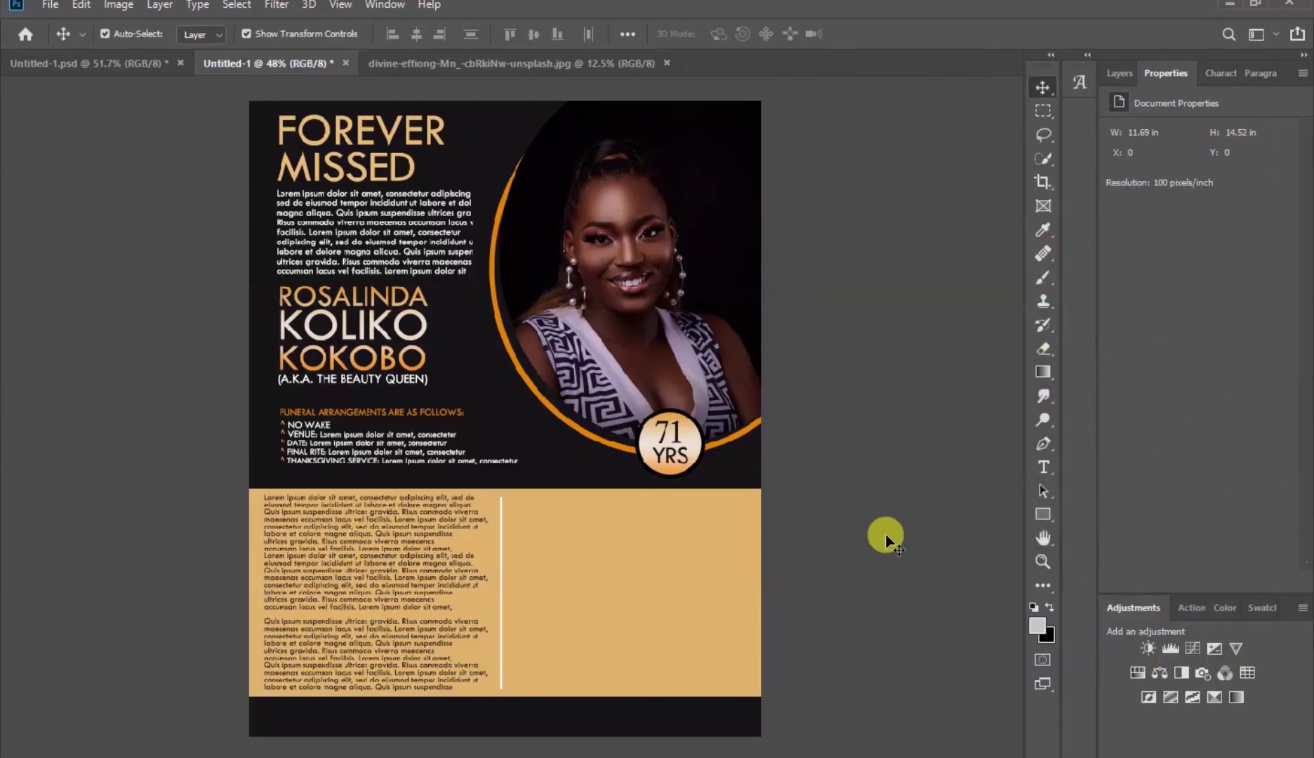
# - Duplicate the lorem ipsum block 5.8 in horizontally into the right half of the tan panel, level with the original
pyautogui.click(428, 562)
pyautogui.hotkey('alt', 'z')
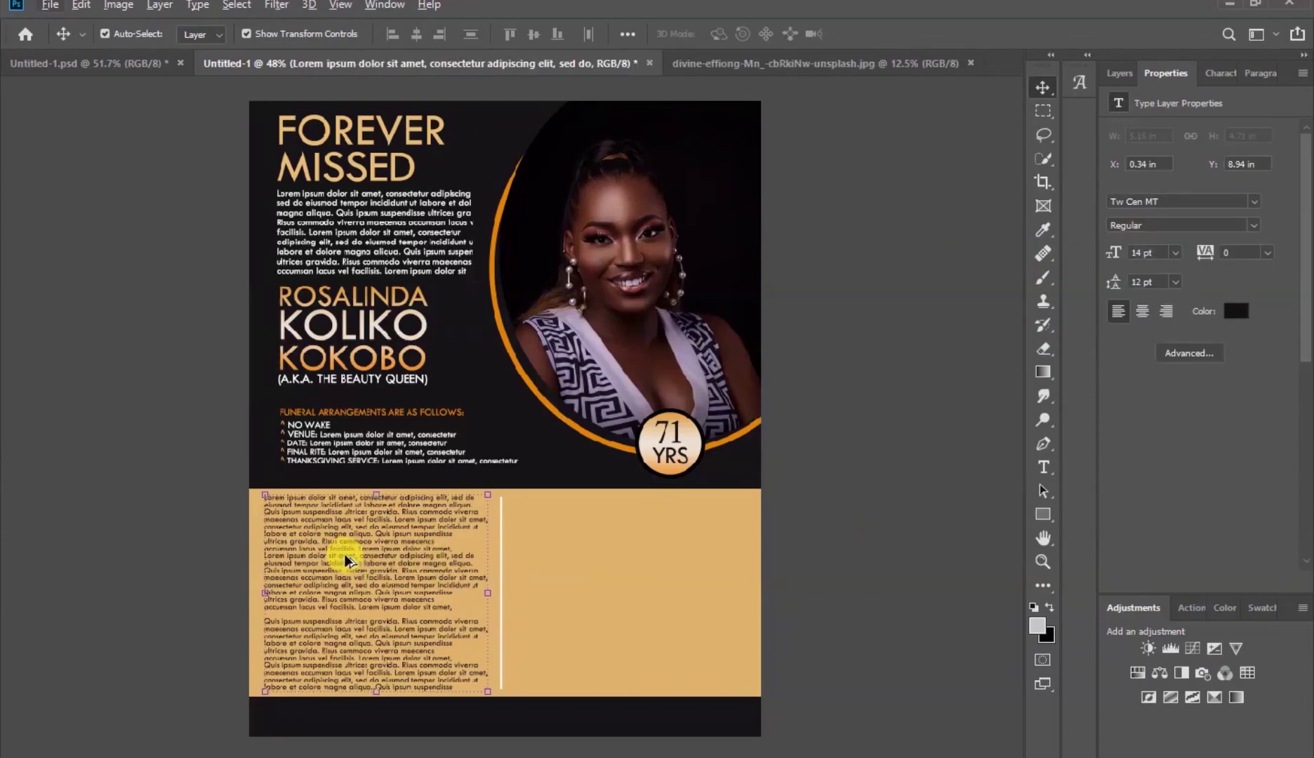
pyautogui.moveTo(329, 564); pyautogui.dragTo(579, 568)
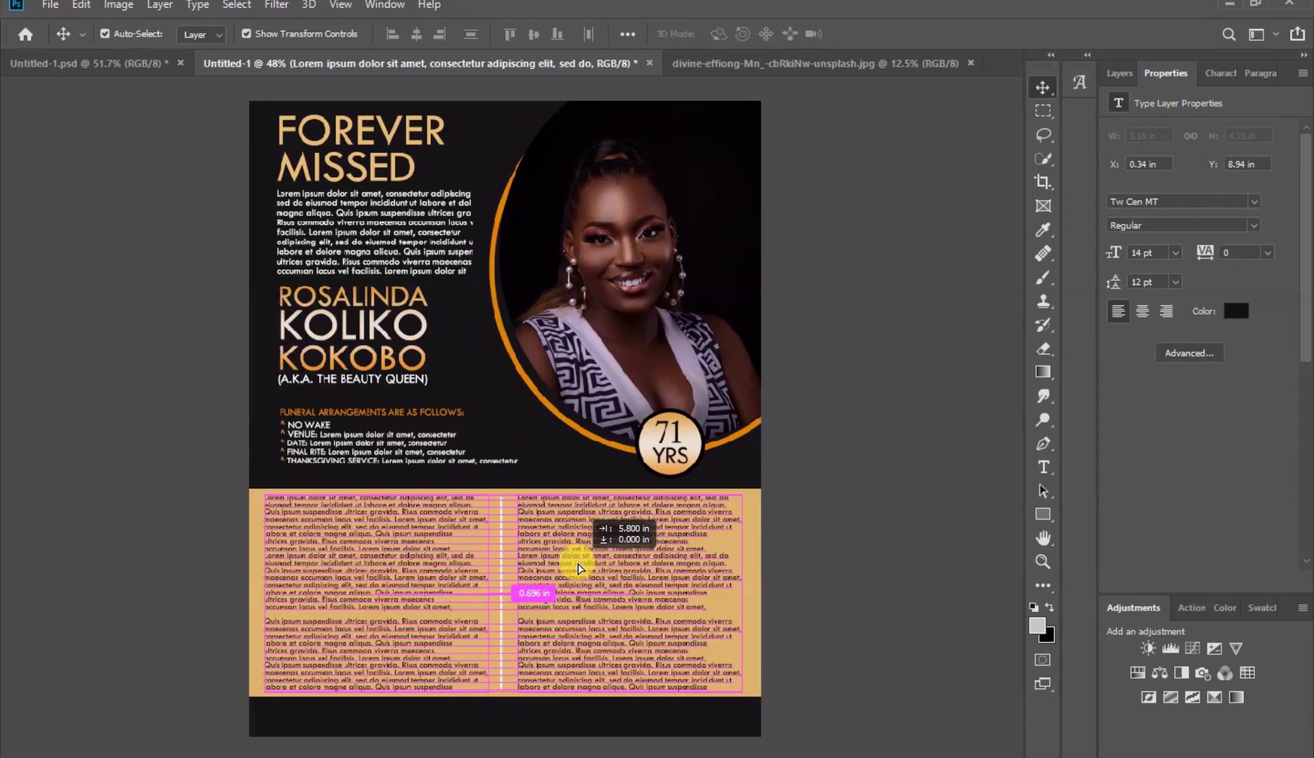
pyautogui.moveTo(579, 568); pyautogui.dragTo(578, 565)
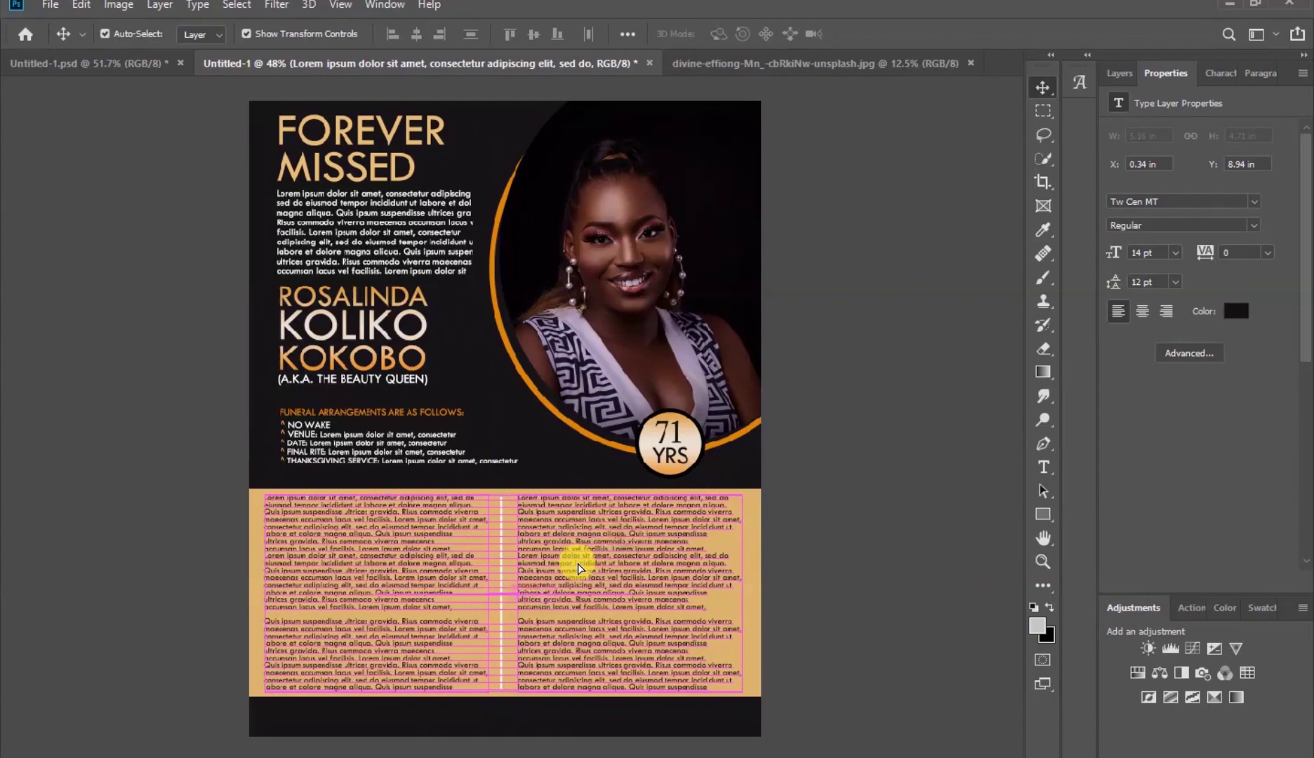
pyautogui.click(919, 393)
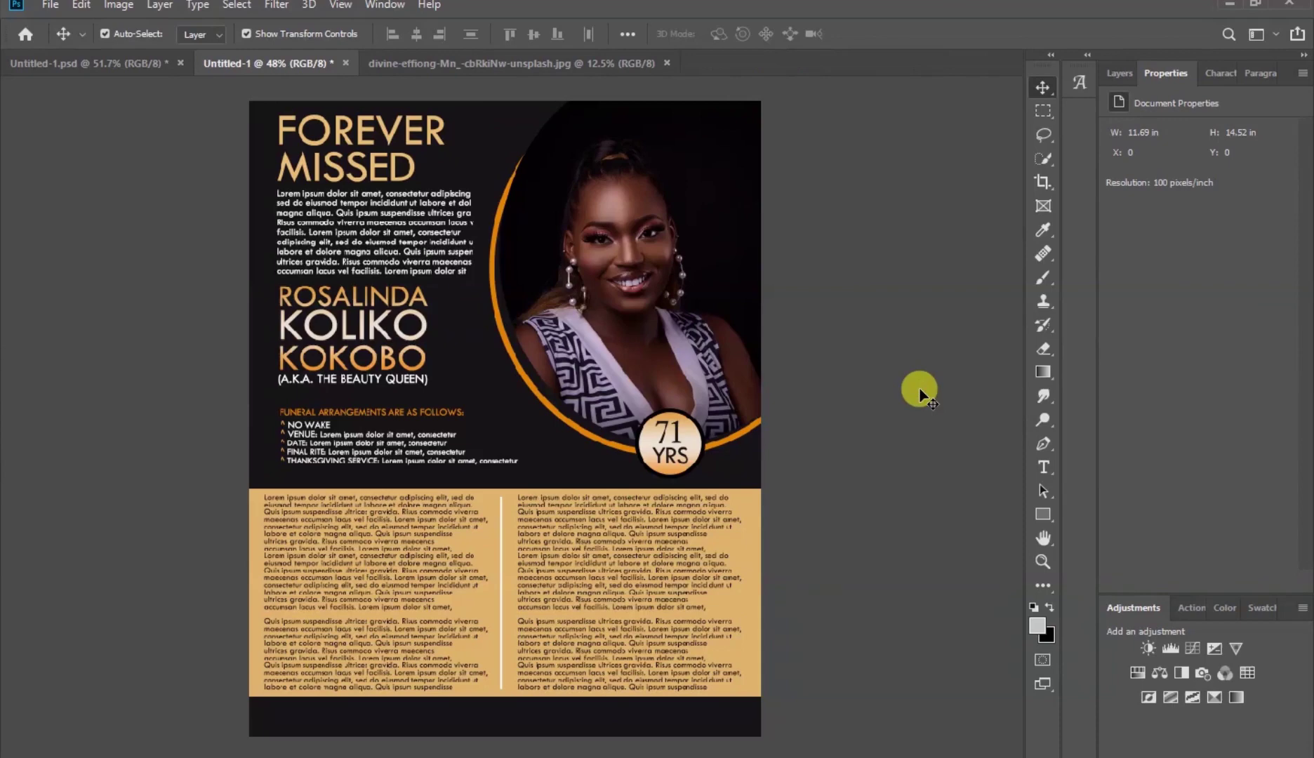
# - Copy the A.K.A. line into the bottom black strip and replace it with "ALL SYMPATHIZERS ARE CORDIALLR INVITED" above "Ensure that all Covid 19 protocols are adhered to"
pyautogui.click(349, 383)
pyautogui.moveTo(389, 377); pyautogui.dragTo(544, 714)
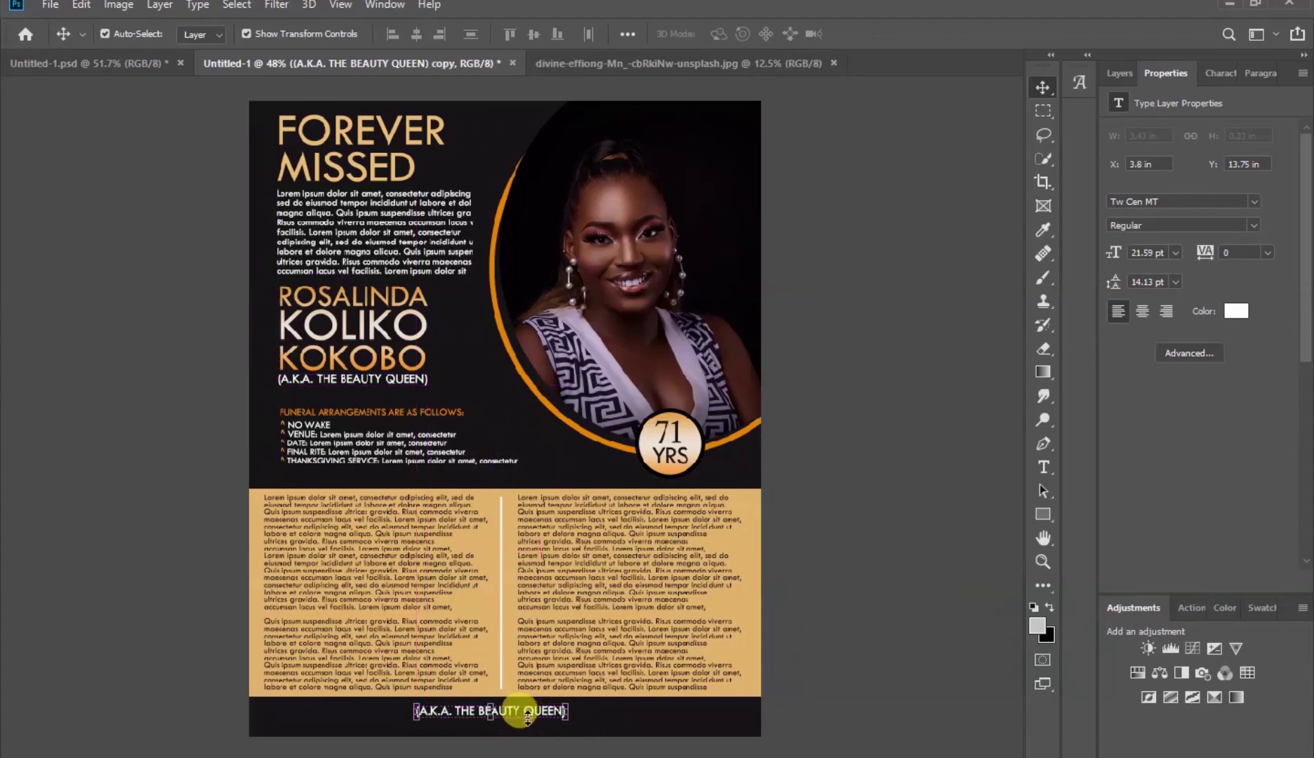
pyautogui.press('t')
pyautogui.doubleClick(544, 715)
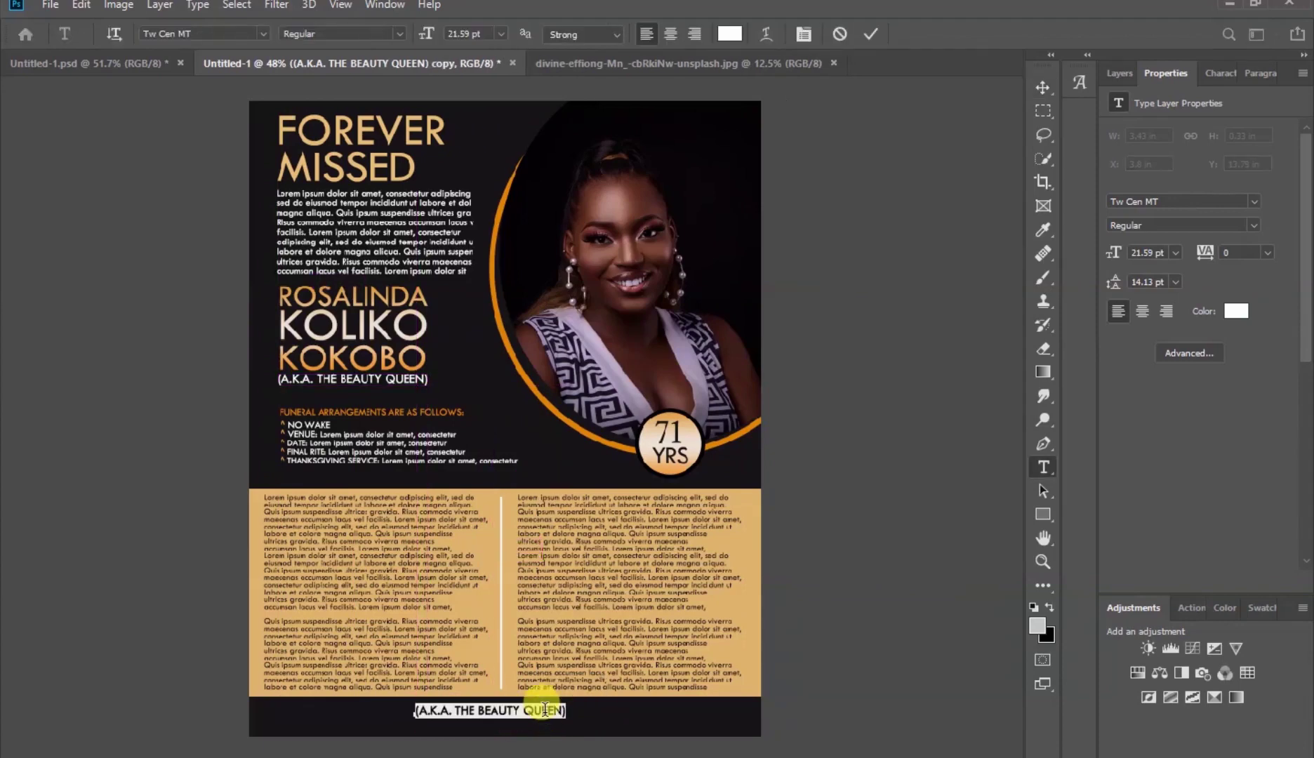
pyautogui.write('A')
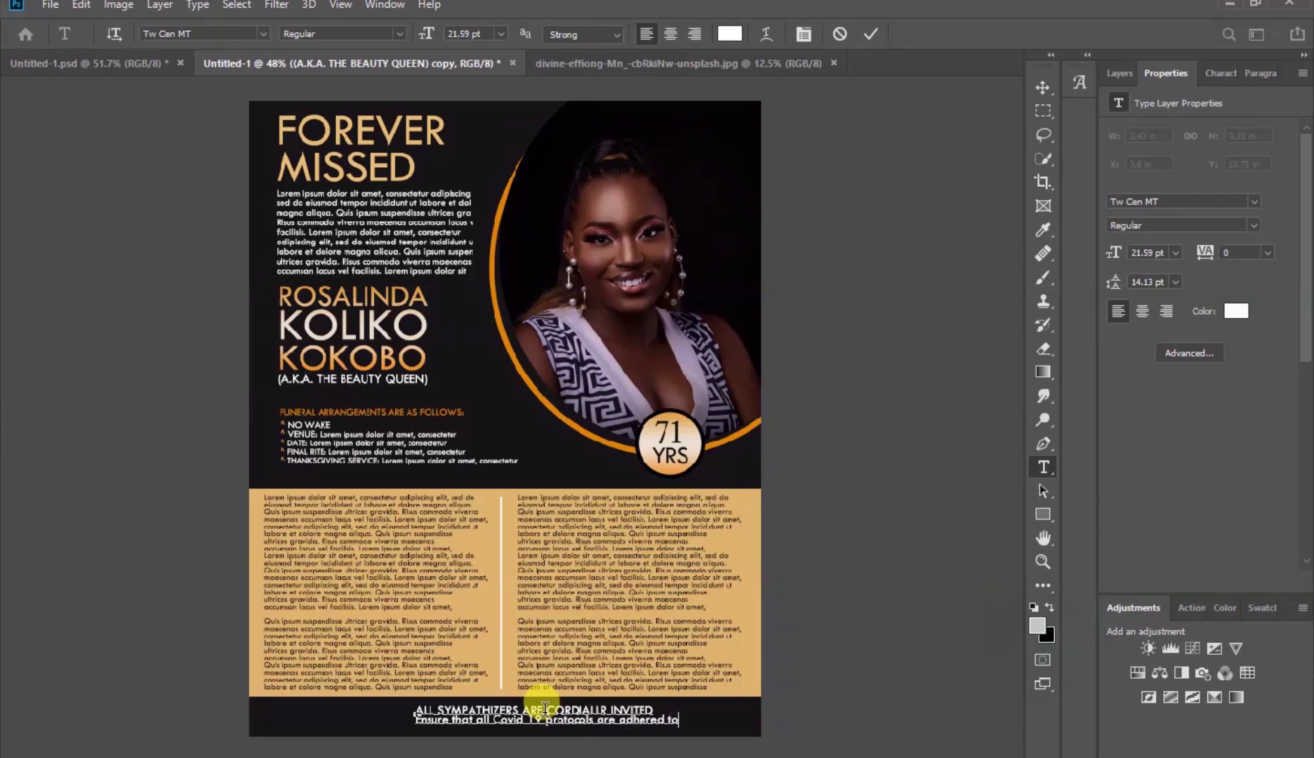
pyautogui.click(870, 33)
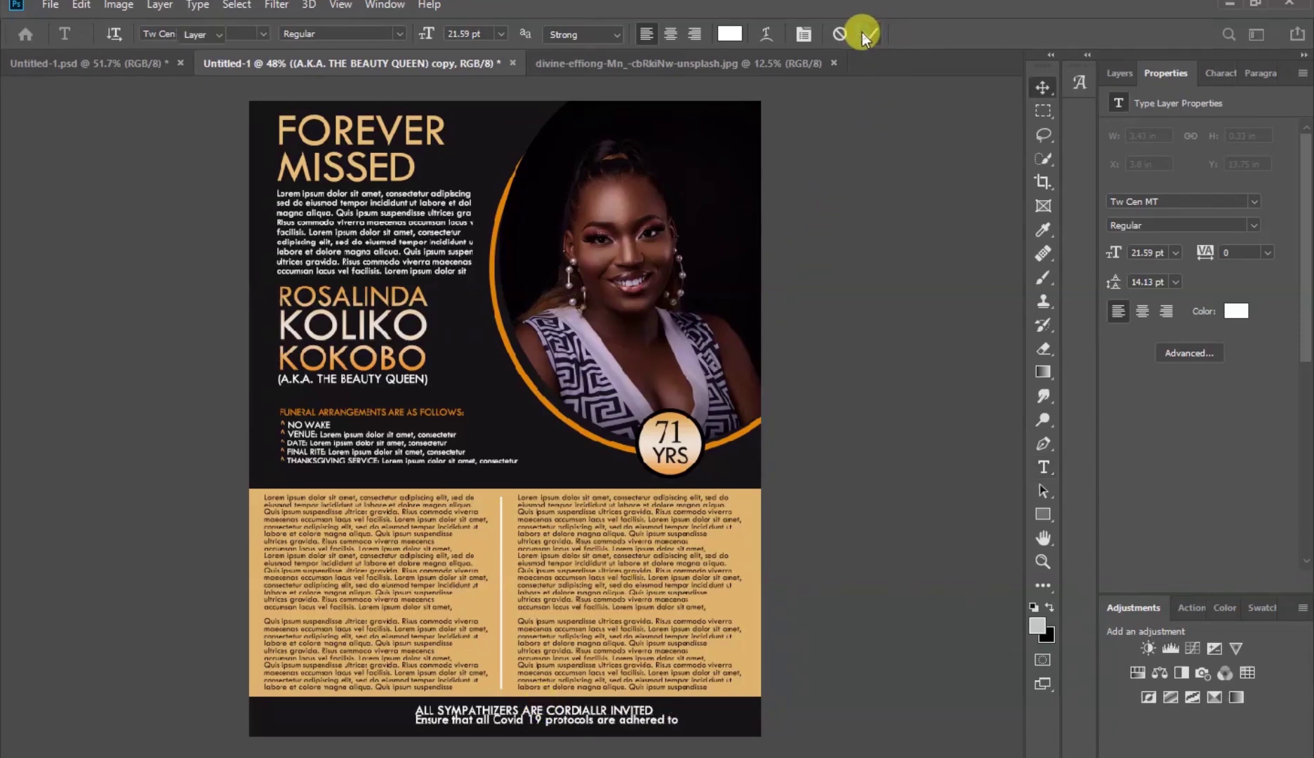
# - Centre-align the two-line footer text and move it to the middle of the bottom black strip
pyautogui.press('v')
pyautogui.click(1142, 311)
pyautogui.moveTo(445, 723); pyautogui.dragTo(545, 725)
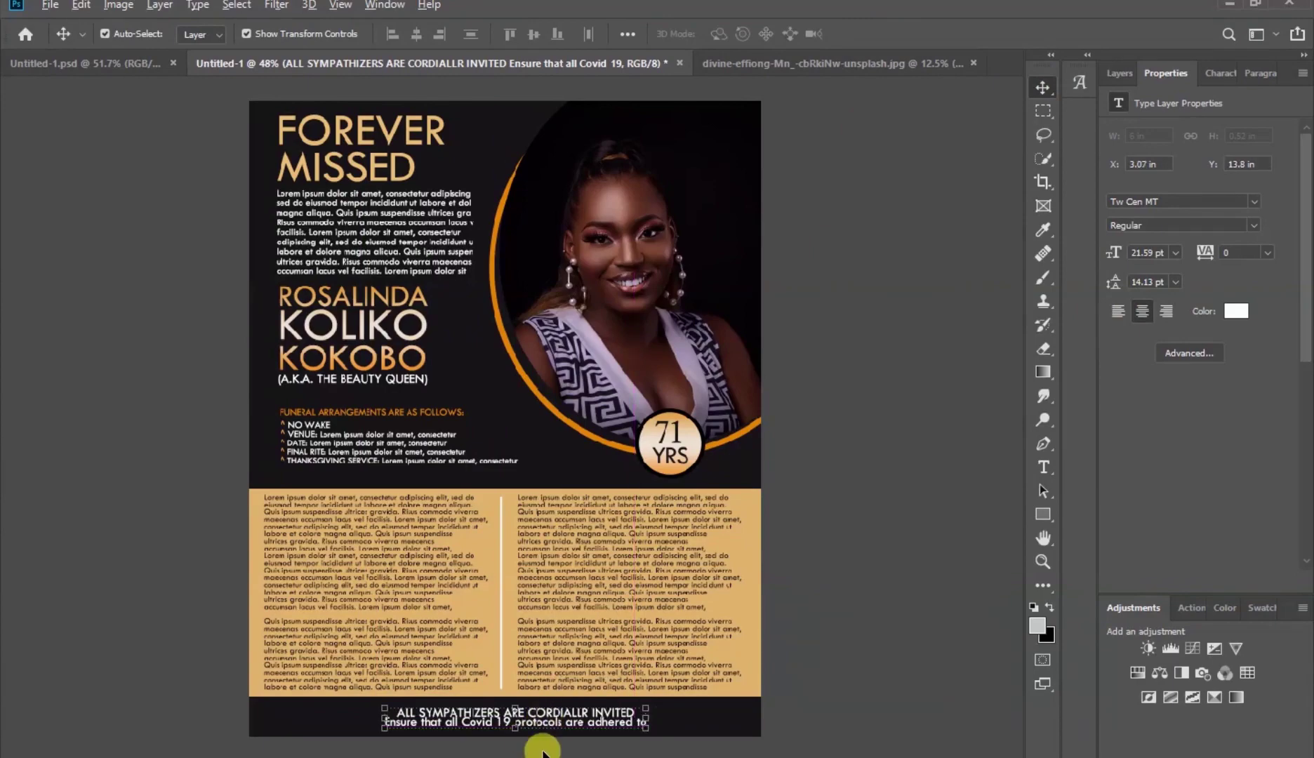
# - Correct "CORDIALLR" to "CORDIALLY" in the footer and set its line spacing to 20.13 pt, nudging the text slightly within the black strip
pyautogui.scroll(5, 542, 749)
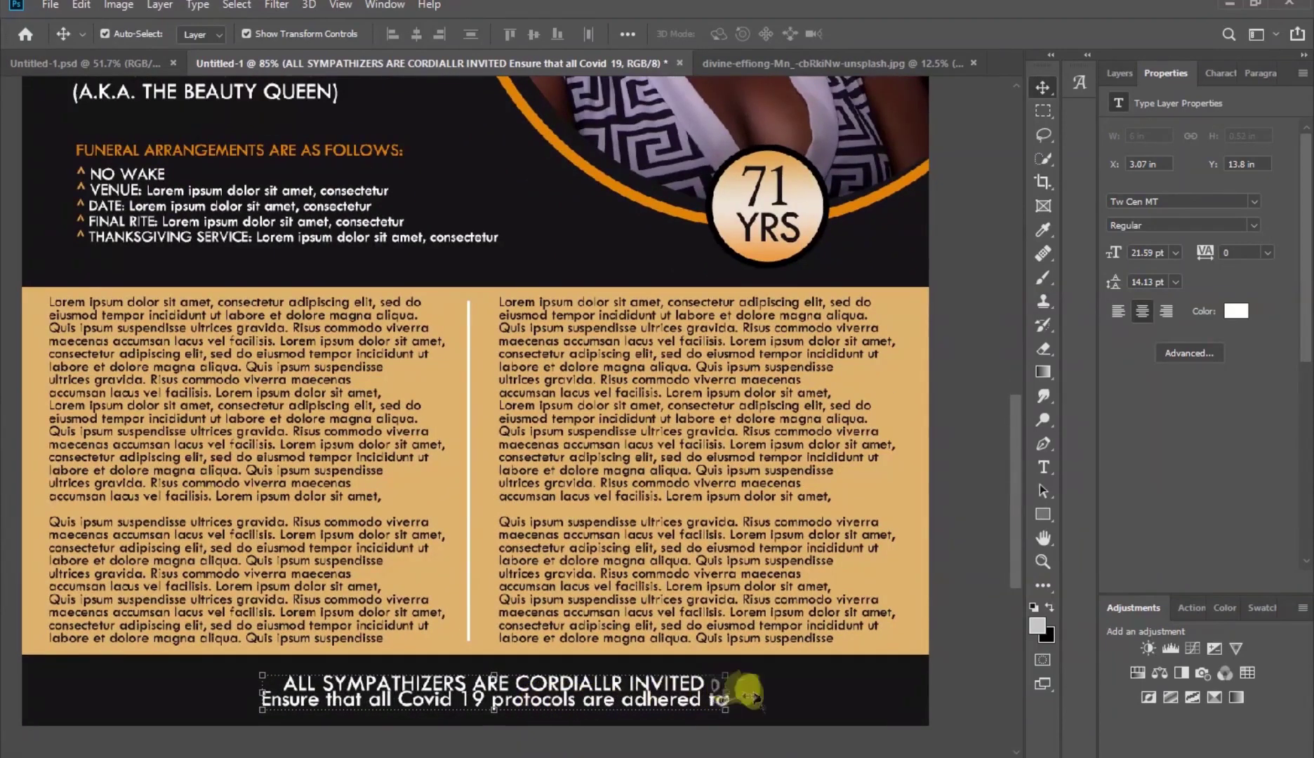
pyautogui.moveTo(1112, 287); pyautogui.dragTo(1114, 281)
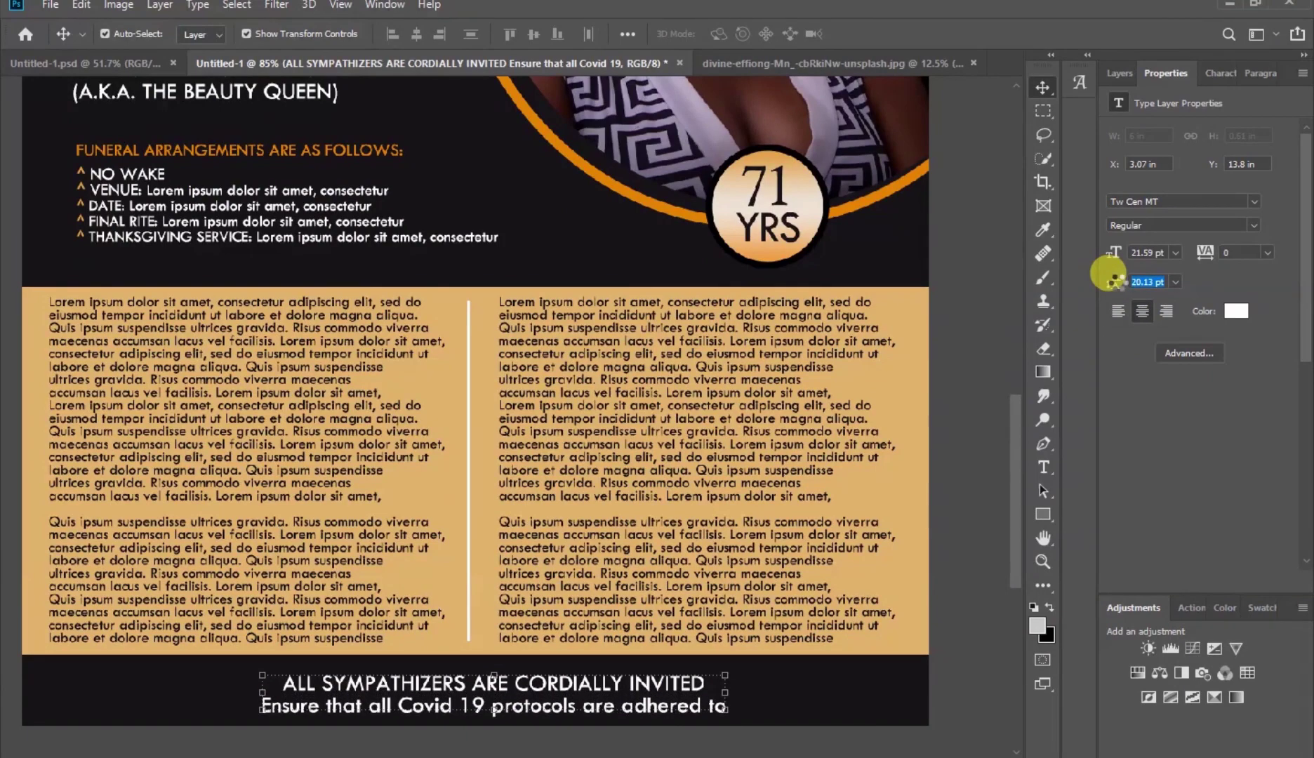
pyautogui.click(631, 681)
pyautogui.moveTo(598, 681); pyautogui.dragTo(591, 687)
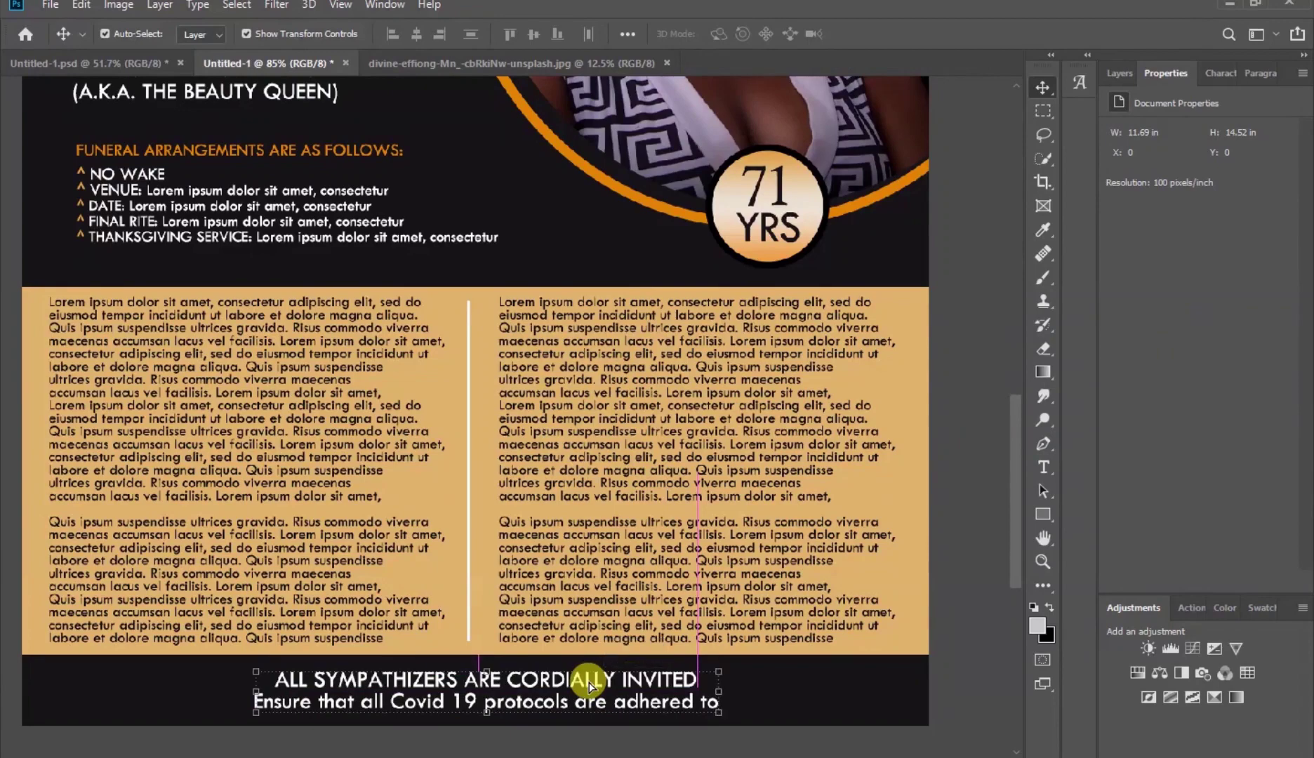
# - Colour the footer's second line, about Covid 19 protocols, tan #dfb36e, sampled from the panel, and finish editing the text
pyautogui.doubleClick(719, 714)
pyautogui.moveTo(720, 715); pyautogui.dragTo(226, 716)
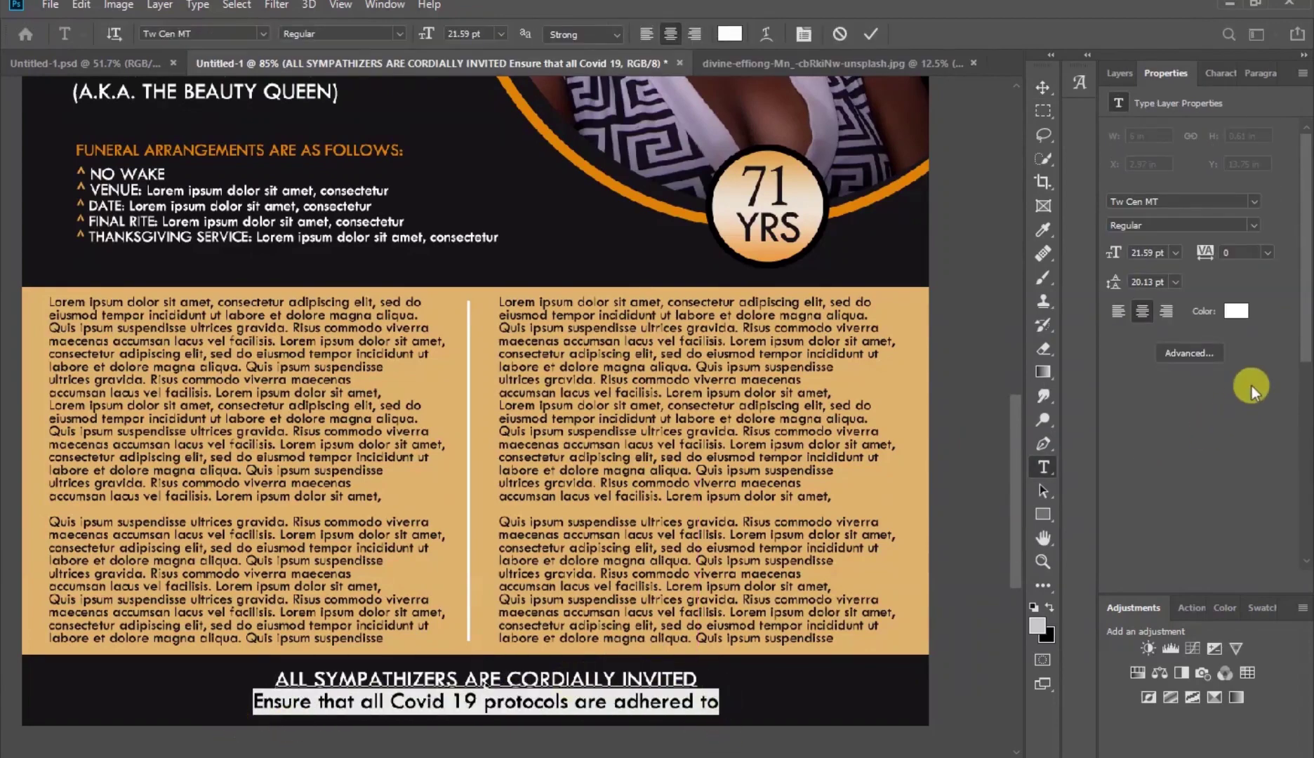
pyautogui.click(1236, 311)
pyautogui.click(442, 491)
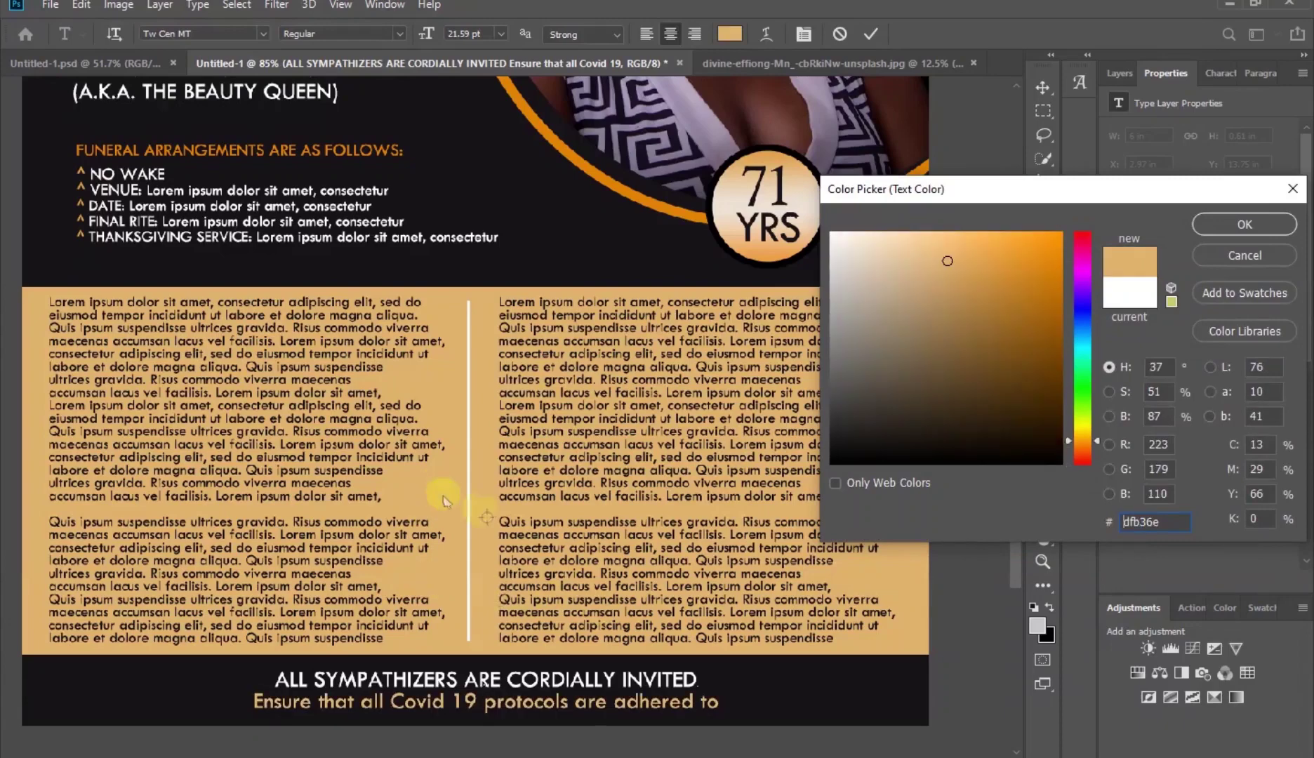
pyautogui.click(1248, 233)
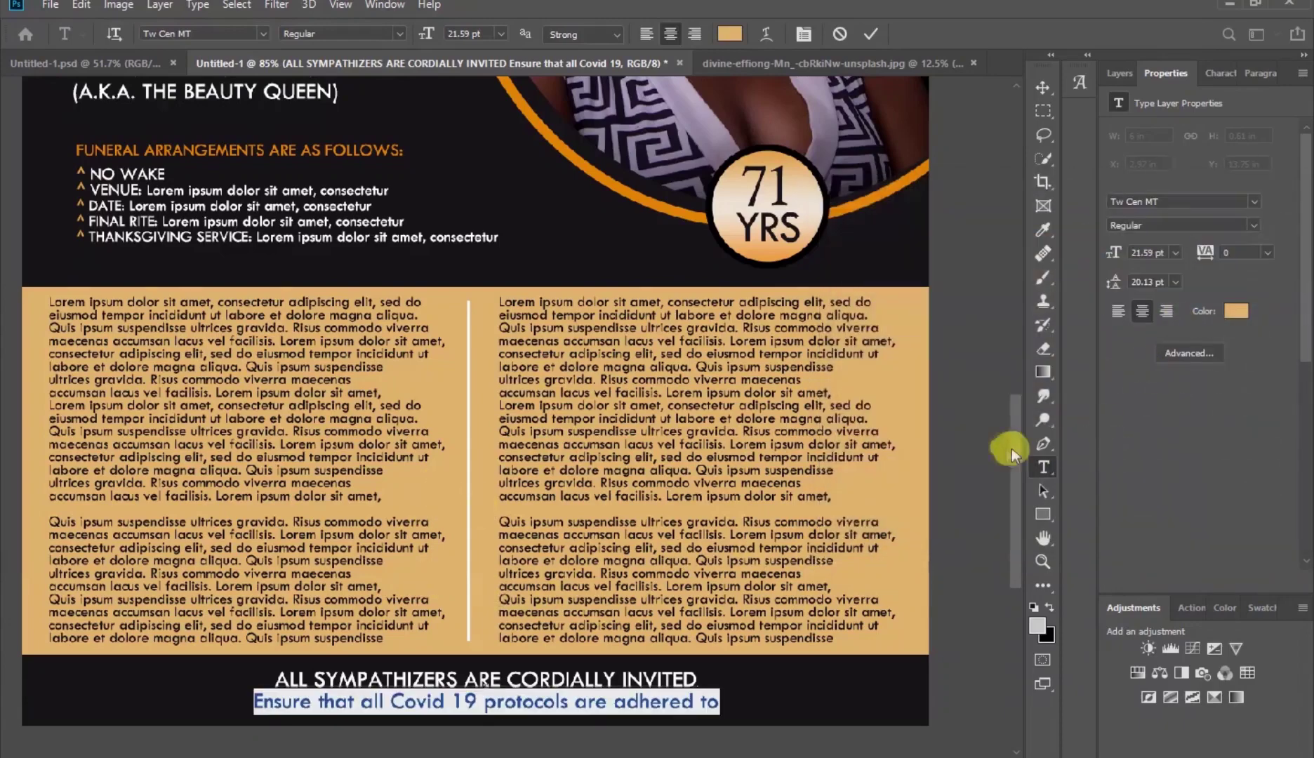
pyautogui.hotkey('ctrl', 'Return')
pyautogui.press('v')
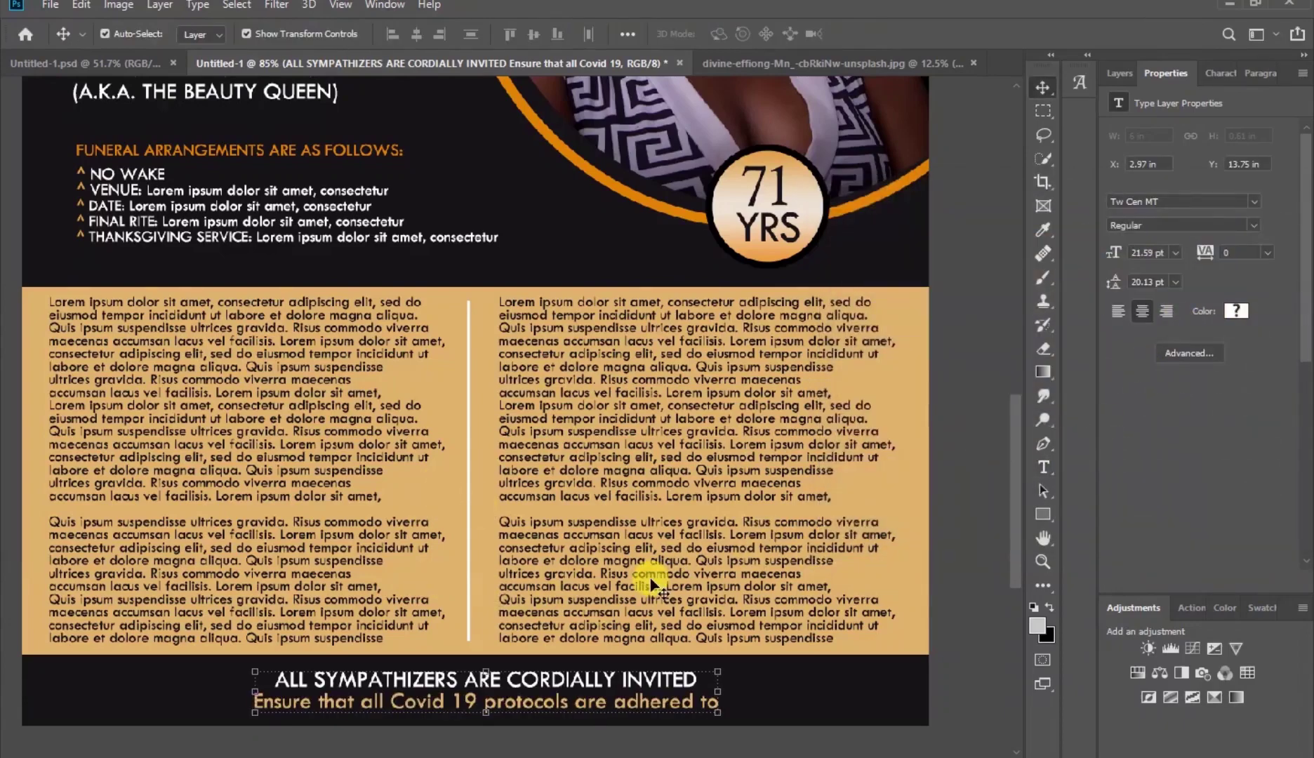
# - Deselect the footer text and start saving the finished flyer with Save As
pyautogui.scroll(-3, 651, 584)
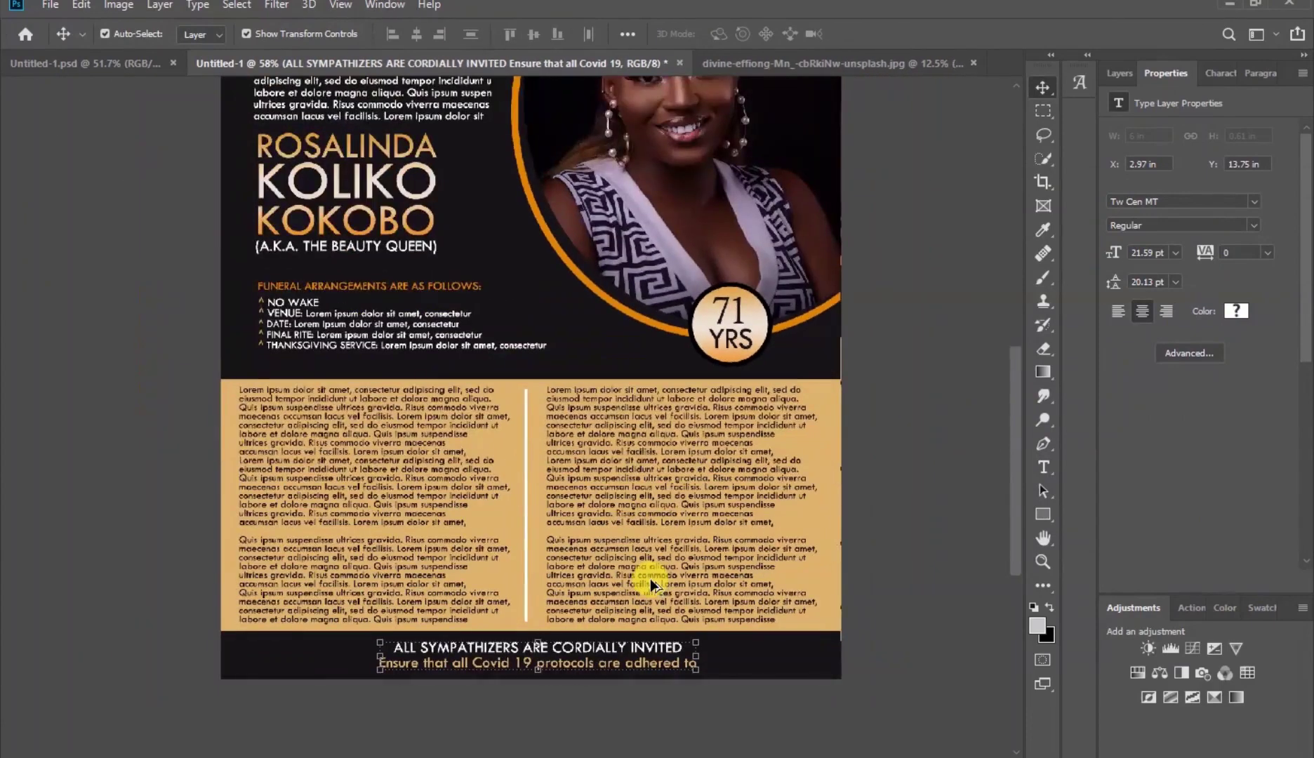
pyautogui.hotkey('ctrl', '0')
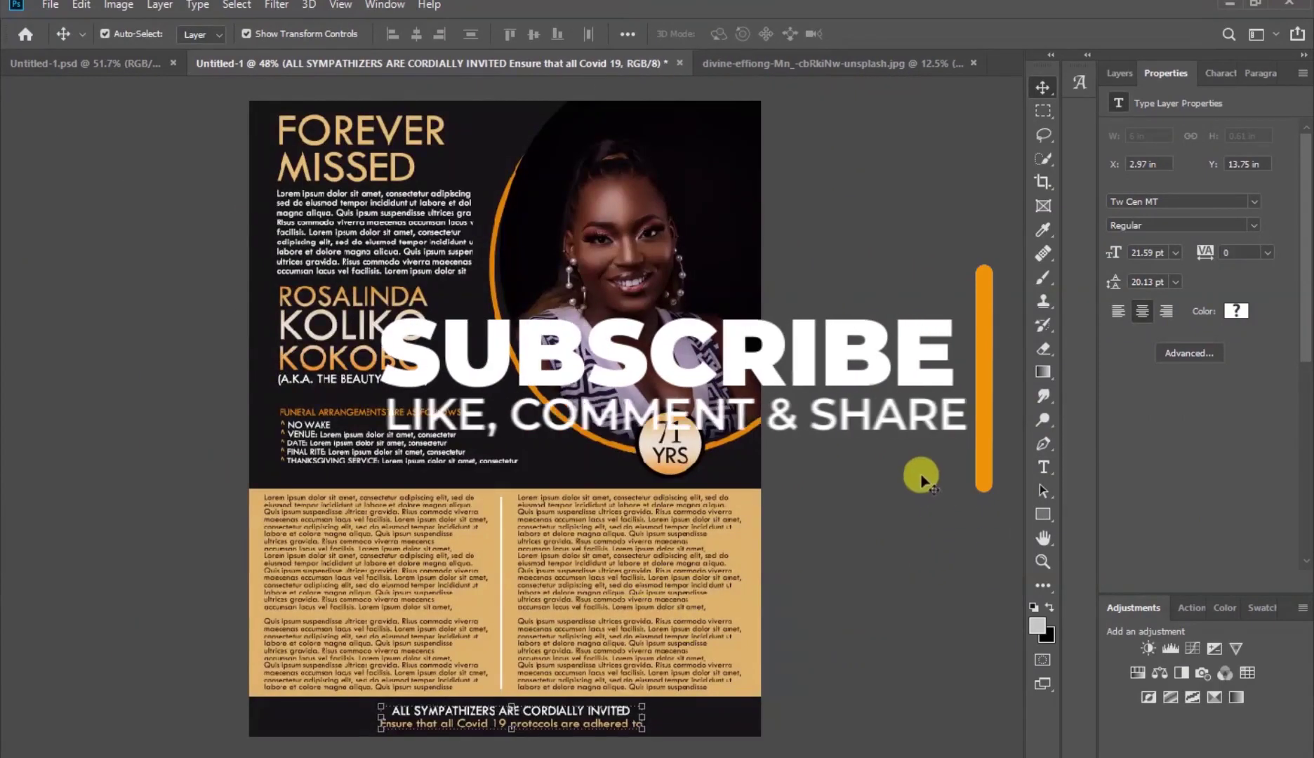
pyautogui.click(897, 457)
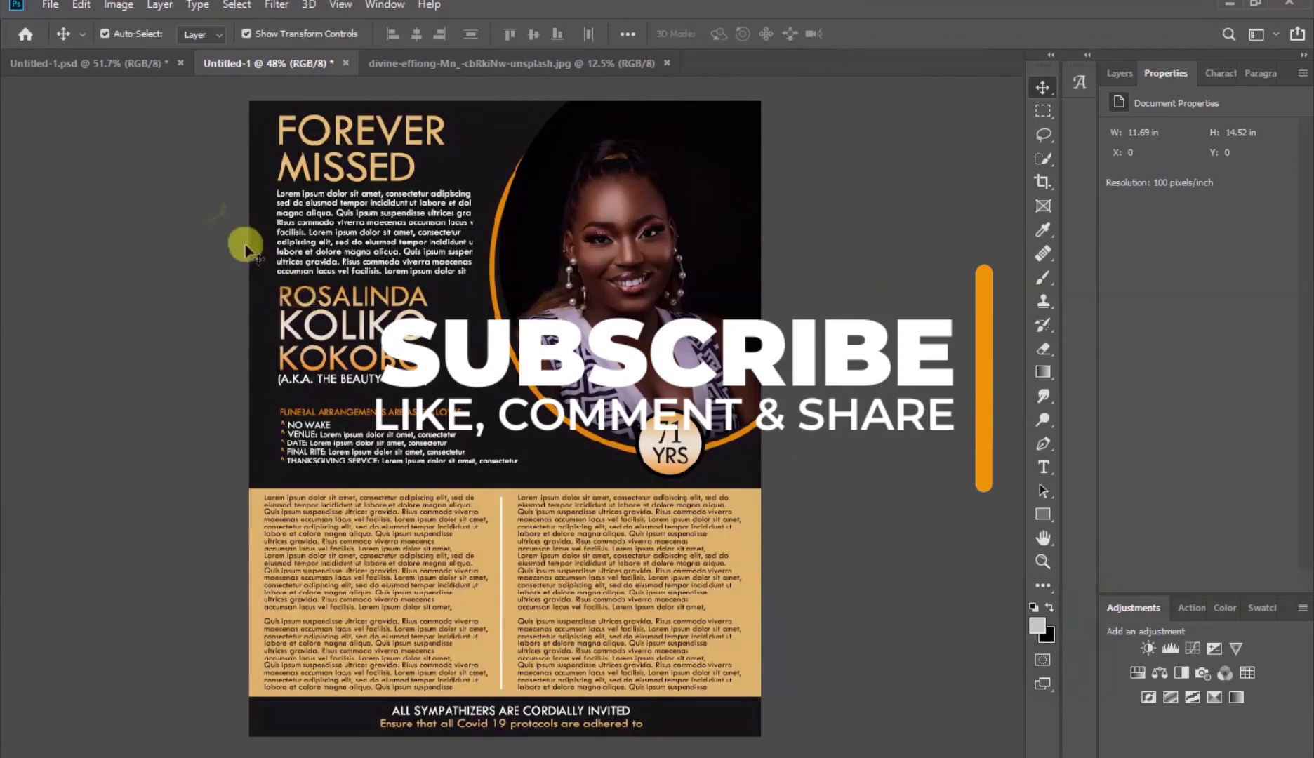
pyautogui.click(53, 5)
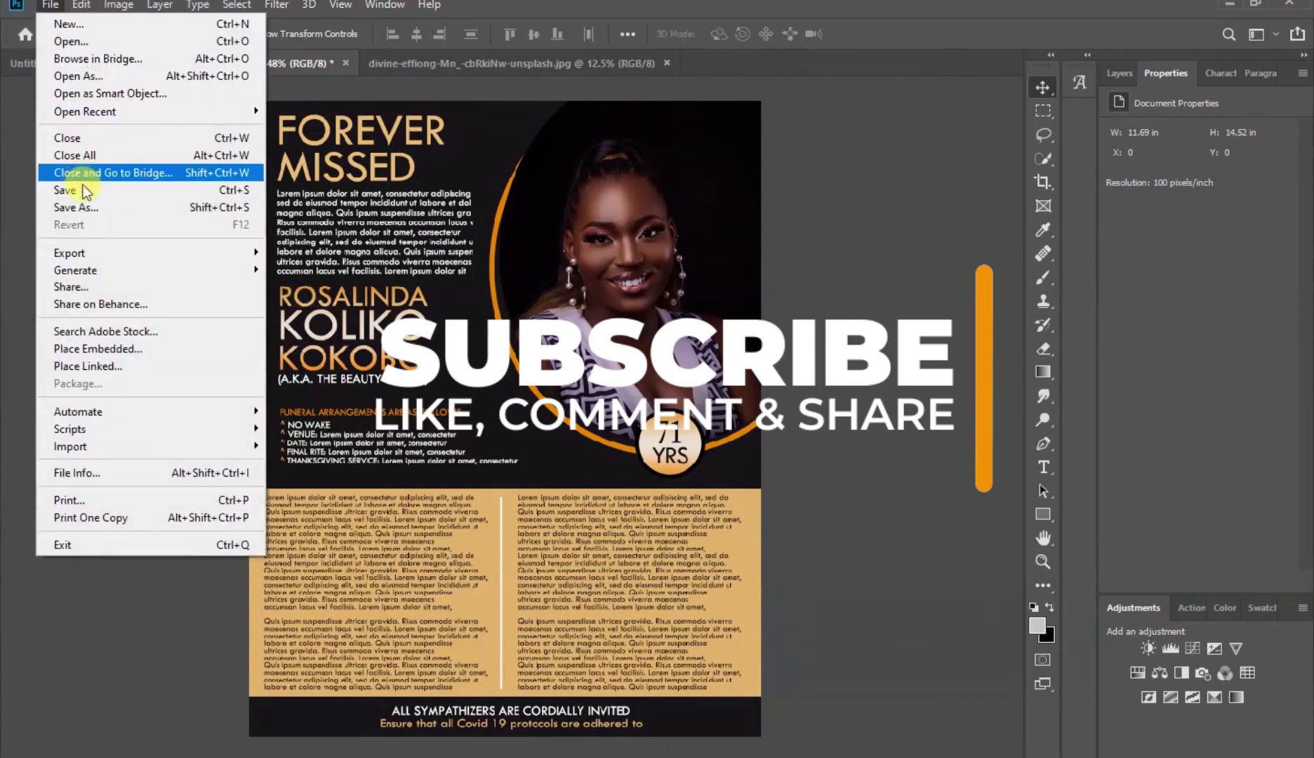
pyautogui.click(133, 209)
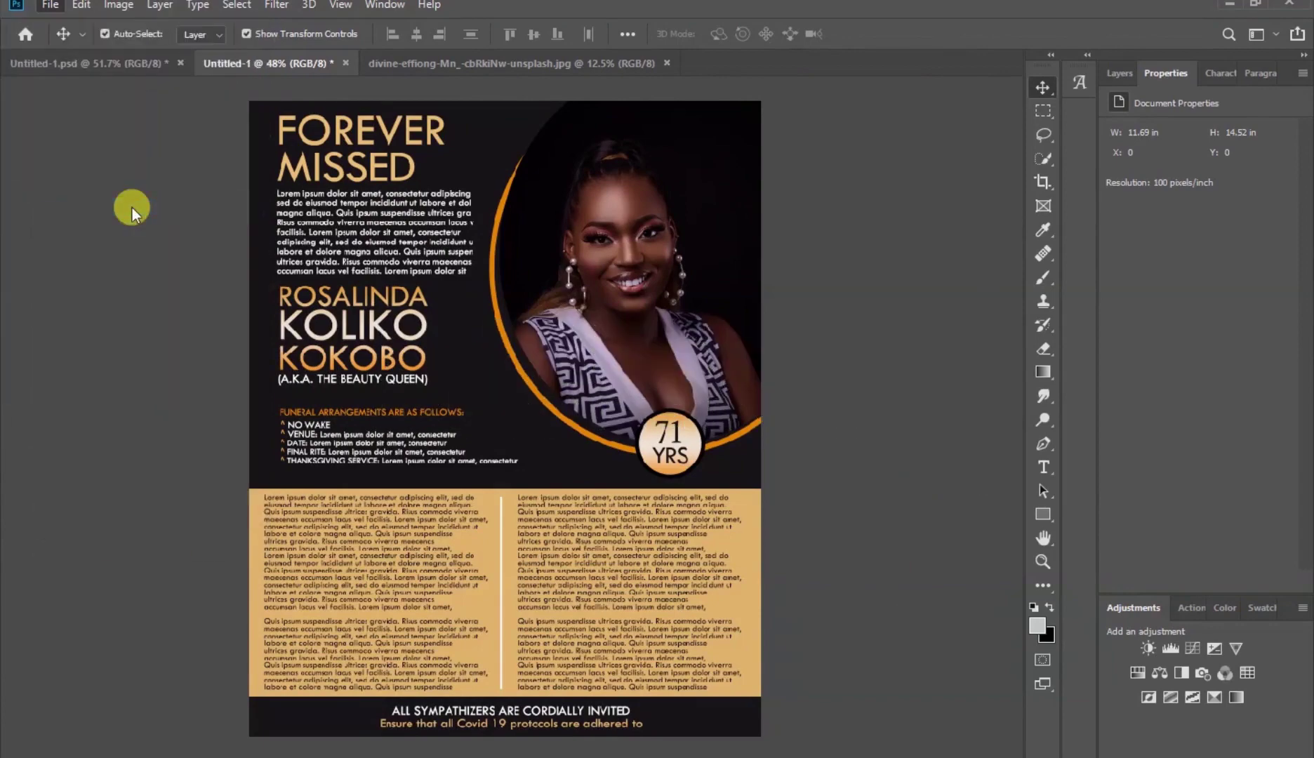